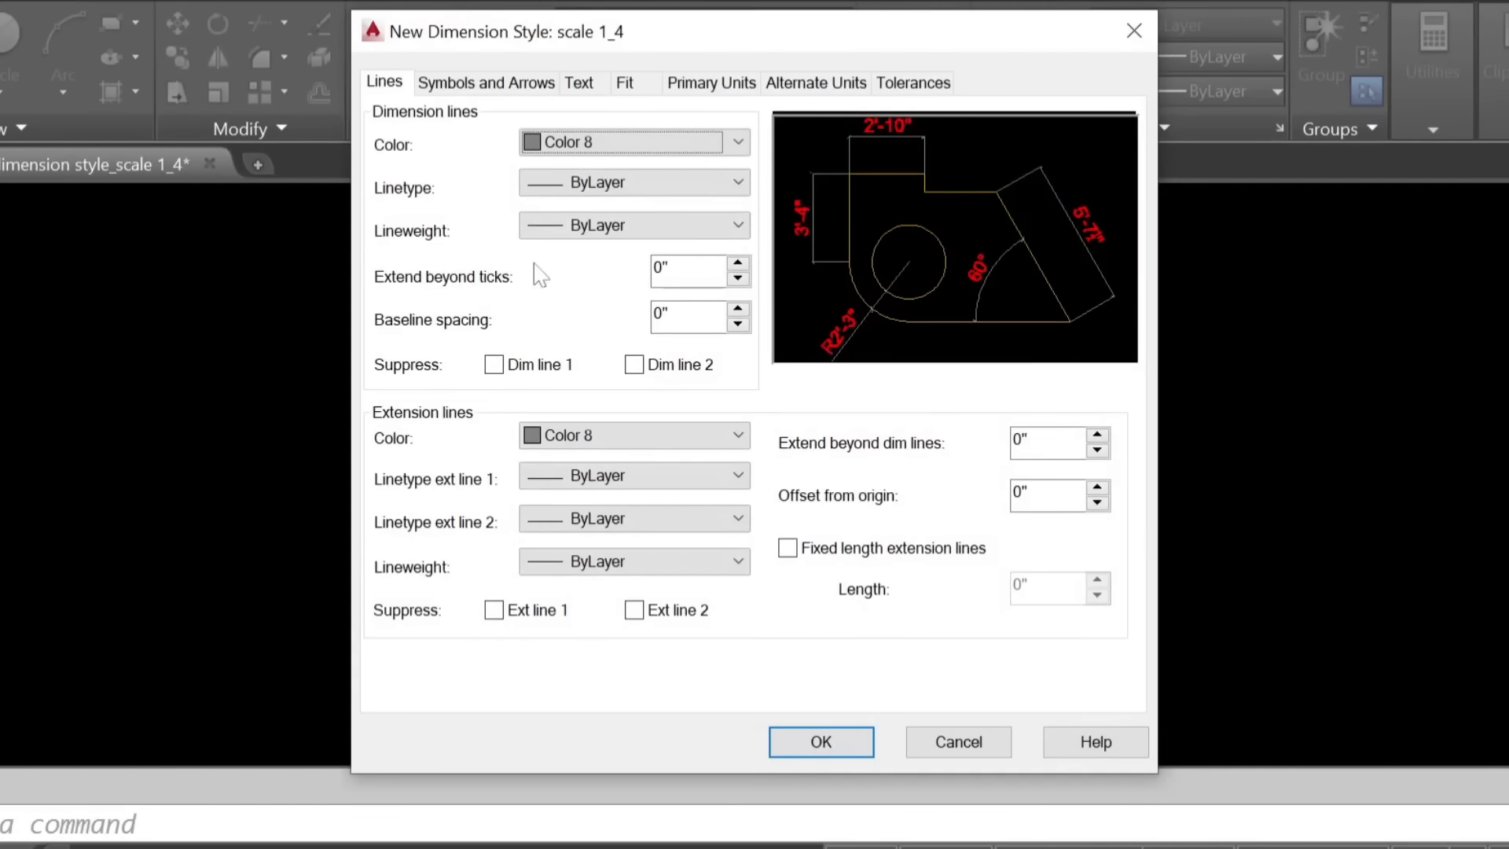
Create a new text style named "1-4 font" from the dimension style's text settings.
left_click(581, 83)
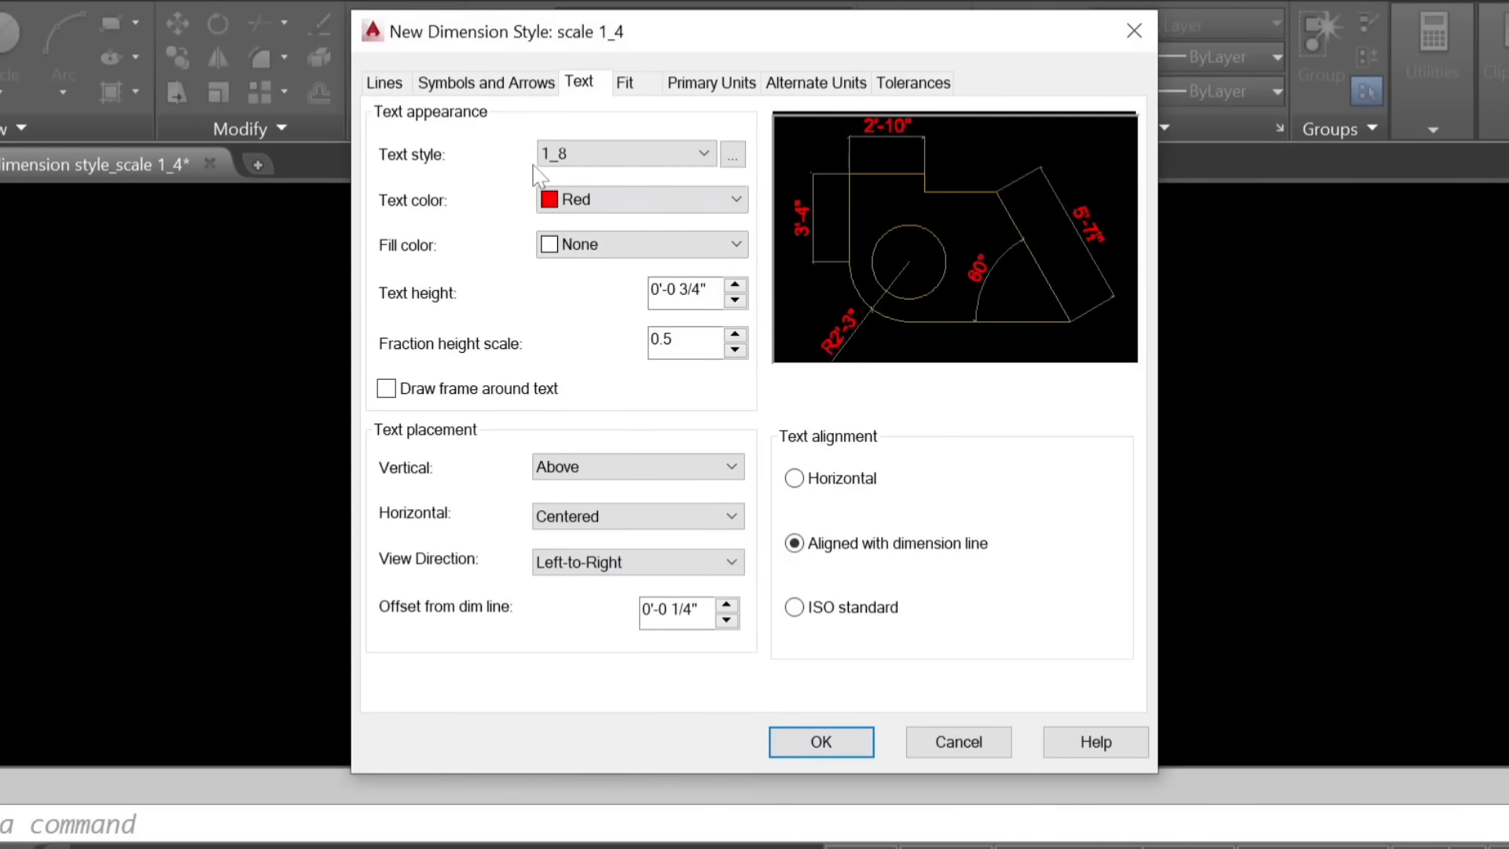
left_click(703, 154)
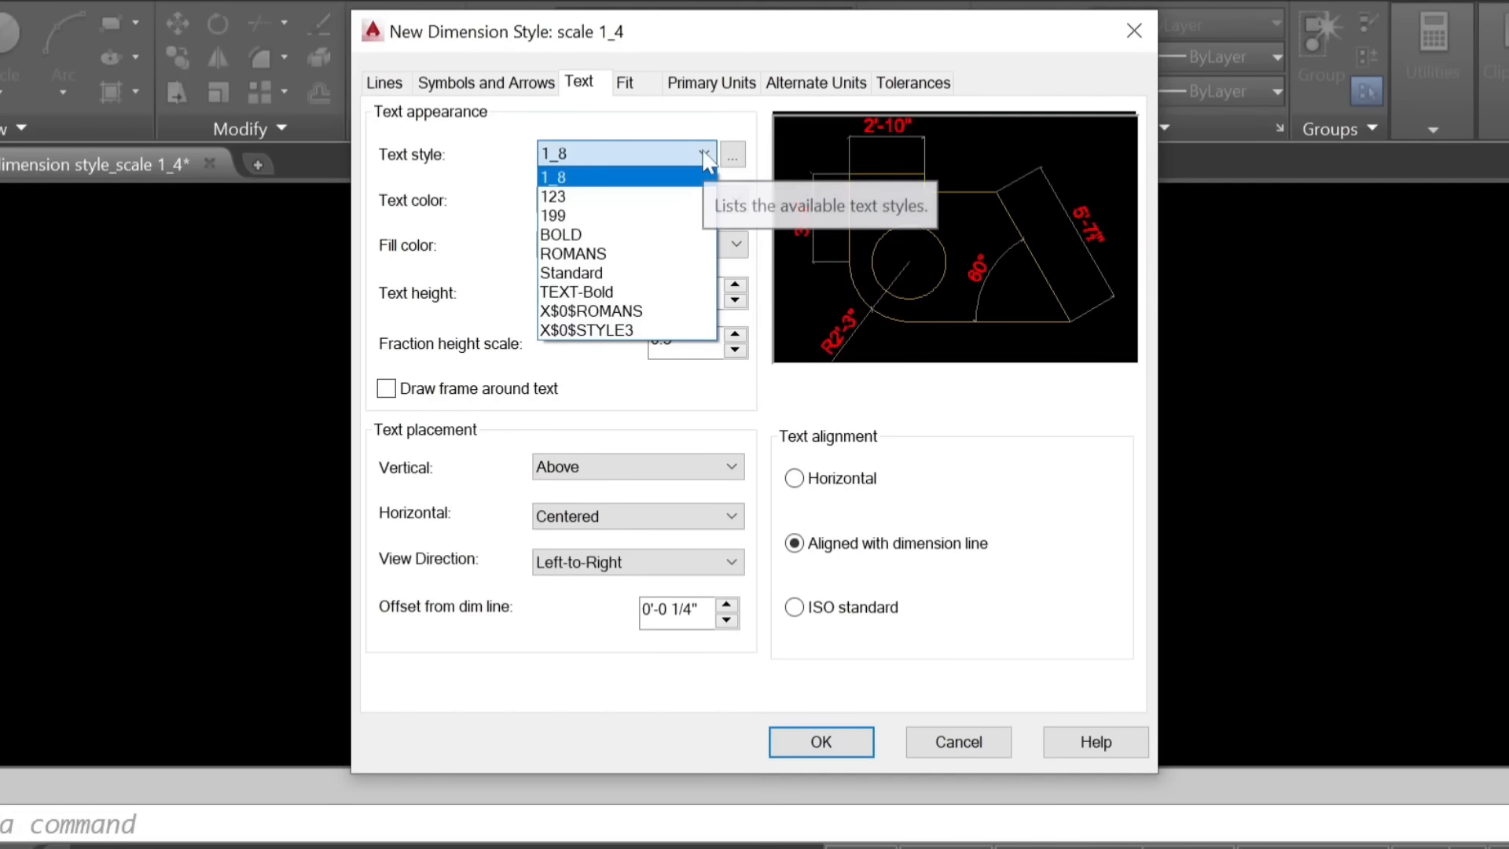
left_click(732, 154)
left_click(732, 154)
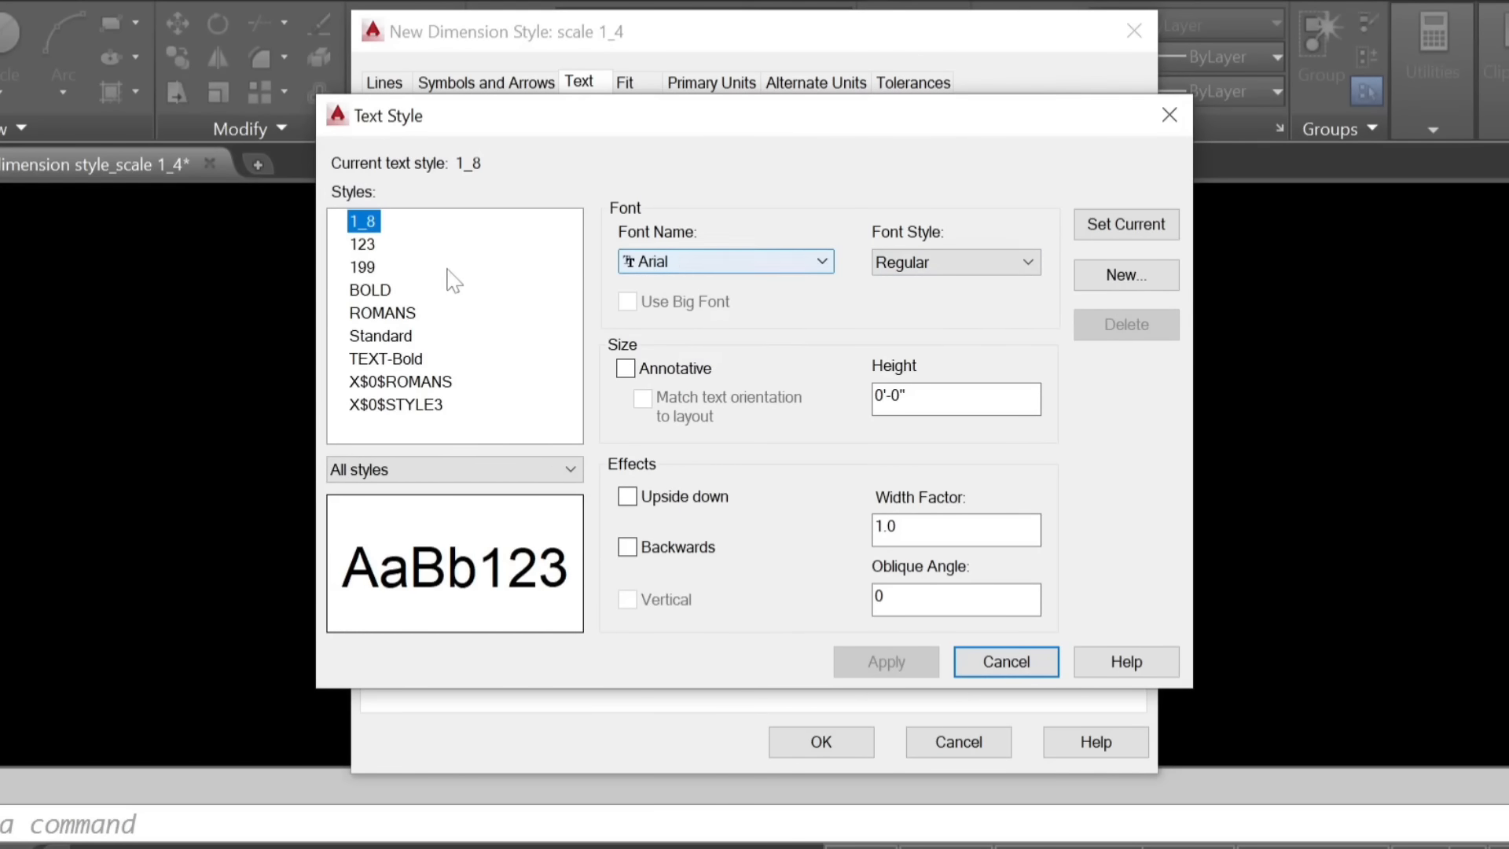
left_click(1101, 269)
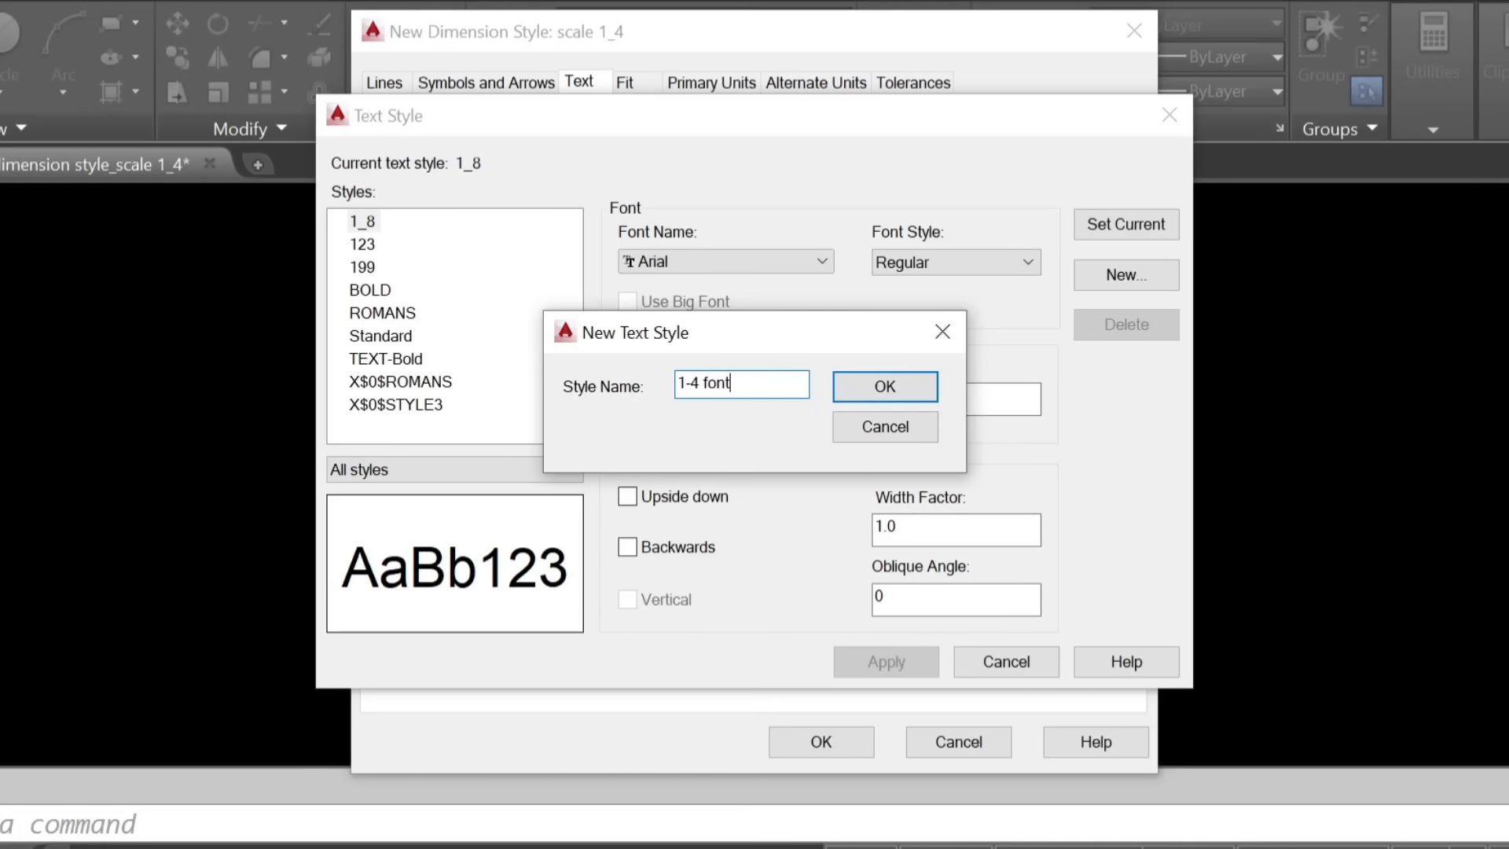
left_click(897, 397)
Set the new text style's font to Arial Narrow, leave its height at 0'-0", and make it current.
left_click(753, 267)
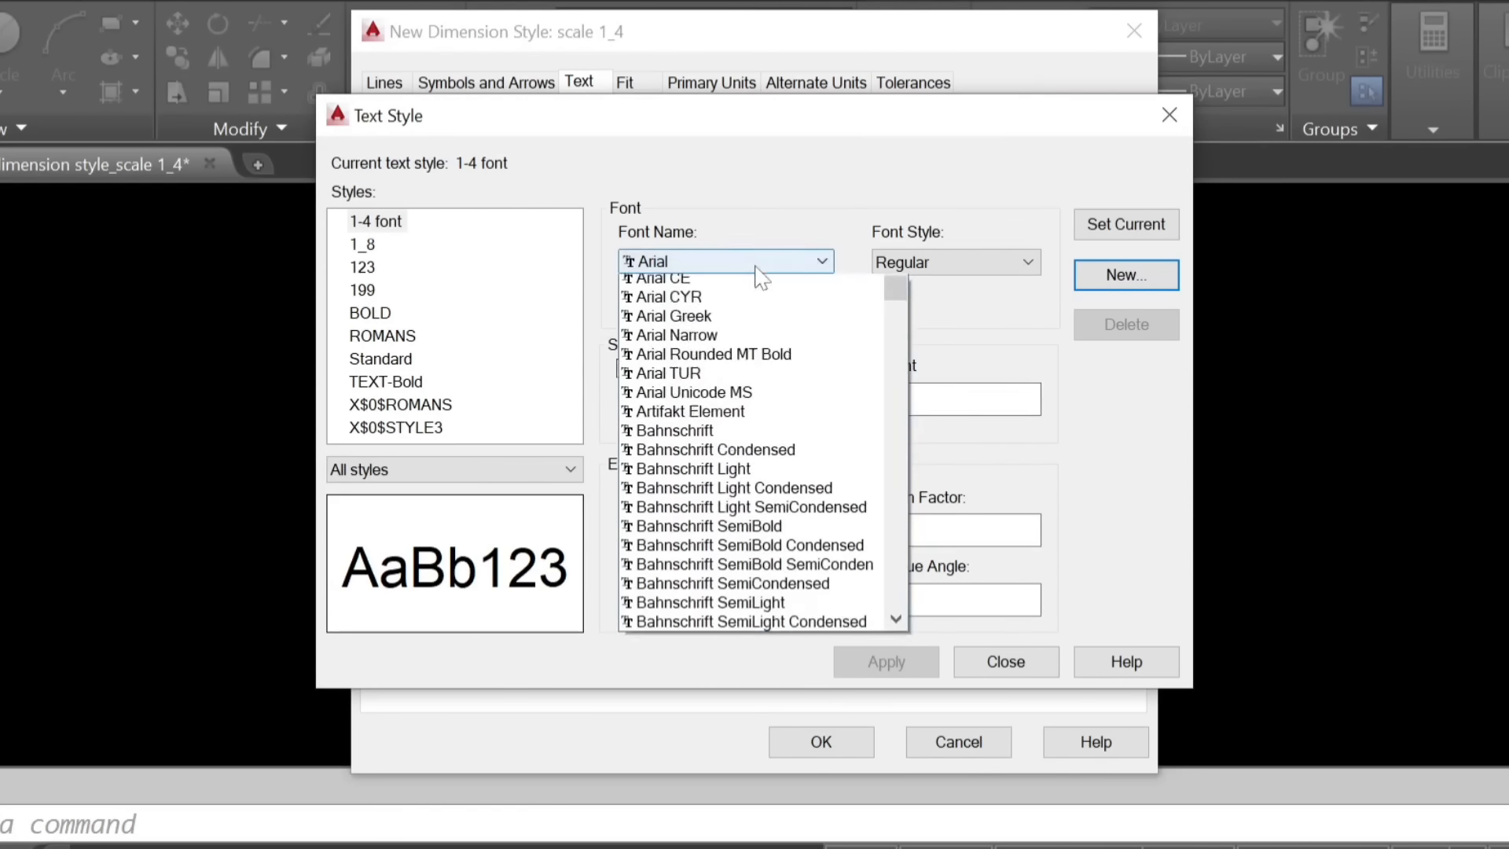
left_click(720, 401)
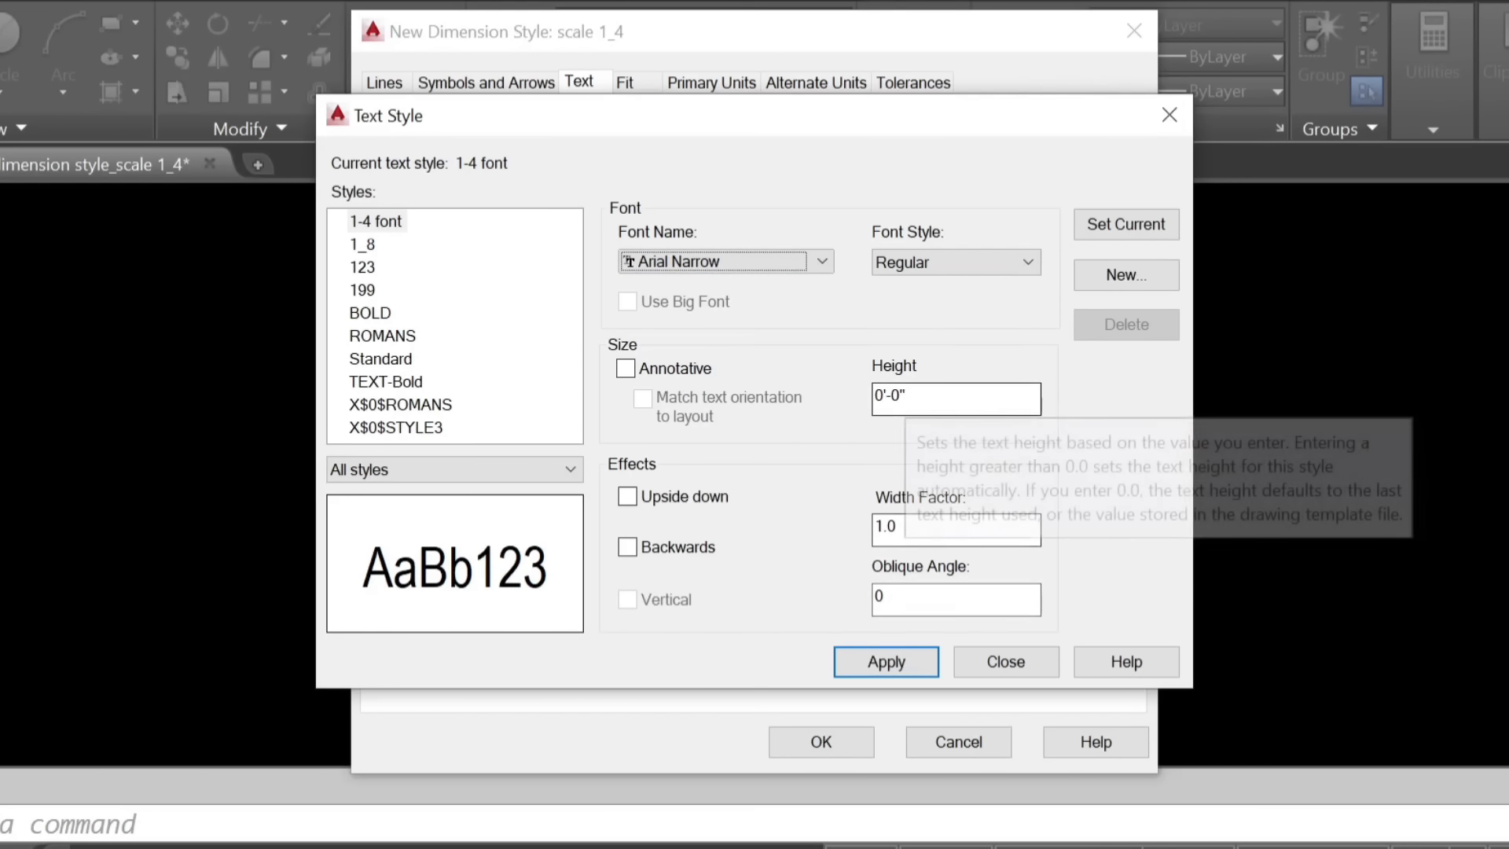
left_click(956, 398)
left_click(1131, 232)
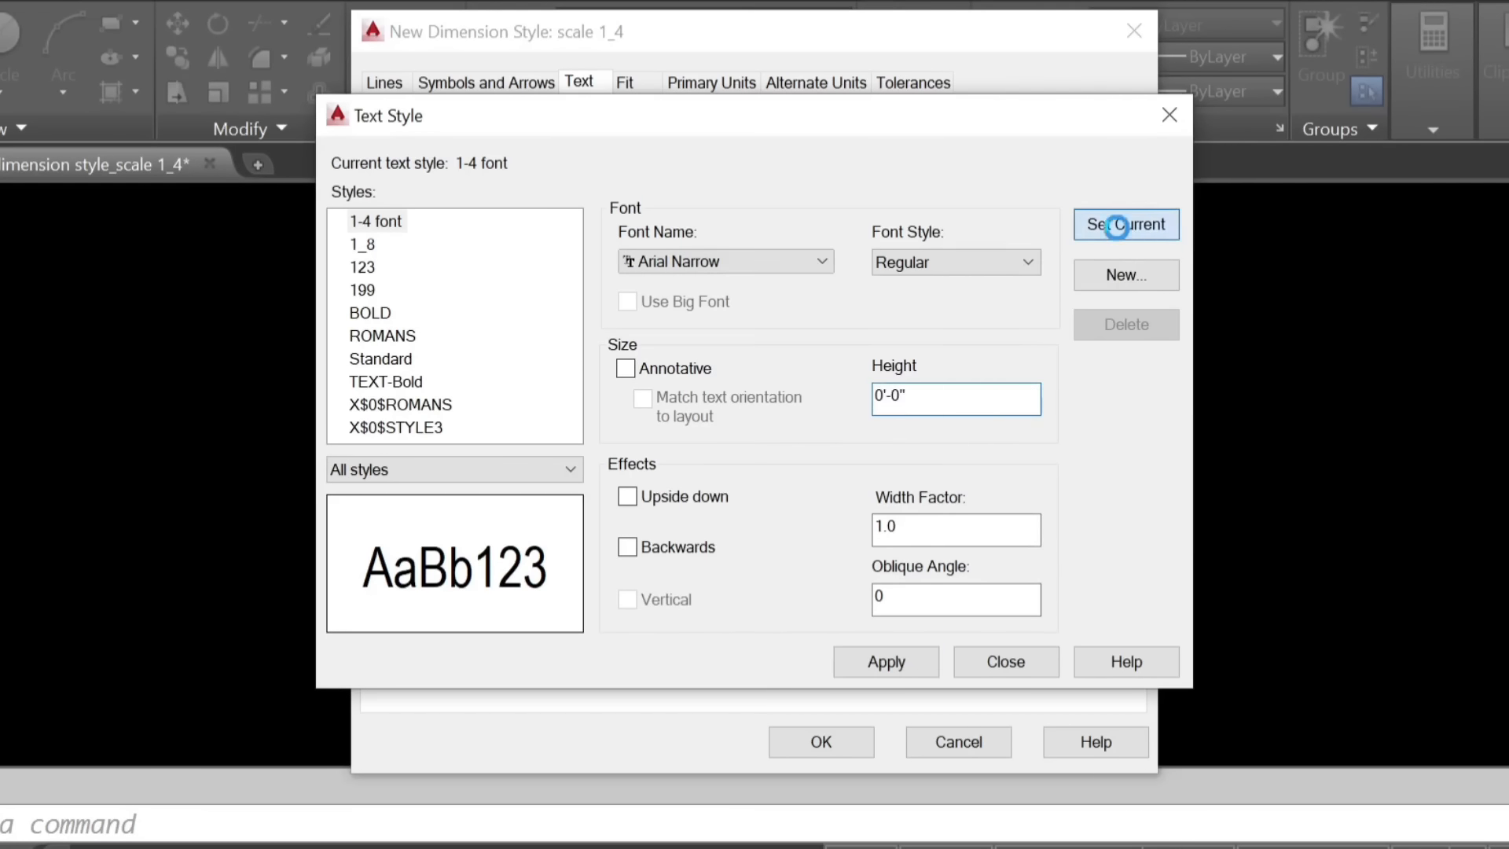
left_click(759, 473)
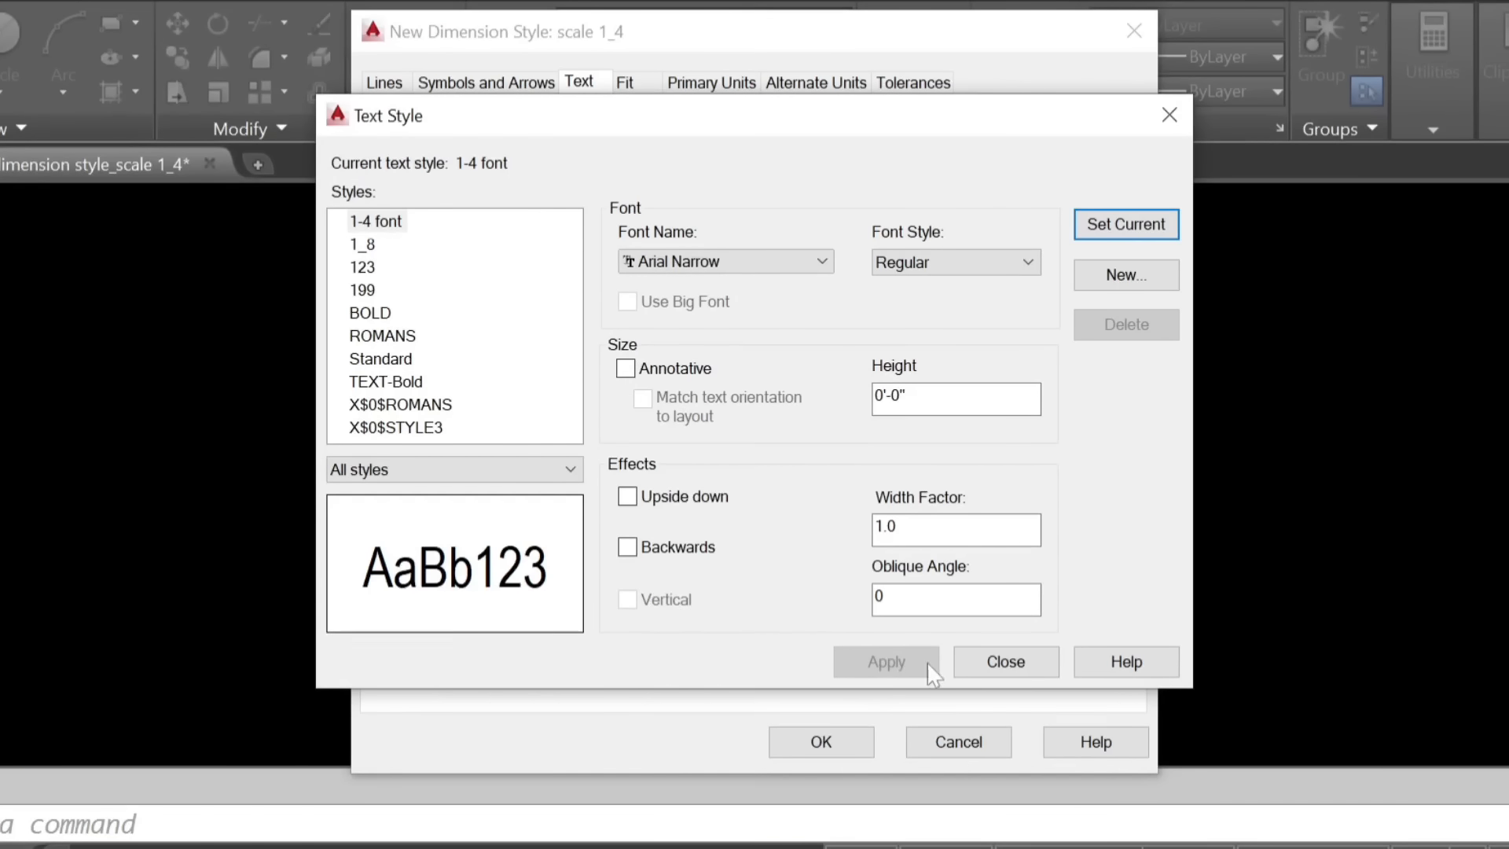
left_click(1006, 661)
Assign the "1-4 font" text style to the dimension text and check its definition.
left_click(701, 154)
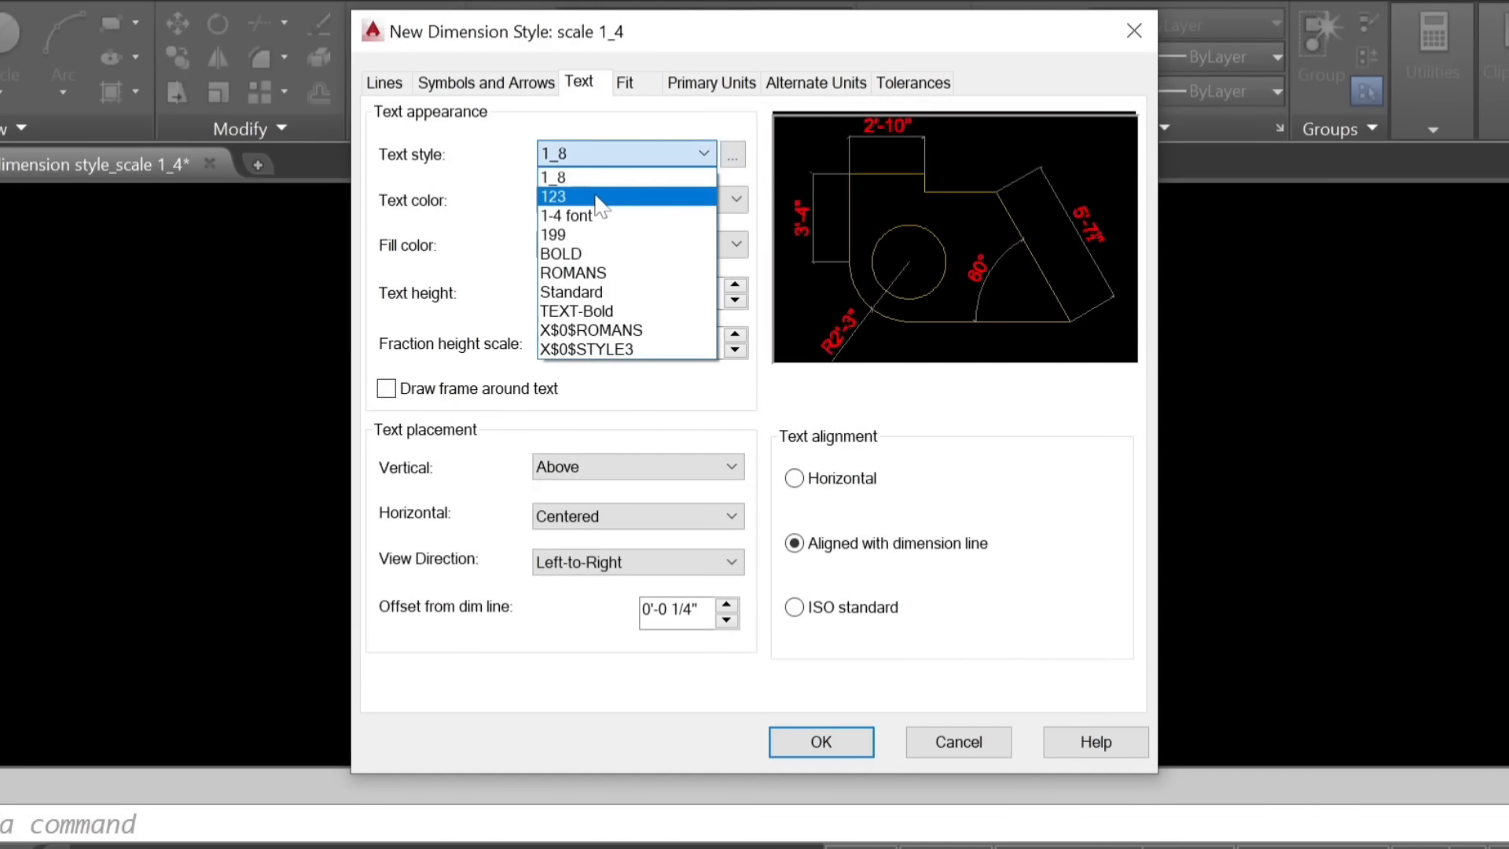
left_click(597, 209)
left_click(730, 157)
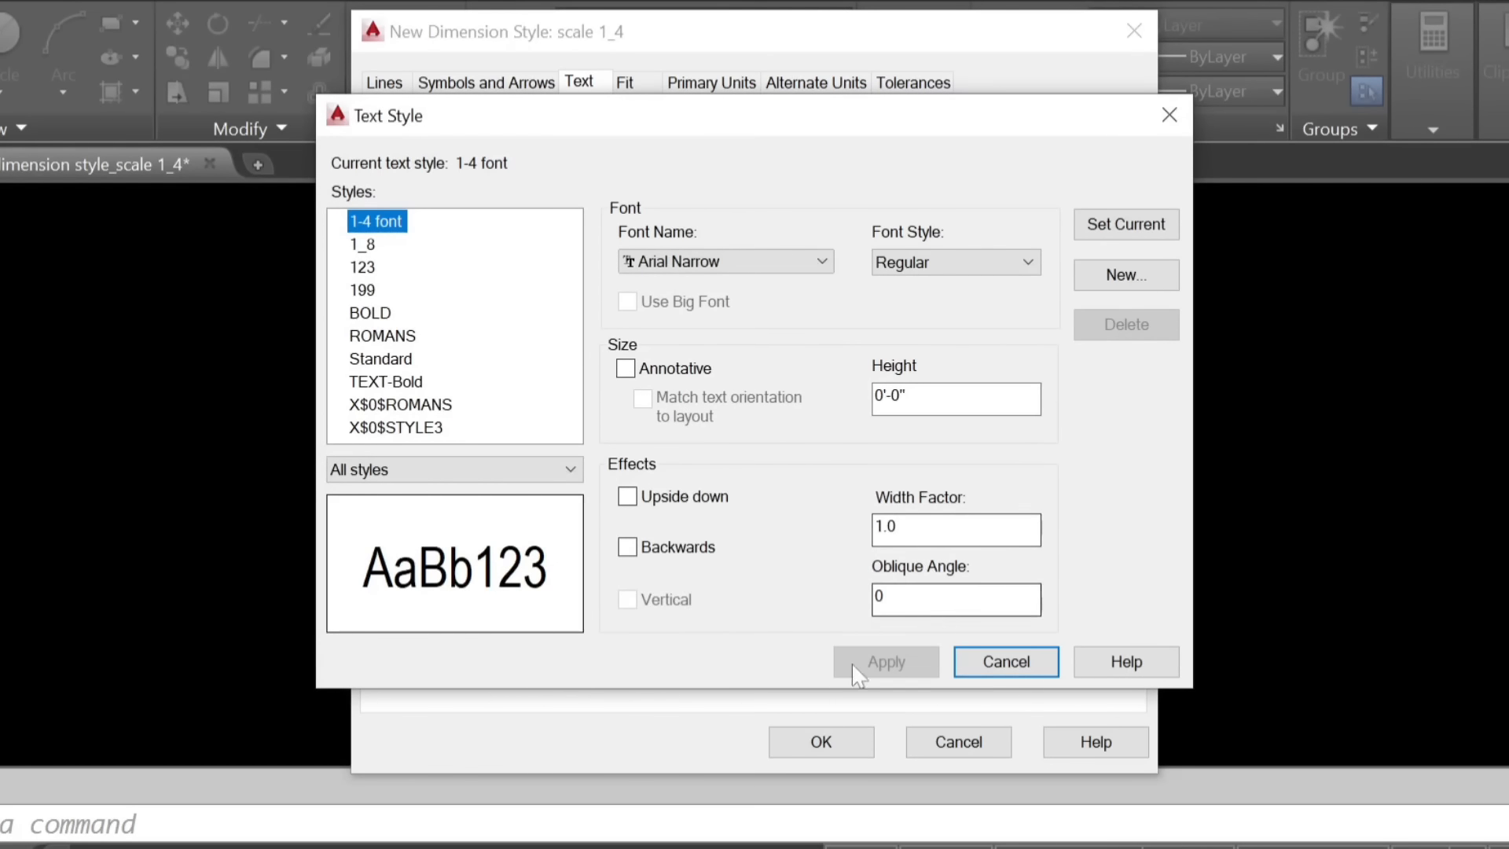
left_click(1006, 662)
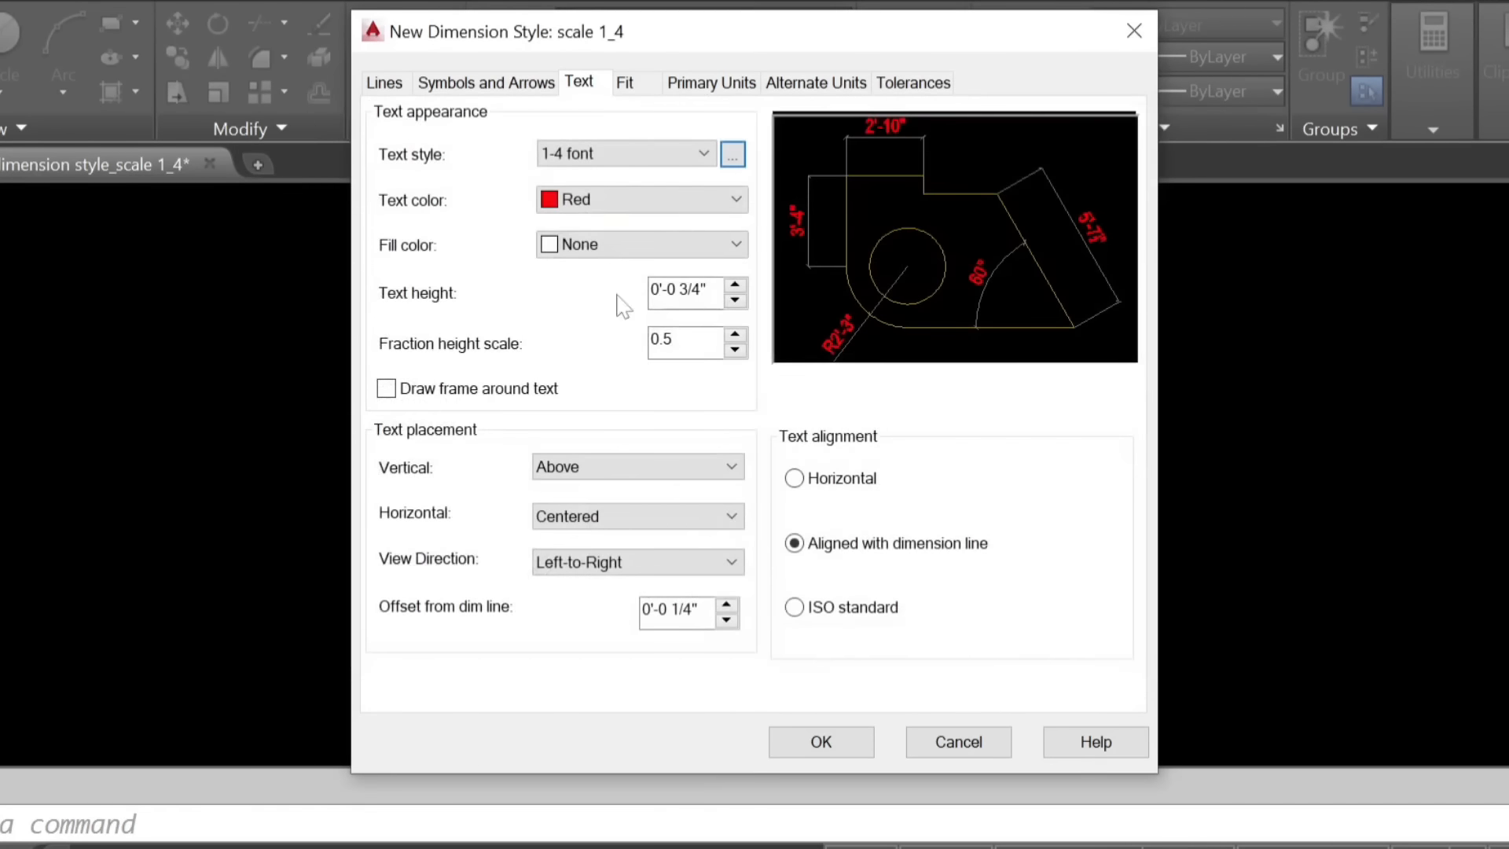
Keep the dimension text red, with a text height of 1" and a fraction height scale of 0.5.
left_click(640, 201)
left_click(643, 206)
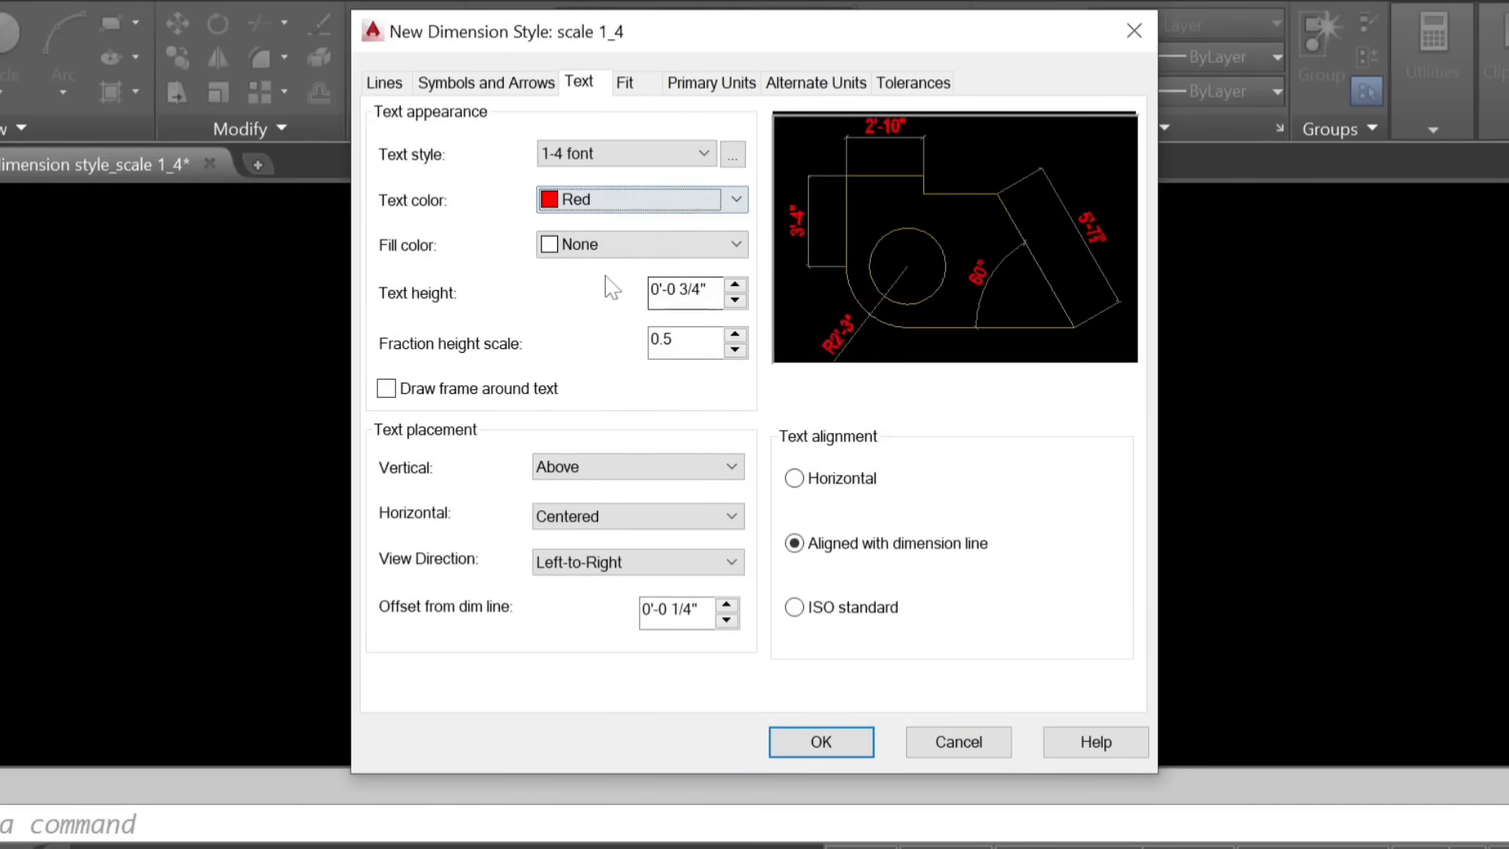
key("Tab")
key("Tab")
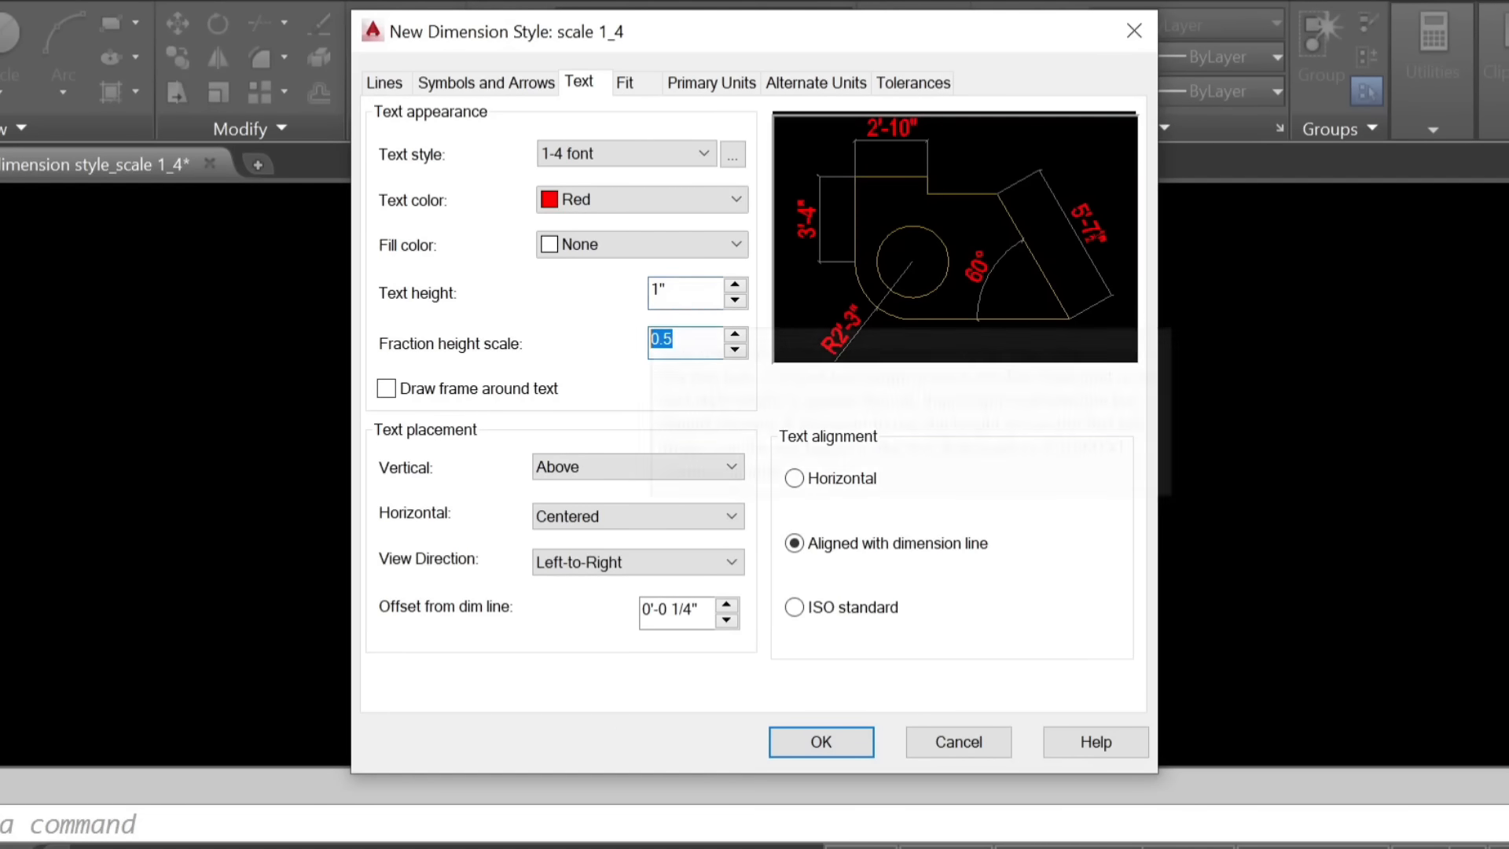
left_click(674, 291)
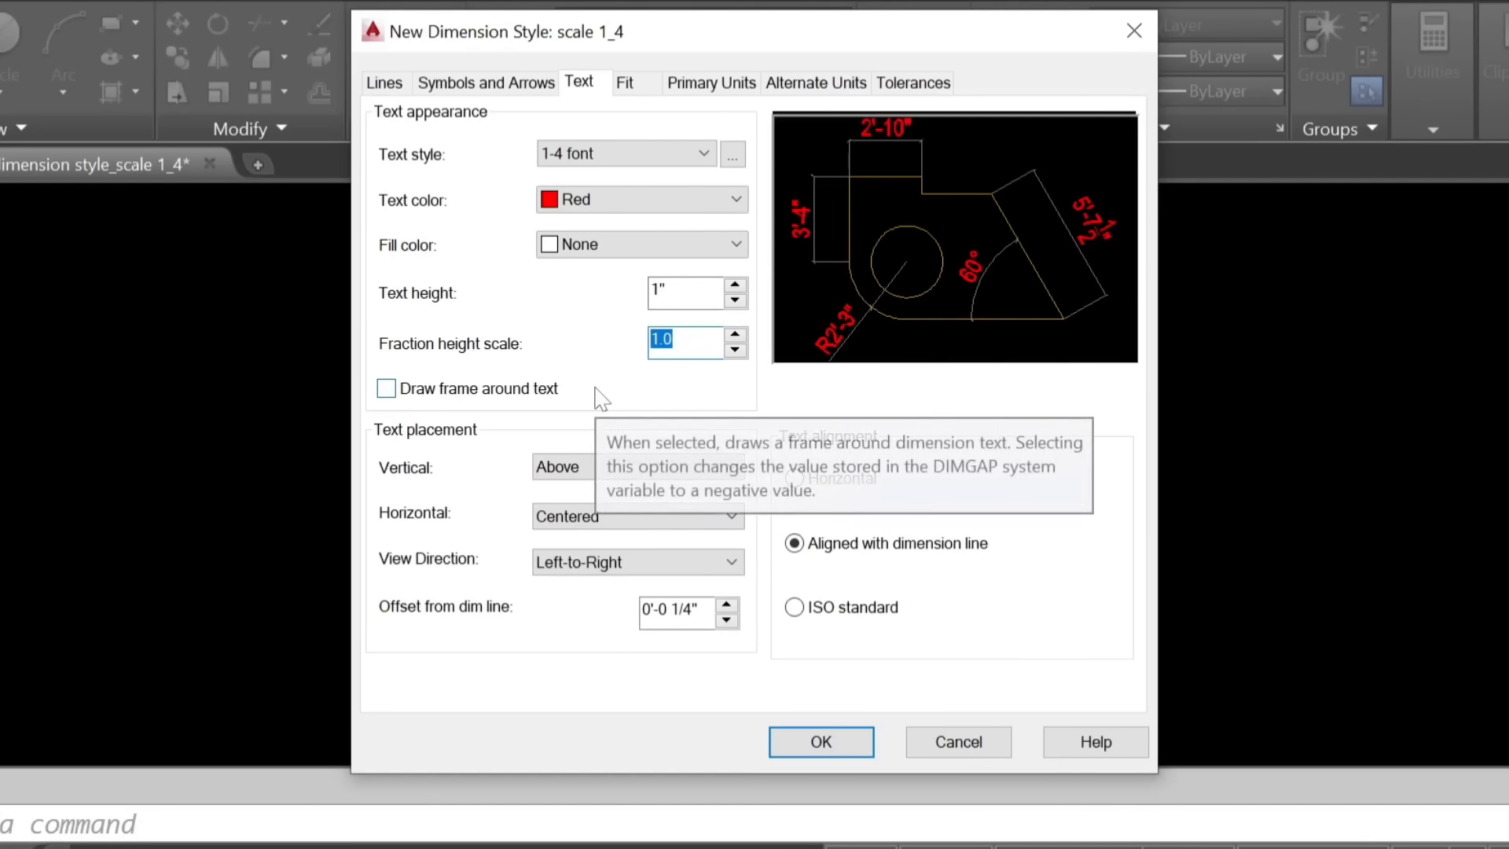
type(".5")
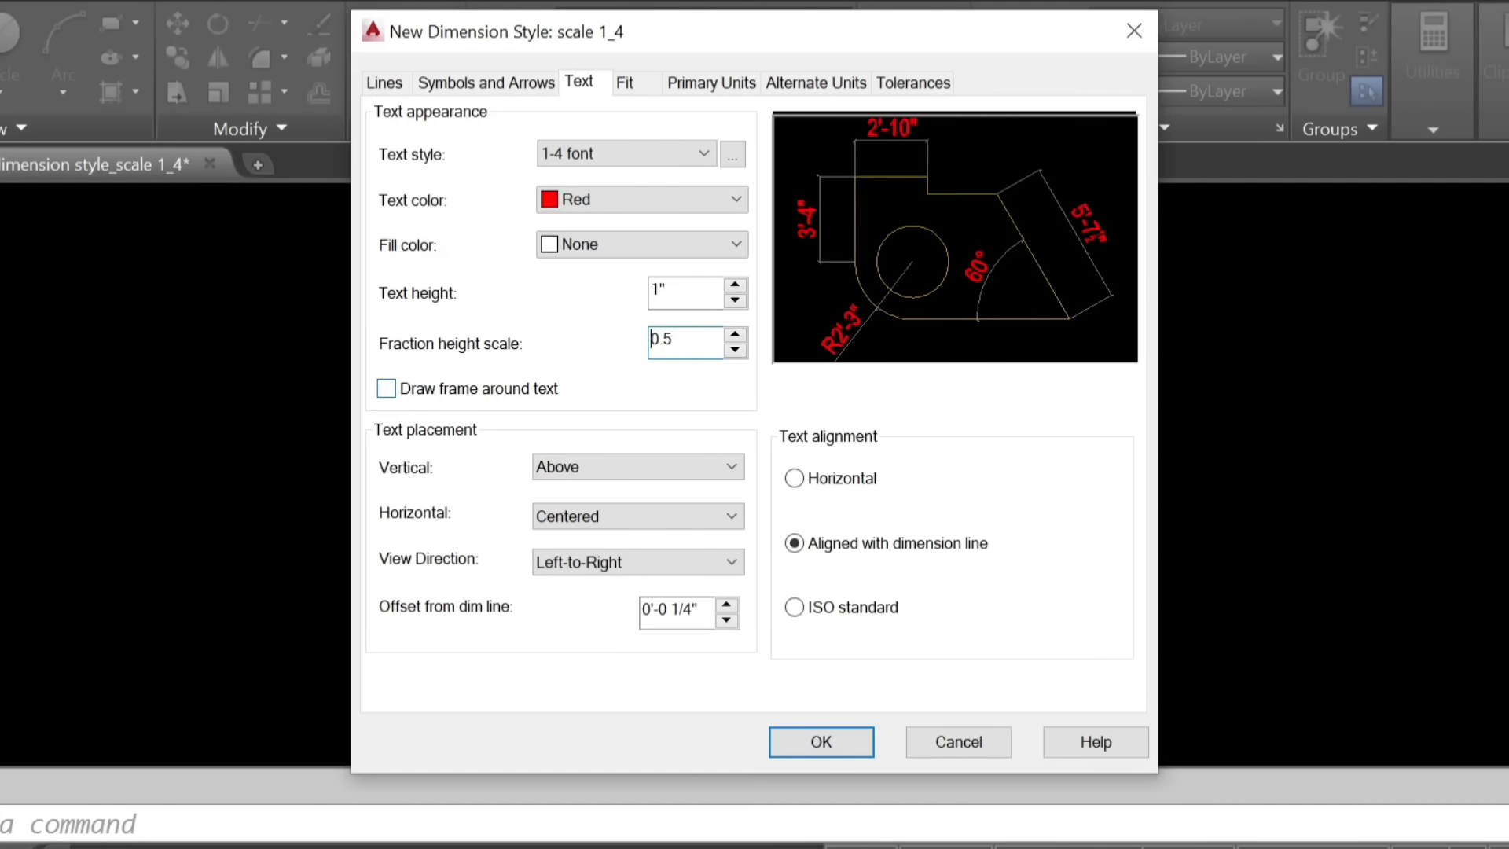
Set the linear dimension precision to 0'-0 1/4" in the primary units.
left_click(625, 83)
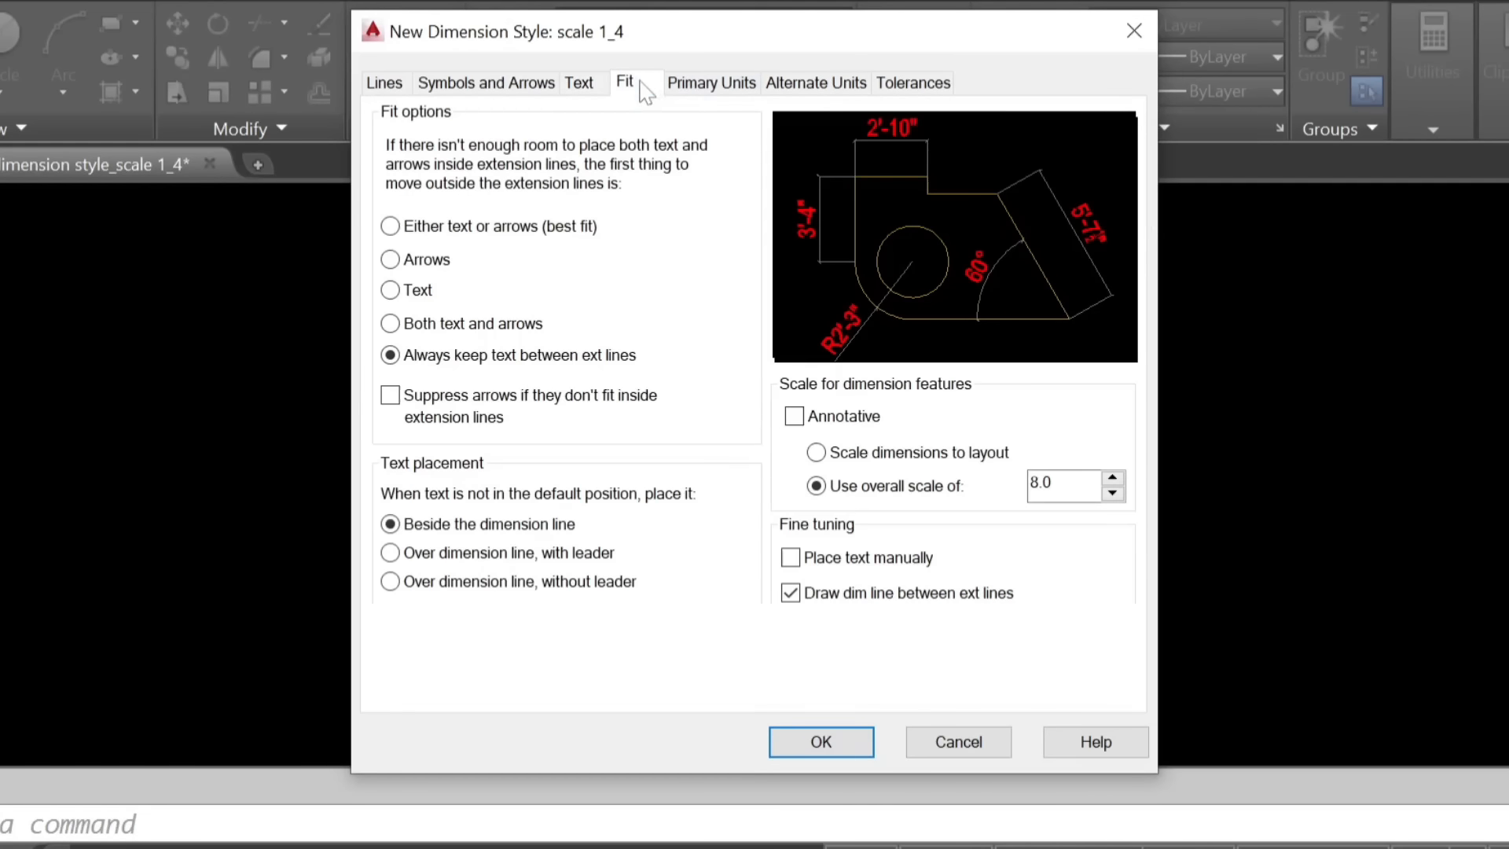
left_click(710, 83)
left_click(648, 183)
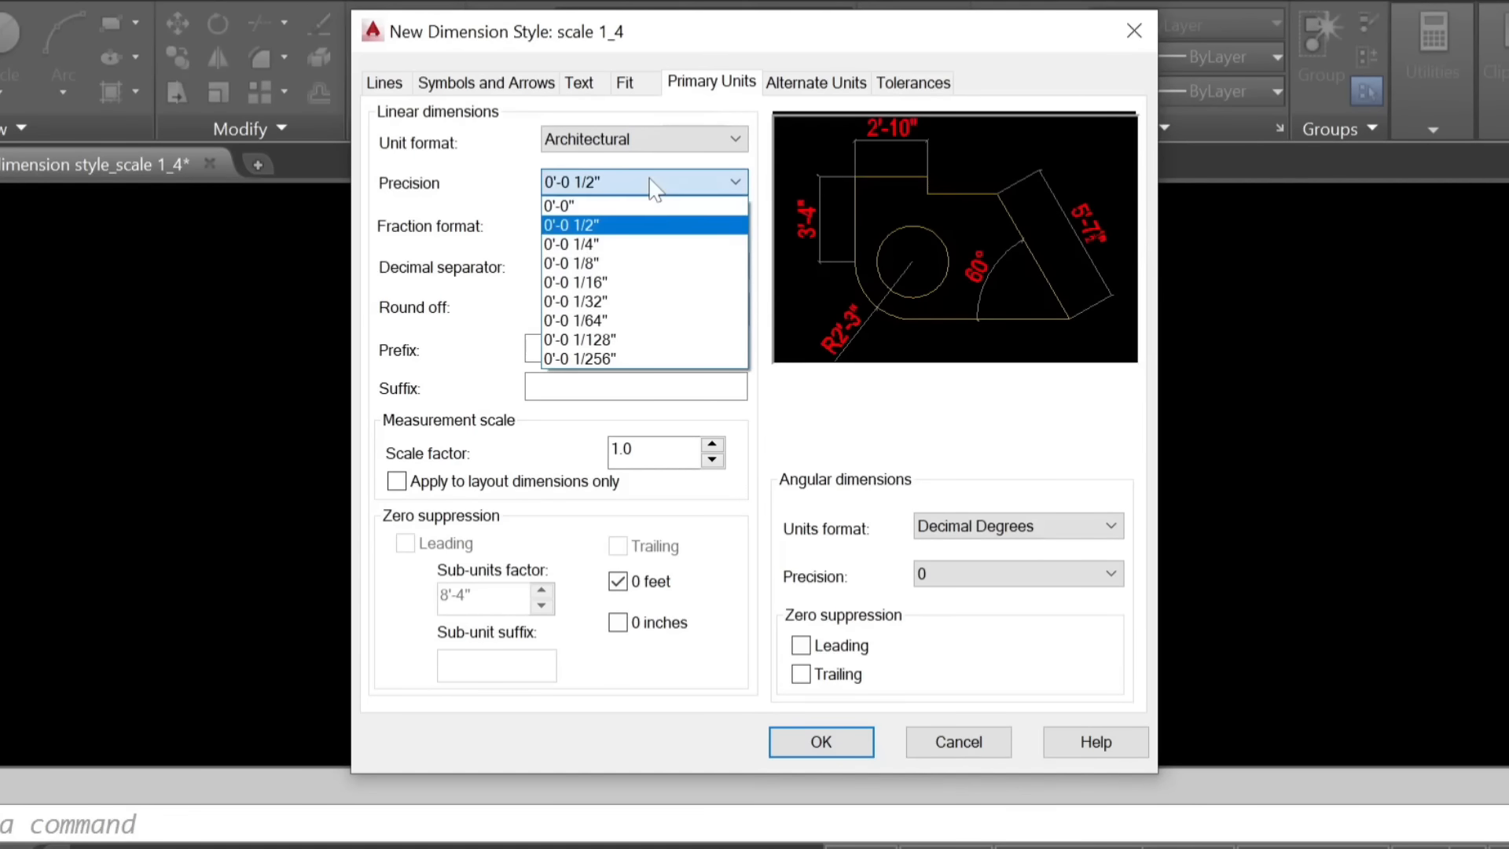
left_click(619, 245)
left_click(643, 92)
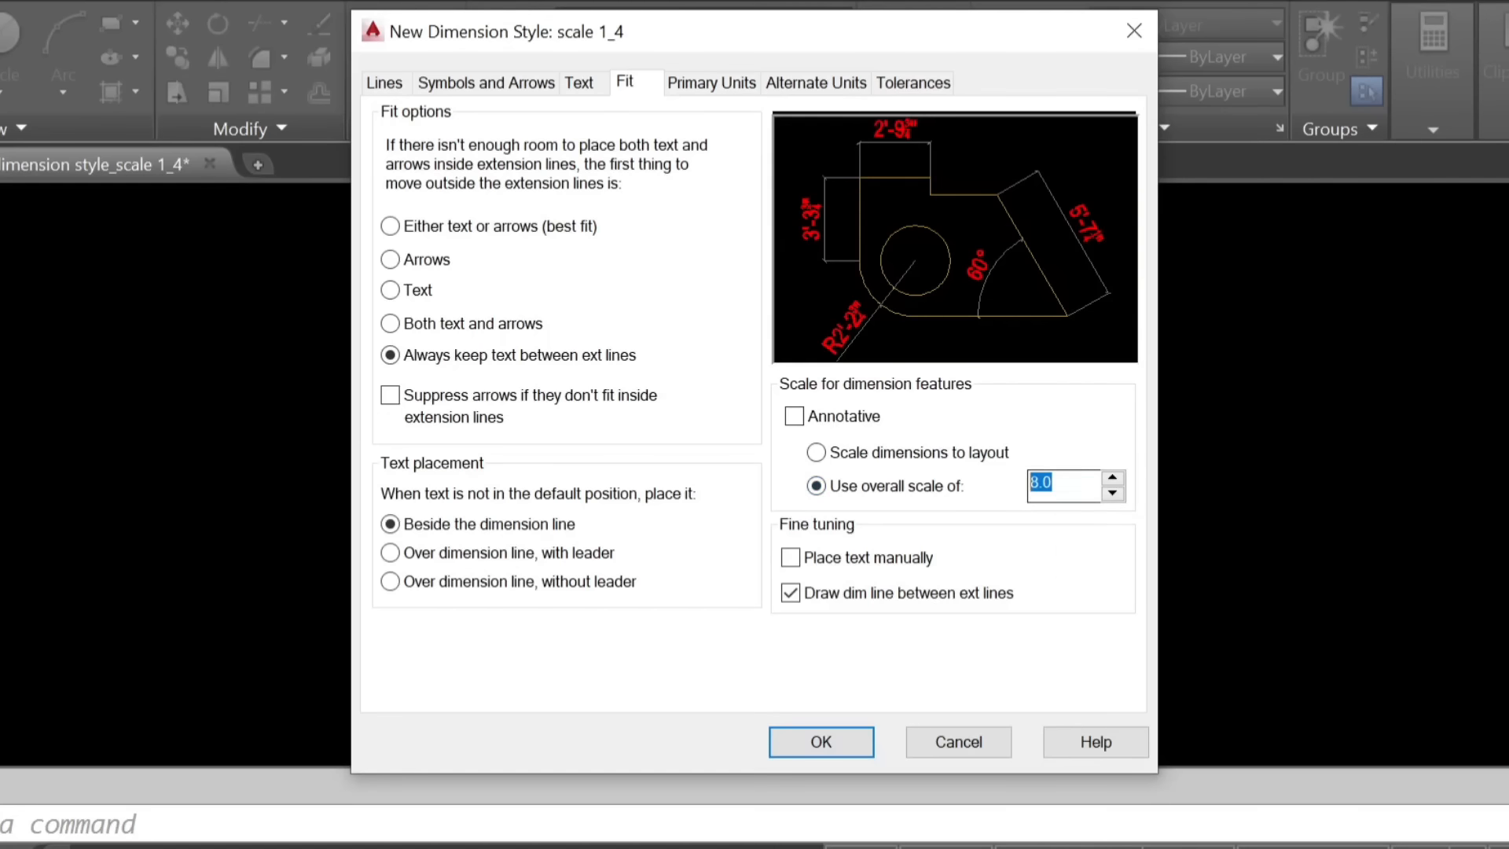
left_click(1056, 484)
left_click(579, 82)
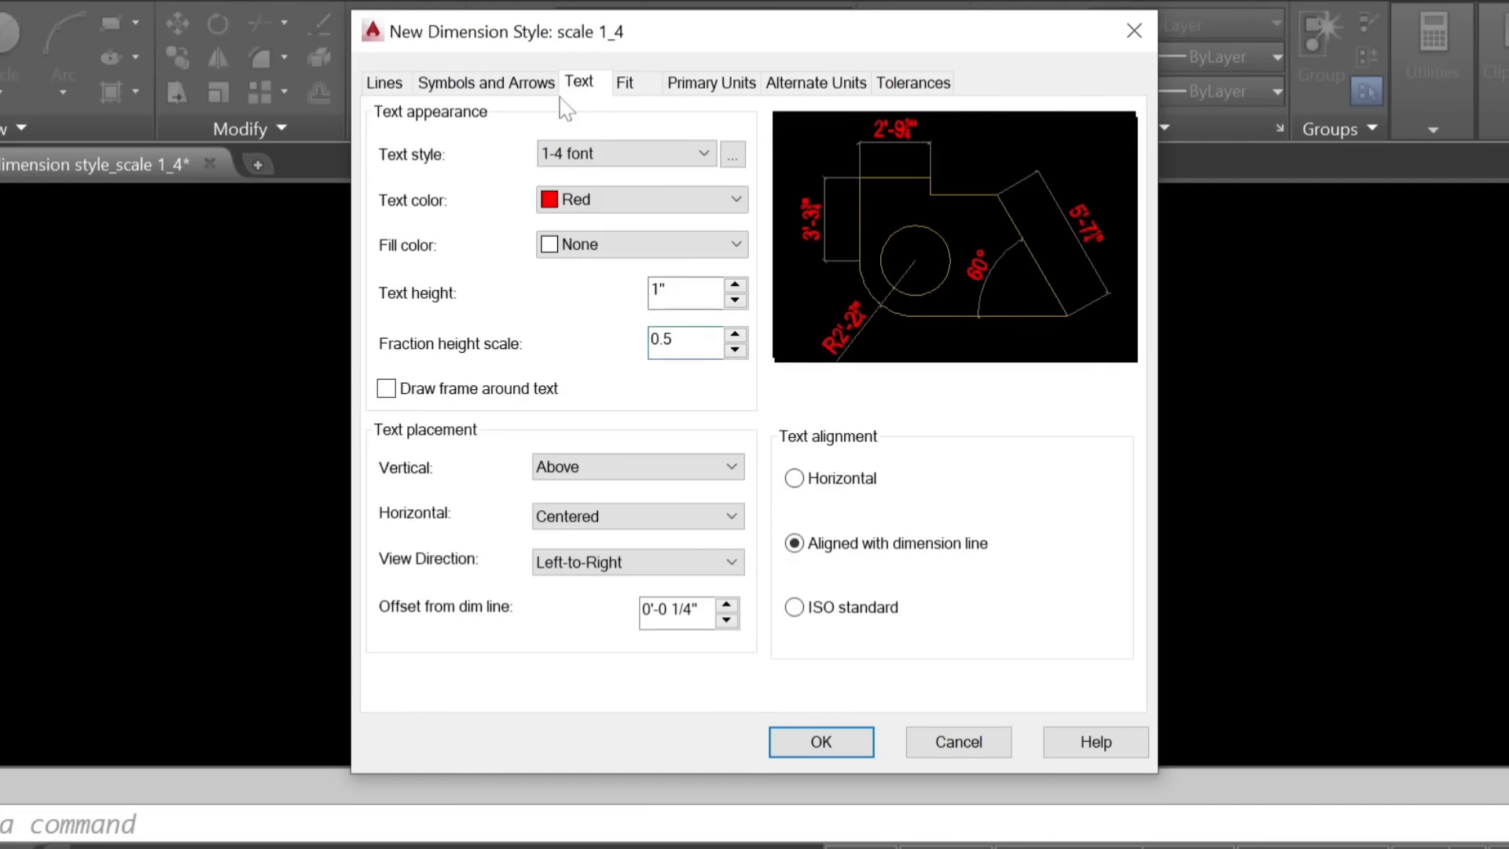
Keep dimension lines in Color 8; set extensions beyond ticks and dimension lines to 1/2" and the origin offset to 1/4".
left_click(385, 85)
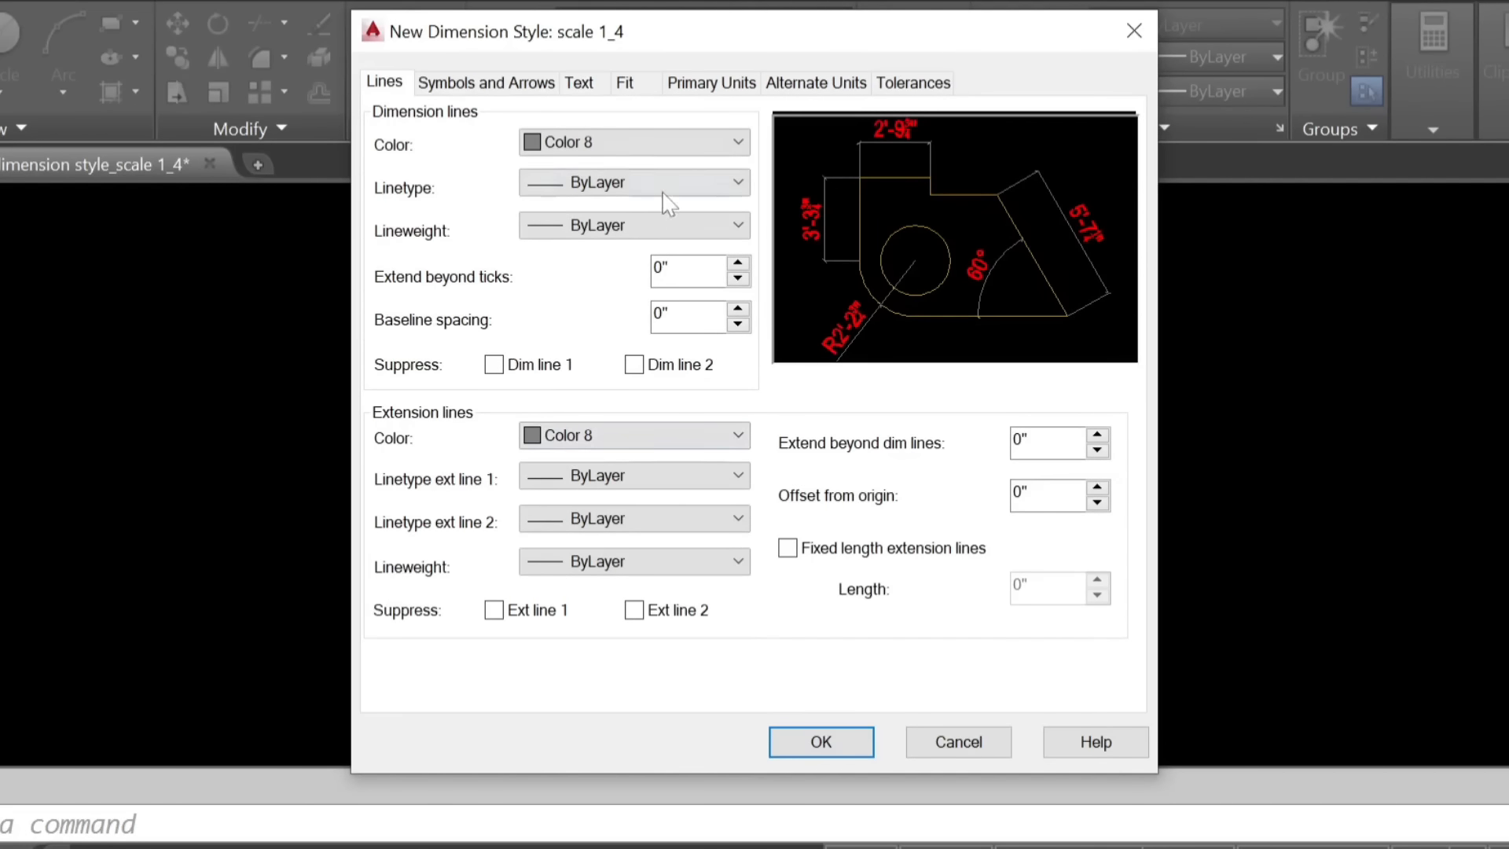
left_click(644, 142)
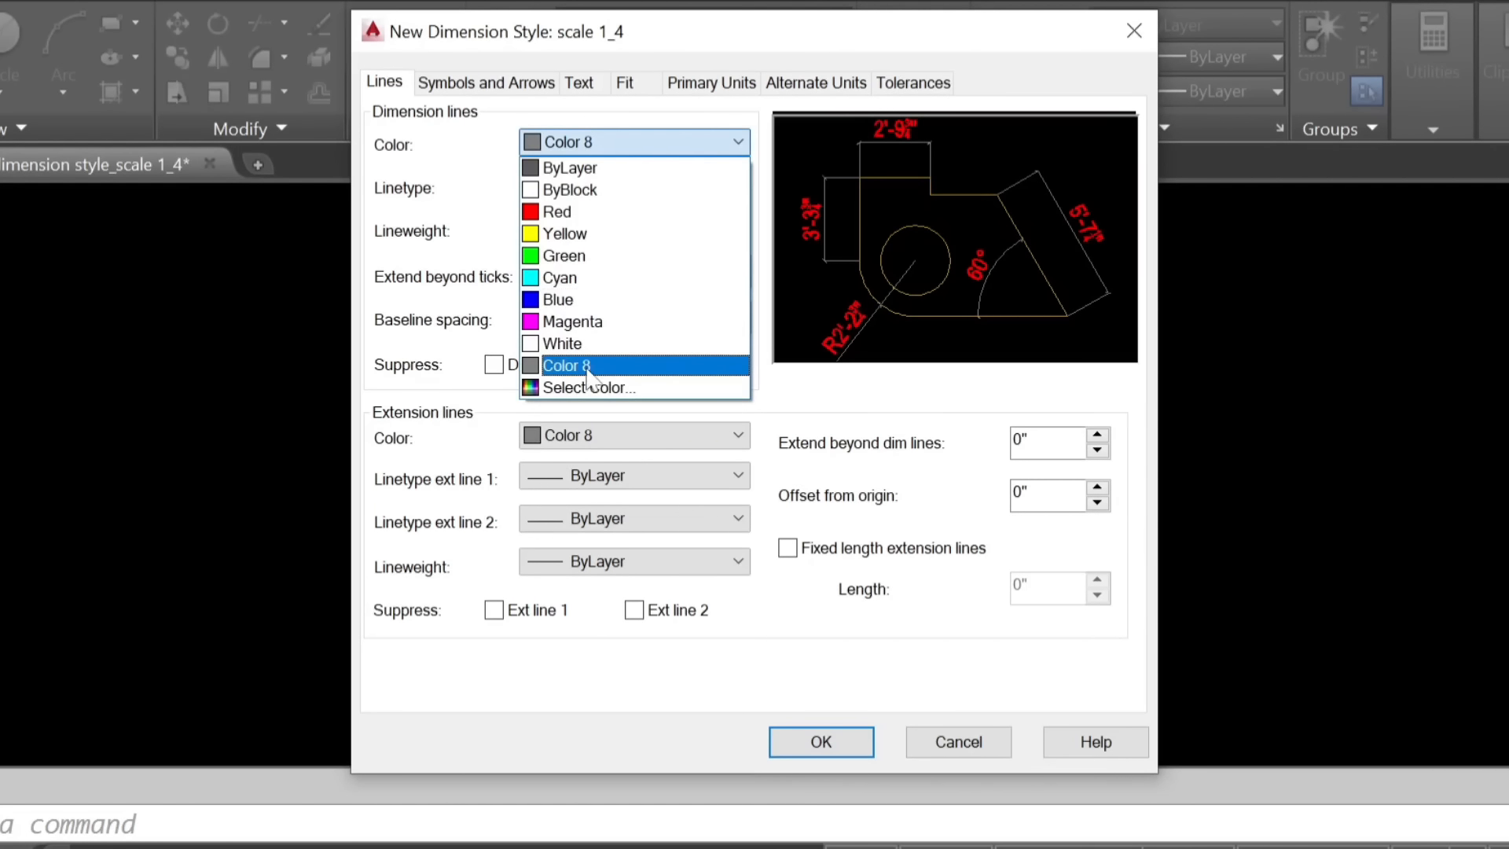
left_click(594, 370)
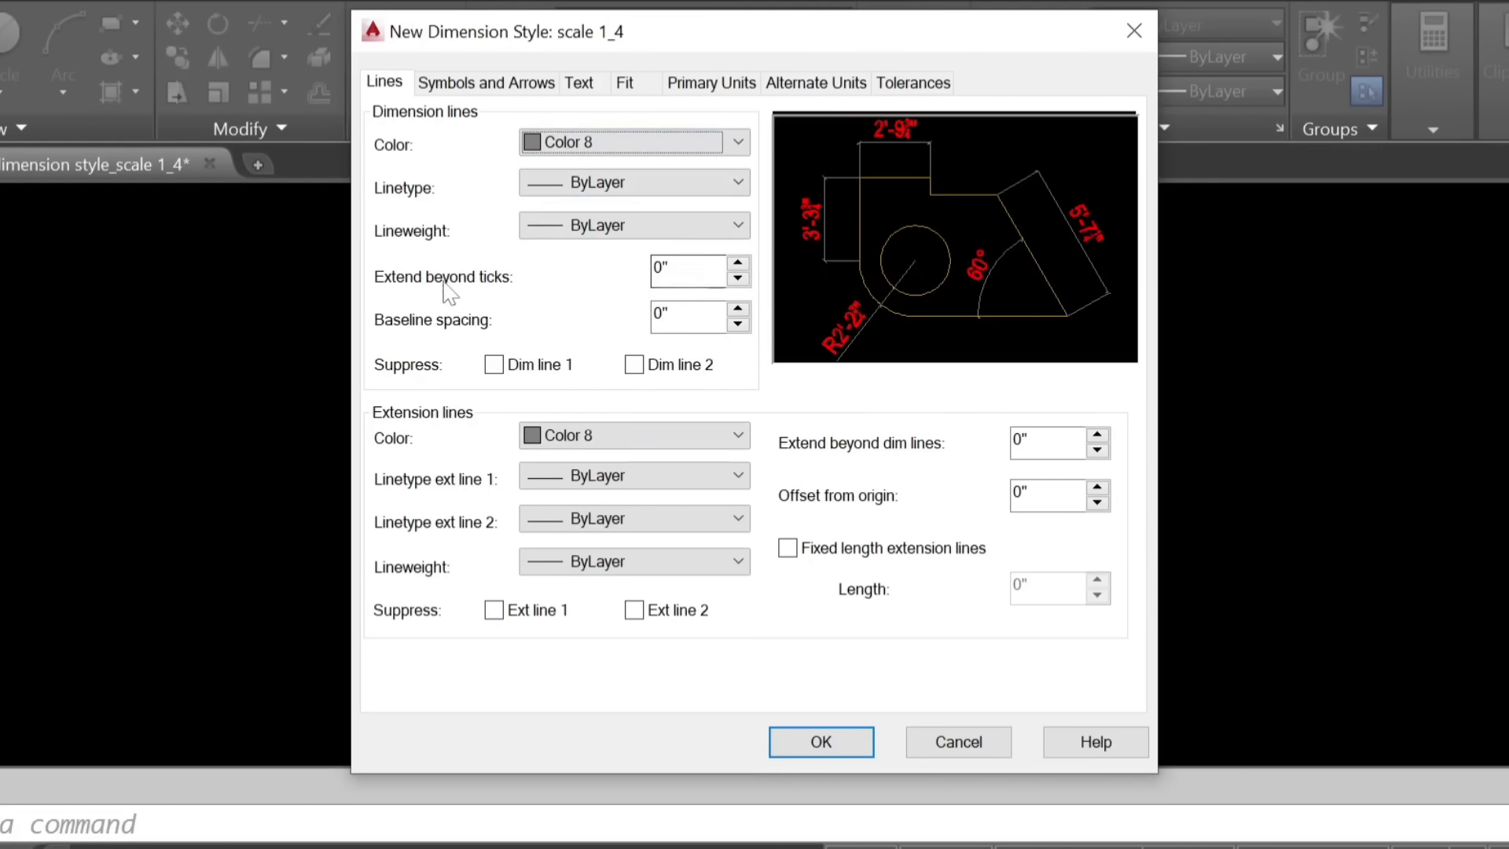
type("1/4")
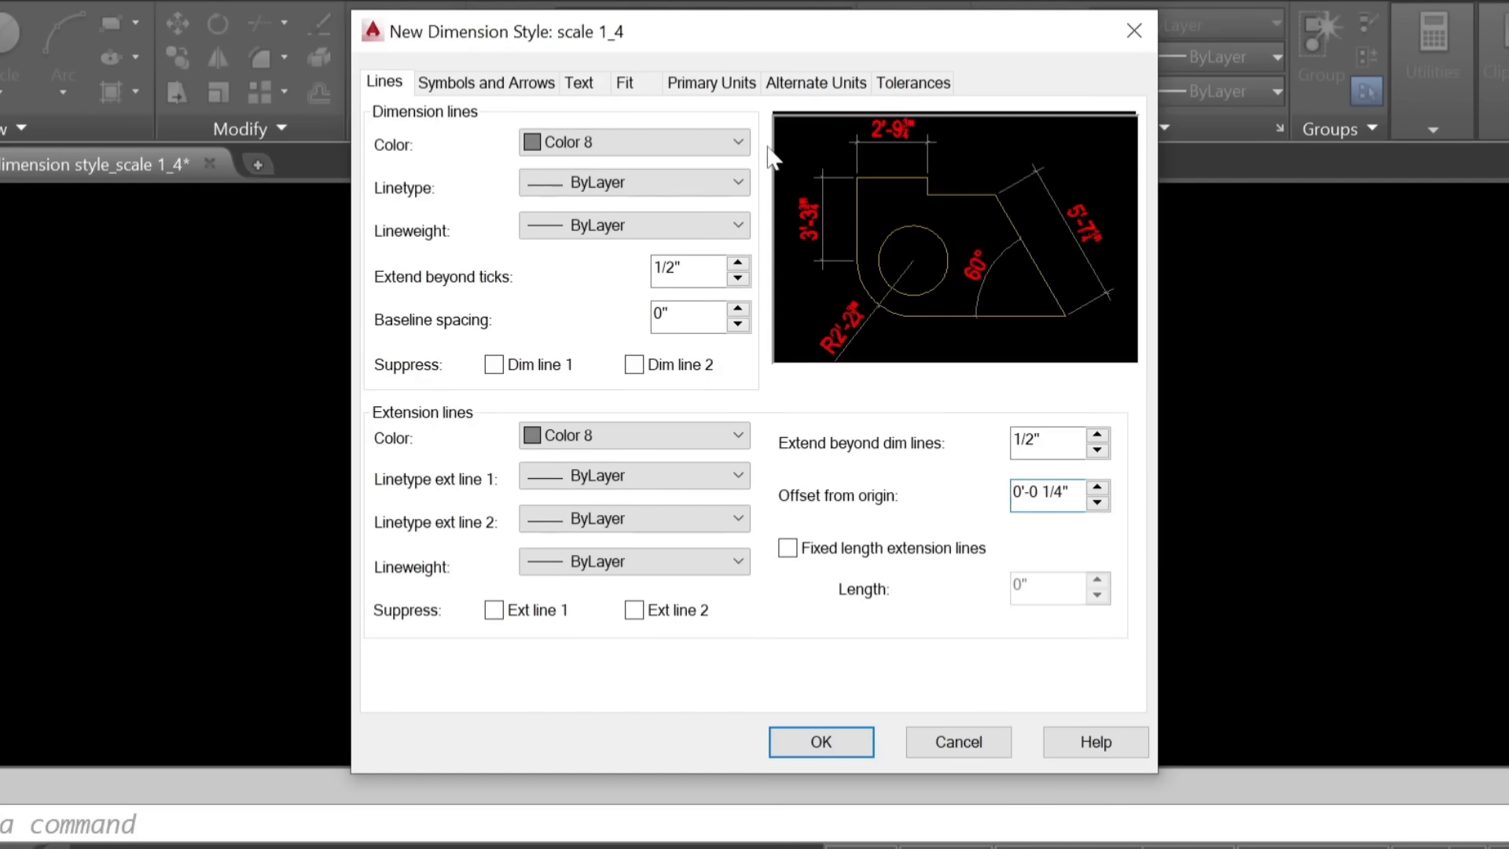
Choose Architectural tick for the first and second arrowheads and Closed filled for the leader.
left_click(480, 83)
left_click(511, 169)
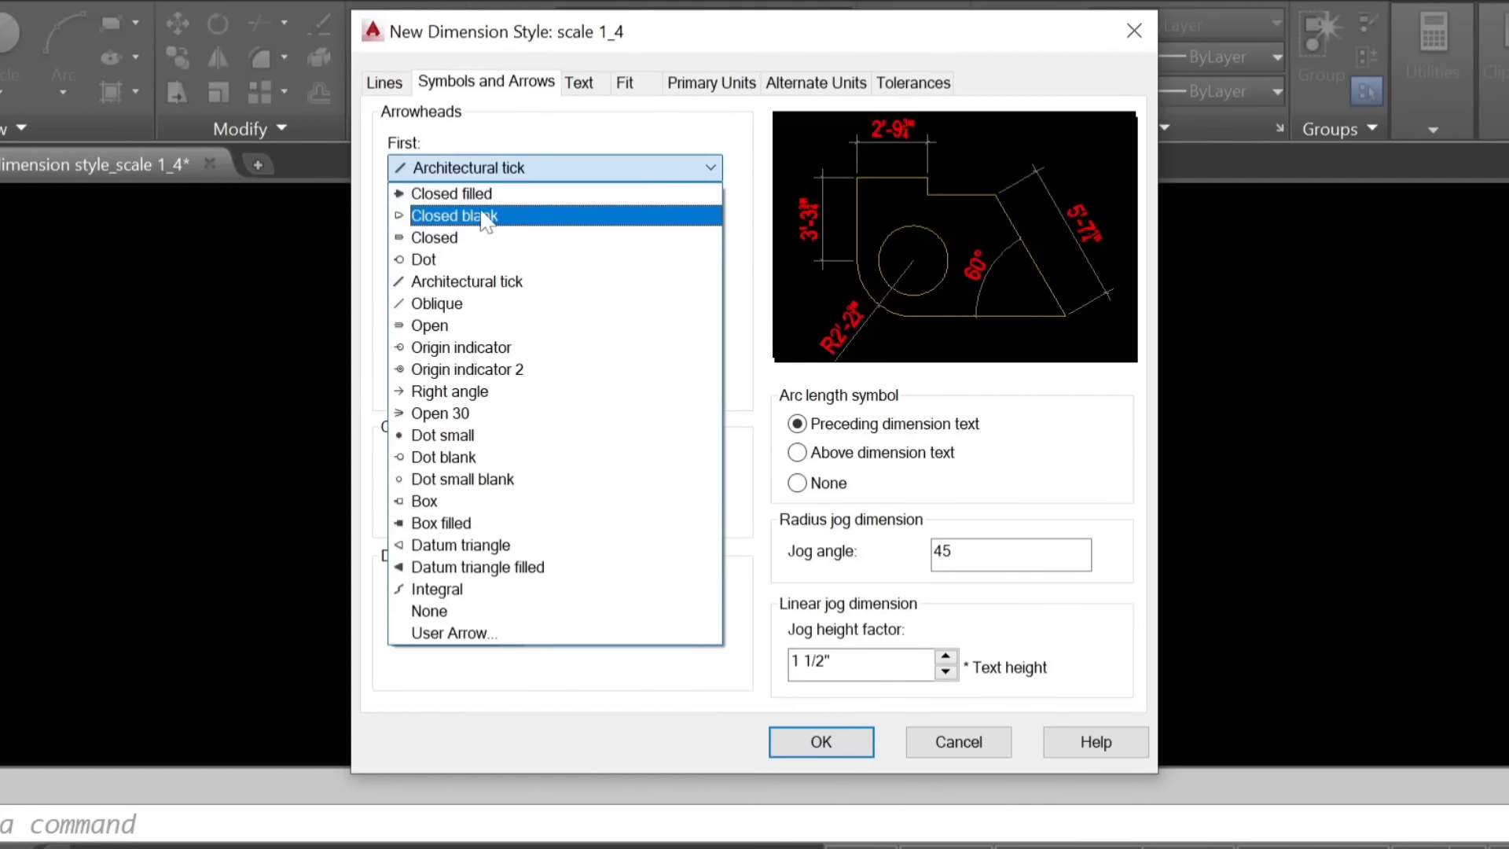
left_click(539, 283)
left_click(539, 233)
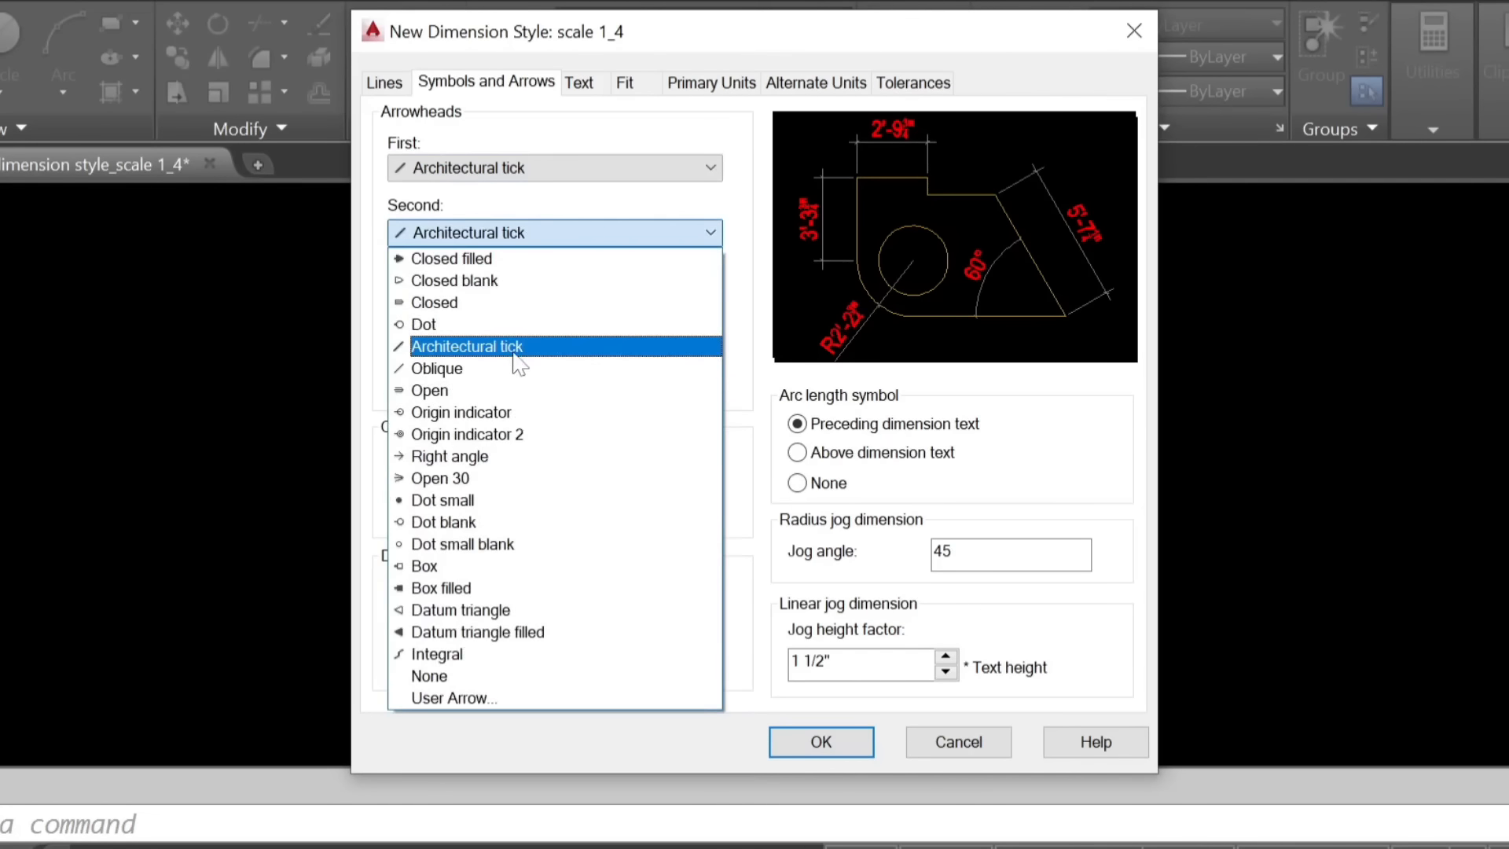
left_click(471, 348)
left_click(511, 299)
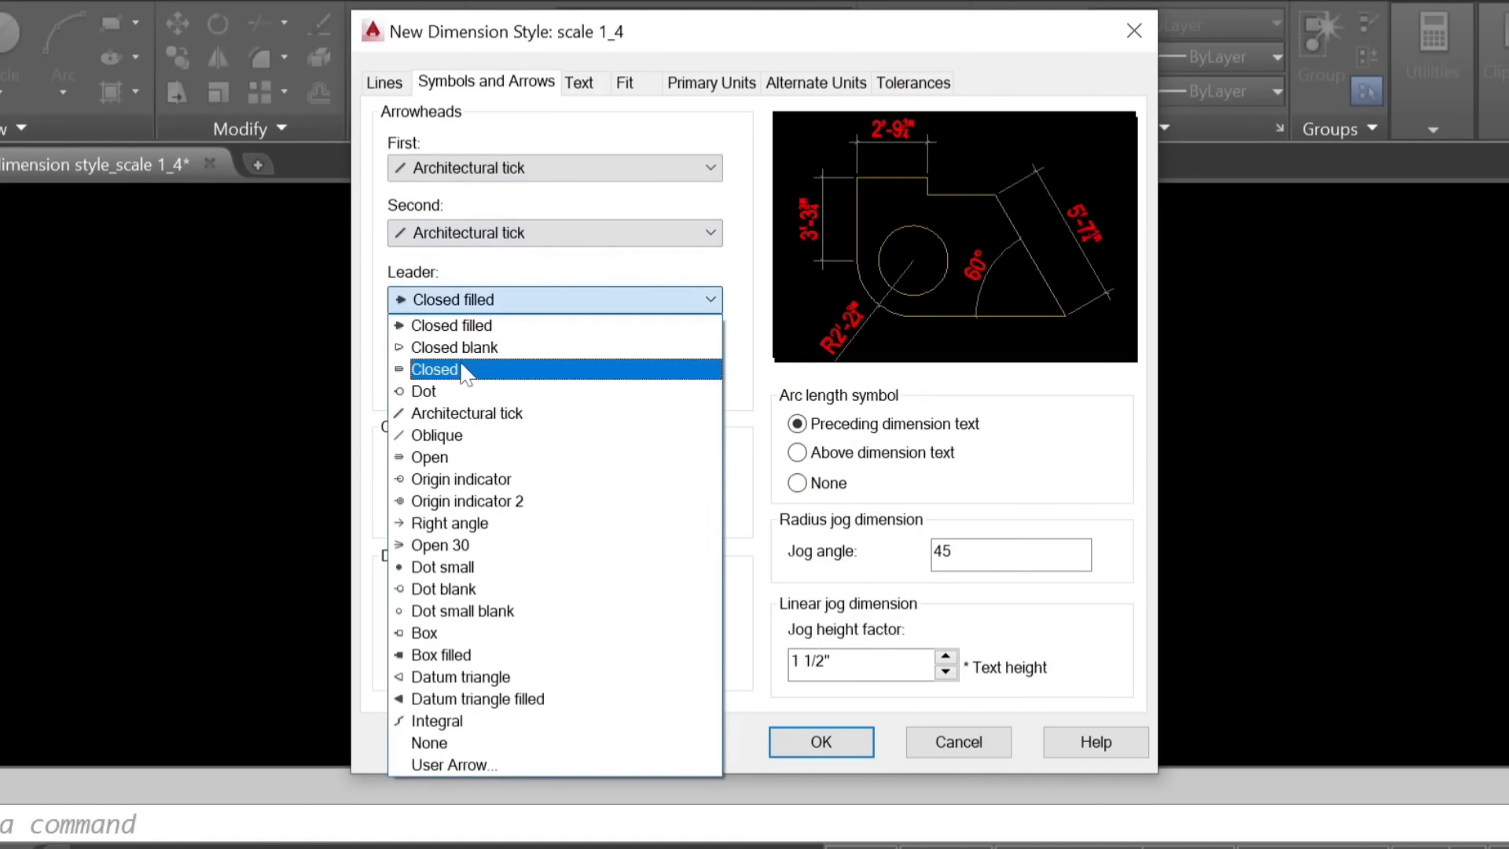
left_click(487, 325)
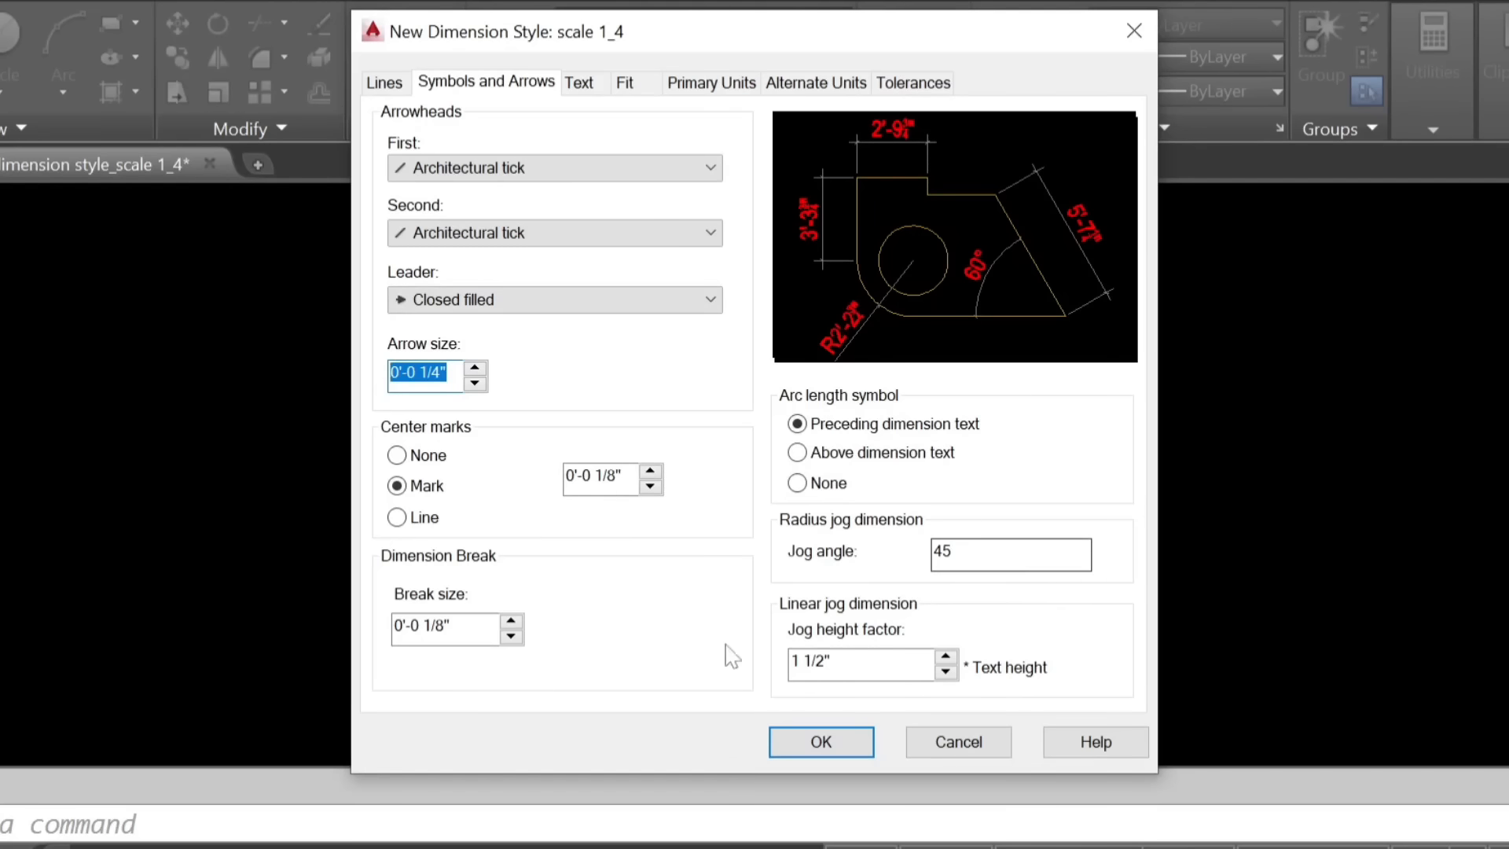
Set the overall scale for dimension features to 4 and save the new dimension style.
left_click(582, 83)
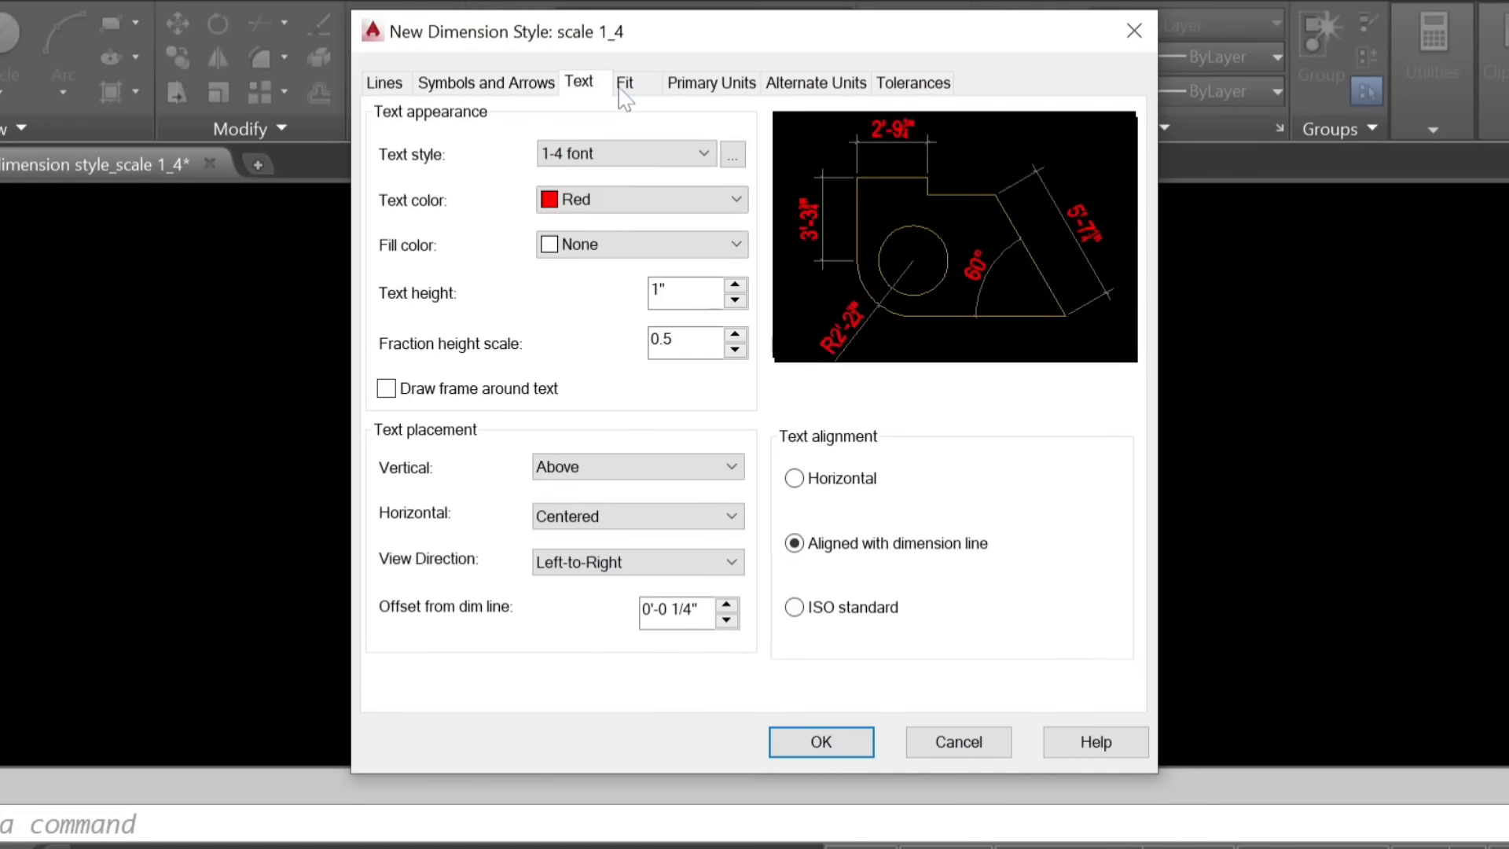
left_click(635, 88)
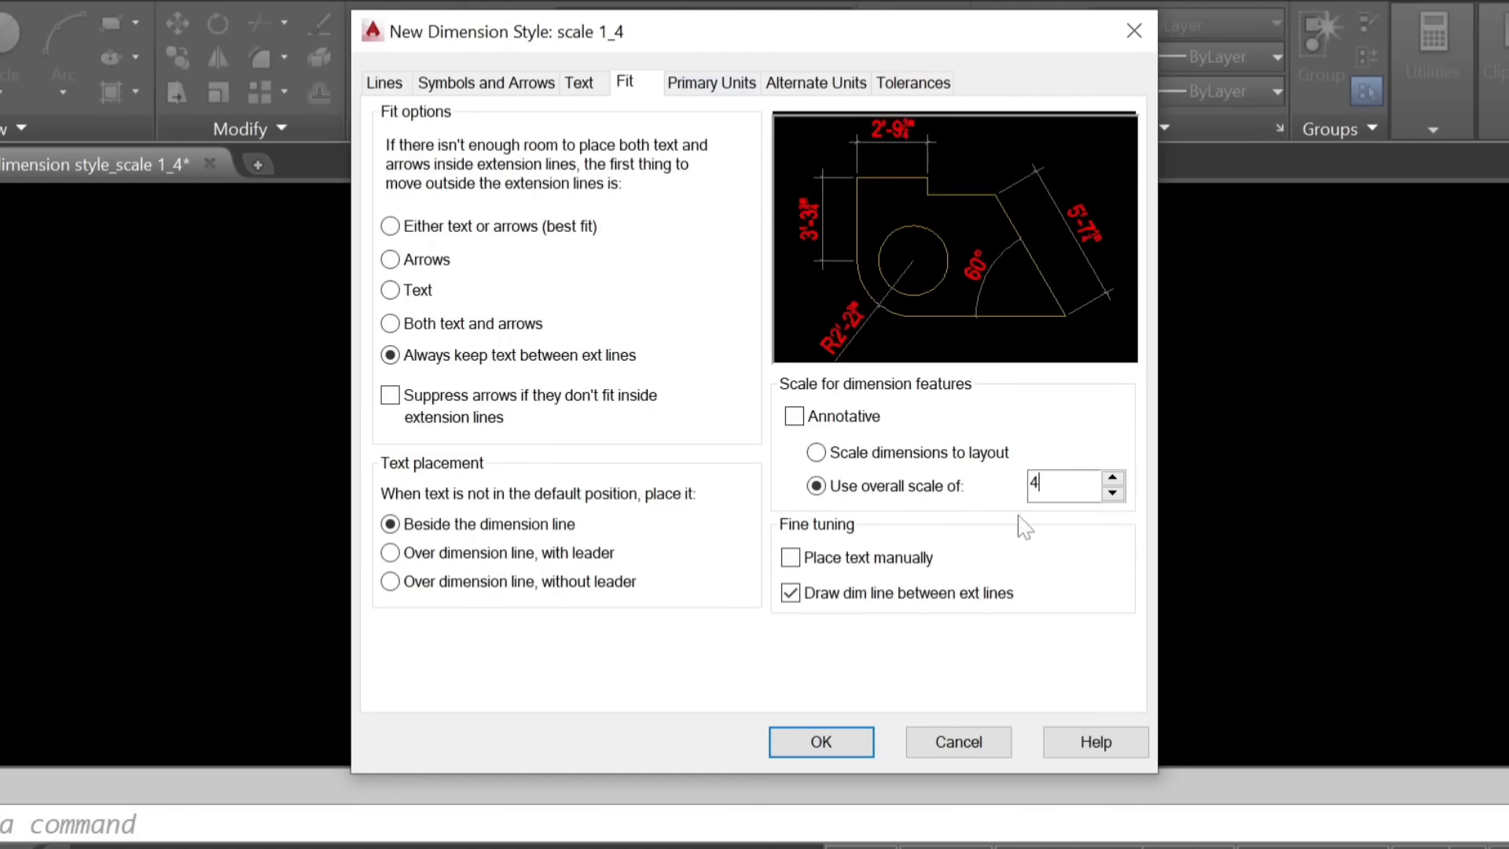
left_click(821, 742)
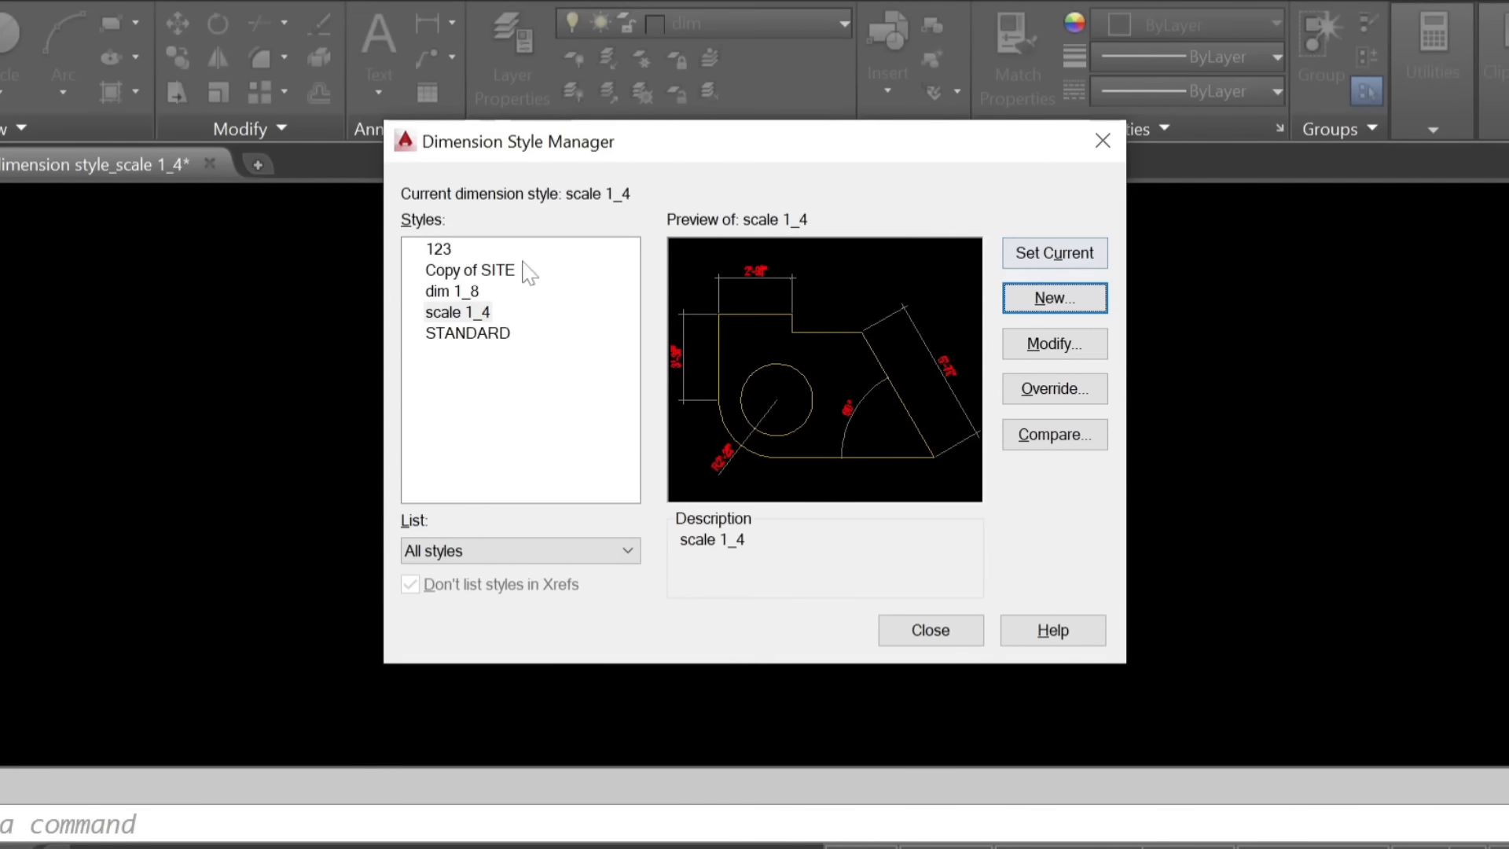
Make the scale 1_4 dimension style current and close the Dimension Style Manager.
left_click(458, 314)
left_click(1054, 259)
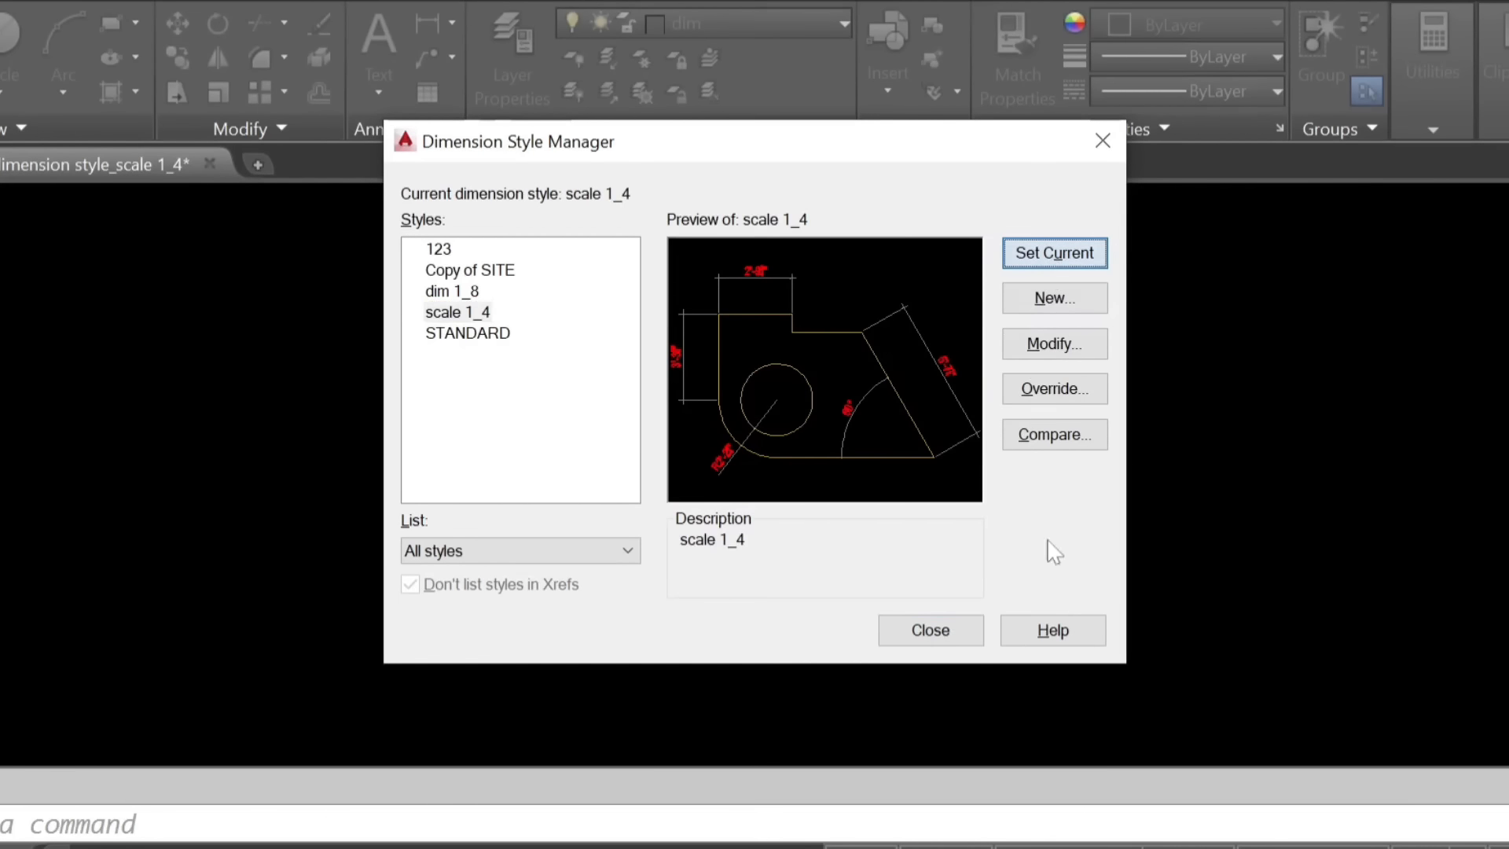
left_click(925, 633)
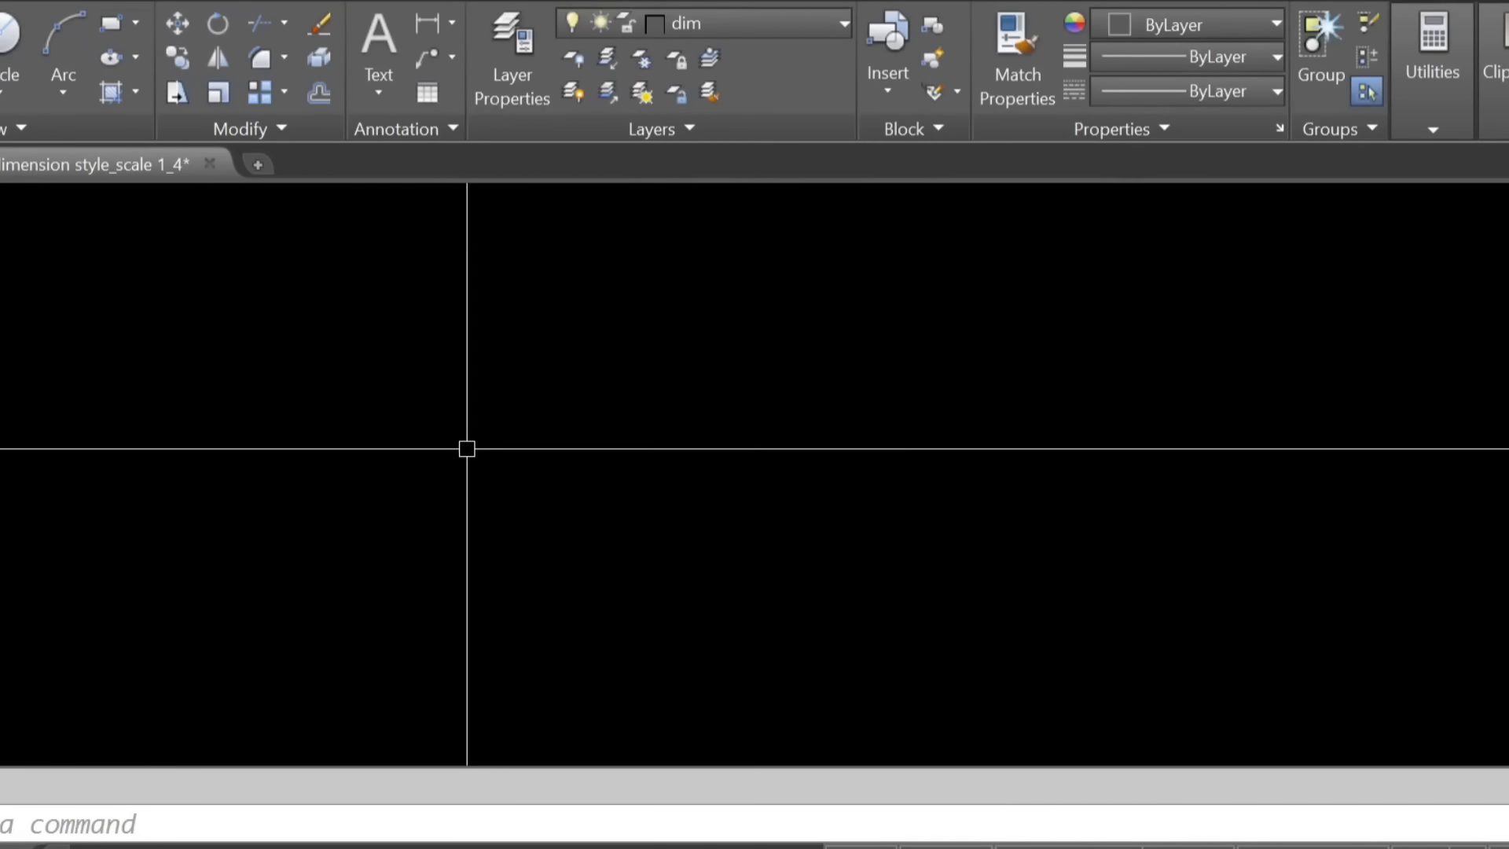
Make the WALL layer current and draw a horizontal construction line across the drawing area.
left_click(795, 22)
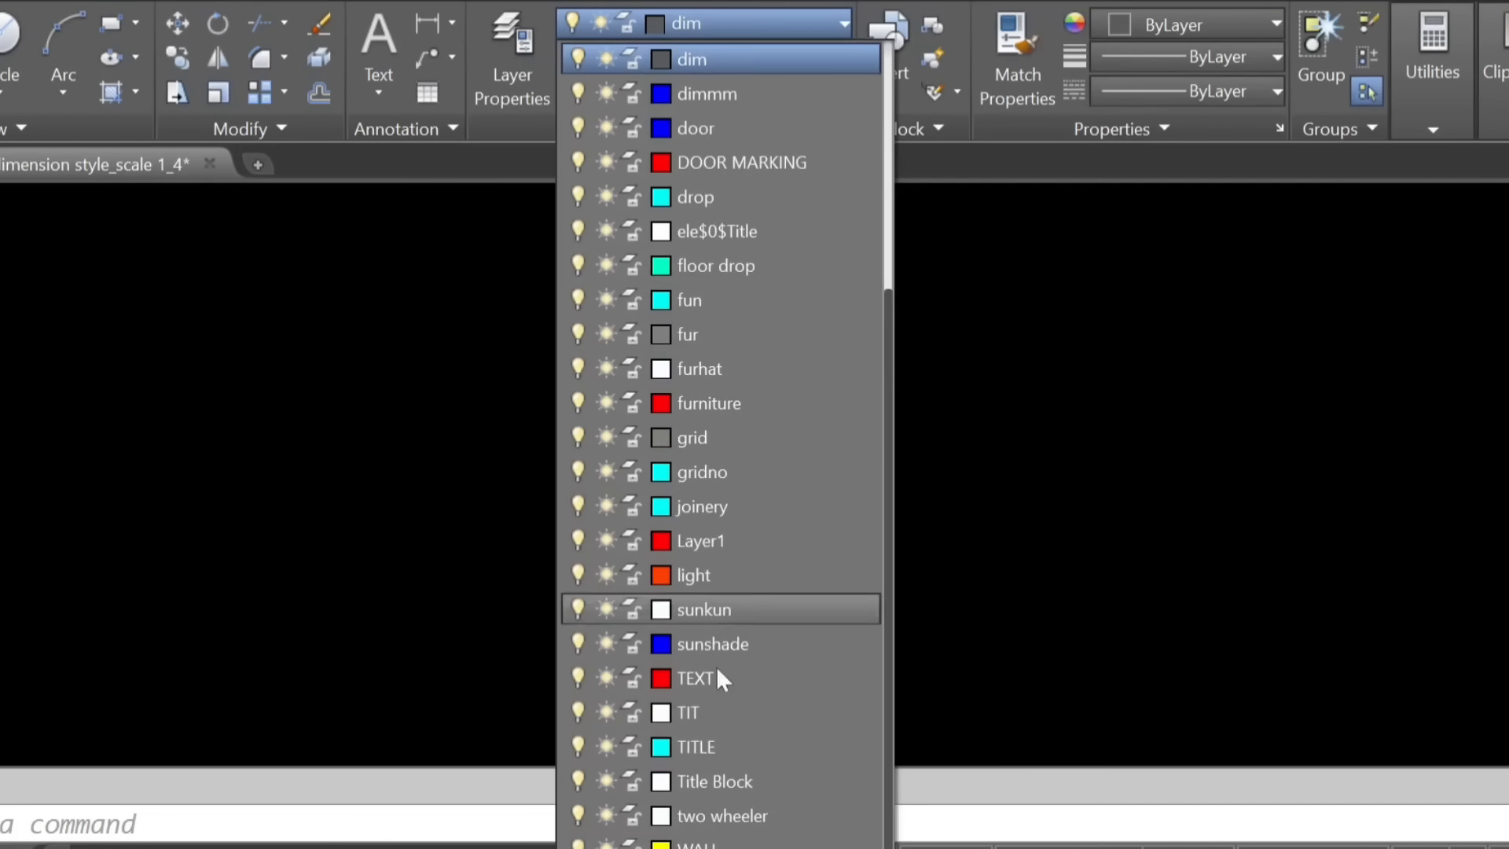
left_click(717, 841)
type("xl")
key("Return")
type("h")
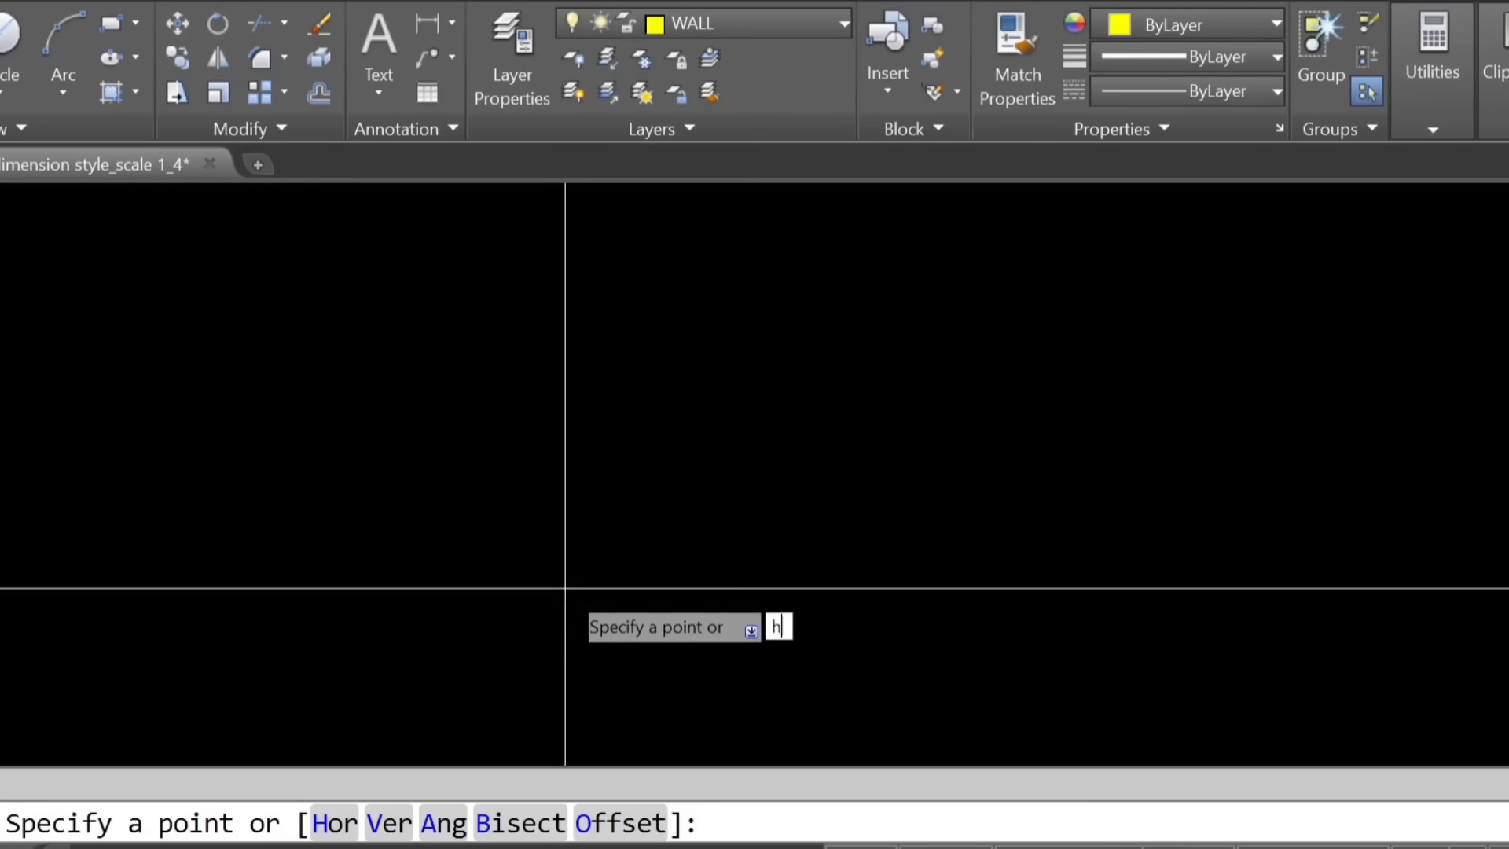
key("Return")
left_click(556, 405)
key("Return")
Draw a vertical construction line crossing the horizontal construction line.
key("Return")
type("v")
key("Return")
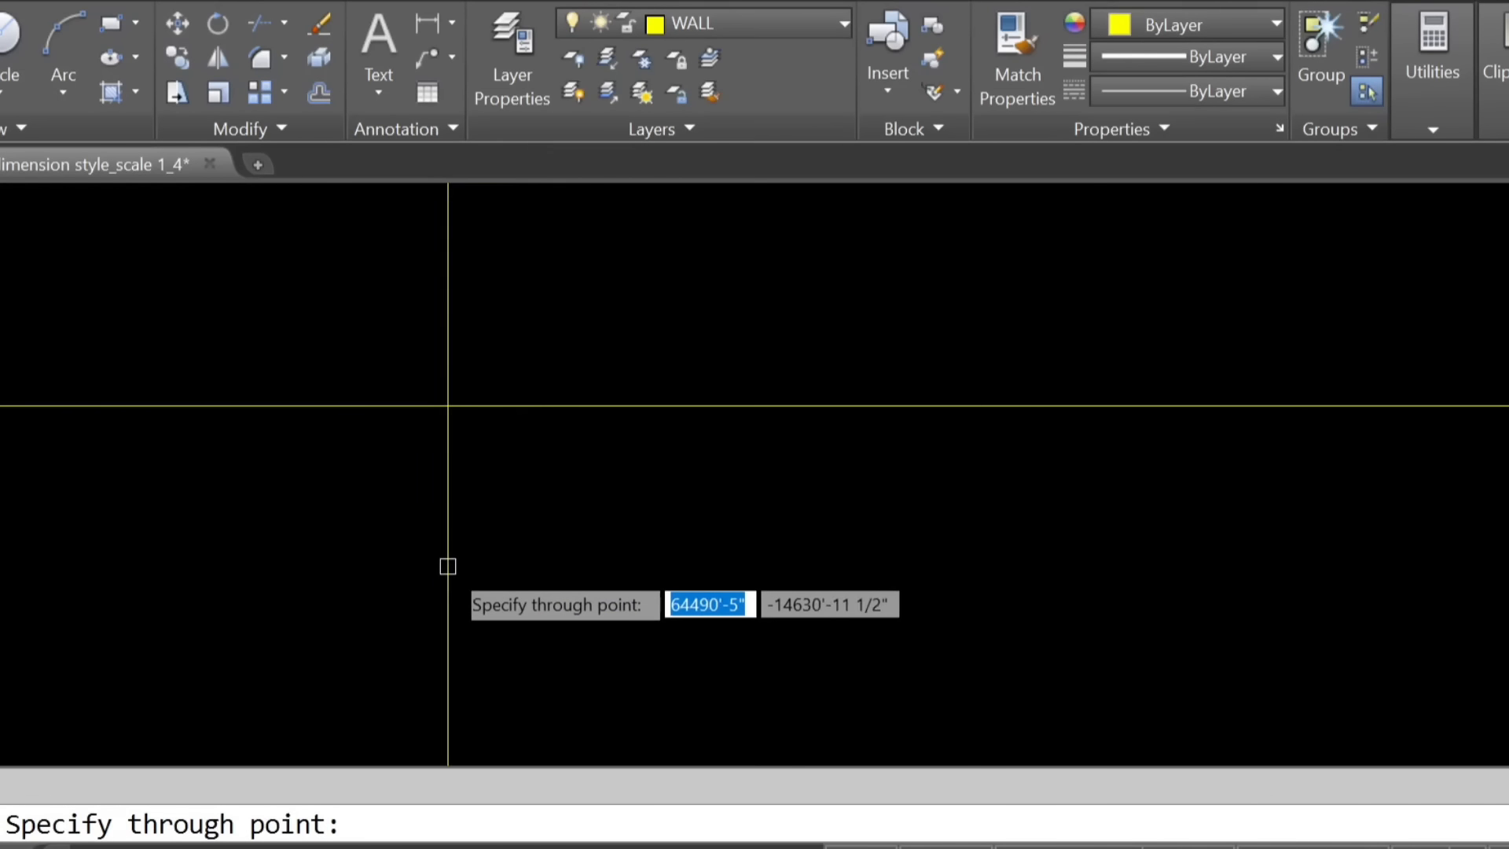
left_click(448, 562)
key("Return")
Trim the two construction lines beyond their intersection so they form the upper-left outer corner of the walls.
type("tr")
key("Return")
left_click(529, 495)
left_click(356, 306)
key("Return")
left_click(637, 257)
left_click(327, 310)
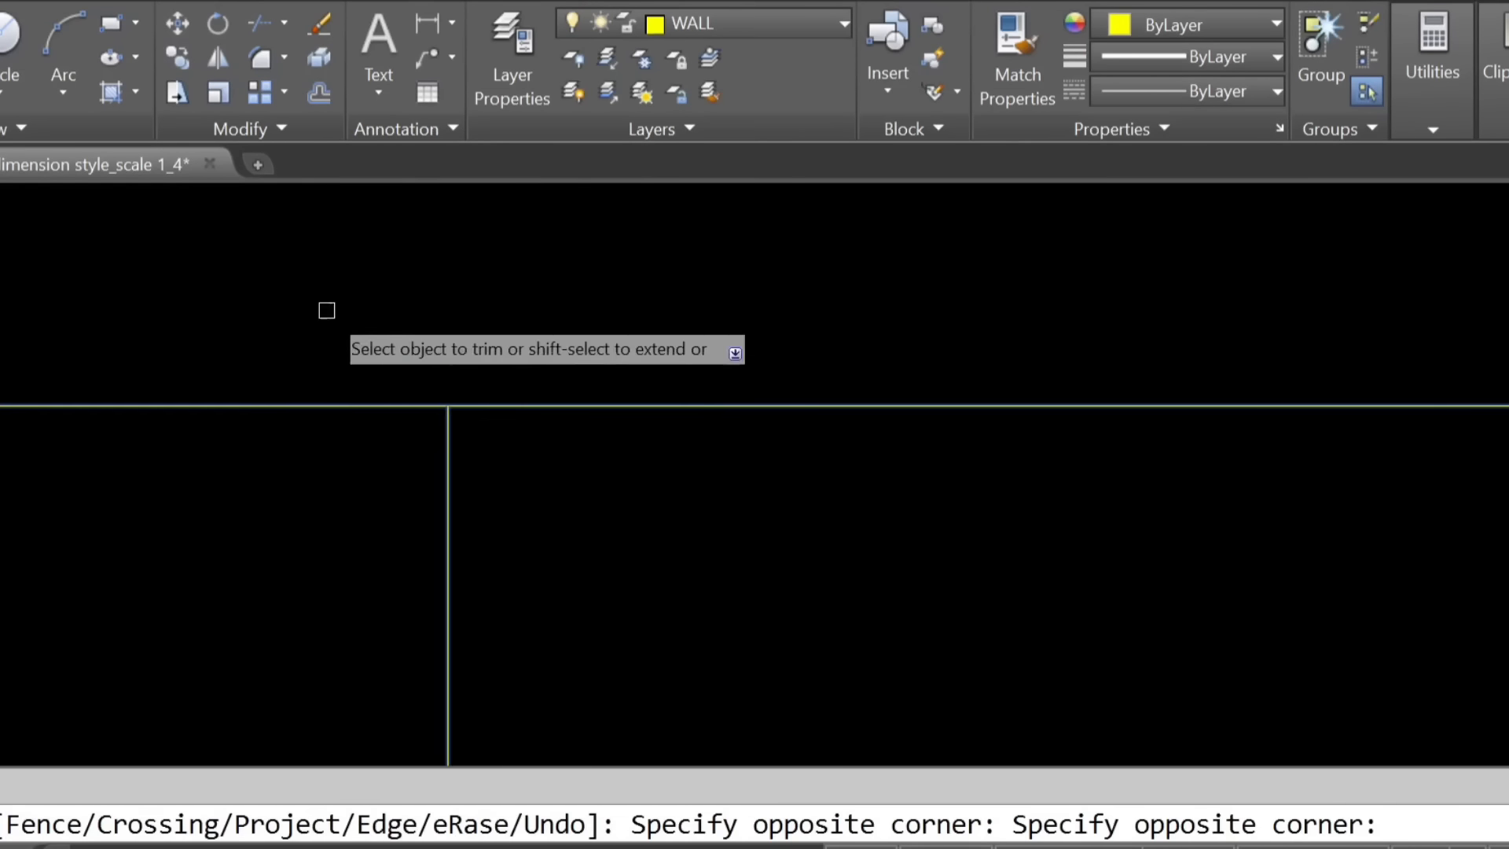
left_click(327, 312)
Offset the top and left outer wall lines 9" inward.
type("o")
key("Return")
key("Return")
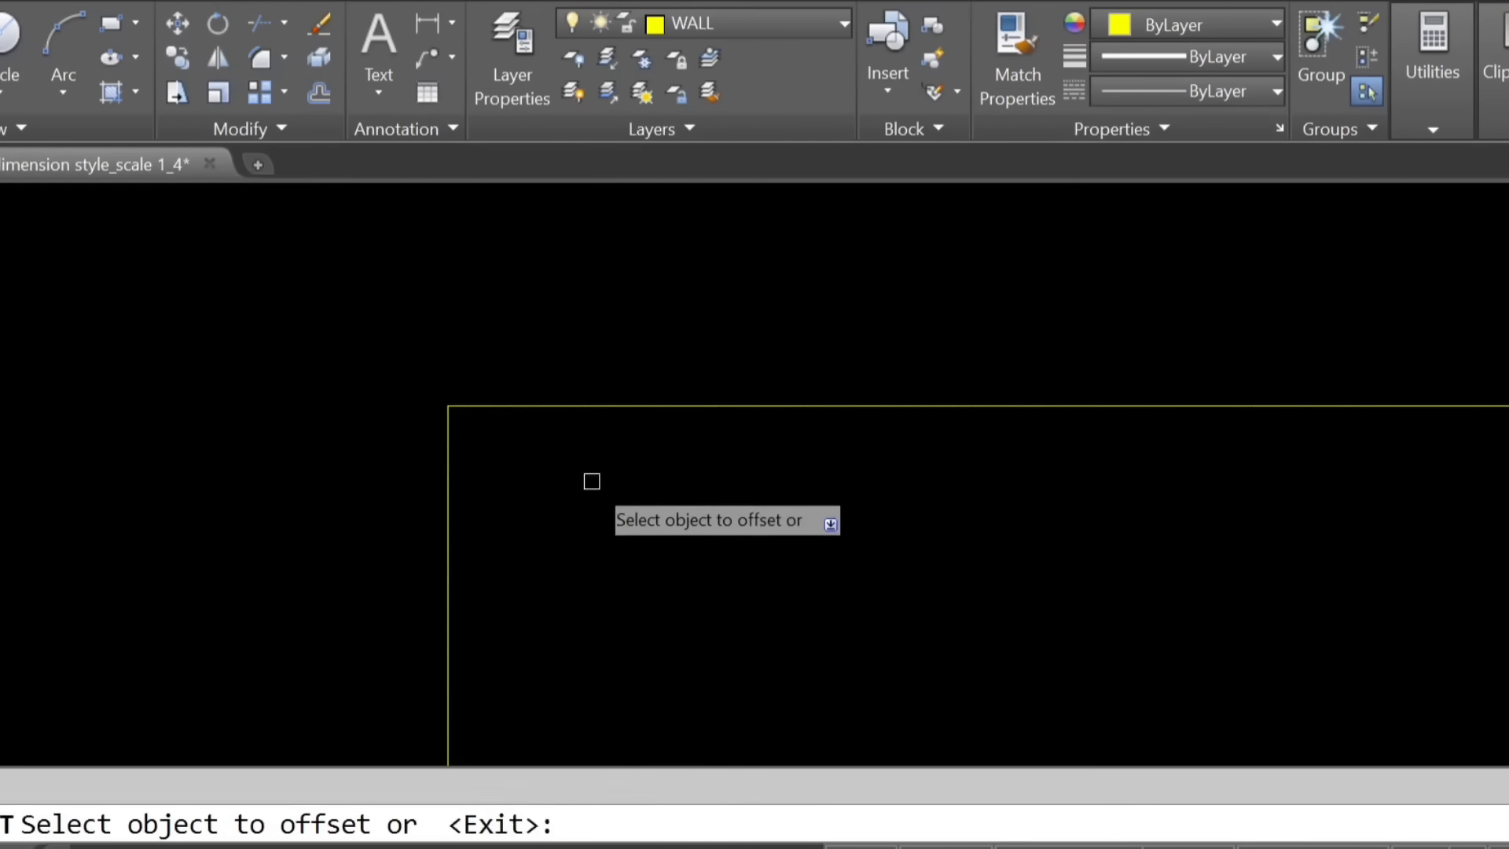
left_click(631, 406)
left_click(641, 591)
left_click(449, 559)
left_click(551, 540)
key("Return")
type("f")
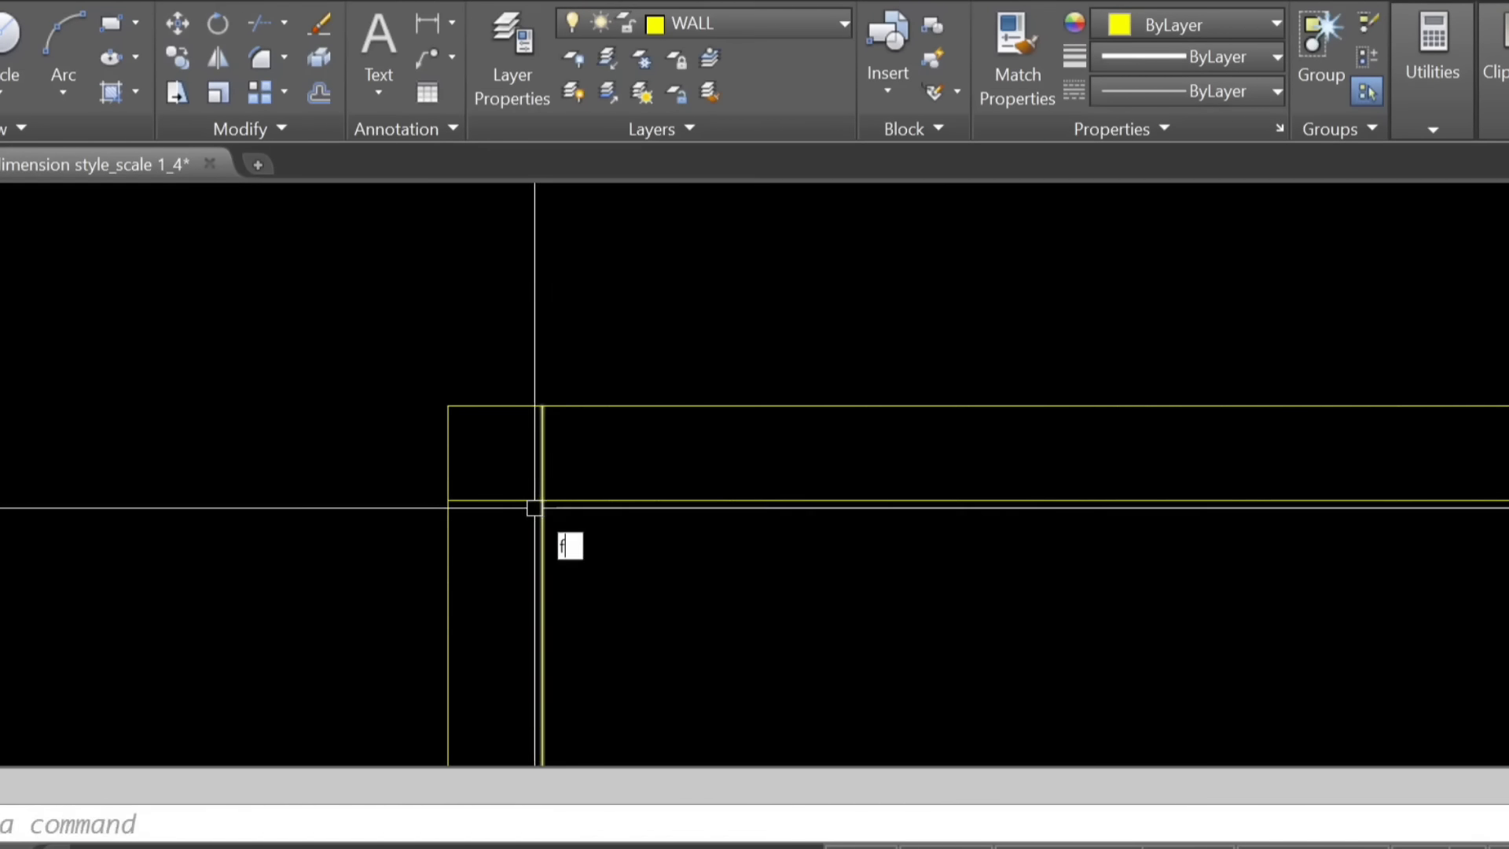
key("Return")
left_click(542, 524)
key("Escape")
Fillet the two inner wall lines with a radius of 0 to close the inner corner.
type("f")
key("Return")
type("r")
key("Return")
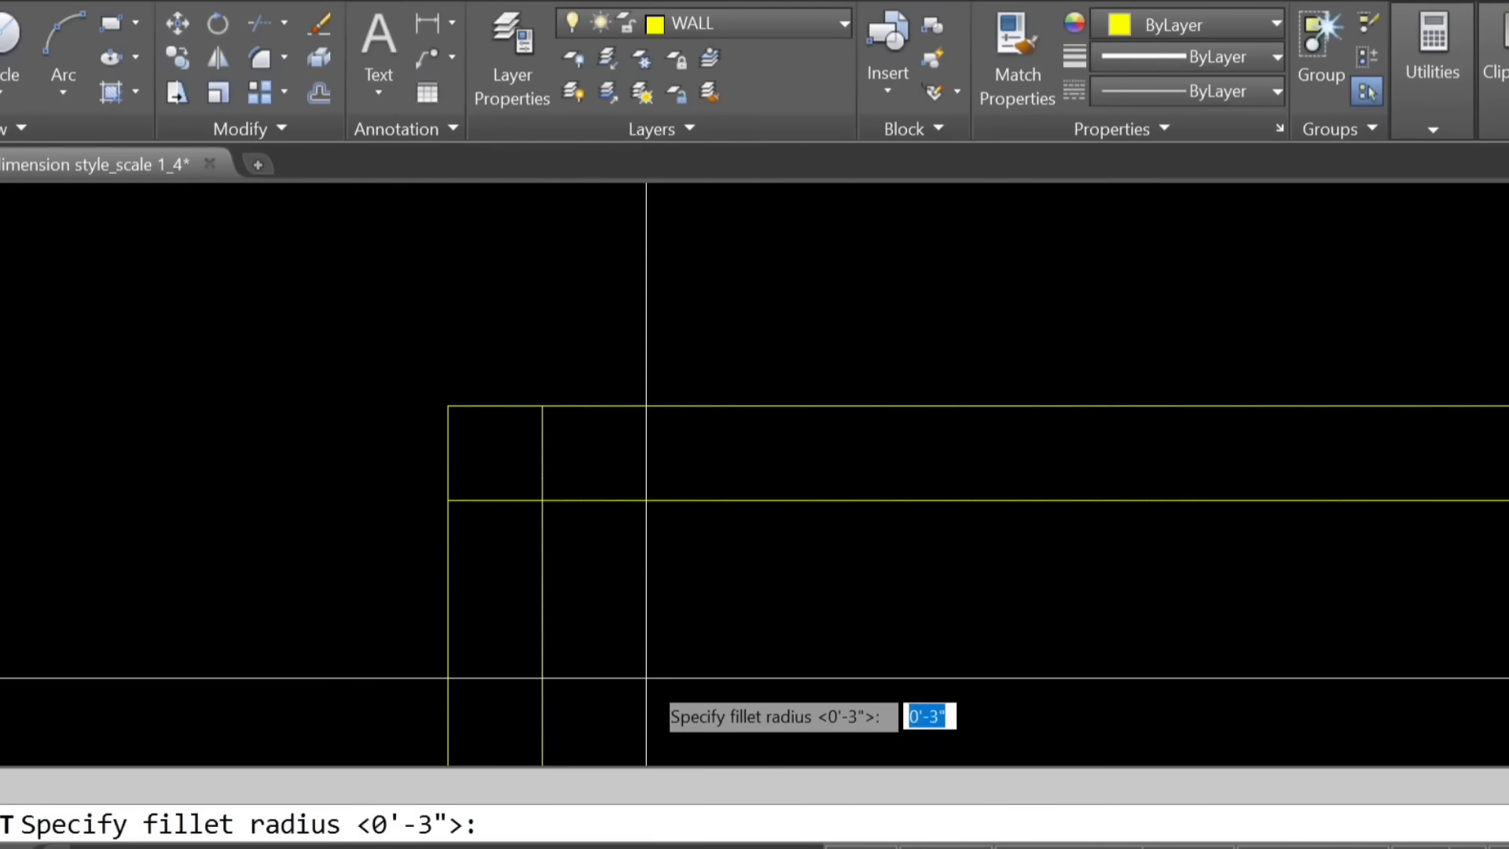
type("0")
key("Return")
key("Return")
key("Return")
left_click(542, 531)
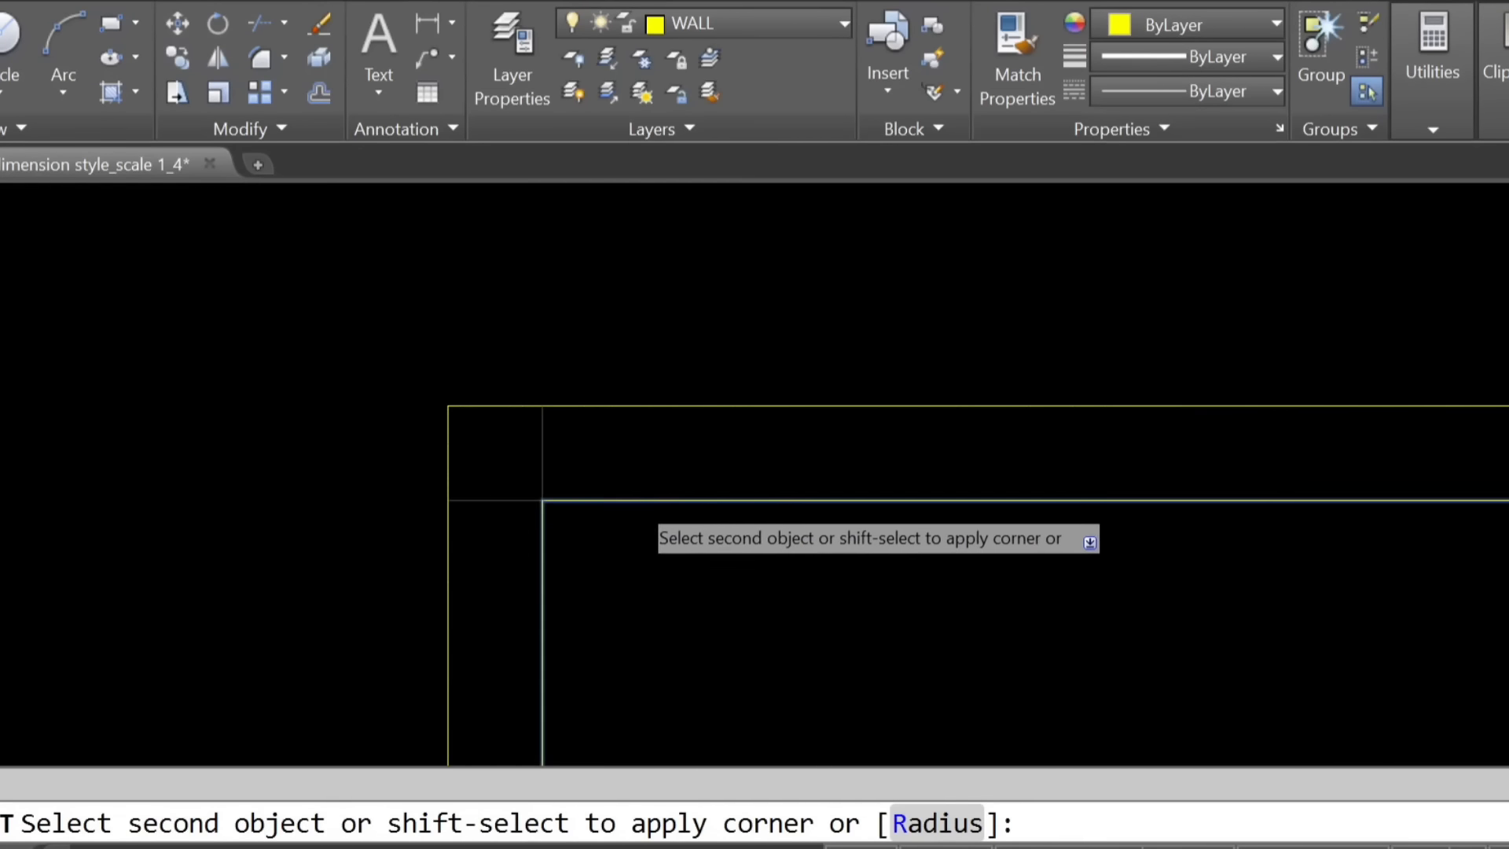
left_click(634, 501)
Offset the inner line of the left wall 10' to the right.
scroll(794, 621, "down", 2)
middle_click_drag(794, 621, 723, 435)
scroll(719, 574, "down", 2)
middle_click_drag(719, 573, 600, 490)
type("o")
key("Return")
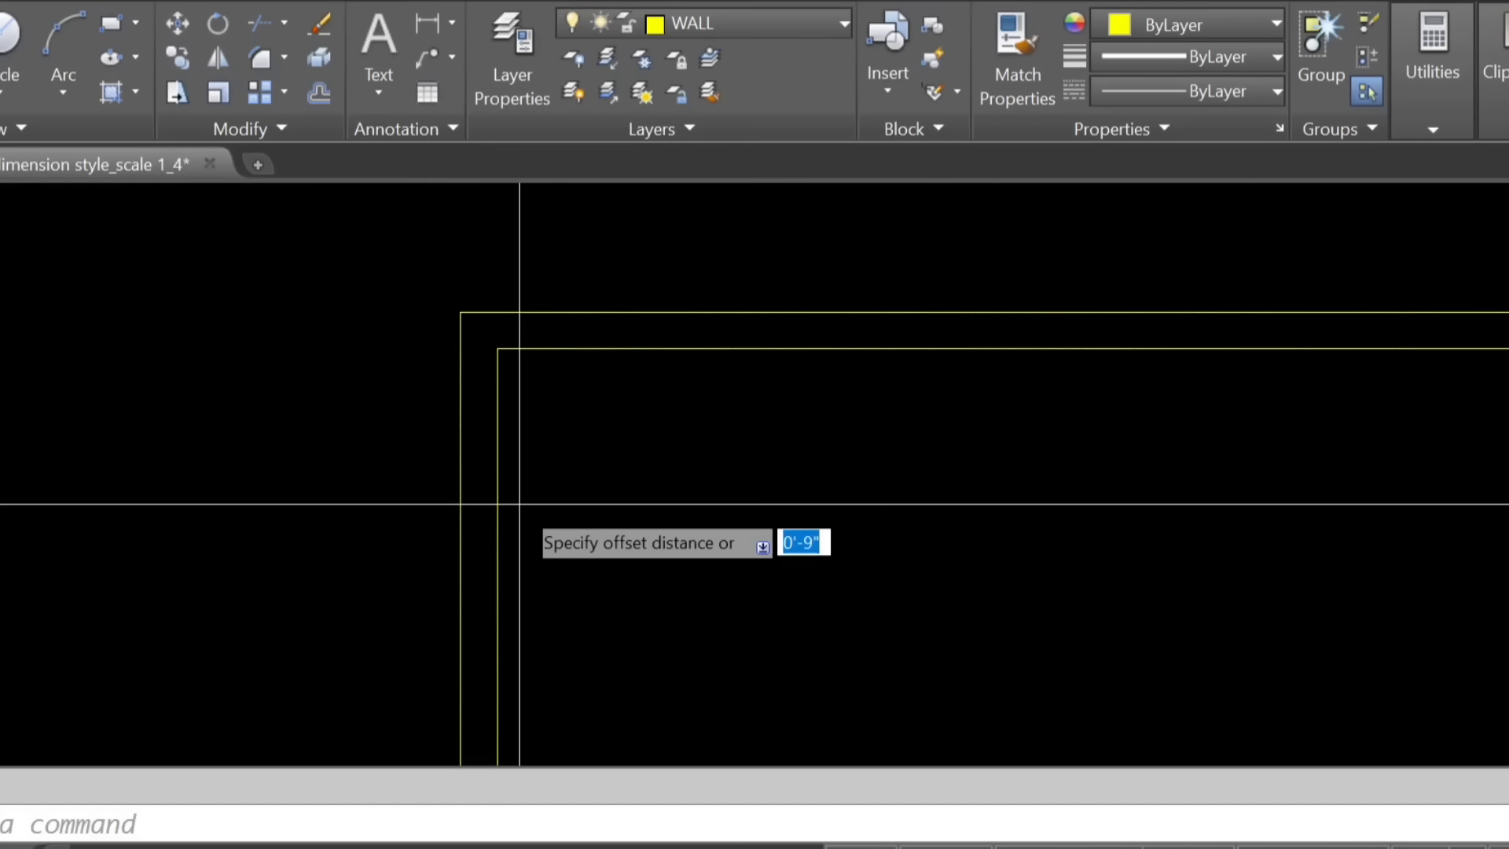
type("10'")
key("Return")
left_click(502, 494)
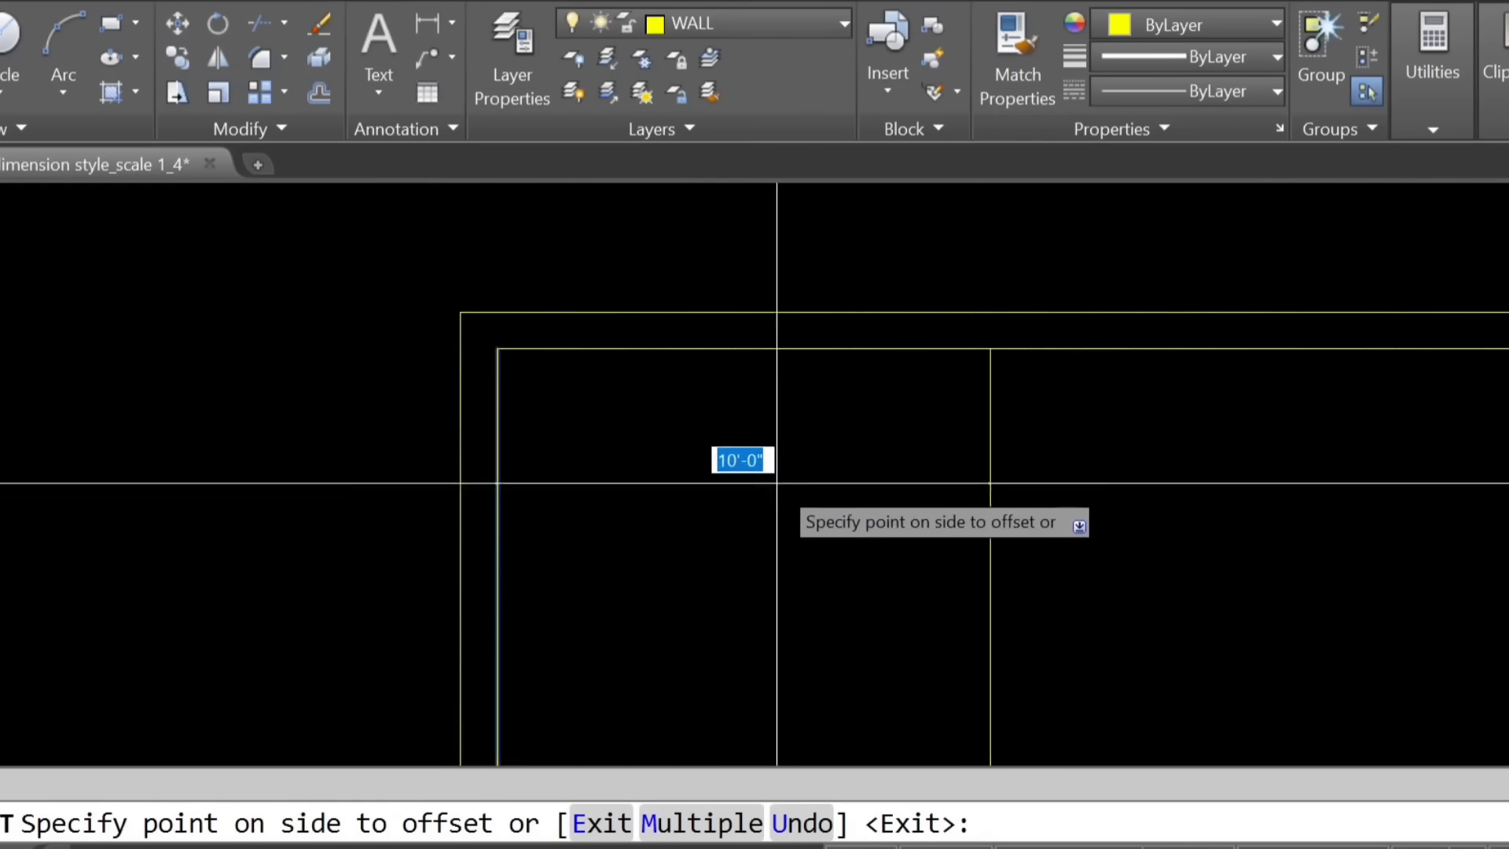
left_click(775, 482)
middle_click_drag(888, 458, 702, 464)
key("Return")
Offset the new vertical line 4.5" to the right to form the first partition wall.
key("Return")
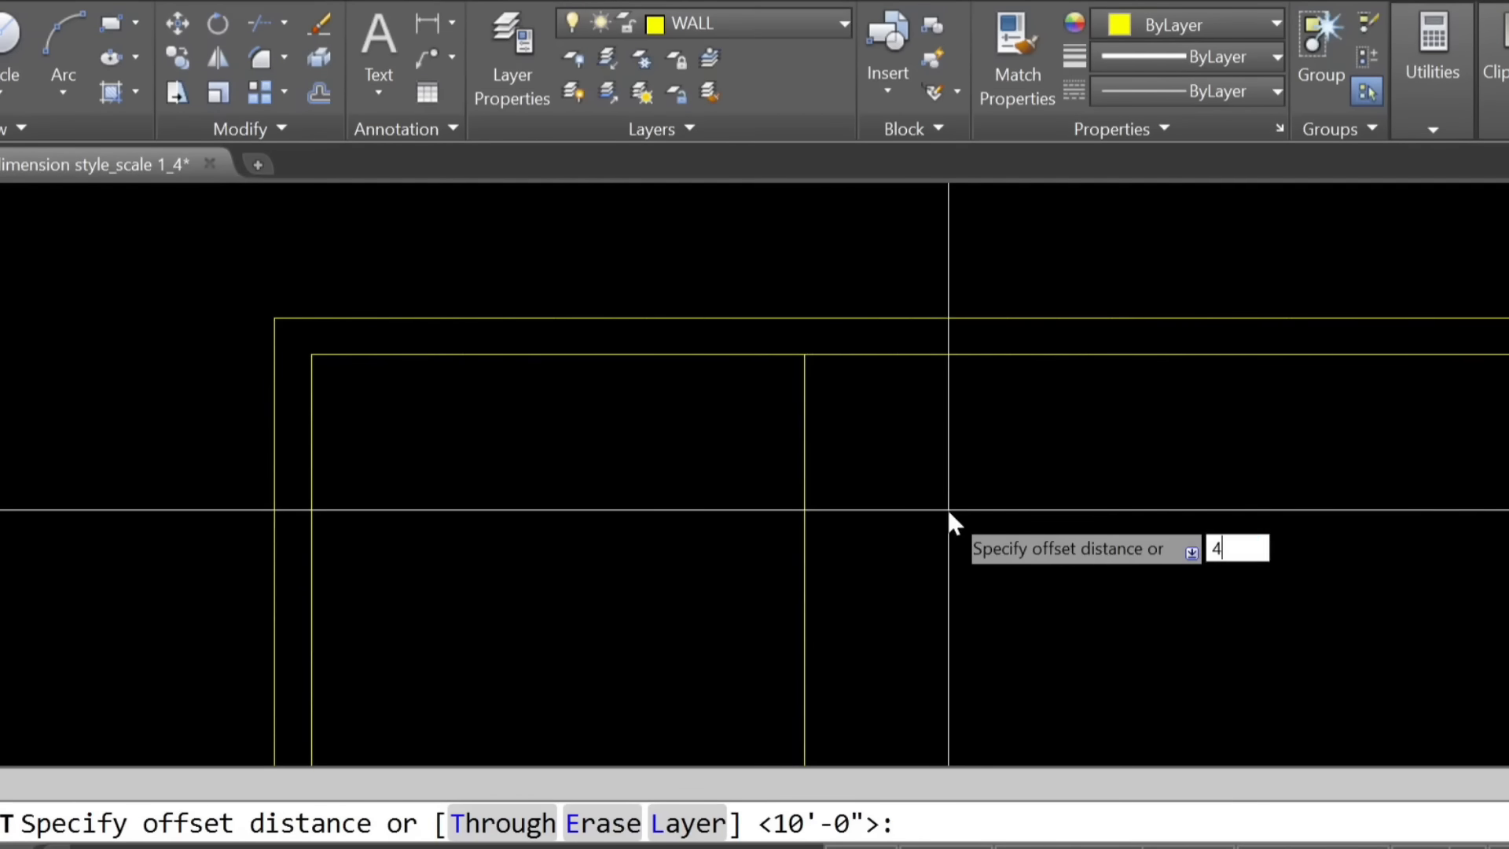
type("4.5")
key("Return")
left_click(802, 473)
left_click(1040, 464)
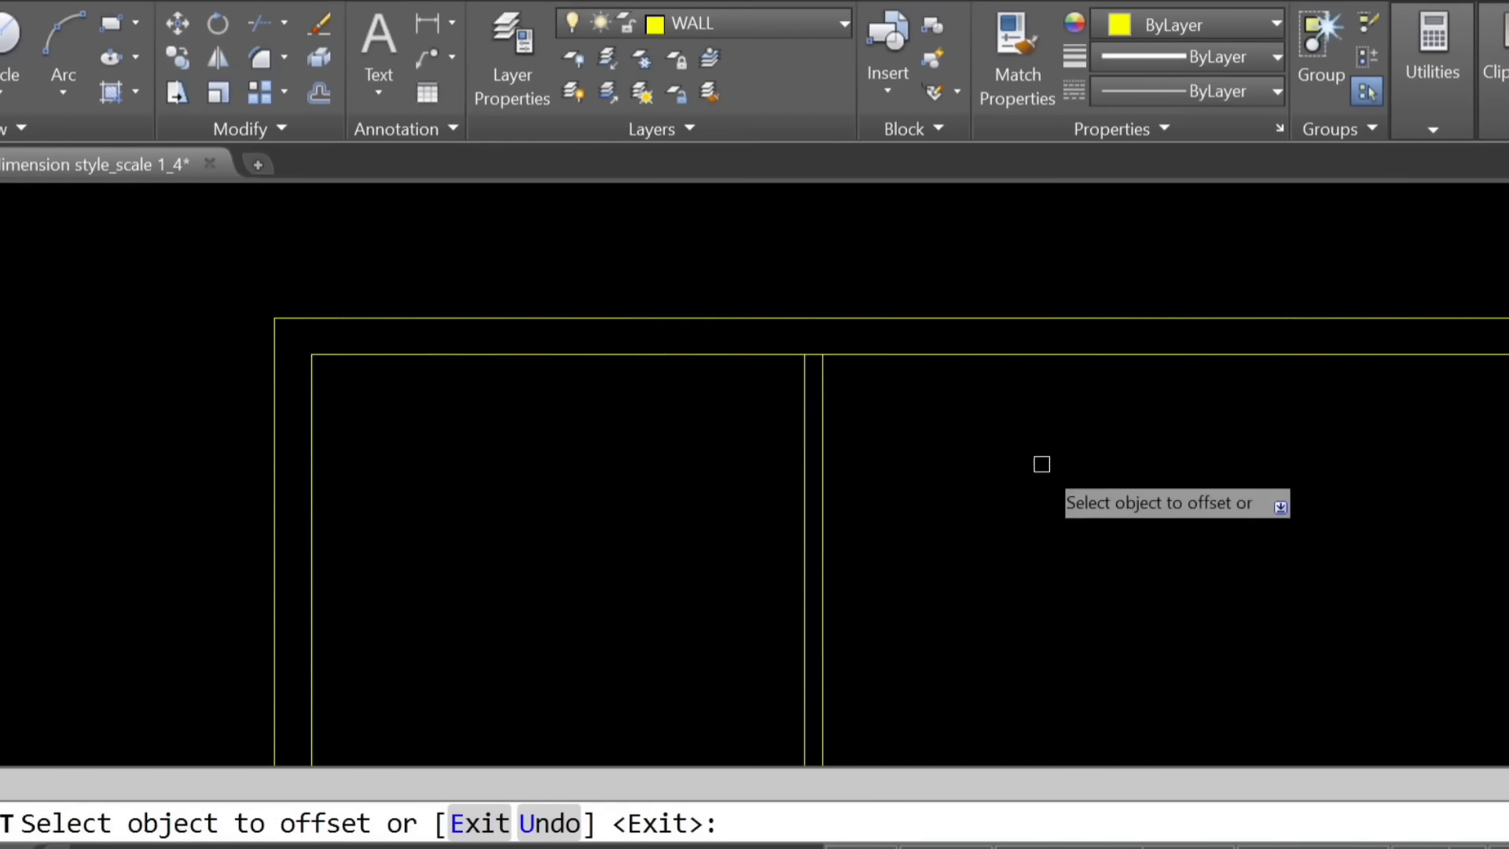
key("Return")
Trim the inner line of the top wall between the two partition lines.
type("t")
key("Return")
key("Return")
scroll(813, 338, "up", 2)
left_click(814, 354)
key("Return")
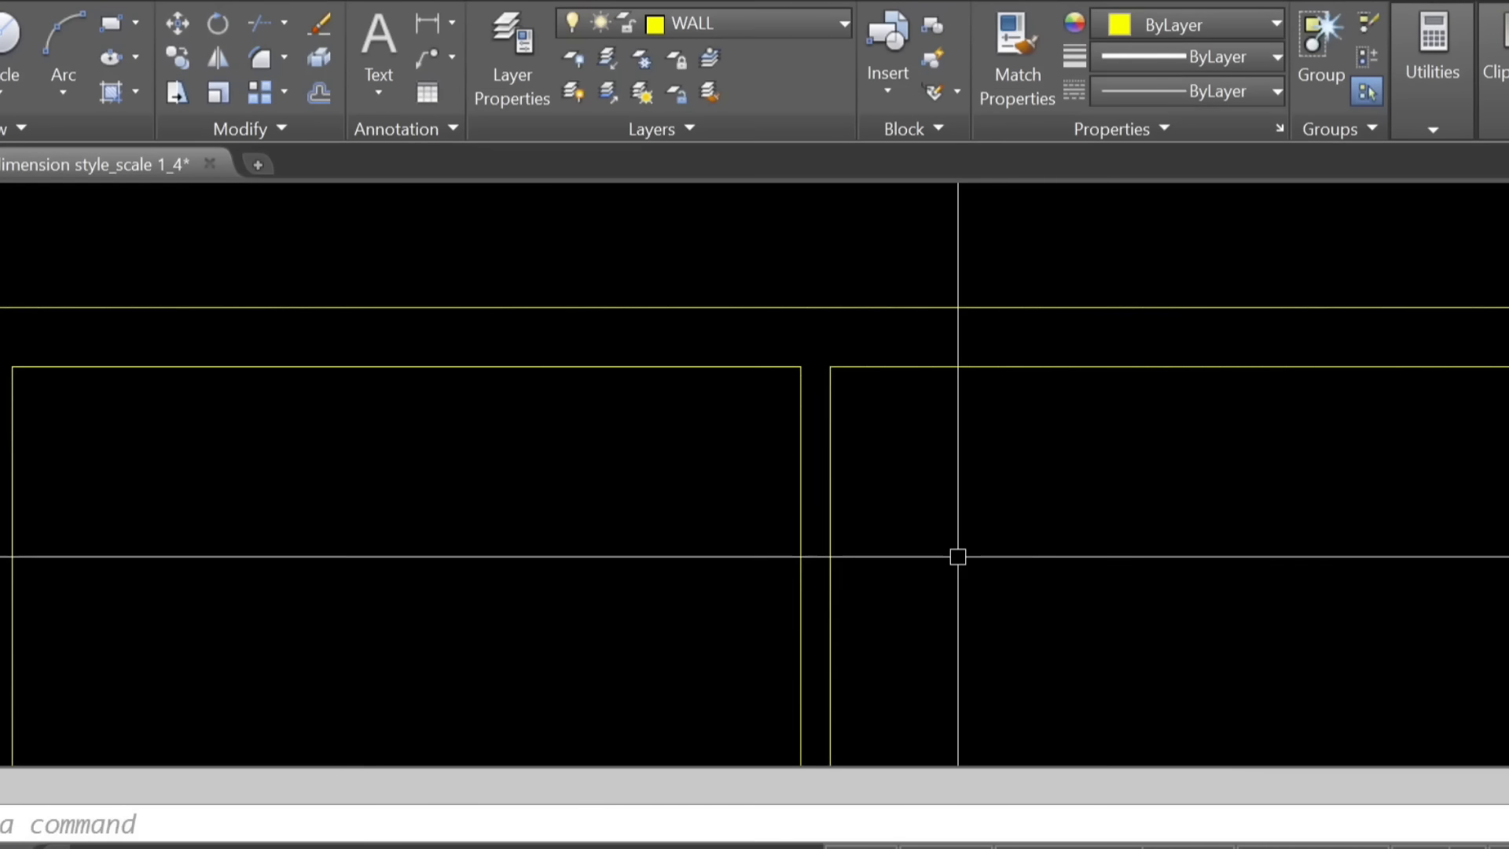
Offset the first partition's right-hand line 5' to the right.
type("o")
key("Return")
type("5'")
key("Return")
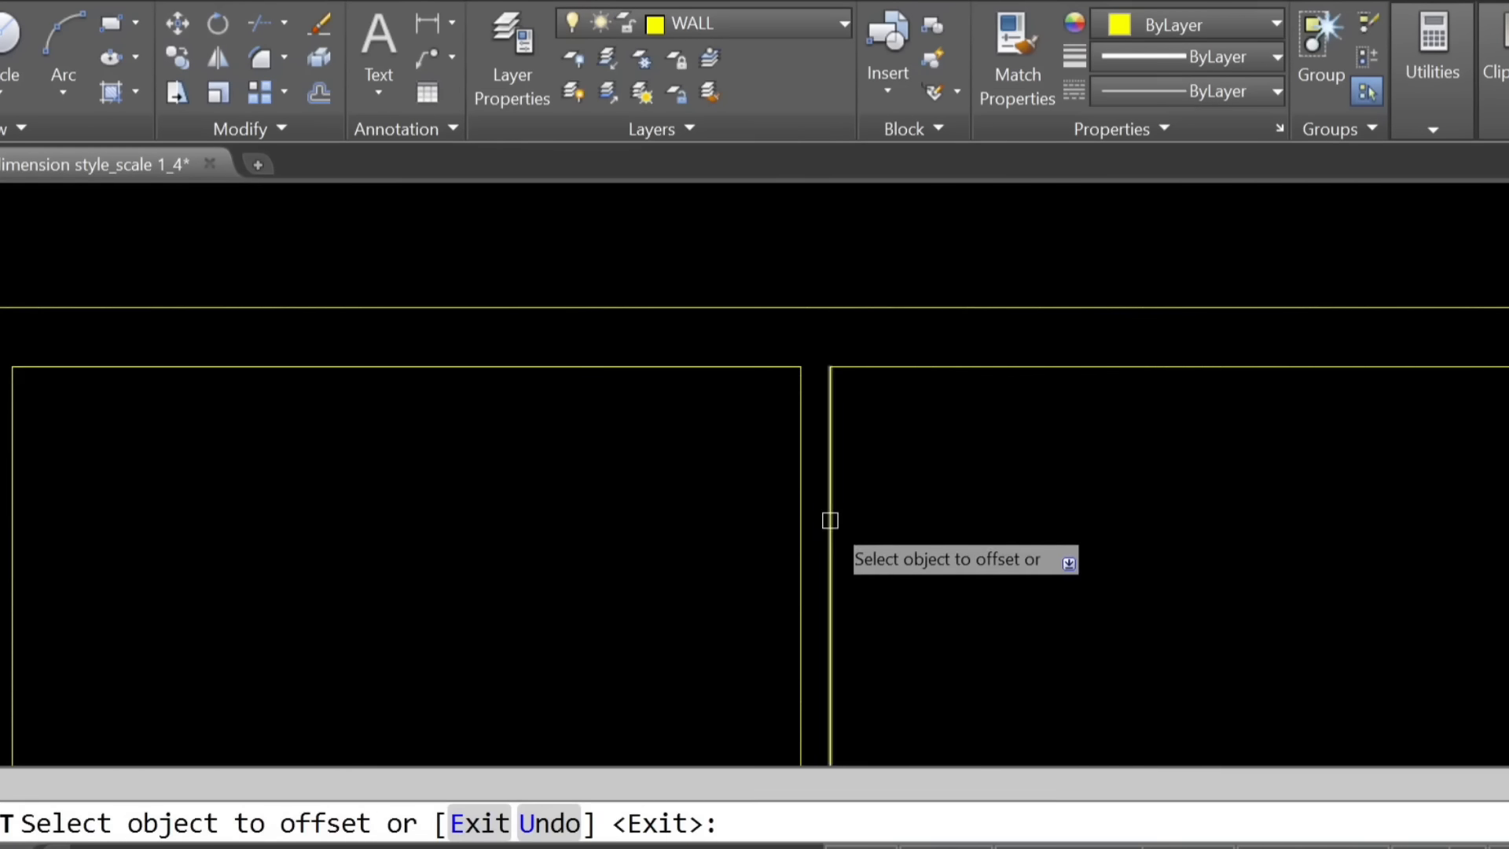
left_click(832, 472)
left_click(1316, 434)
middle_click_drag(1316, 435, 723, 510)
scroll(719, 509, "up", 2)
key("Return")
Offset the newest vertical line to the right to match the 4.5" thickness of the first partition.
key("Return")
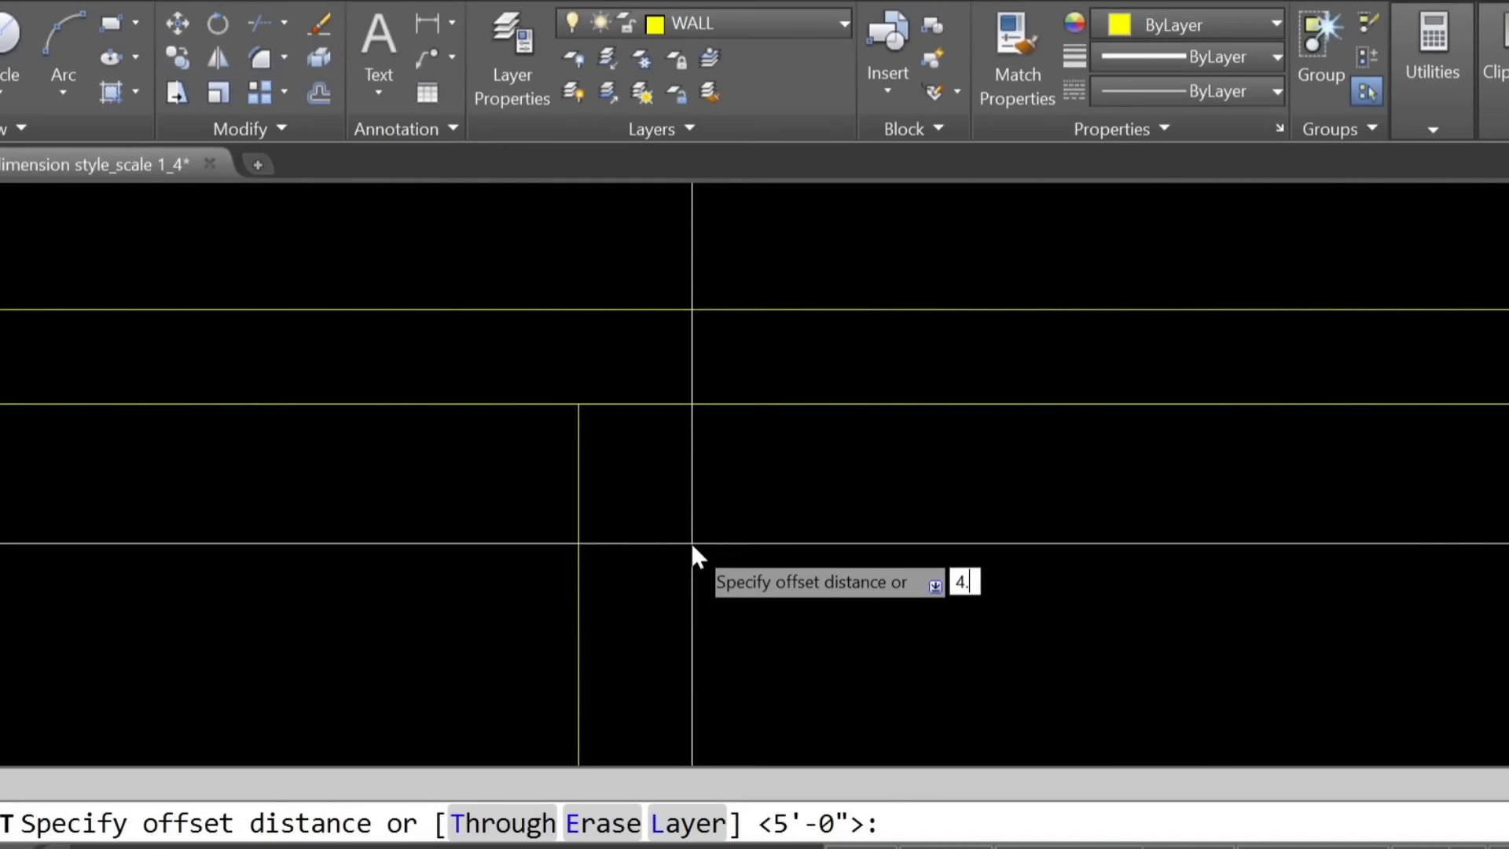
type("4.")
key("Return")
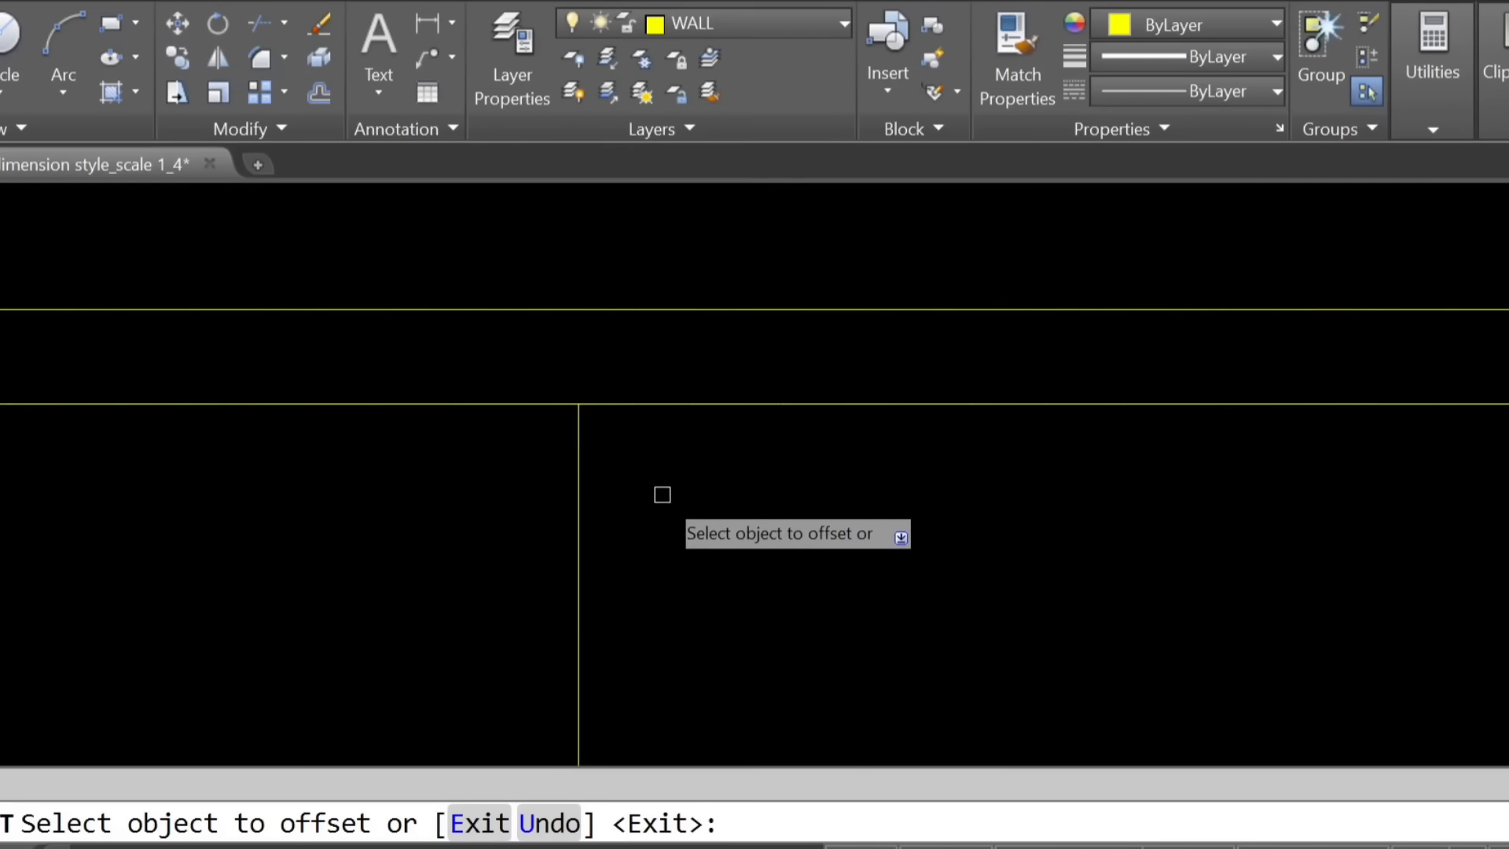
scroll(579, 440, "down", 5)
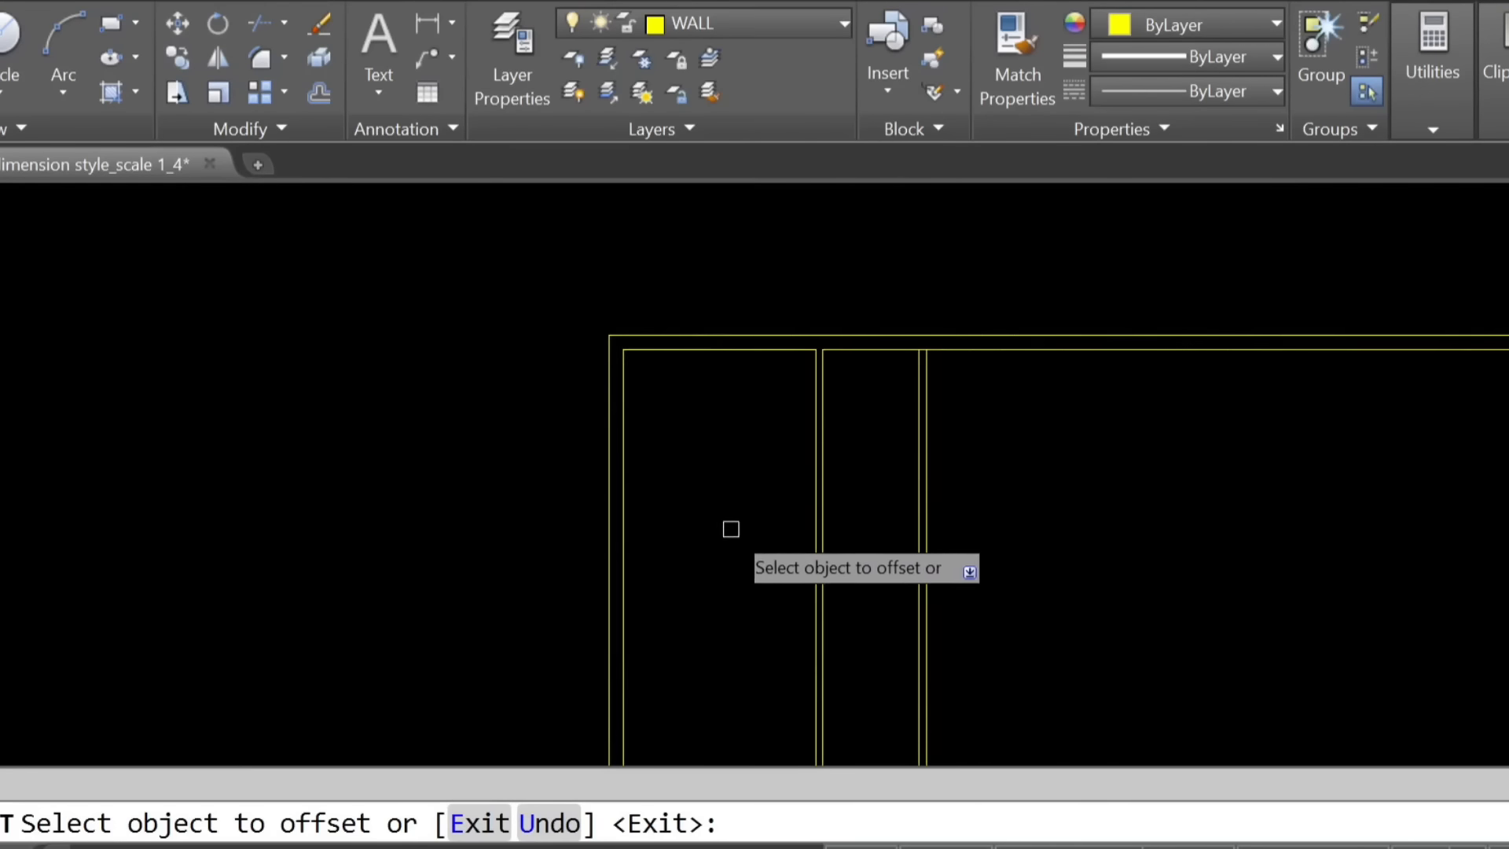
key("Return")
Offset the top wall's inner line in the left room 16' downward.
key("Return")
type("16'")
key("Return")
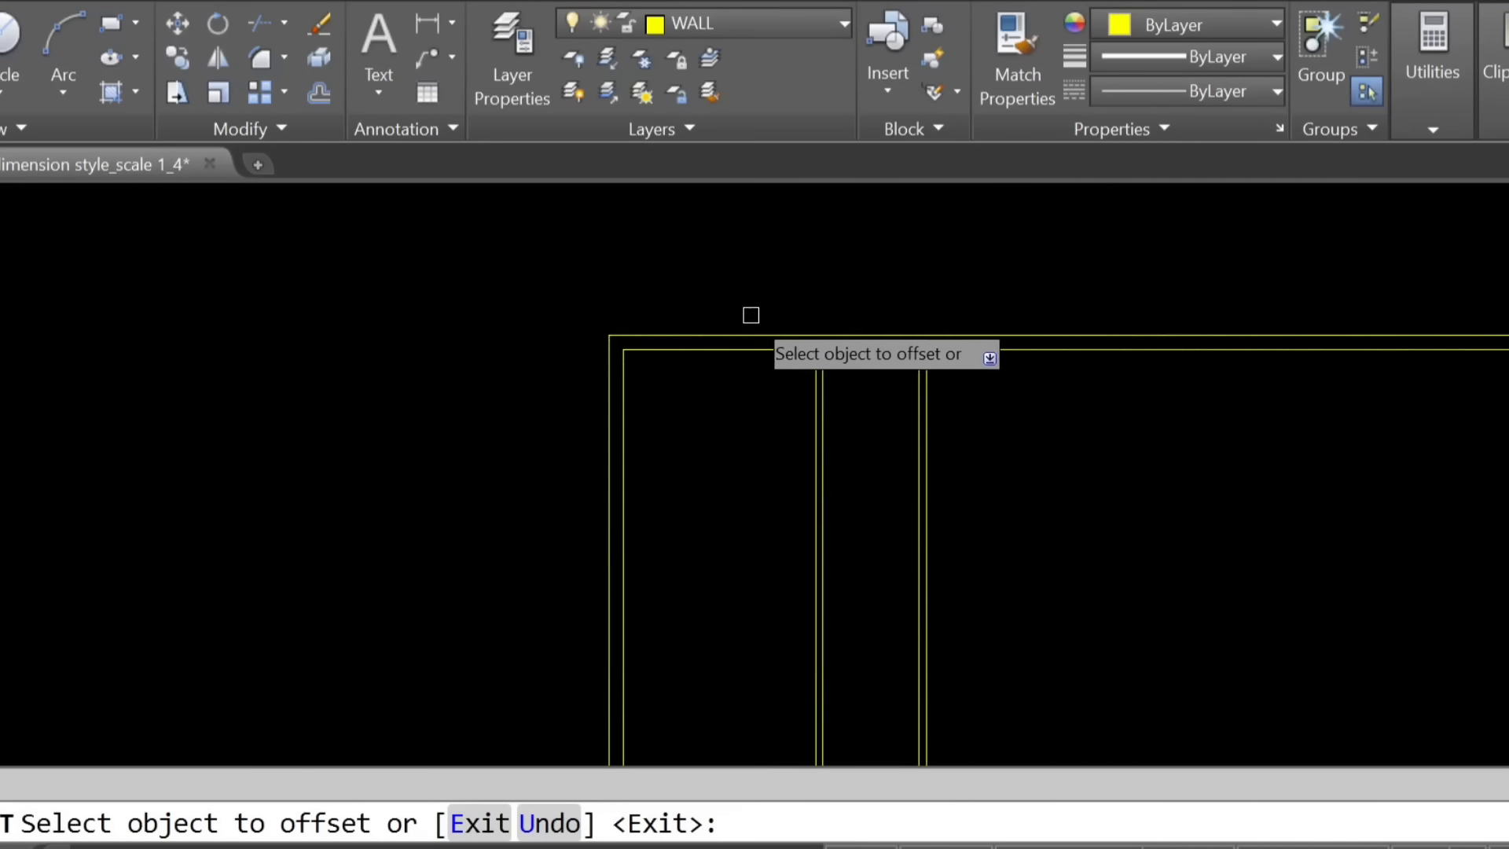
left_click(720, 351)
left_click(785, 471)
key("Return")
type("e")
key("Return")
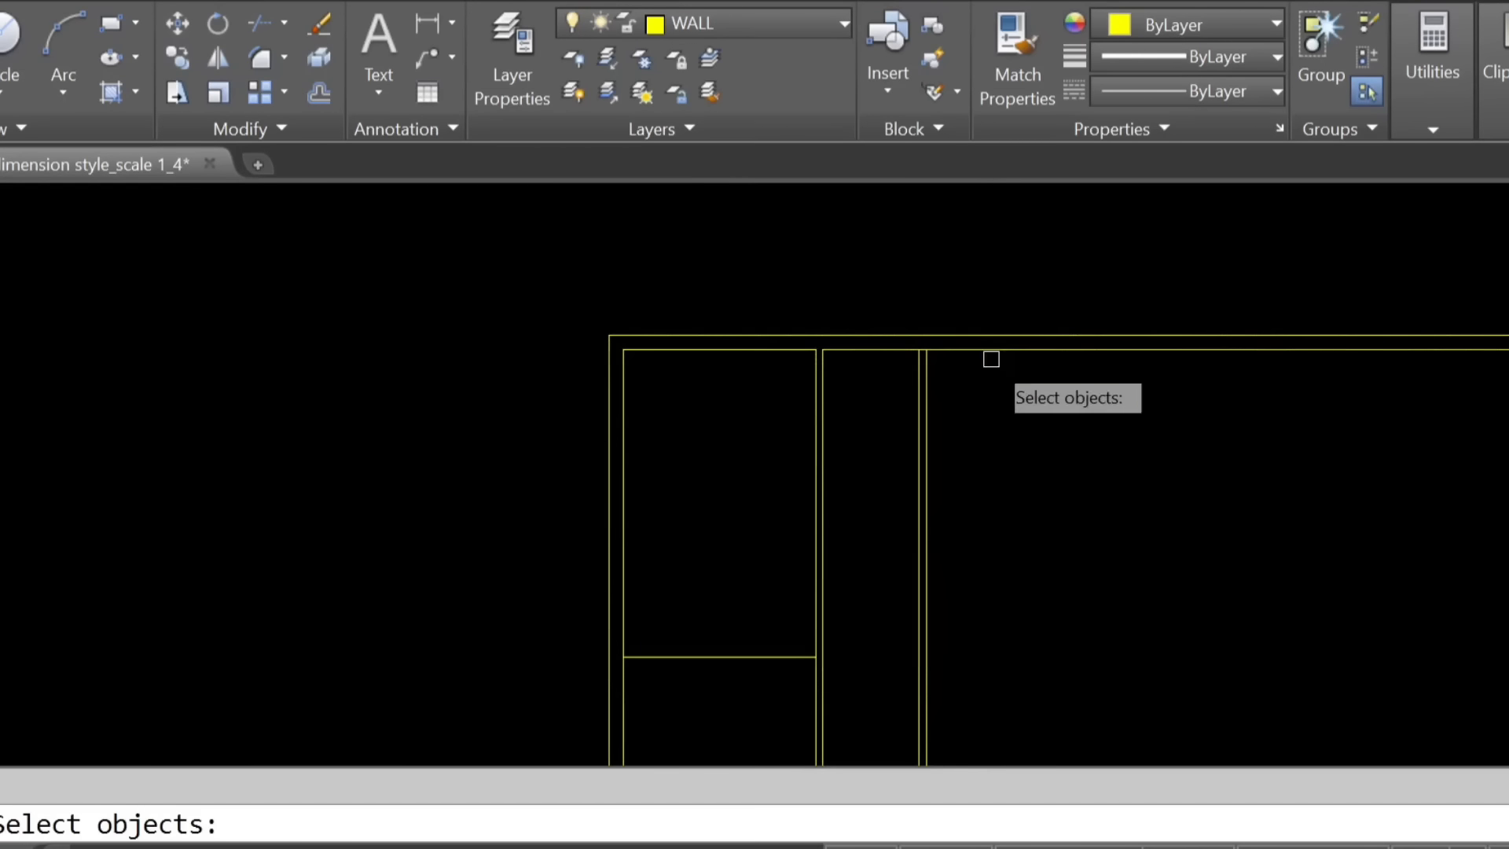
key("Escape")
Offset the left room's lower horizontal line 9" downward to give that wall its thickness.
type("o")
key("Return")
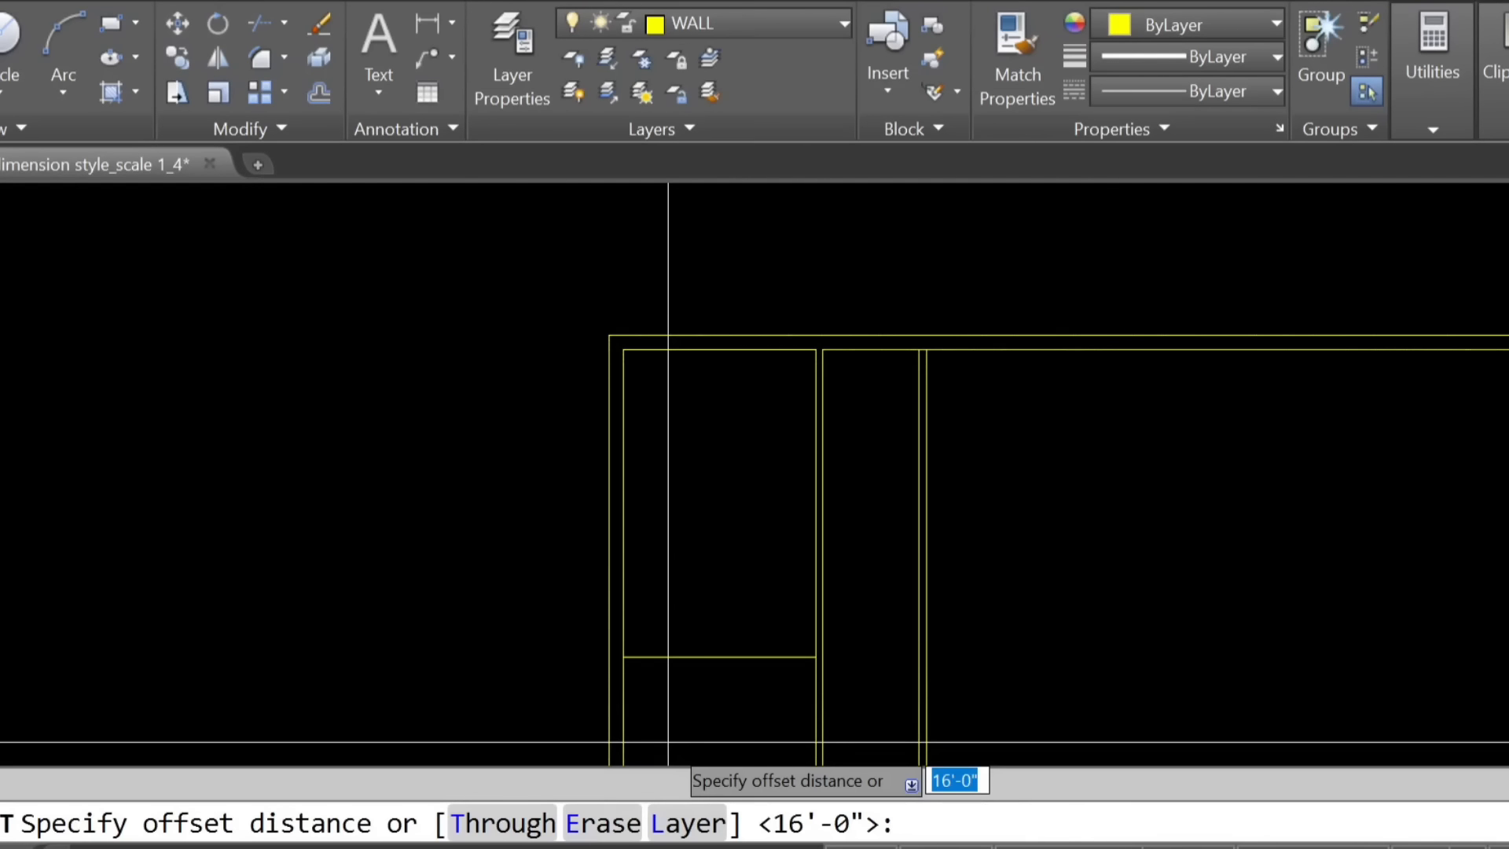
key("Return")
left_click(717, 656)
left_click(786, 691)
key("Return")
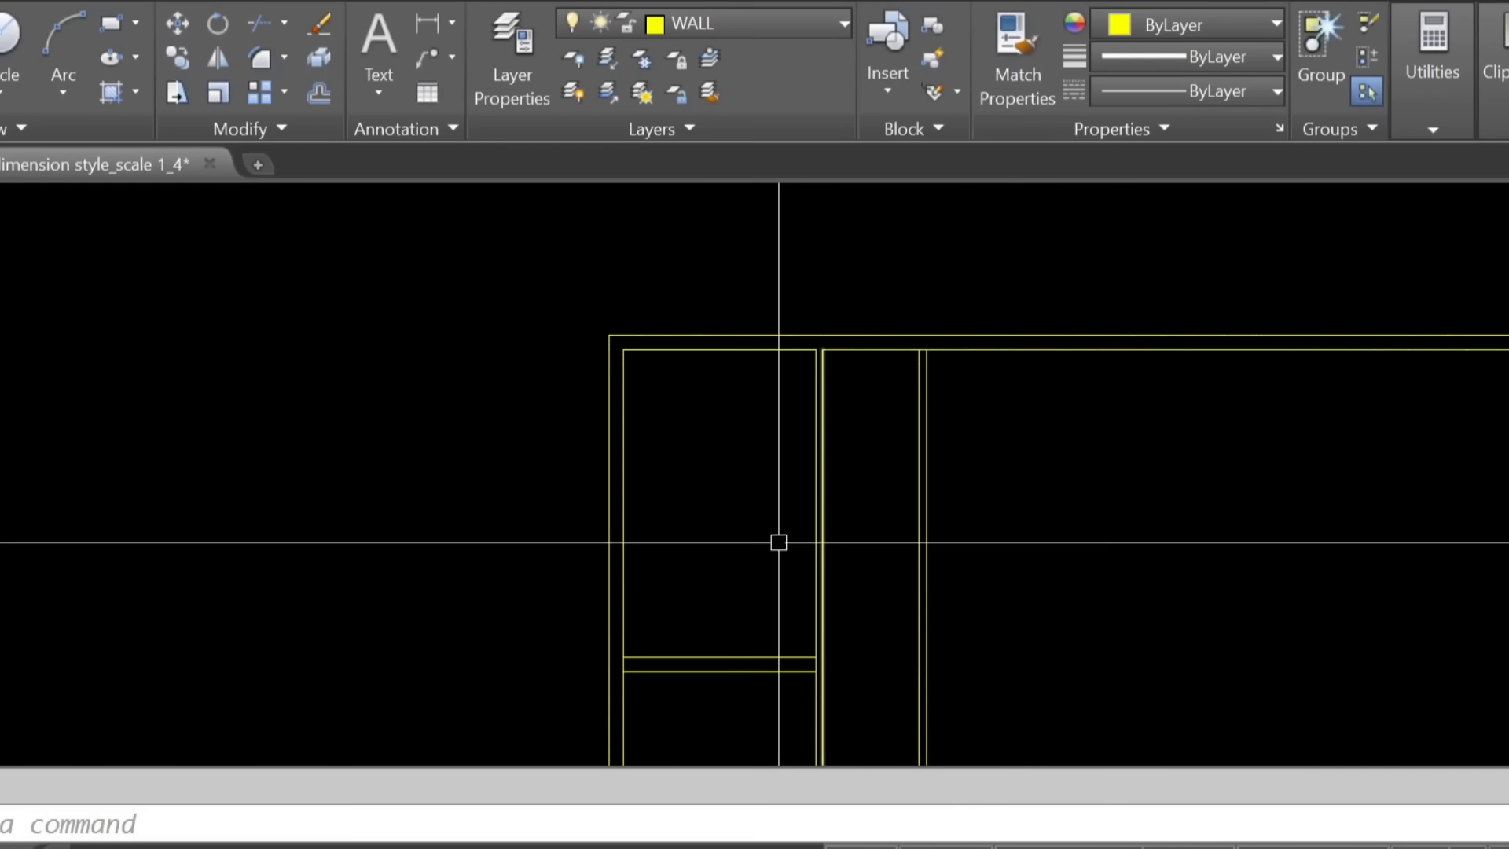
Offset the top wall's inner line to the right of the first partition 8'-6" downward.
key("Return")
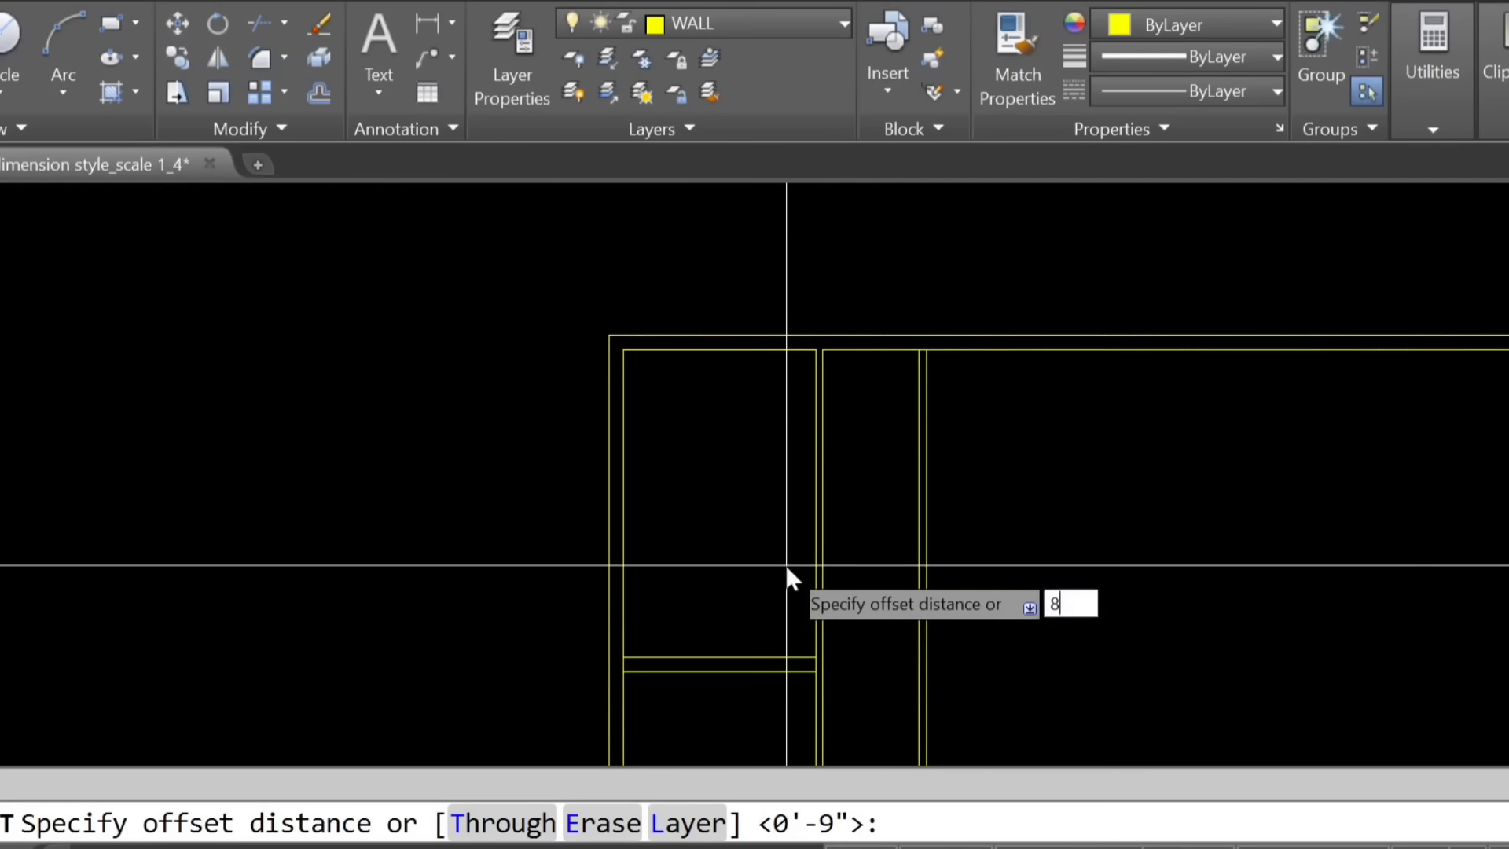
type("8'8")
key("Return")
left_click(868, 349)
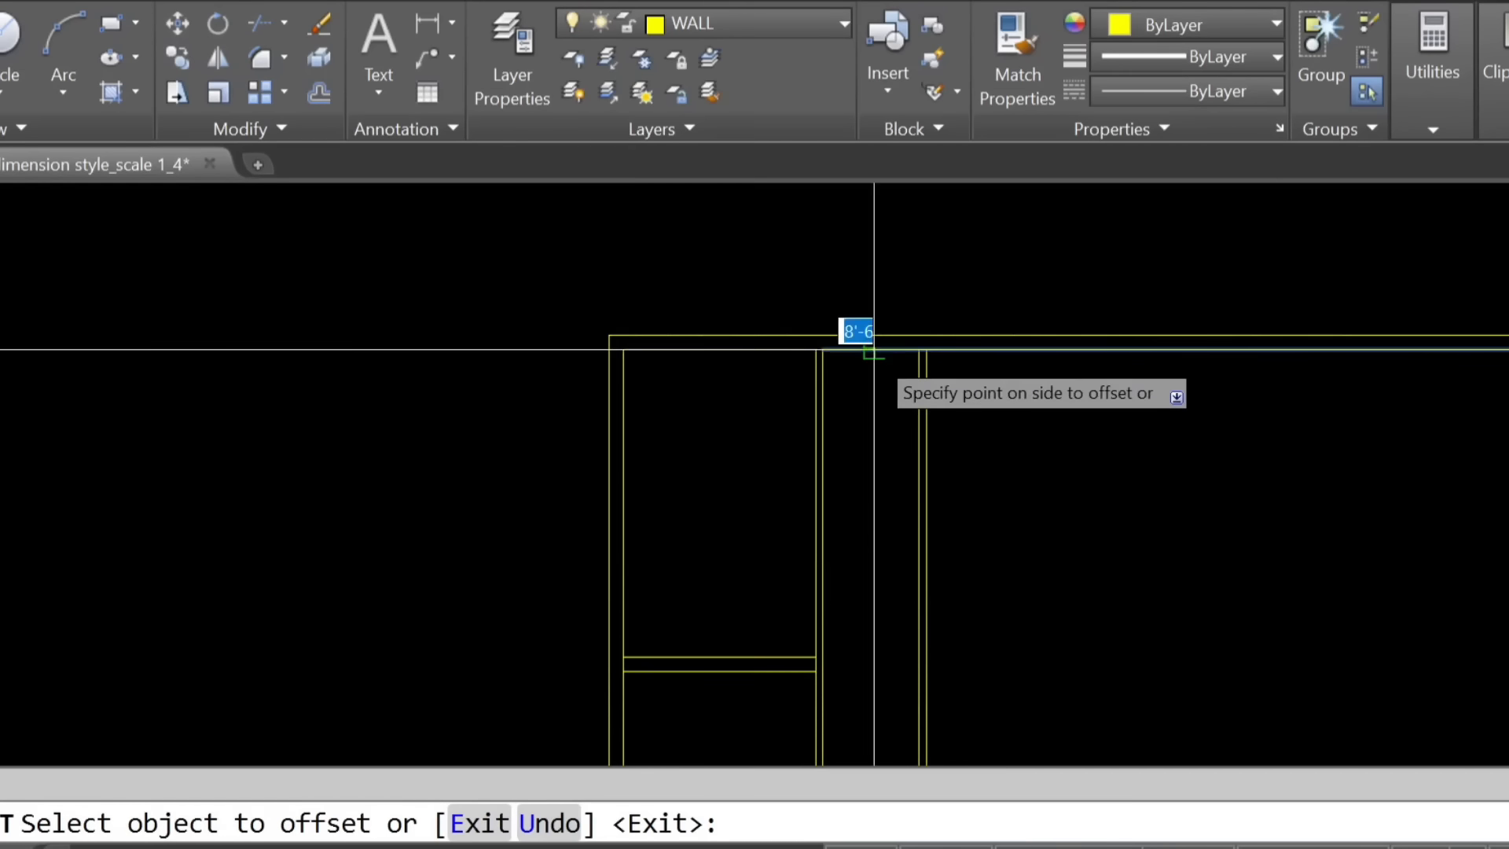
left_click(889, 522)
key("Return")
Offset the new horizontal line 4.5" downward to form a horizontal partition wall.
key("Return")
type("4.5")
key("Return")
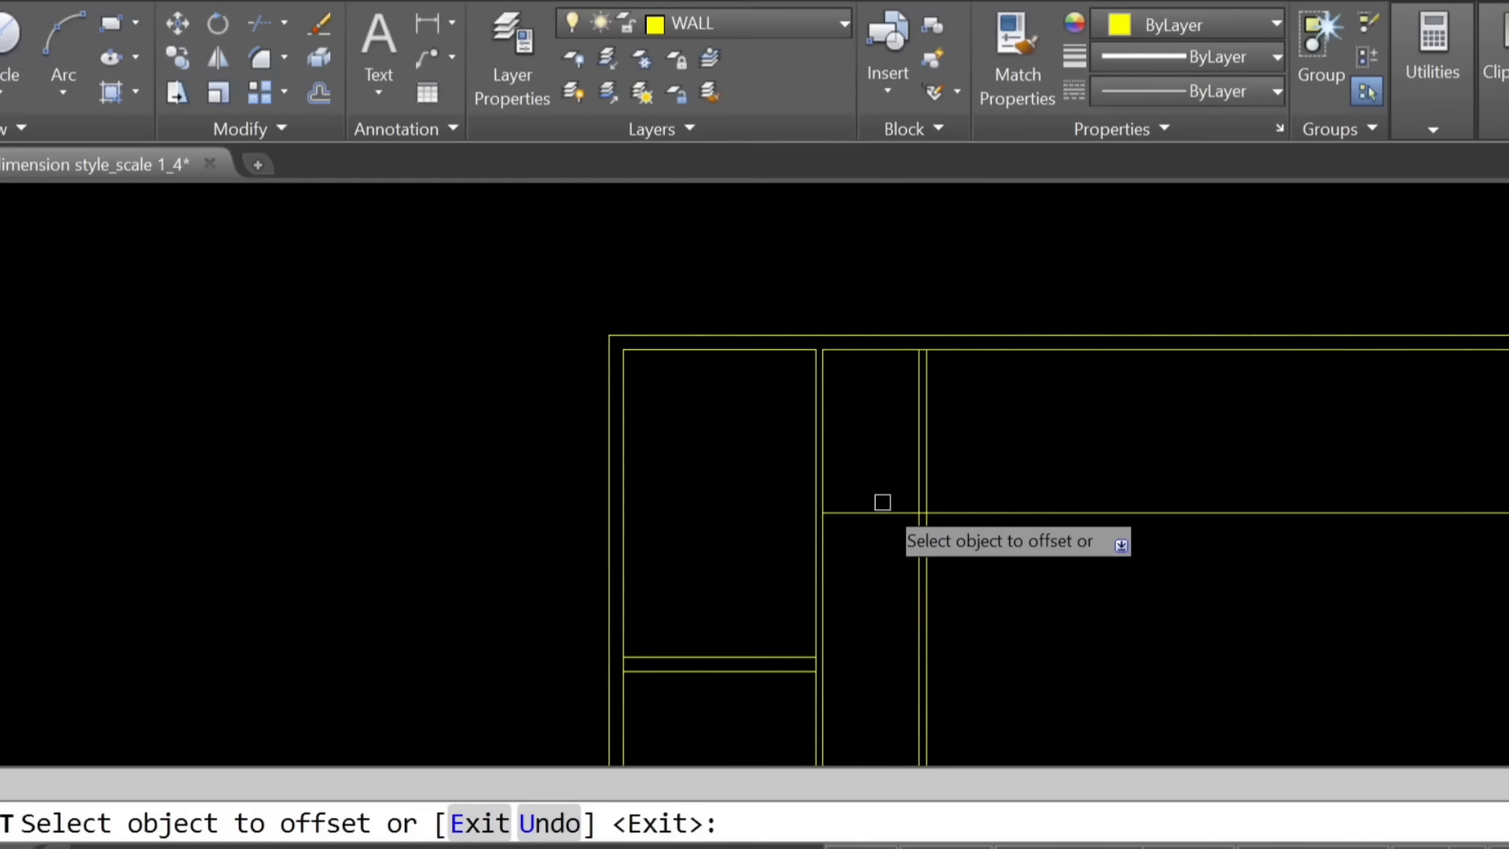
left_click(878, 513)
left_click(873, 624)
key("Return")
Move both lines of the left room's lower wall 2' upward.
left_click(766, 700)
left_click(719, 627)
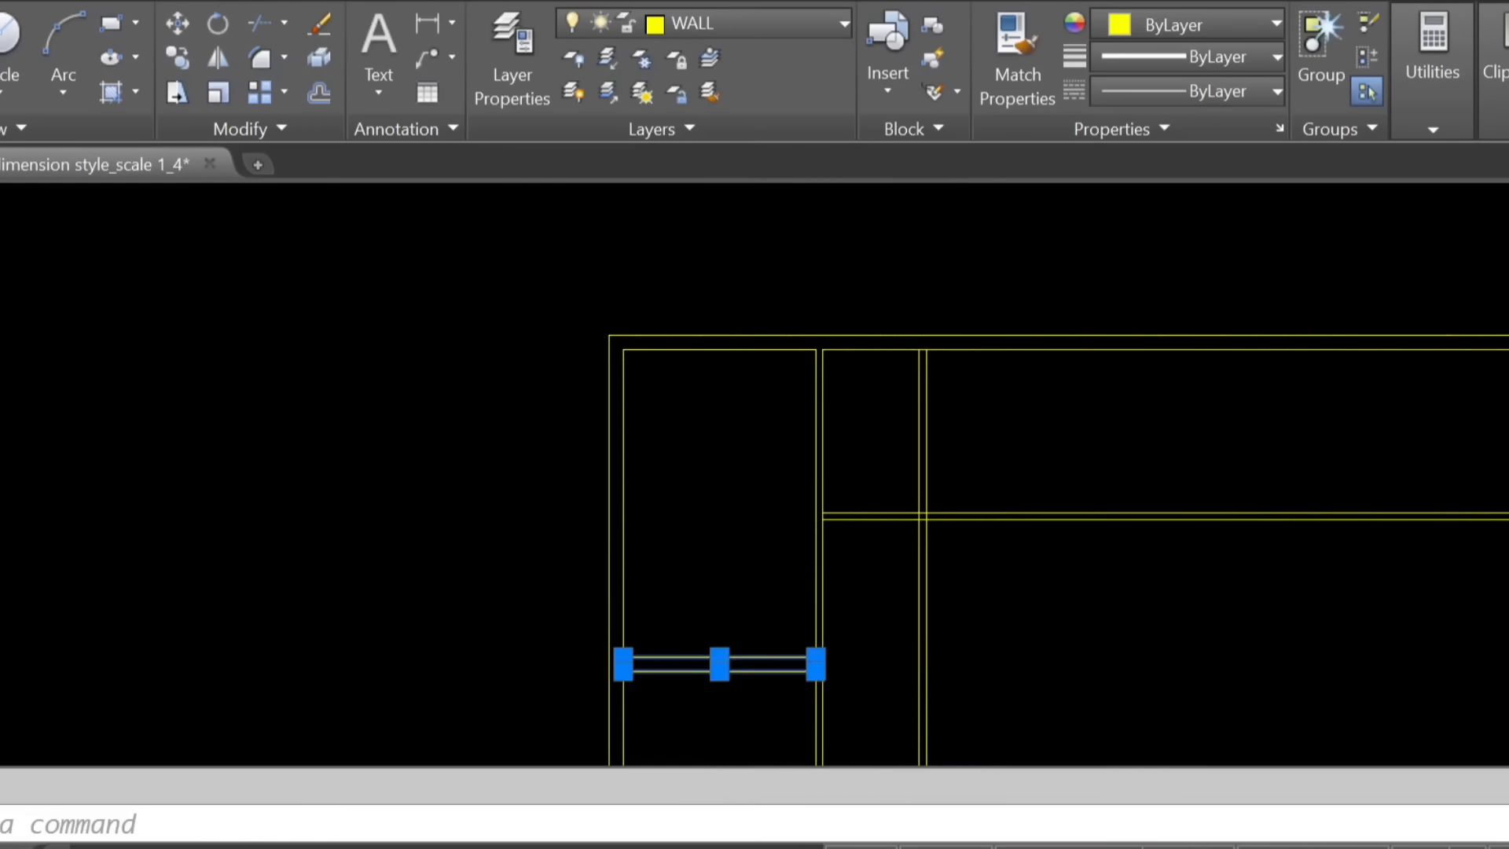
type("m")
key("Return")
left_click(982, 709)
type("1")
key("BackSpace")
type("2'")
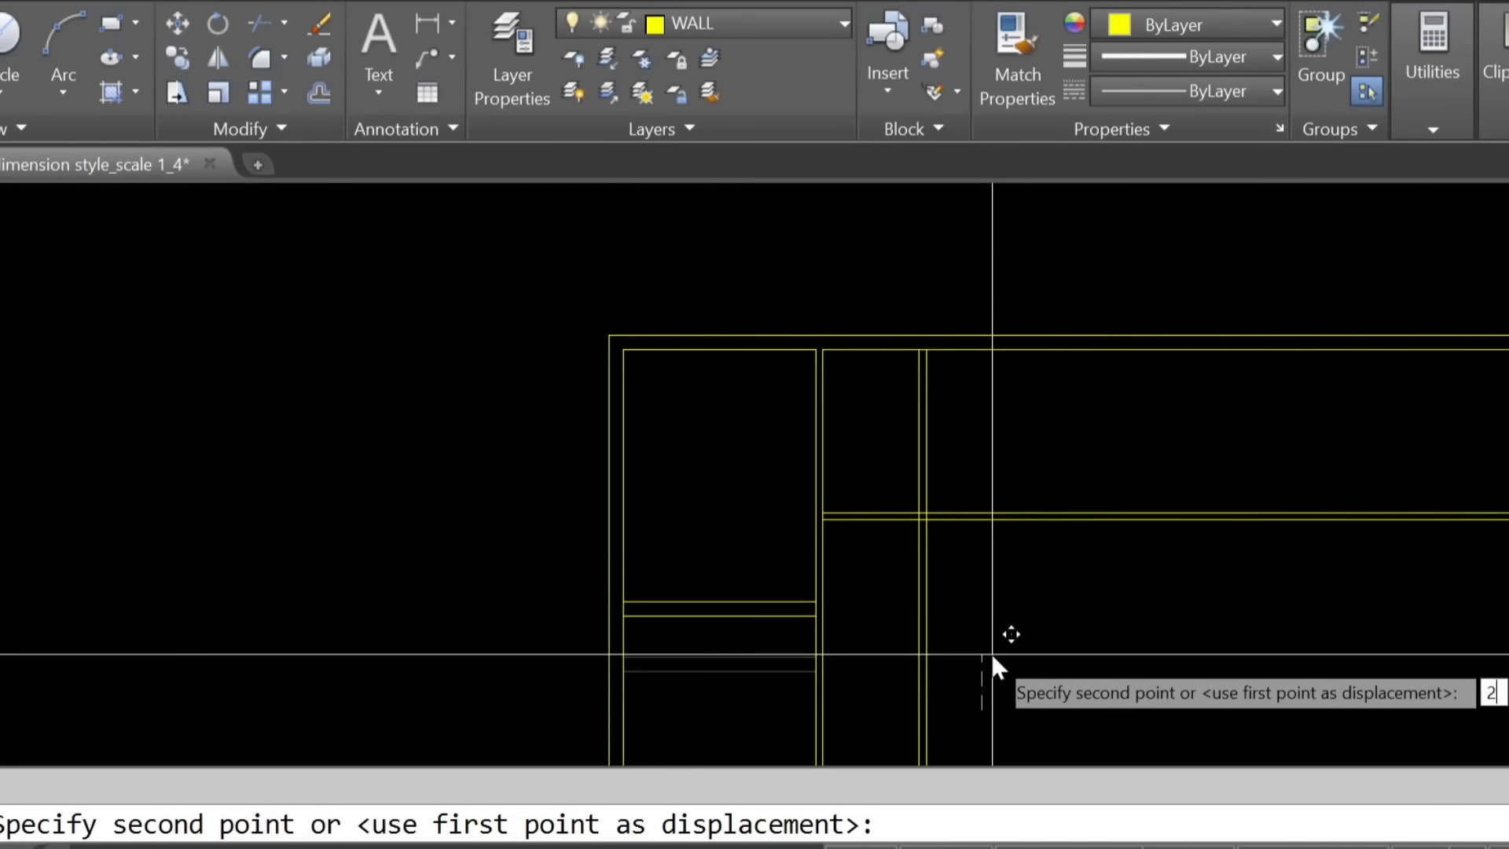
key("Return")
Extend both lines of the left room's lower wall to the second partition's right-hand line.
type("ex")
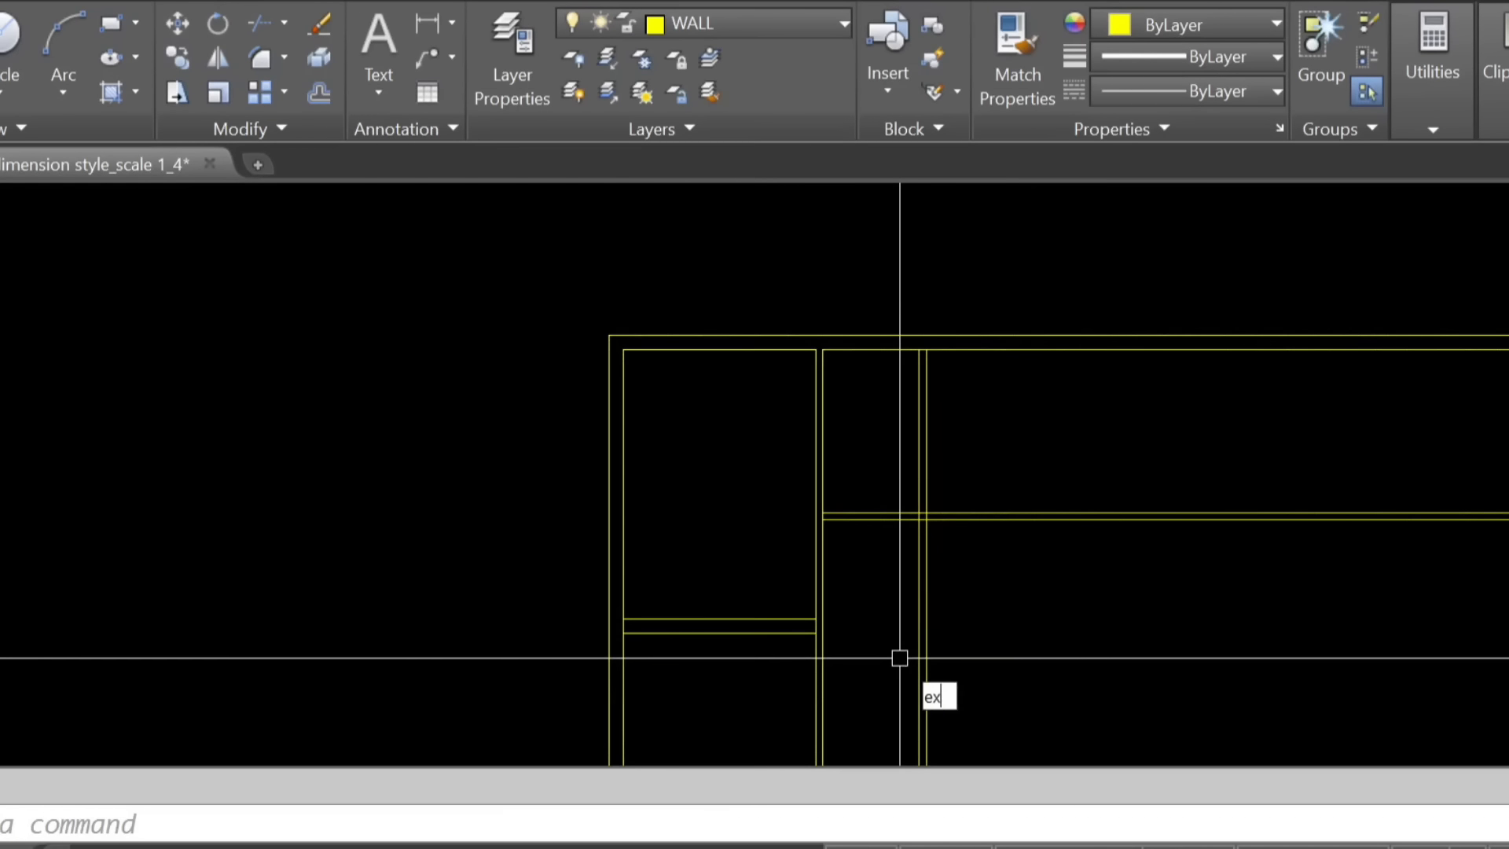
key("Return")
left_click(928, 625)
key("Return")
left_click(763, 597)
left_click(707, 684)
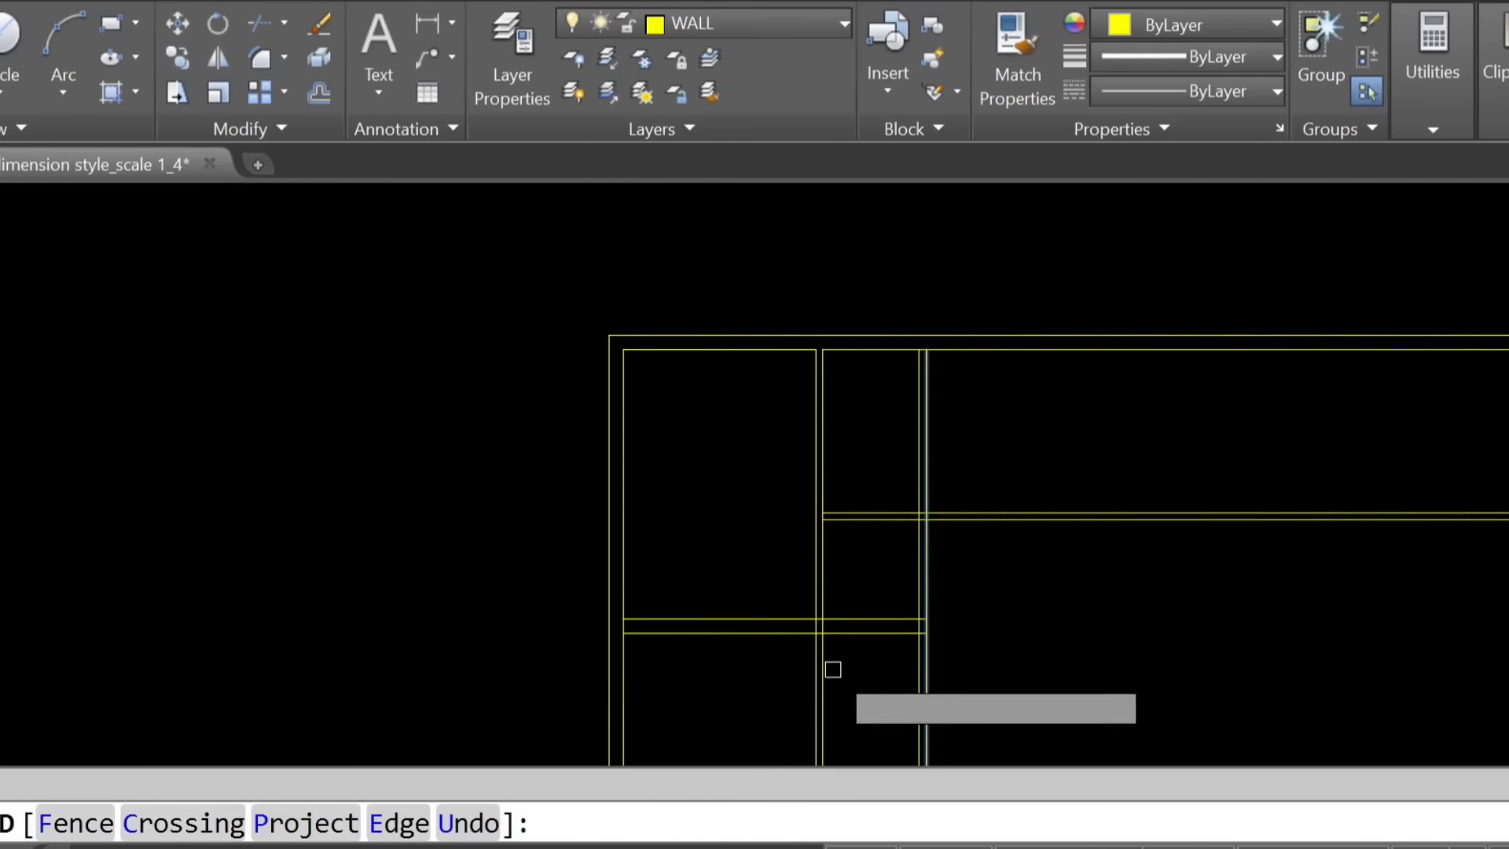
key("Return")
Trim the vertical partition lines below the upper line of the lower wall.
type("tr")
key("Return")
left_click(893, 617)
key("Return")
left_click(1007, 684)
Extend both lines of the horizontal partition to the first partition's left-hand line.
scroll(839, 524, "up", 6)
type("ex")
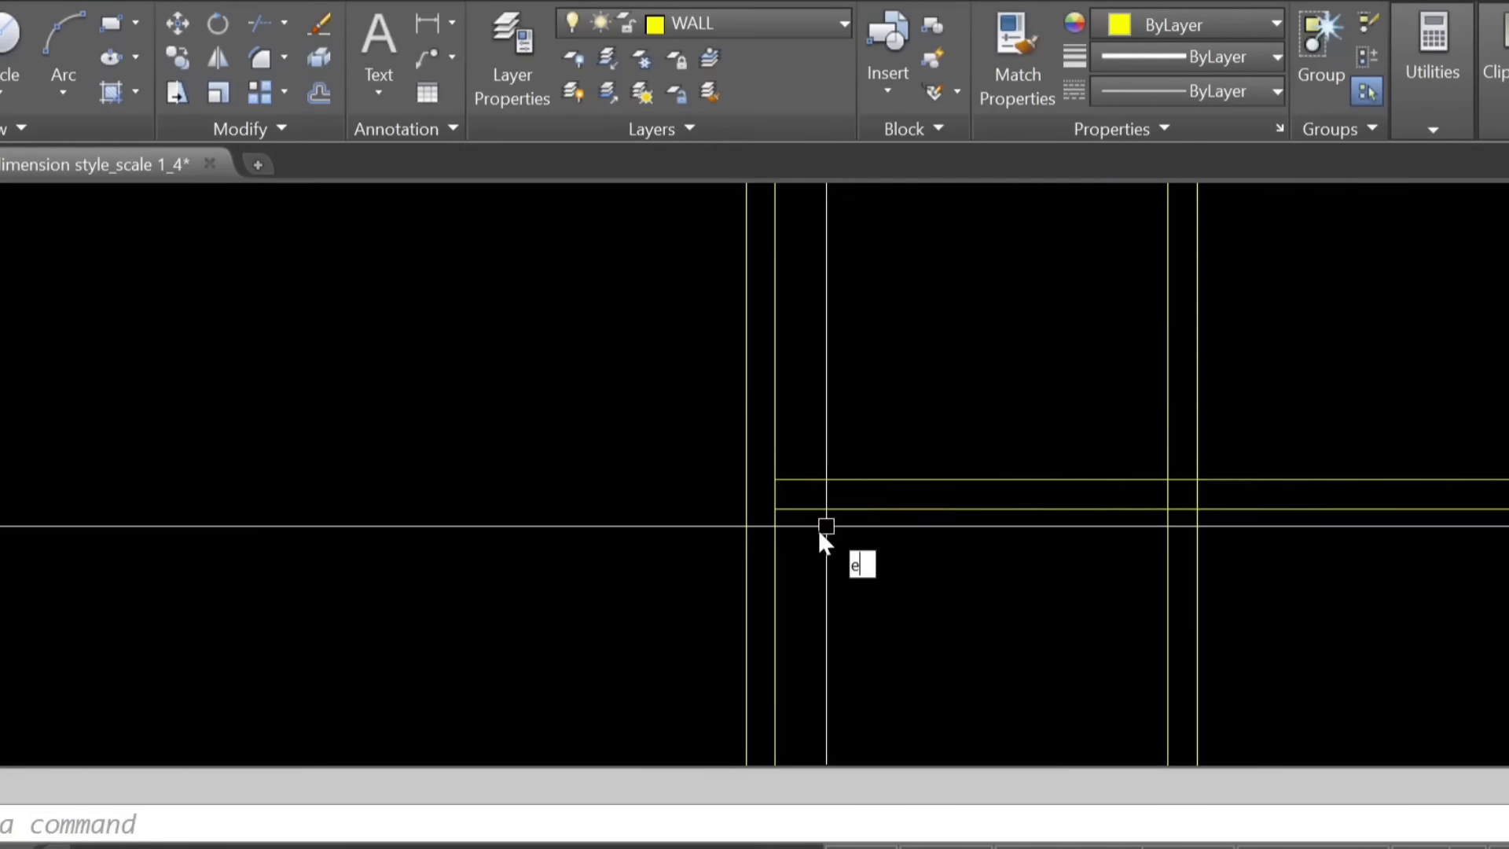
key("Return")
left_click(748, 513)
key("Return")
left_click(884, 552)
left_click(788, 397)
key("Return")
Trim the first partition's vertical lines below the horizontal partition.
left_click(803, 451)
key("Return")
left_click(909, 622)
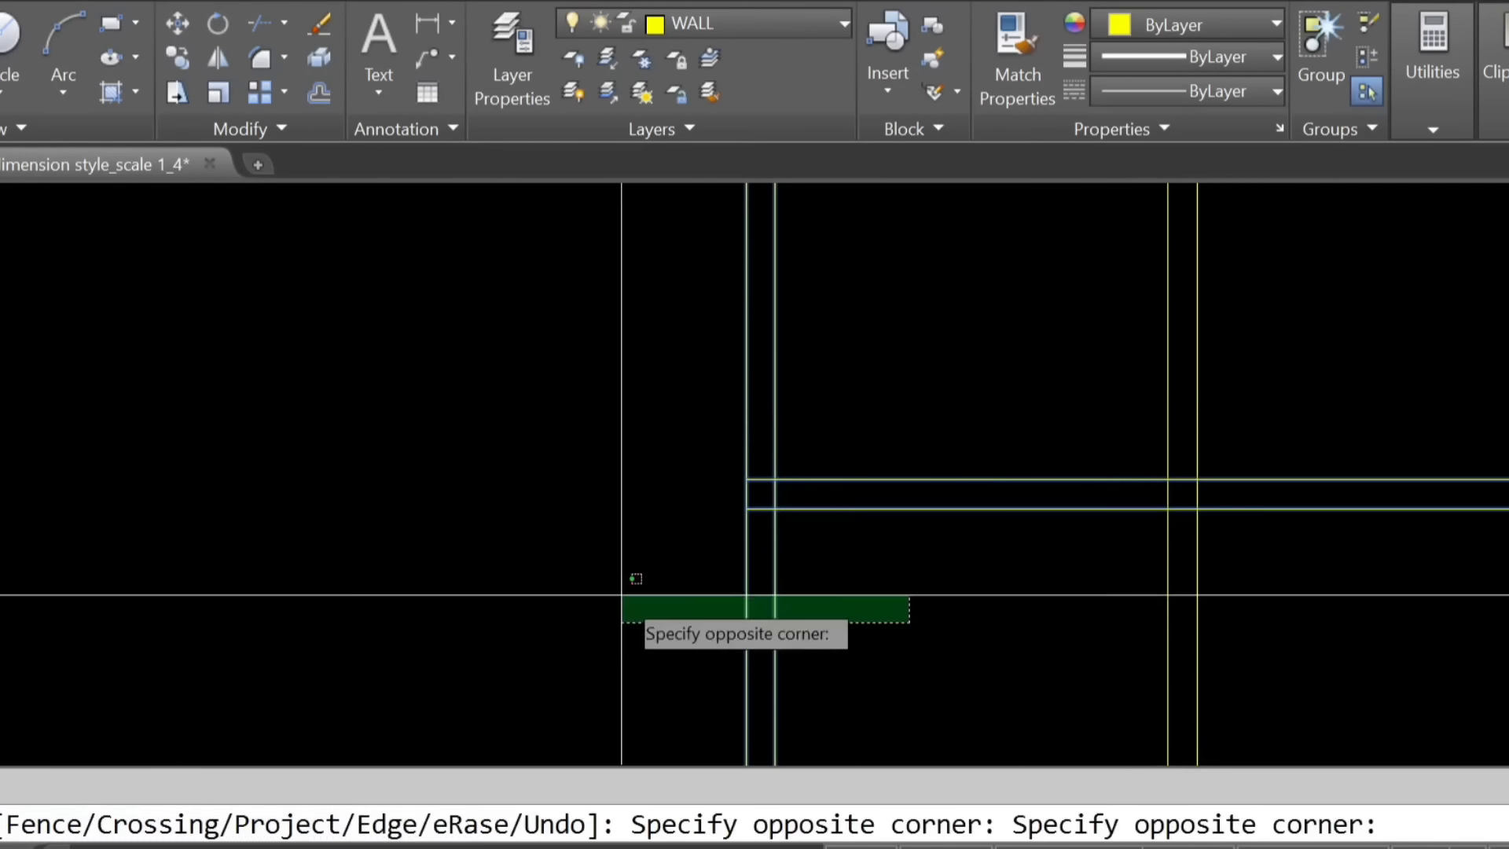
left_click(618, 595)
key("Return")
Trim the horizontal partition's lines to the right of the second partition's left-hand line.
key("Return")
left_click(1166, 540)
key("Return")
left_click(1285, 415)
key("Return")
scroll(1081, 586, "down", 3)
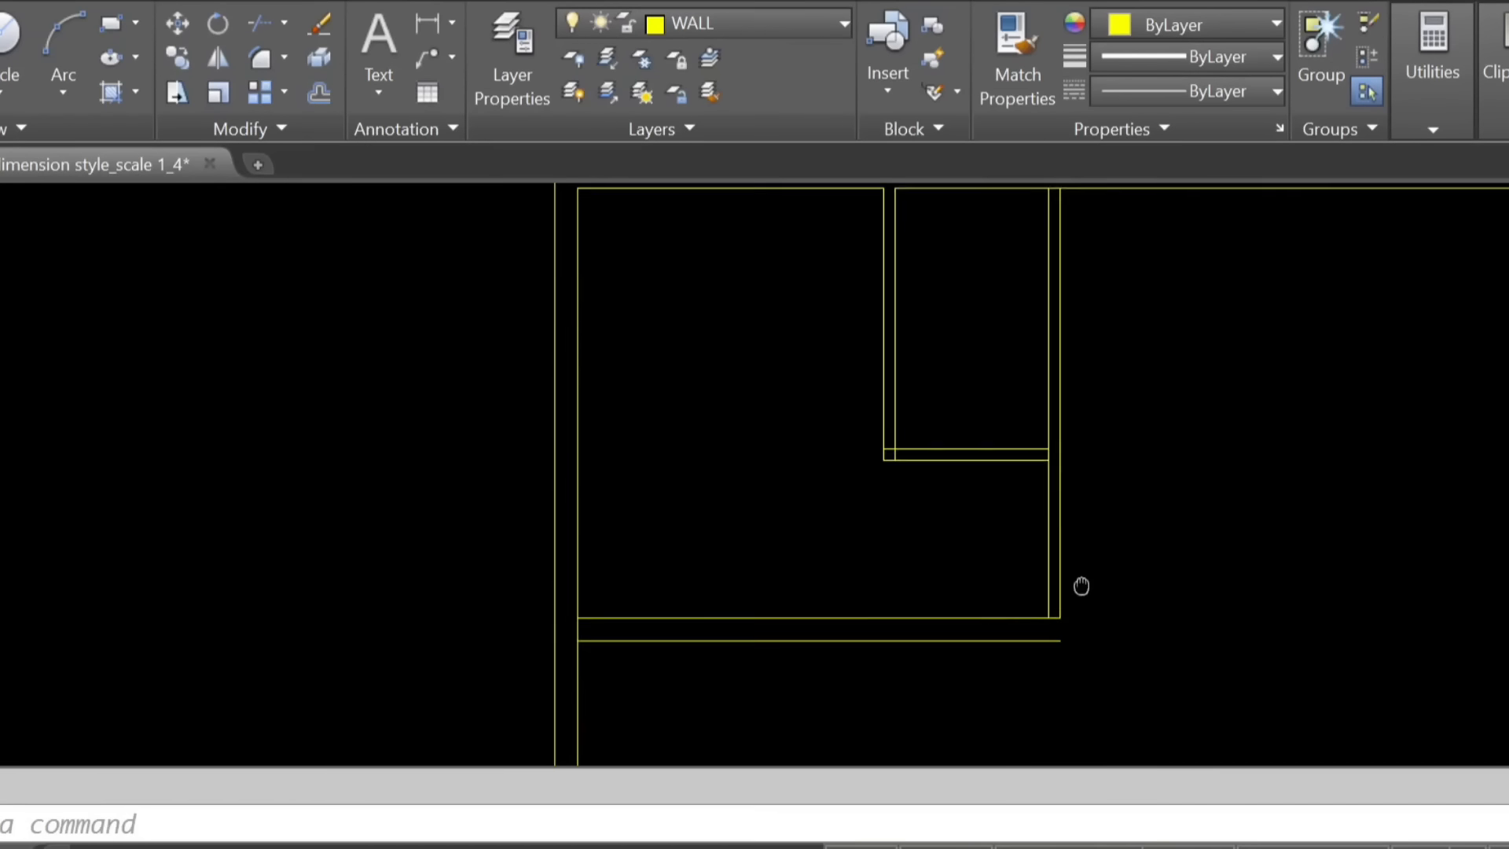
Extend the second partition's right-hand line down to the lower line of the bottom wall.
type("ex")
key("Return")
left_click(1058, 615)
key("Return")
left_click(1066, 538)
key("Return")
Trim the overlapping wall line inside the corner where the second partition meets the lower wall.
type("tr")
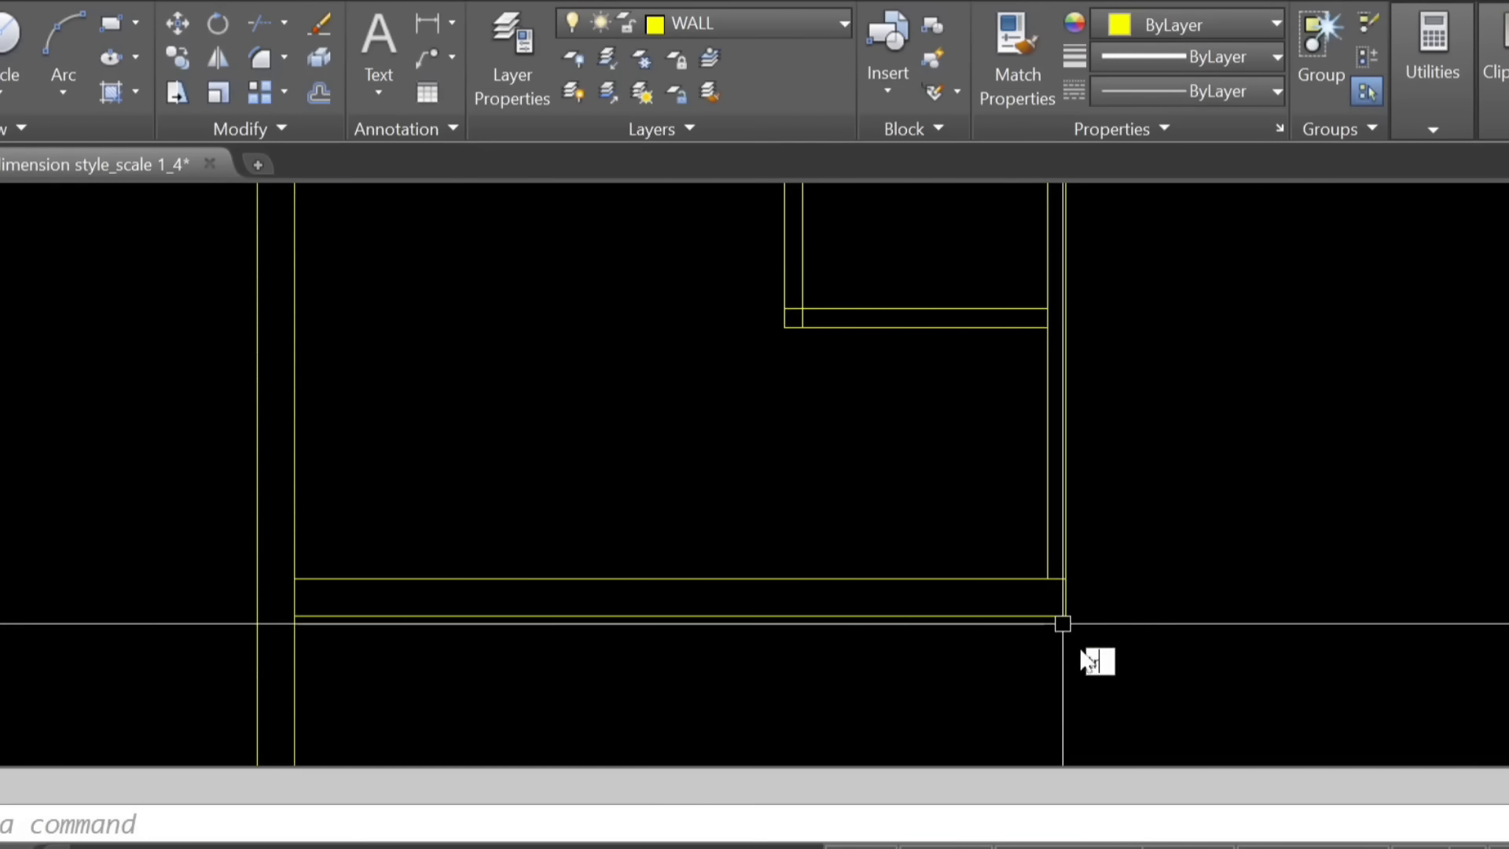
key("Return")
left_click(1106, 650)
left_click(1027, 557)
scroll(1063, 586, "up", 2)
key("Return")
scroll(974, 627, "down", 2)
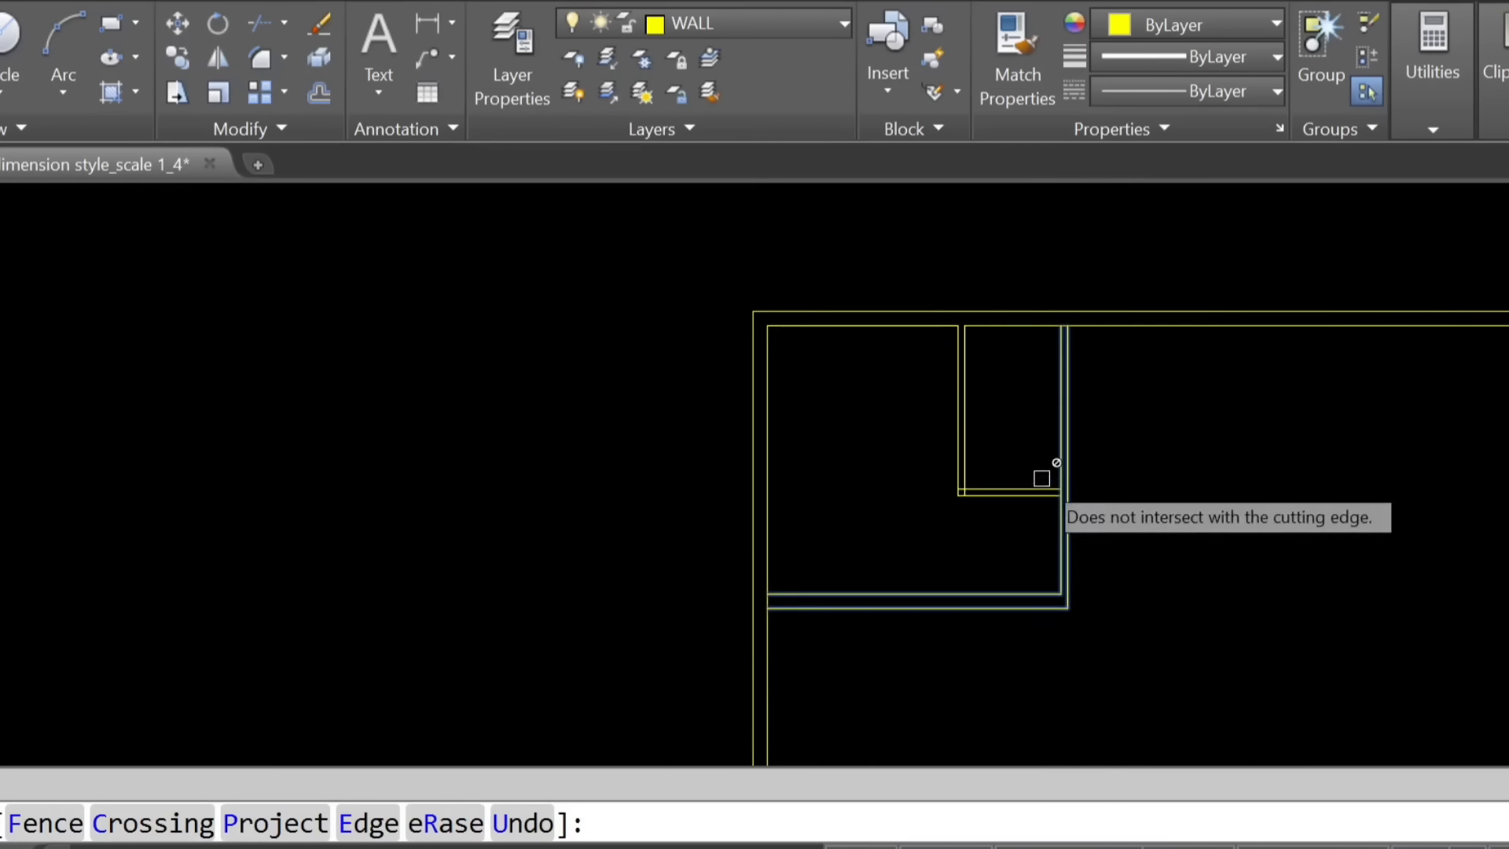
Extend the second partition's right-hand line up to the outer line of the top wall.
key("Return")
type("ex")
key("Return")
left_click(1078, 316)
key("Return")
scroll(1068, 350, "up", 2)
left_click(1070, 339)
key("Return")
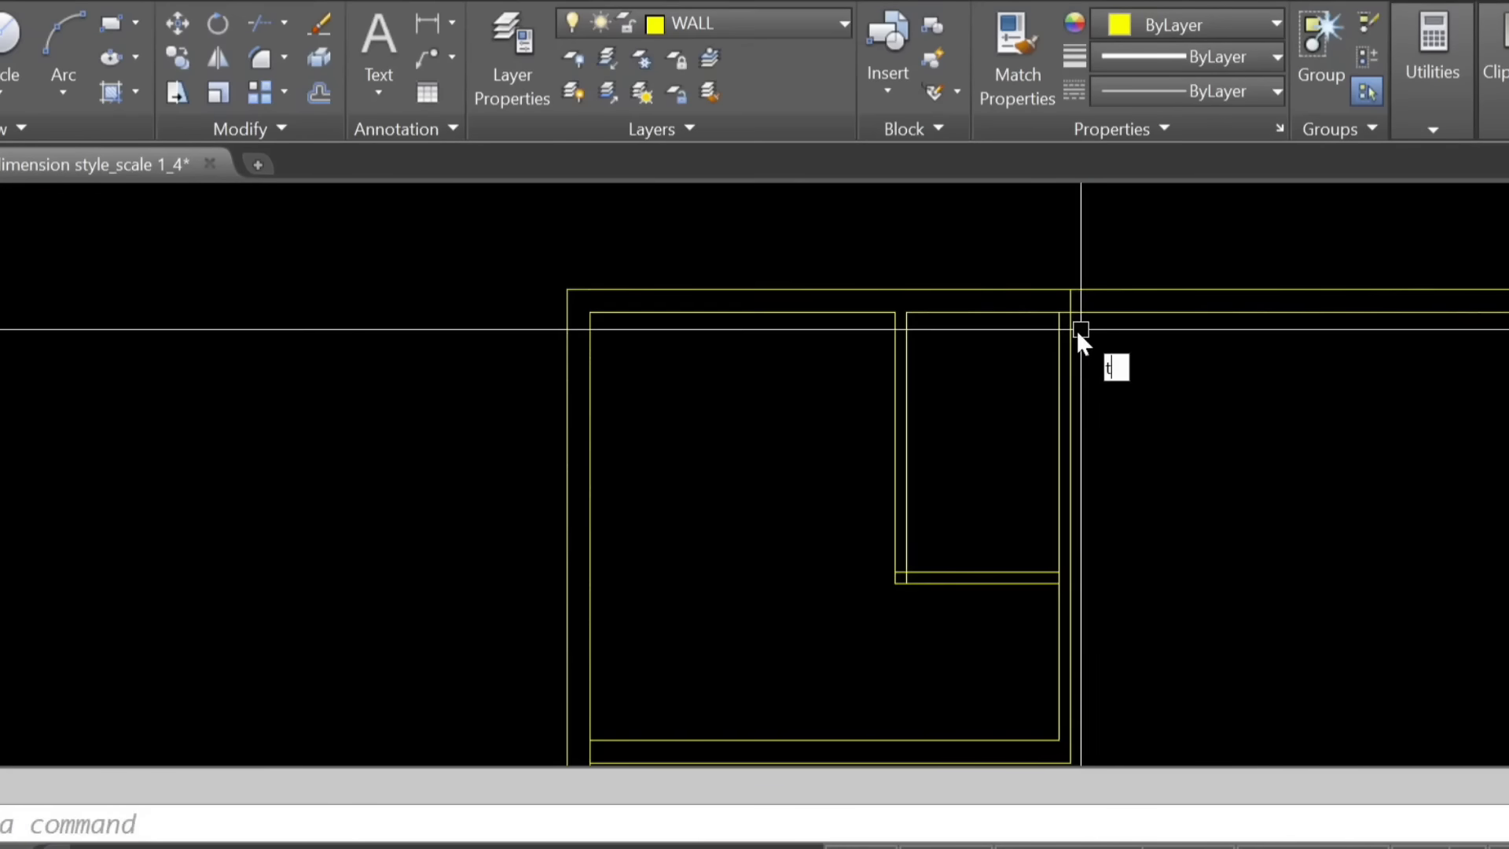
Trim the top wall's lines to the right of the second partition's right-hand line.
type("tr")
key("Return")
key("Return")
scroll(1135, 394, "down", 2)
key("Return")
scroll(782, 609, "up", 3)
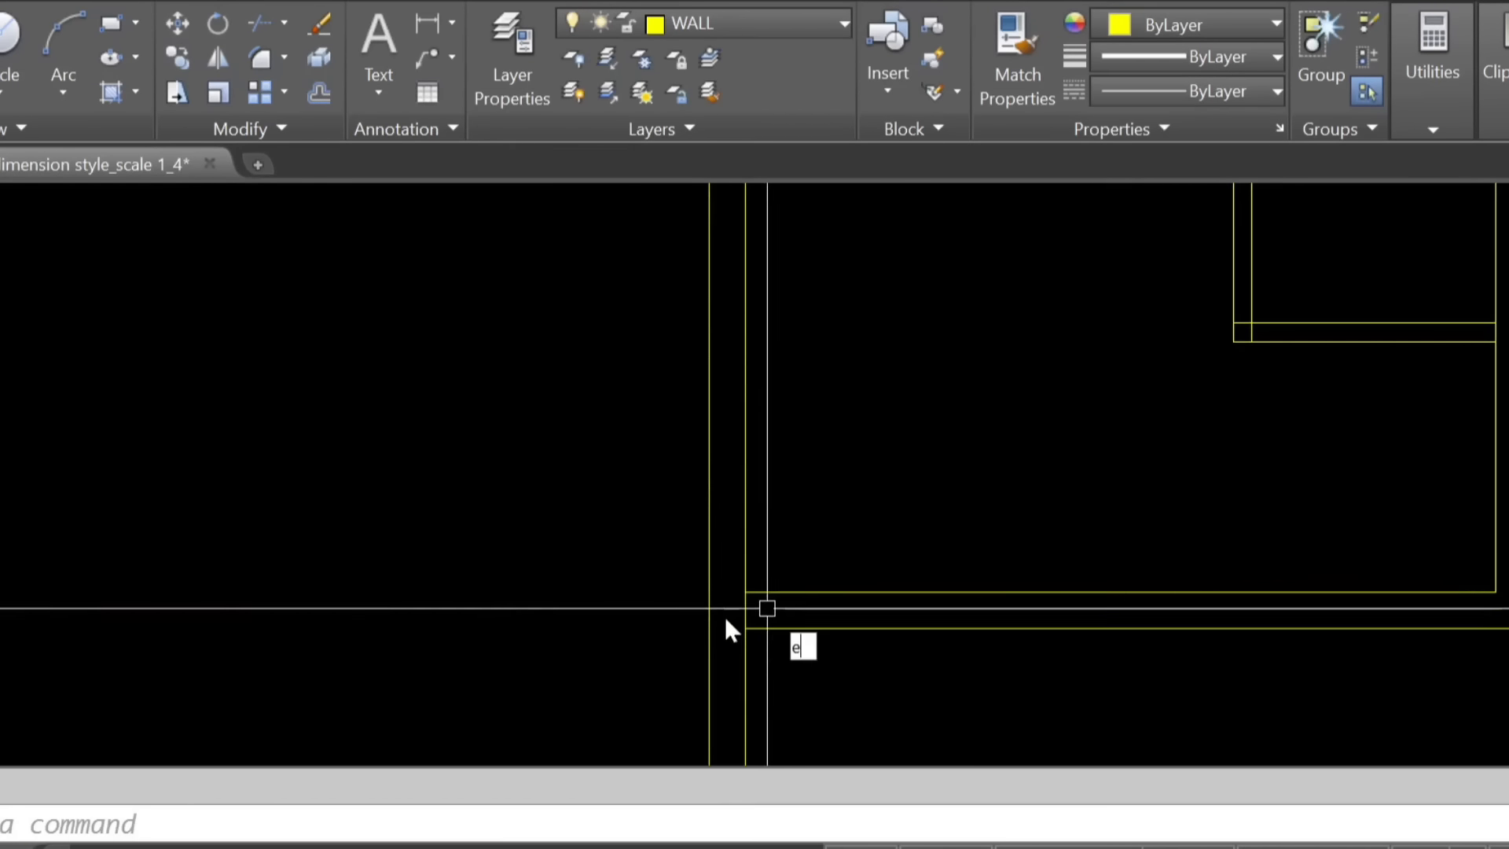
Extend the bottom wall's lower line to the outer line of the left wall.
type("ex")
key("Return")
left_click(709, 643)
key("Return")
key("Return")
Trim the left wall's two vertical lines below the bottom wall.
type("tr")
key("Return")
left_click(838, 662)
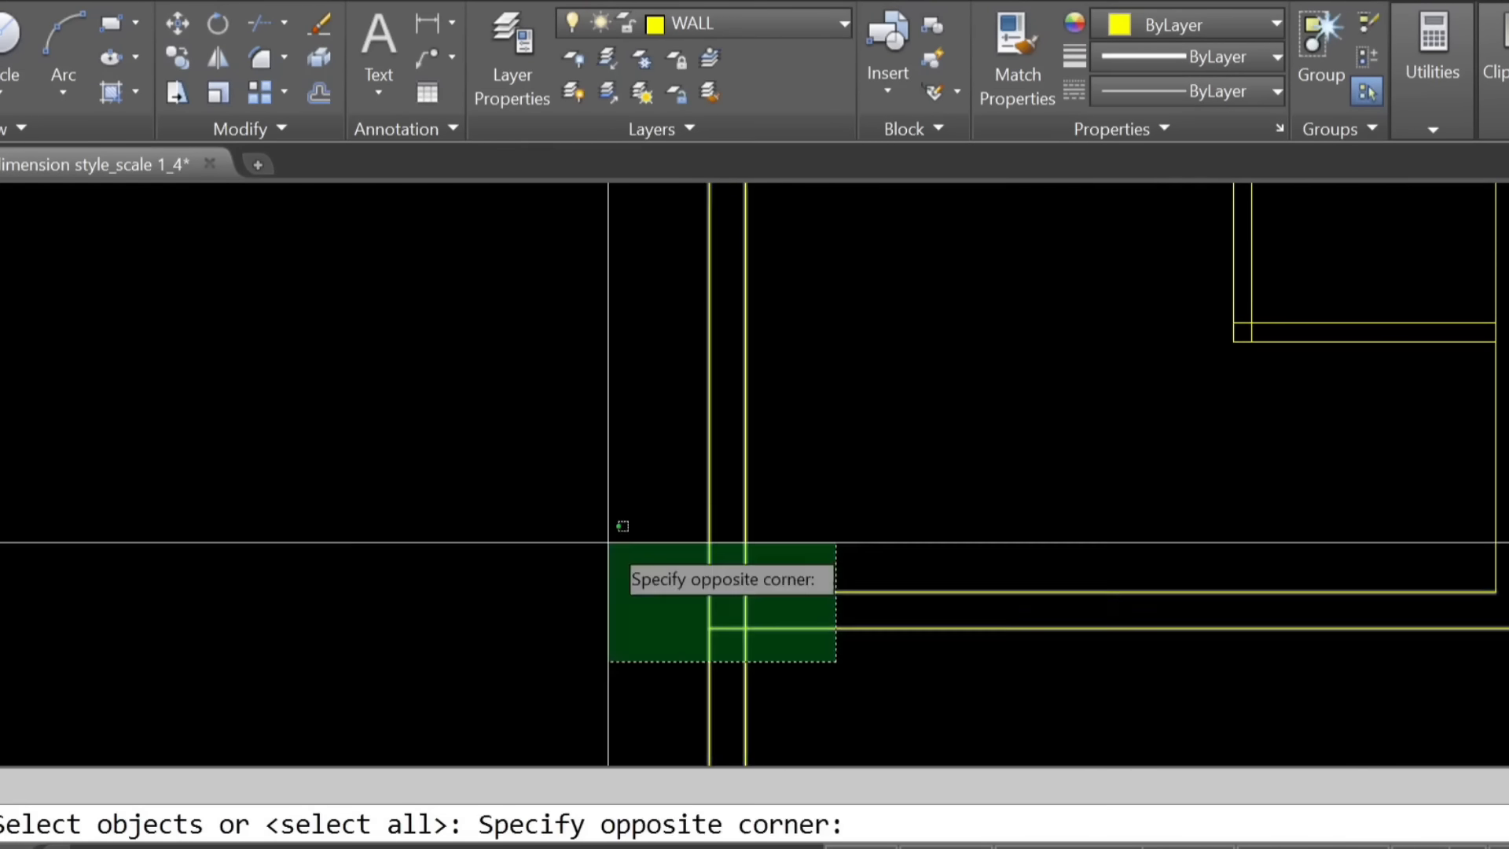
left_click(607, 542)
key("Return")
left_click(833, 707)
left_click(647, 681)
left_click(714, 616)
key("Return")
scroll(610, 643, "down", 8)
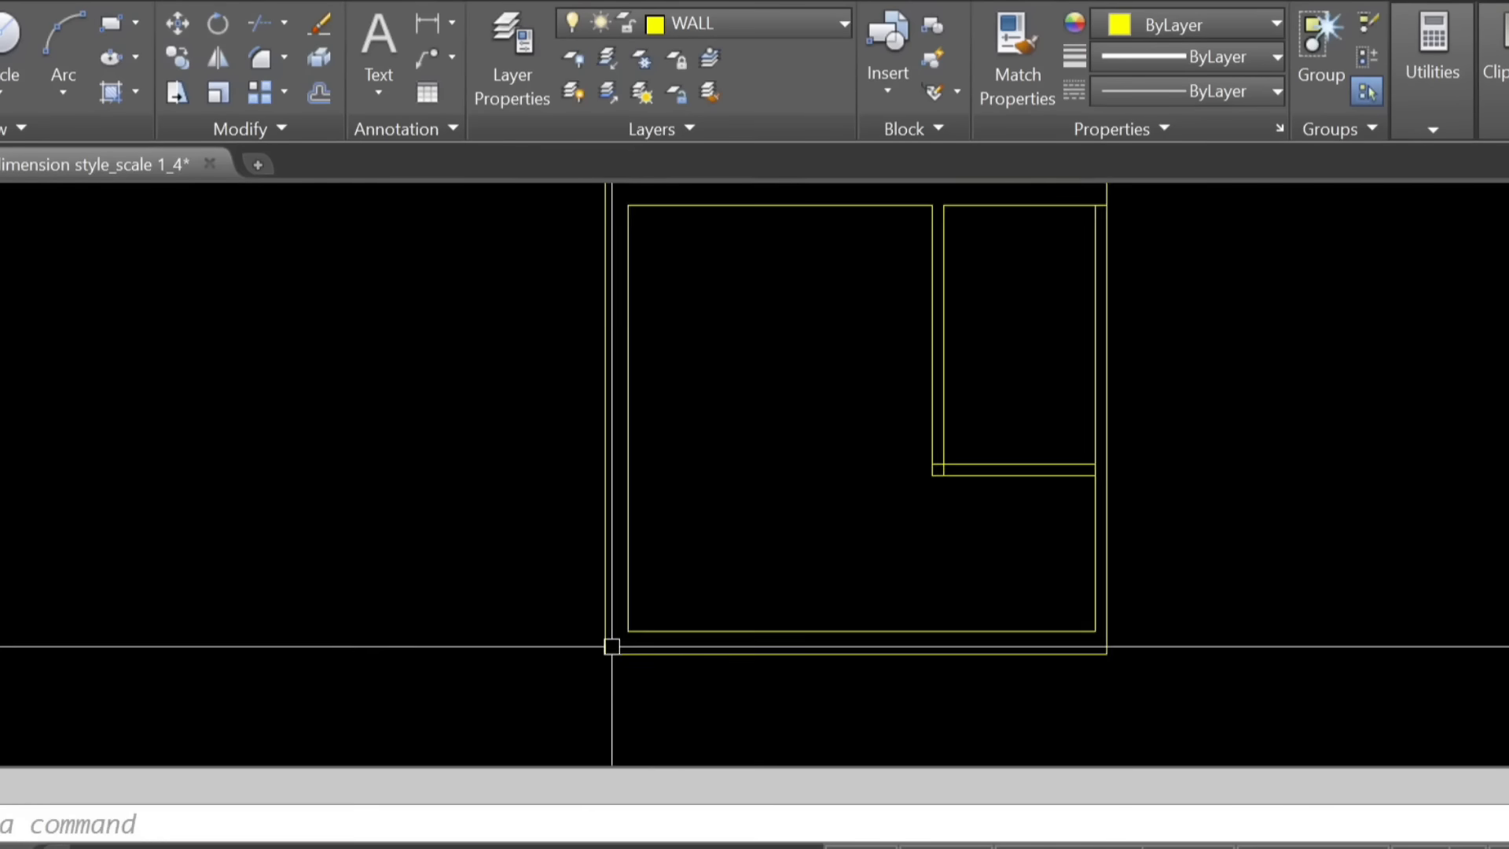
Trim the overlapping wall line inside the lower-left corner of the outer wall.
scroll(795, 540, "up", 5)
type("tr")
key("Return")
left_click(737, 610)
left_click(582, 486)
scroll(585, 485, "up", 4)
key("Return")
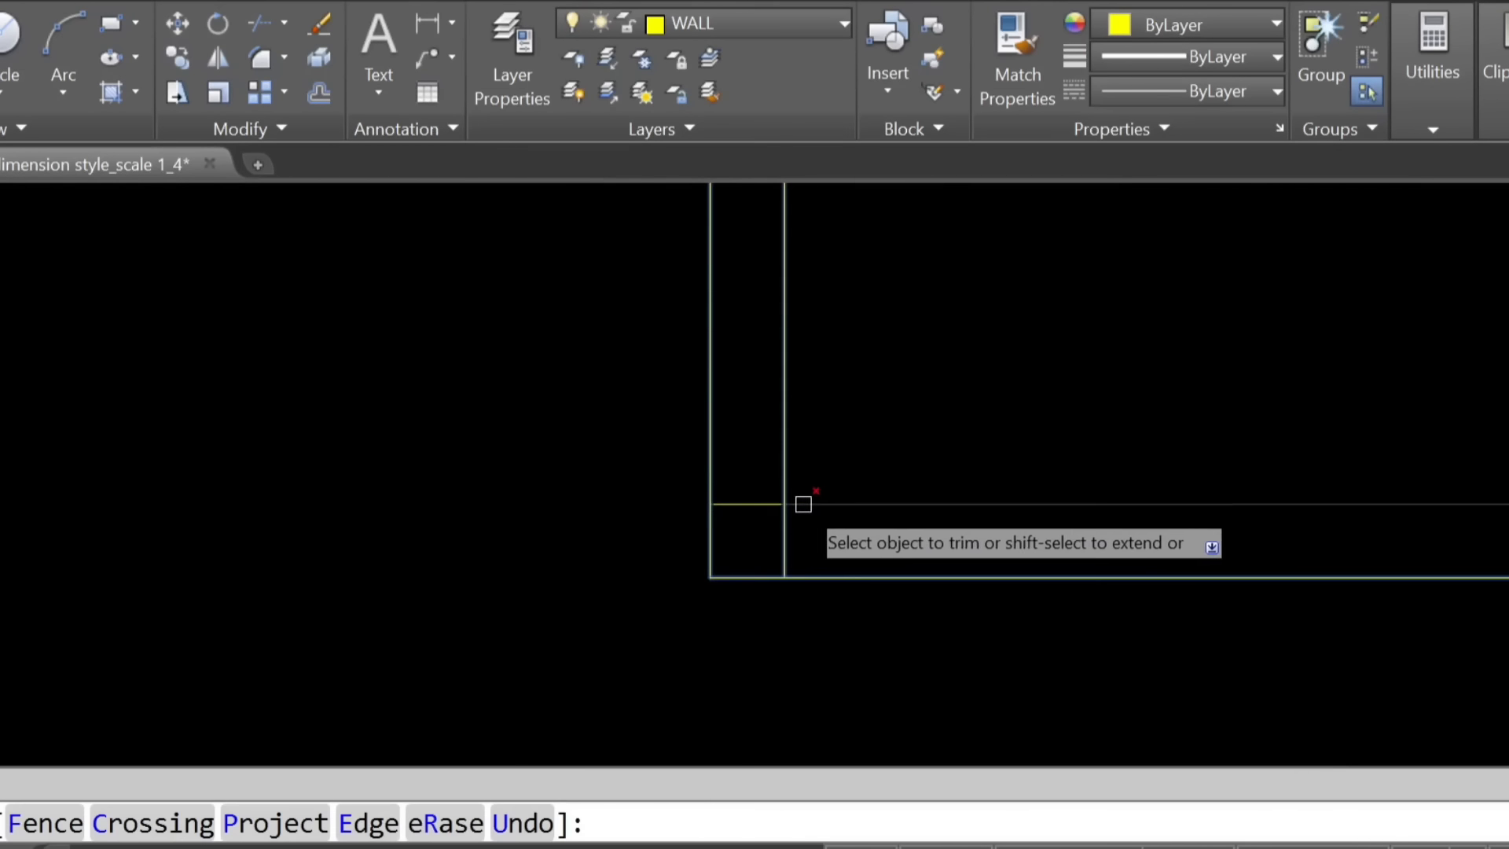
left_click(803, 516)
left_click(764, 548)
key("Return")
key("Return")
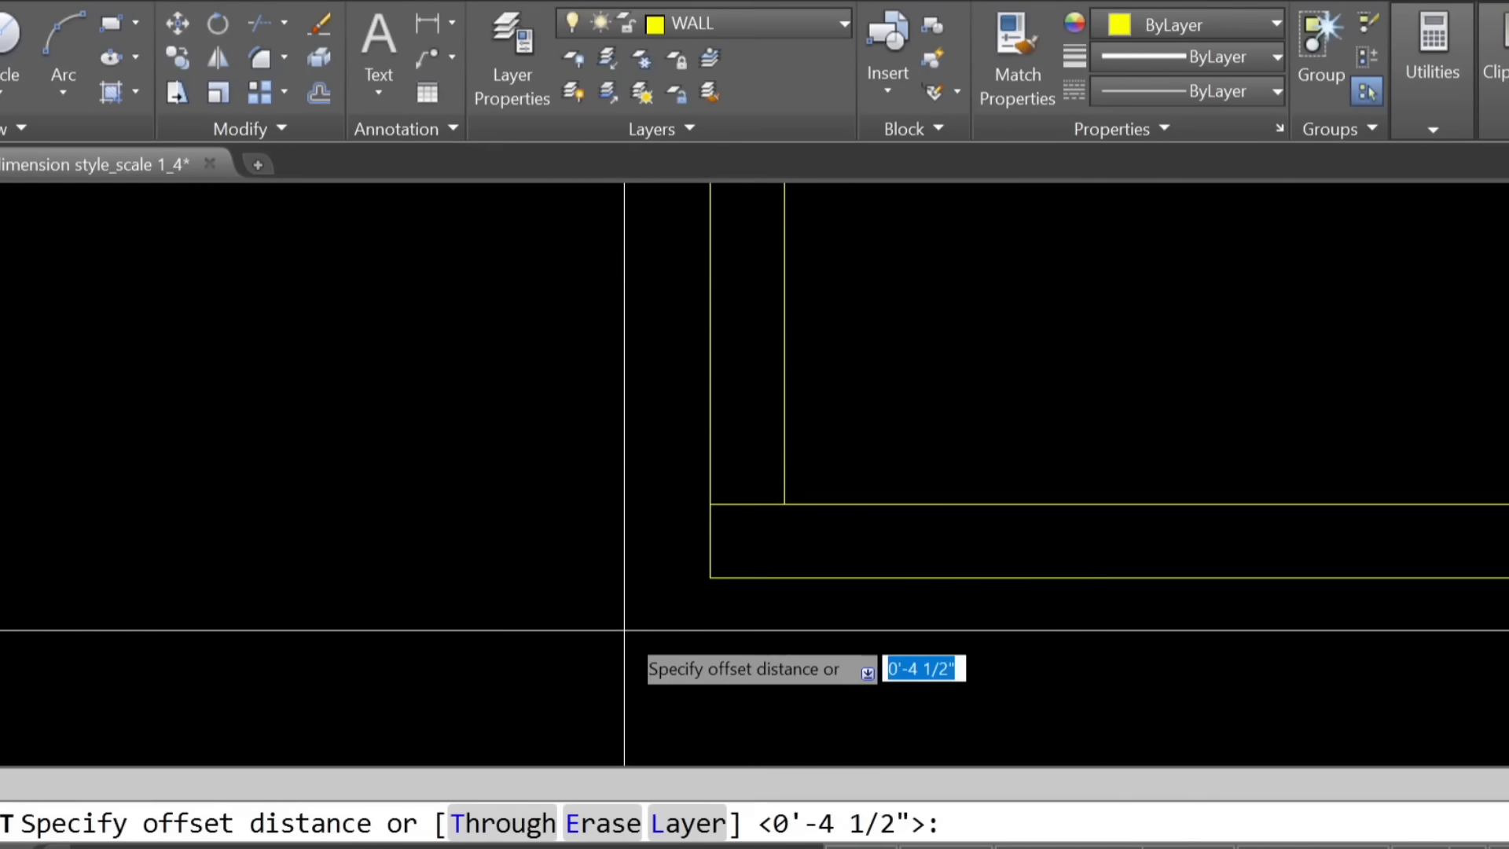
key("Escape")
Trim the overlapping lines inside the corner where the first partition meets the horizontal partition.
scroll(827, 560, "down", 3)
type("tr")
key("Return")
left_click(867, 597)
left_click(802, 554)
scroll(807, 559, "up", 4)
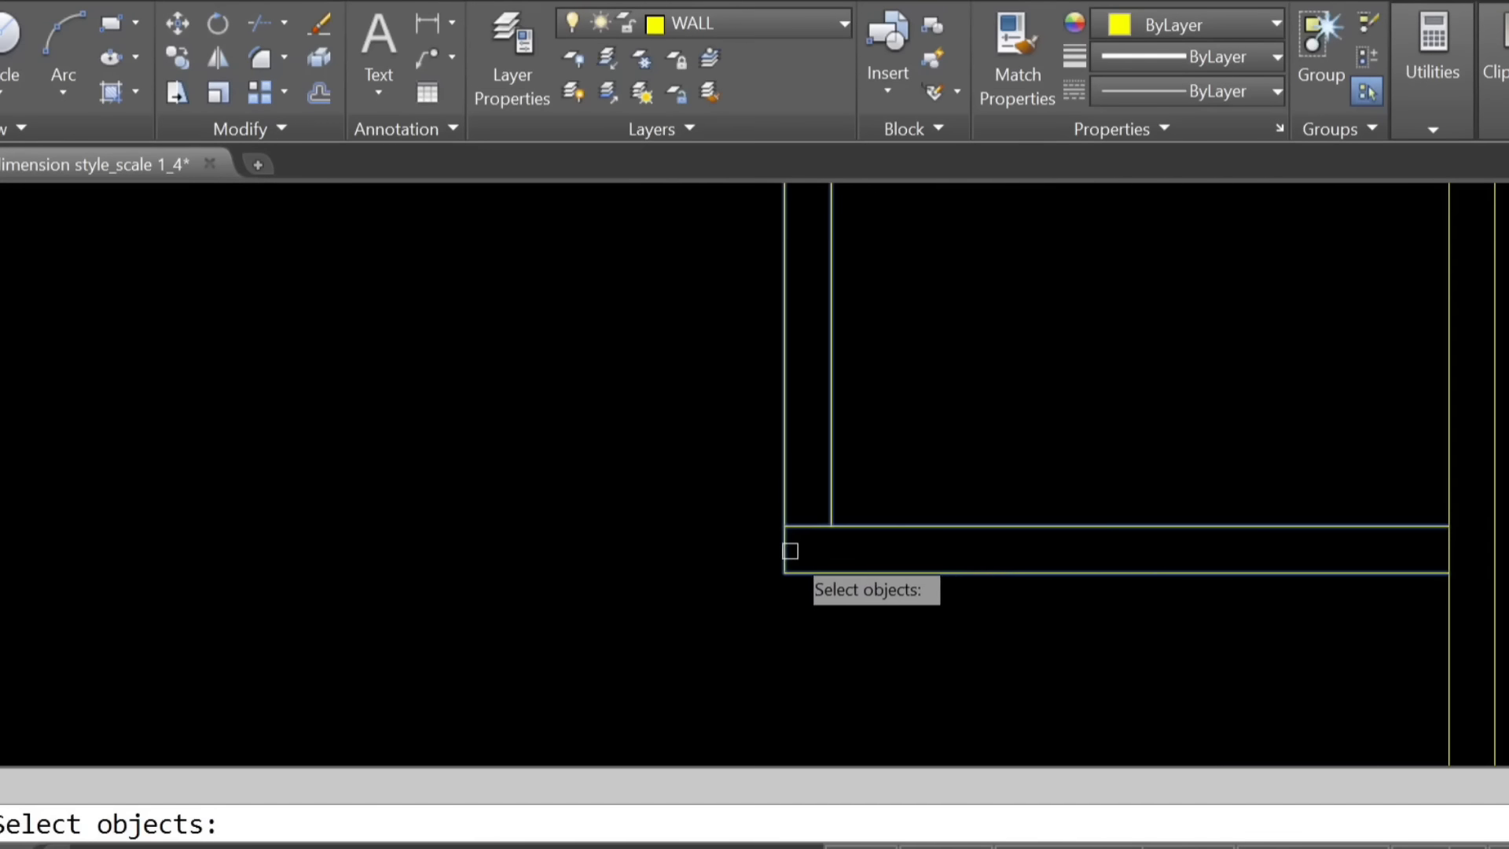
key("Return")
scroll(817, 595, "down", 5)
Trim the overlapping wall line inside the upper-right corner of the floor plan.
middle_click_drag(863, 330, 883, 412)
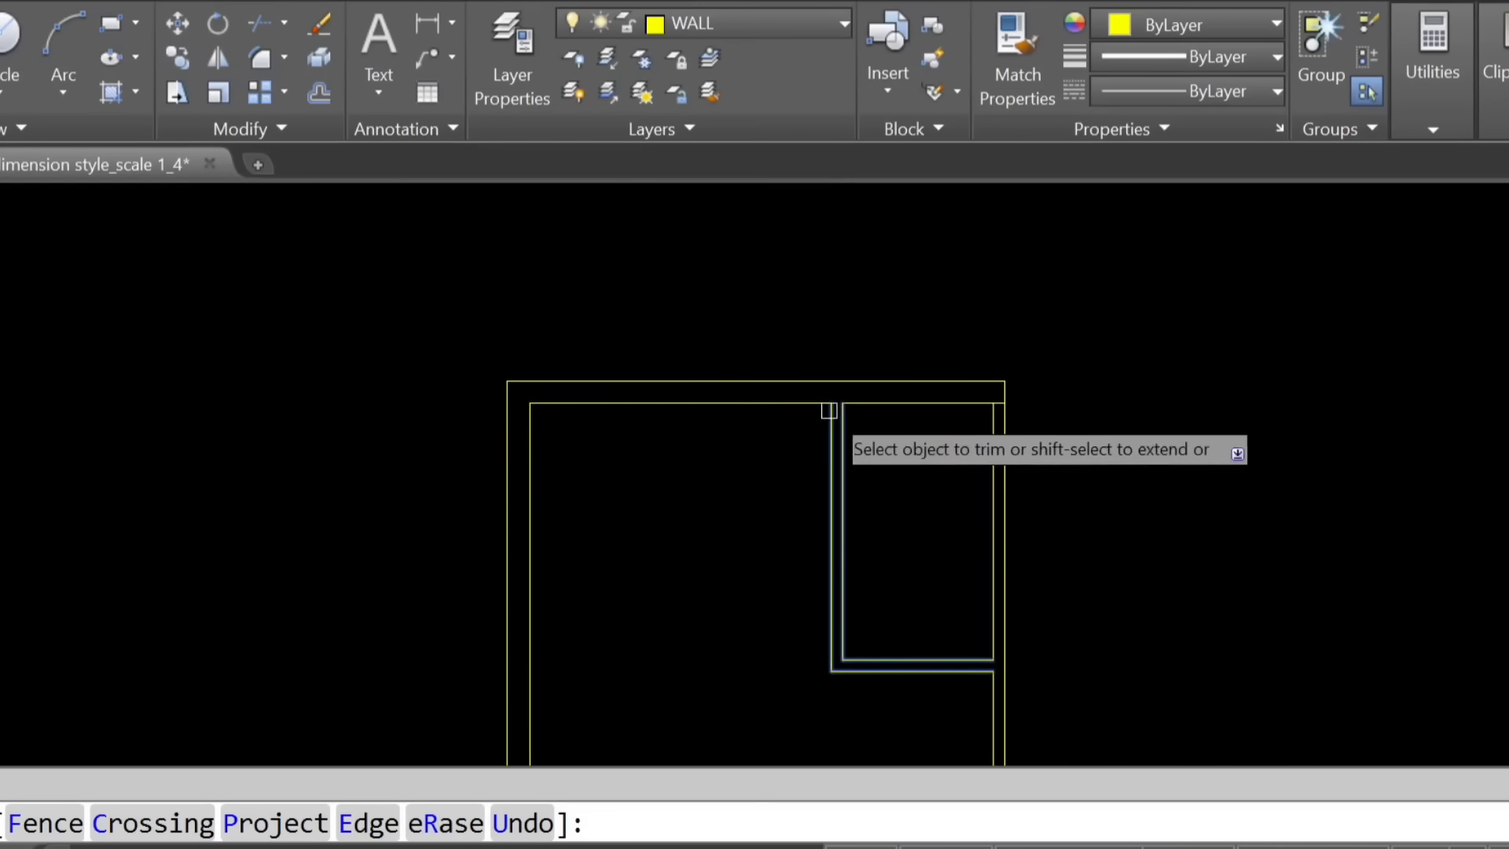
left_click(830, 407)
scroll(982, 399, "up", 5)
key("Return")
key("Return")
key("Escape")
scroll(991, 456, "down", 8)
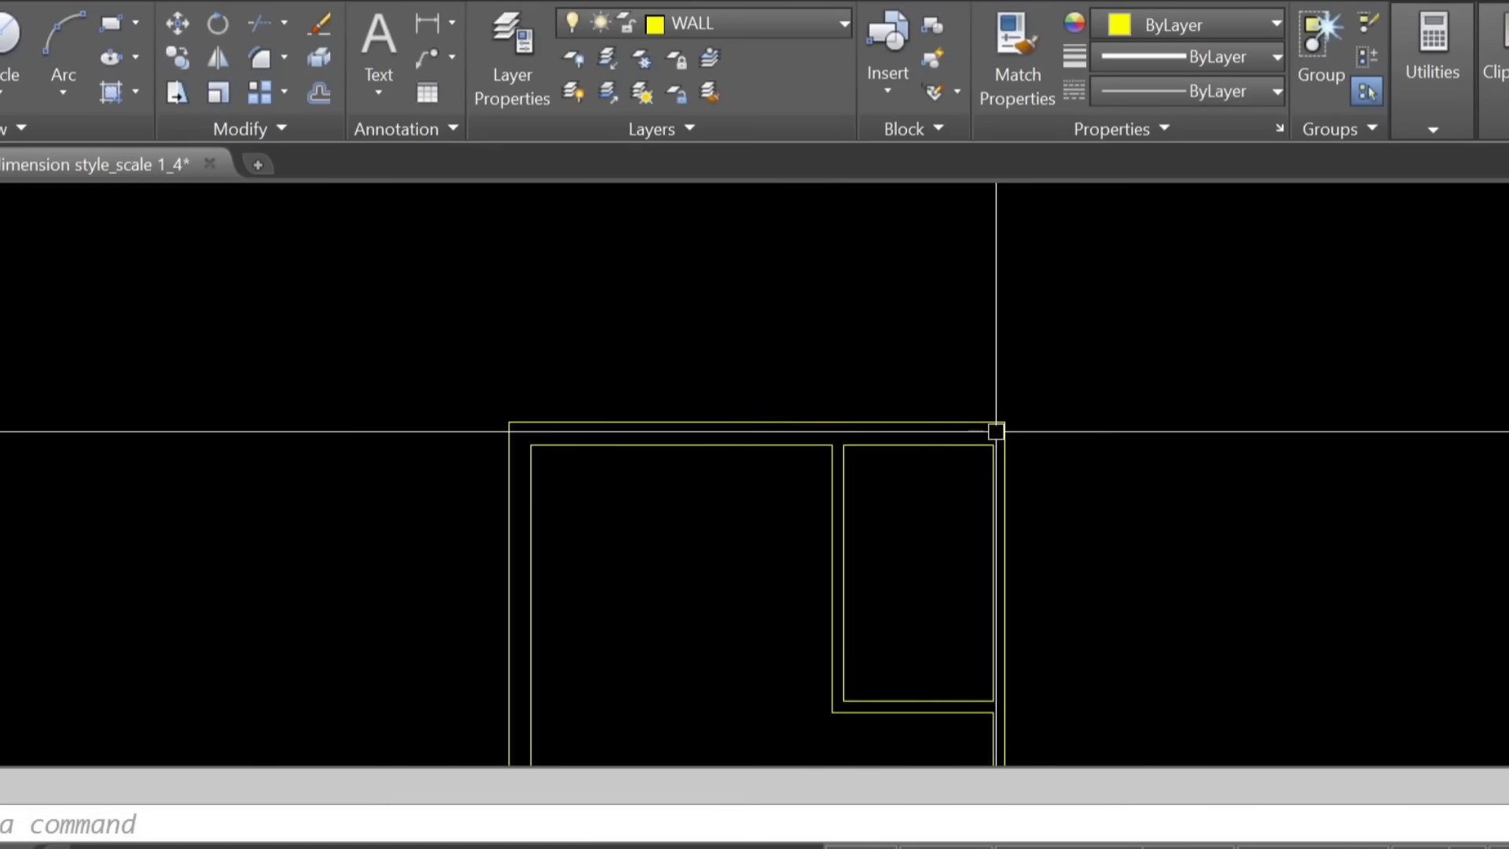
scroll(849, 503, "up", 2)
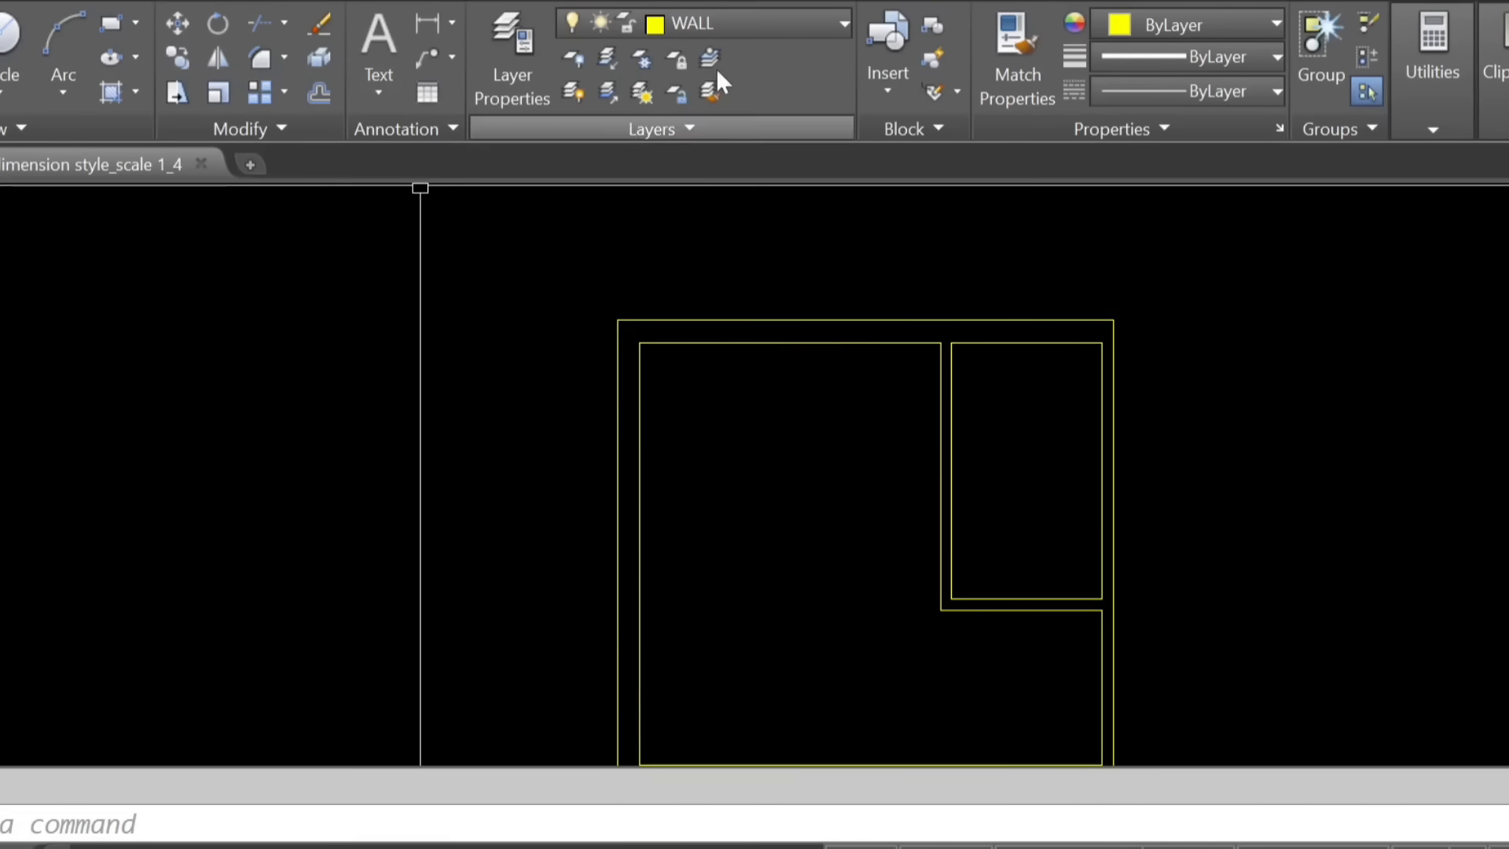
Make the dim layer current.
left_click(766, 35)
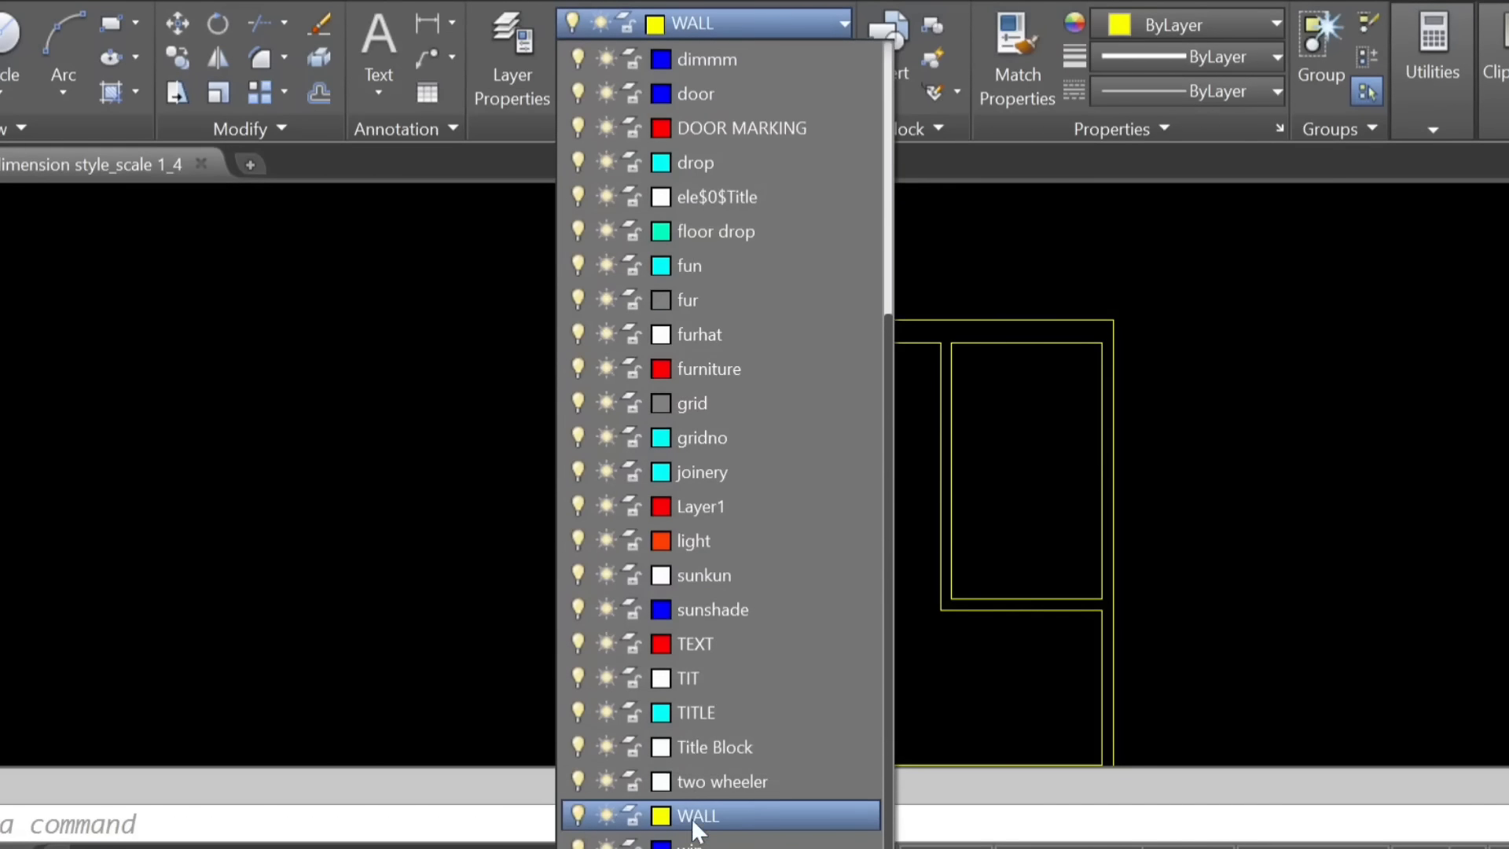
scroll(714, 289, "up", 2)
left_click(699, 97)
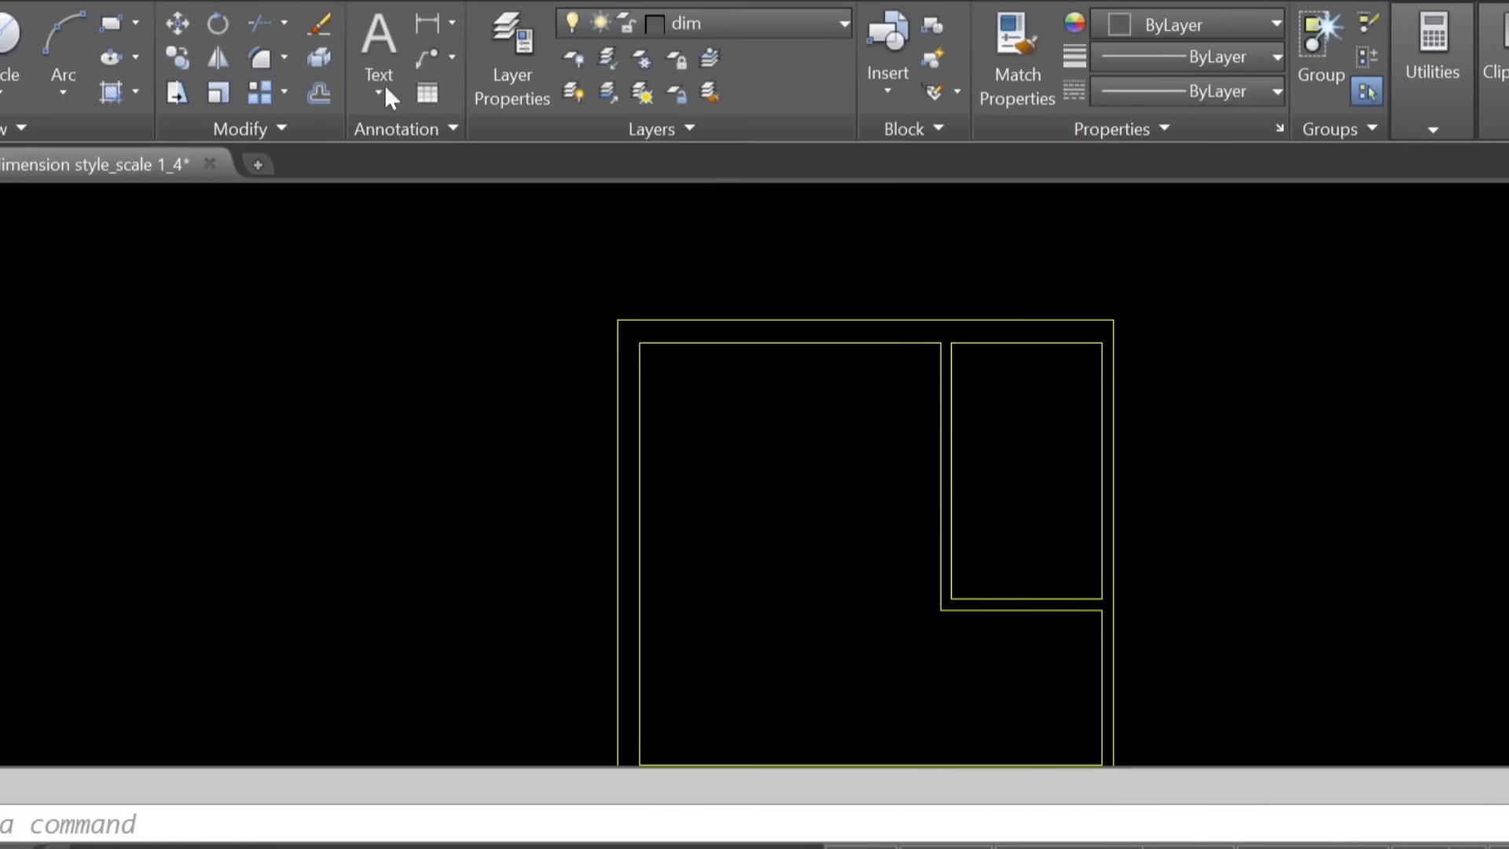
left_click(424, 35)
scroll(627, 364, "up", 4)
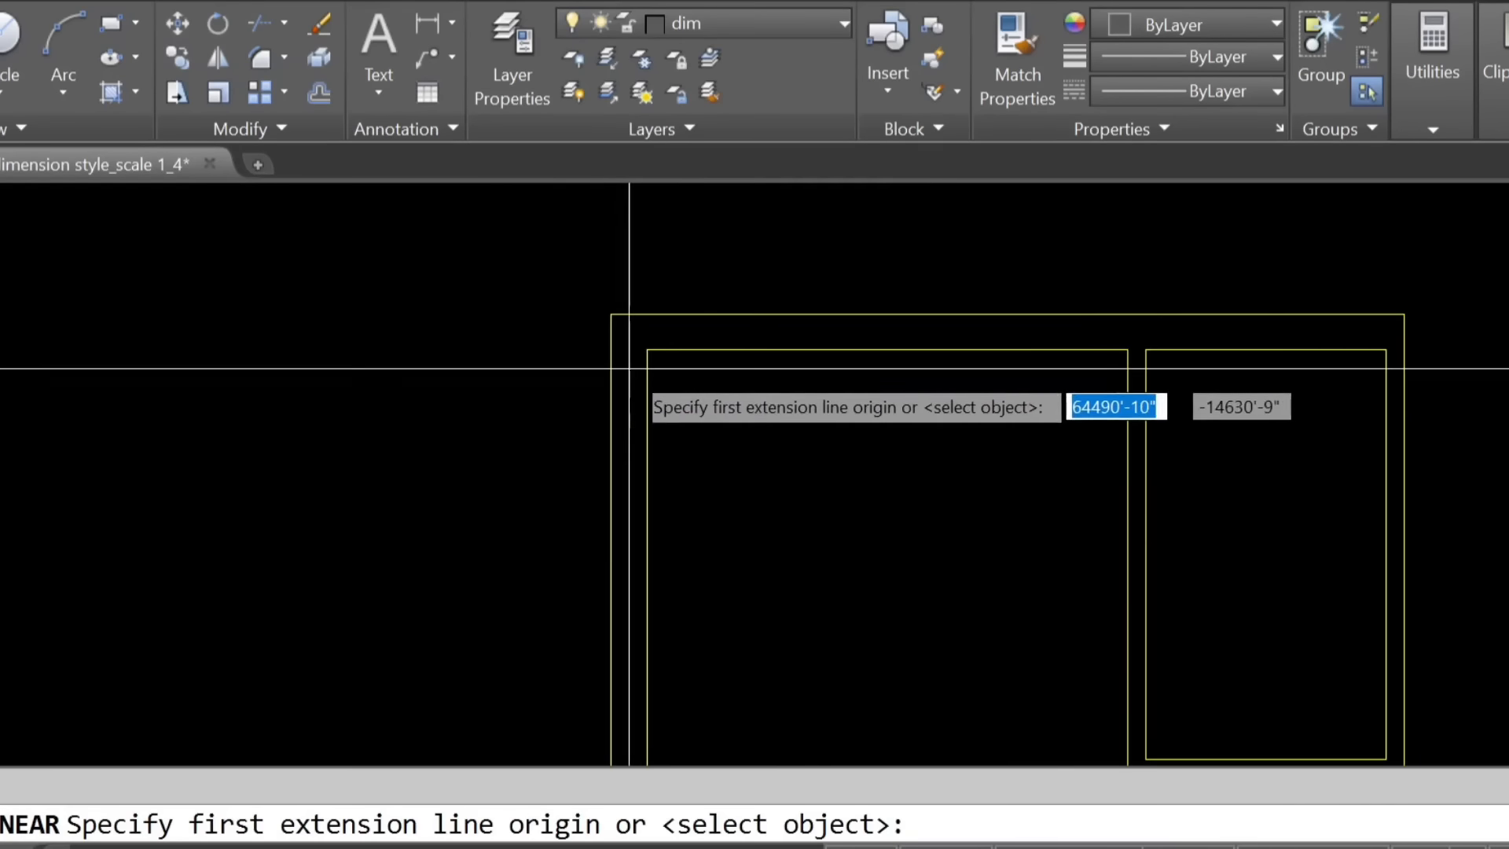
left_click(638, 346)
scroll(707, 424, "up", 5)
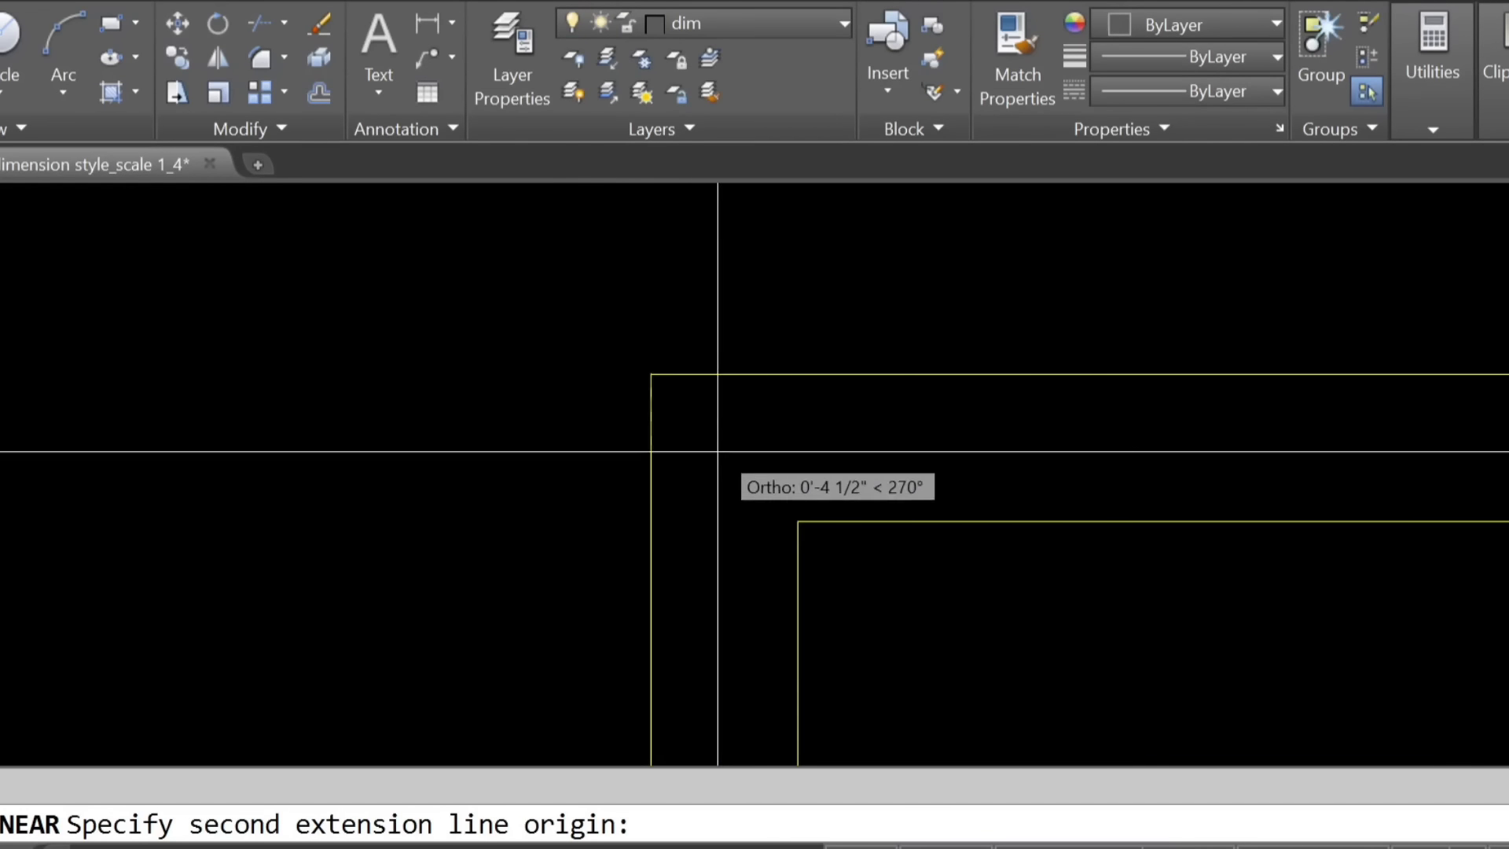
key("Escape")
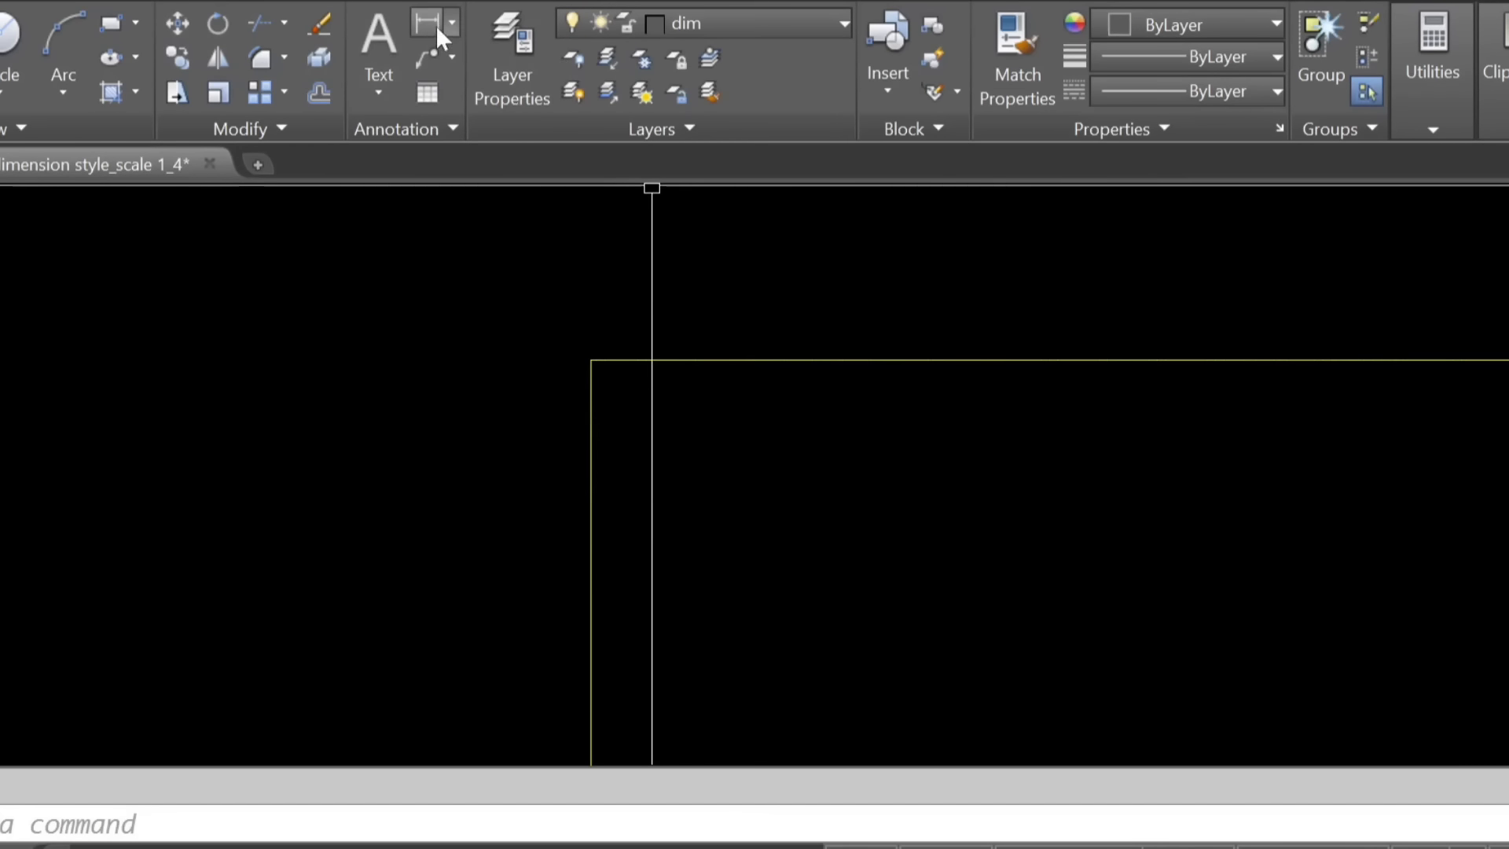
Place a linear dimension of the left wall's thickness above the plan's upper-left corner.
left_click(437, 28)
left_click(591, 360)
scroll(945, 721, "down", 5)
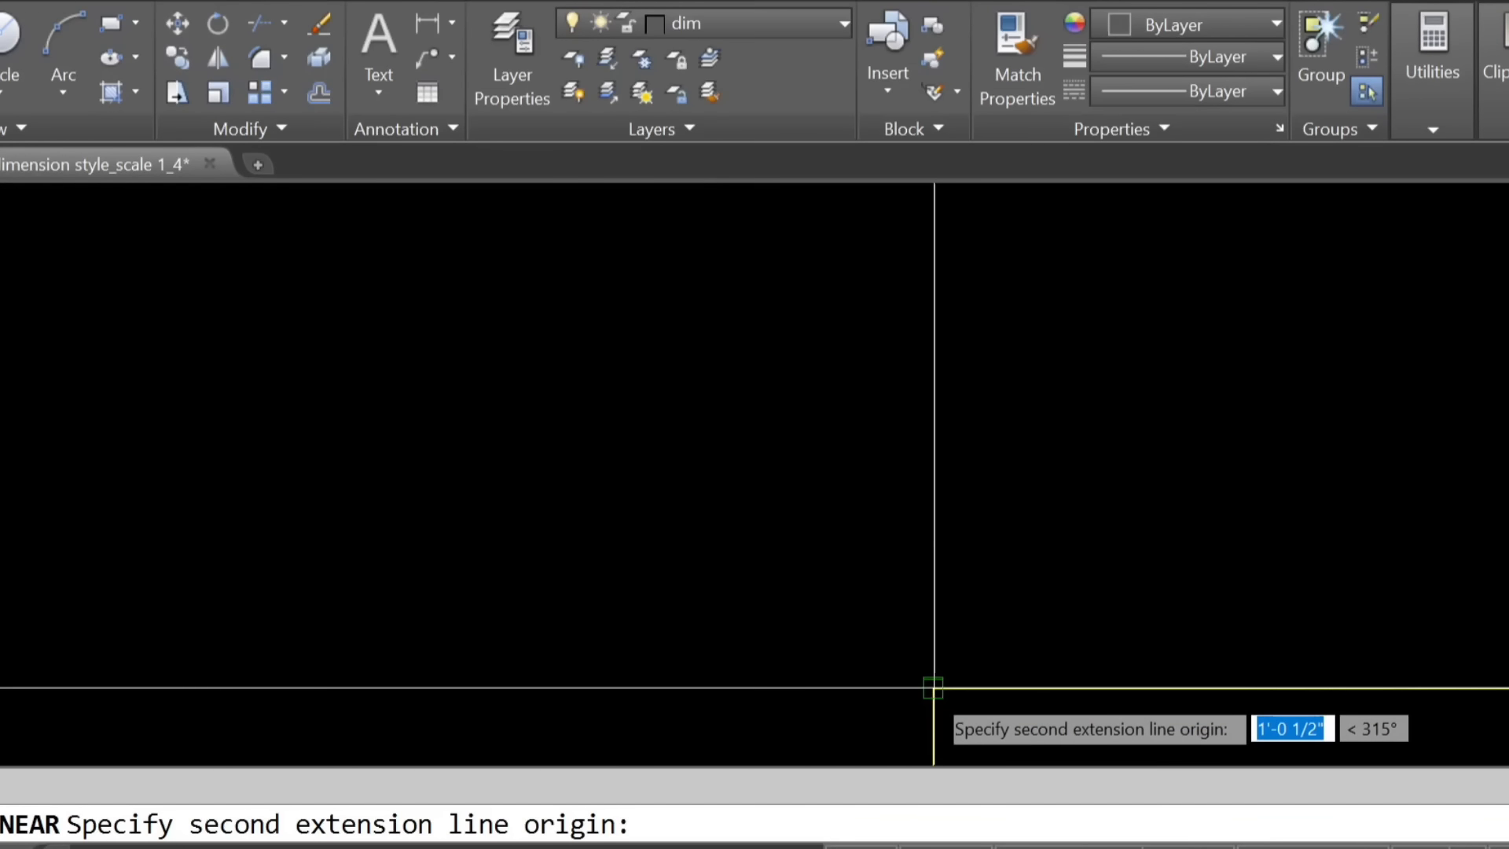
left_click(934, 688)
scroll(650, 479, "up", 5)
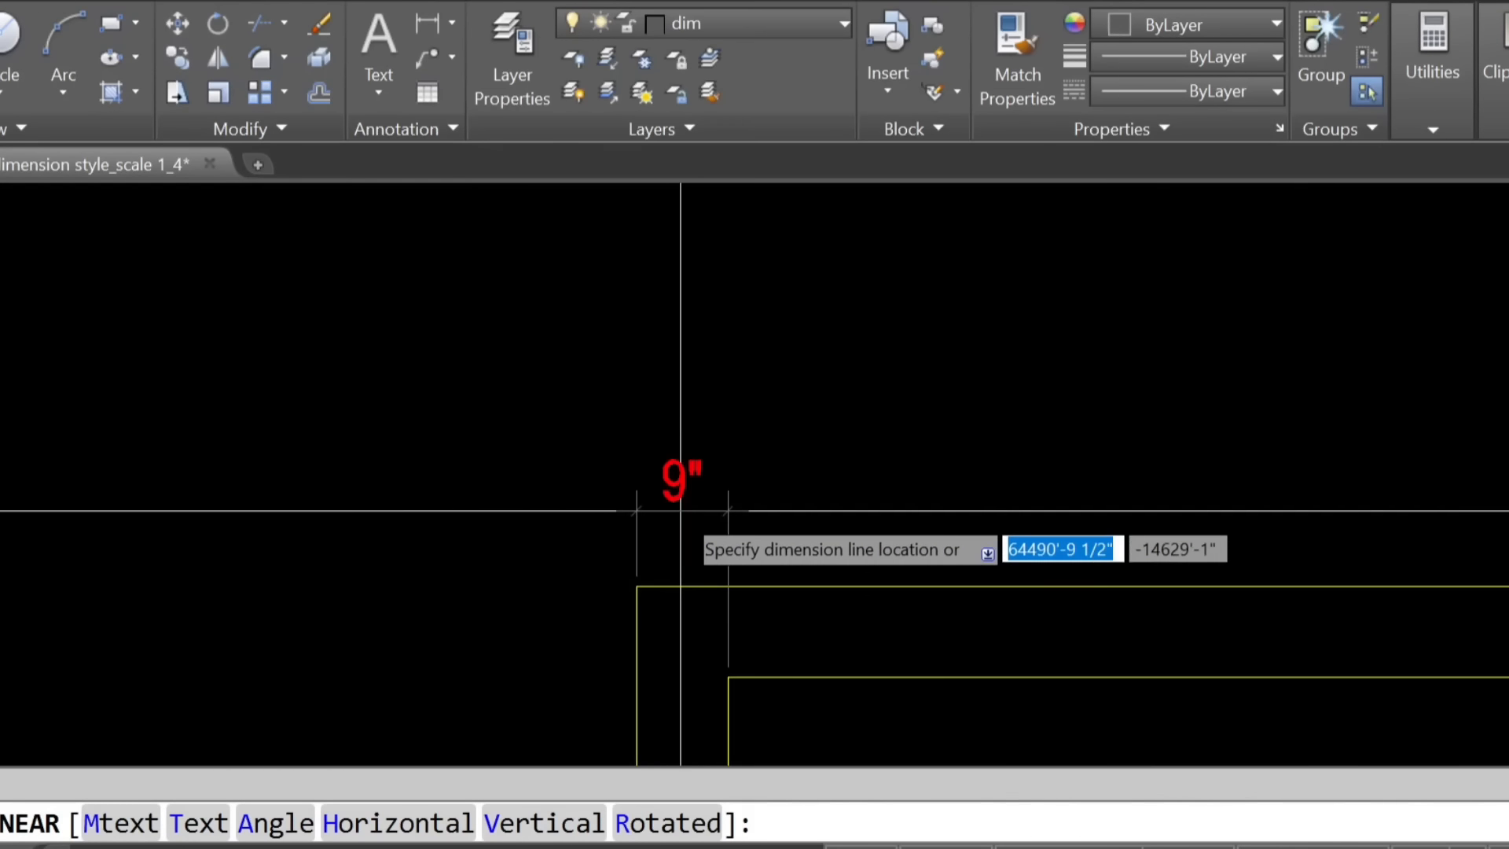
left_click(680, 510)
middle_click_drag(888, 586, 669, 417)
Continue the dimension chain along the top wall across both rooms, the first partition and the right wall.
type("dco")
key("Return")
scroll(694, 457, "down", 3)
middle_click_drag(882, 534, 550, 501)
left_click(1005, 456)
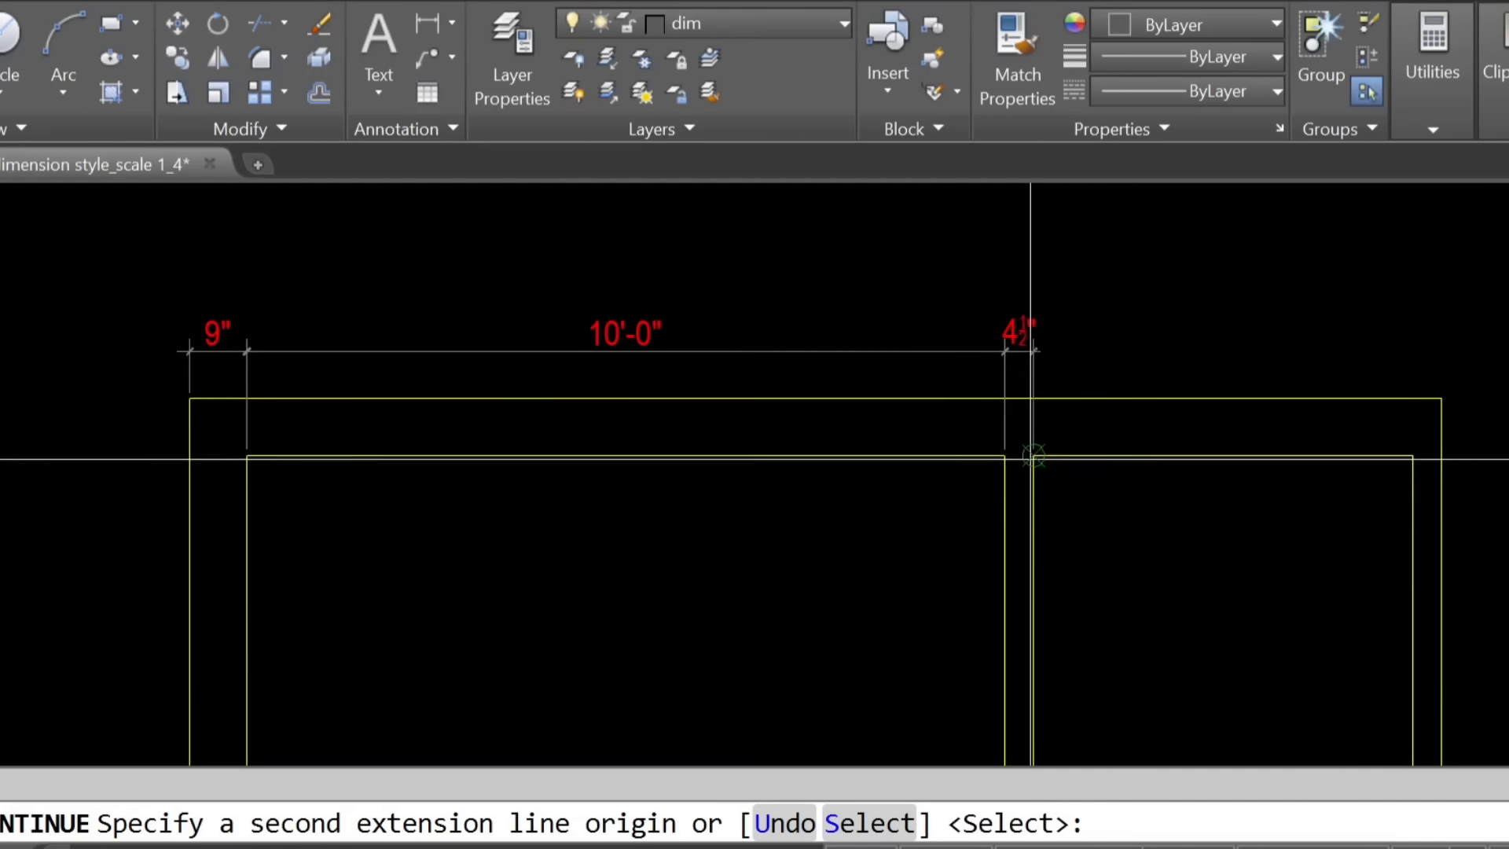
left_click(1031, 456)
left_click(1412, 455)
left_click(1440, 398)
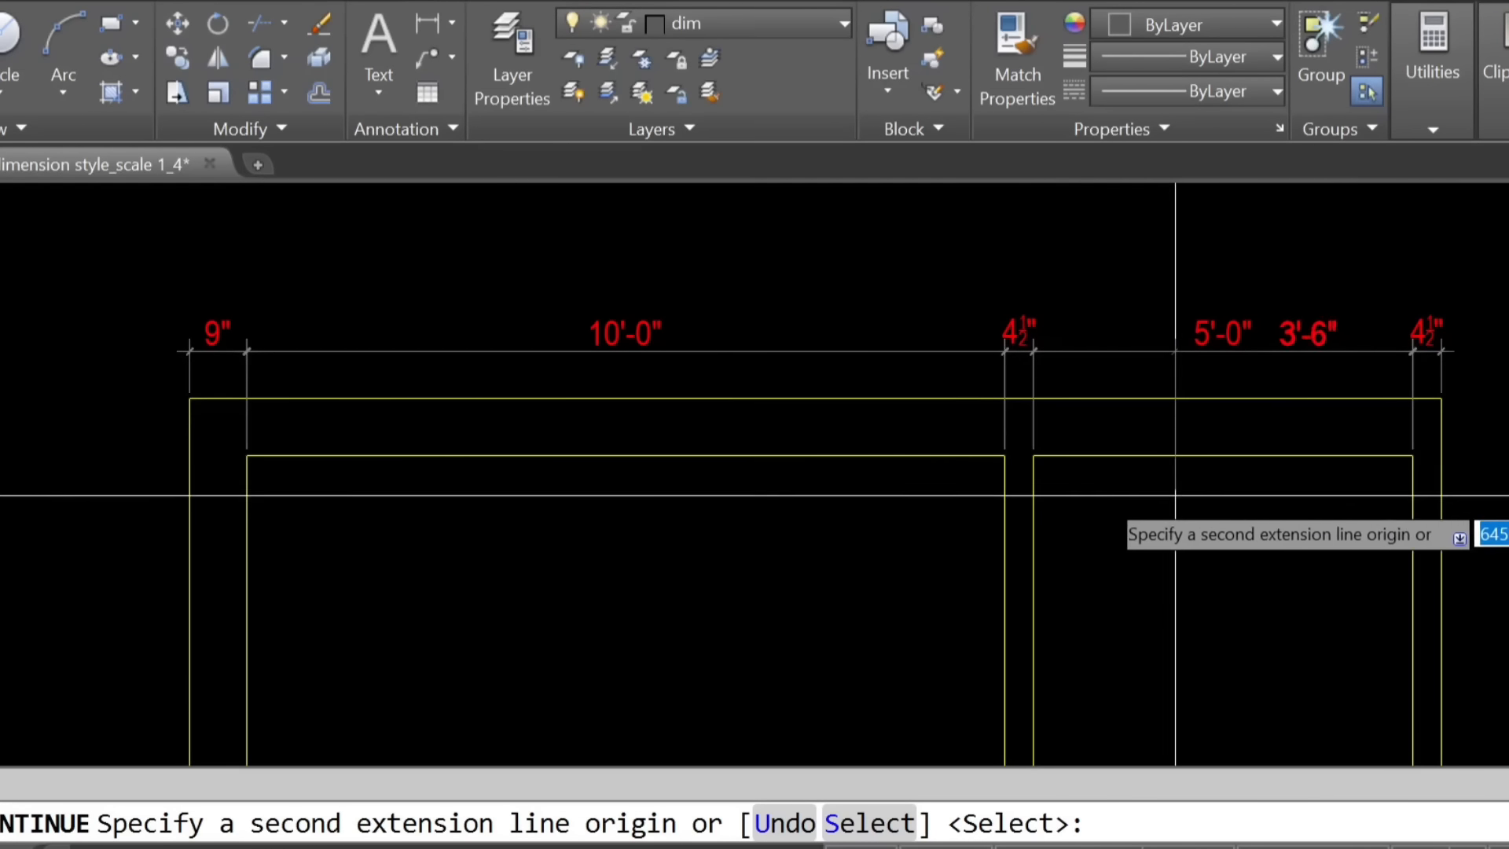
Place a linear dimension of the plan's overall width above the top dimension chain.
left_click(427, 22)
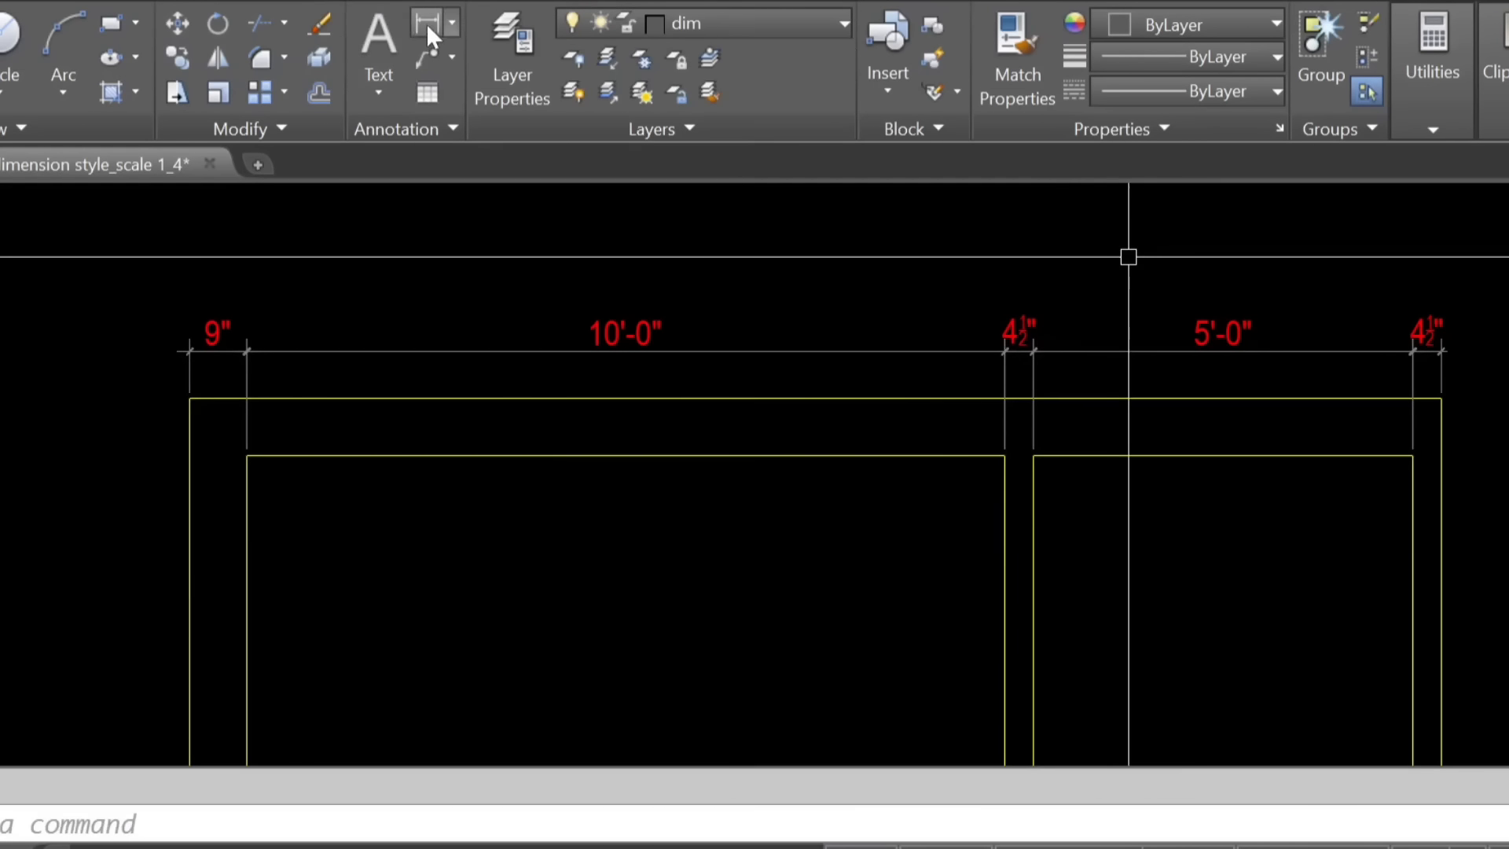
left_click(189, 398)
left_click(1455, 404)
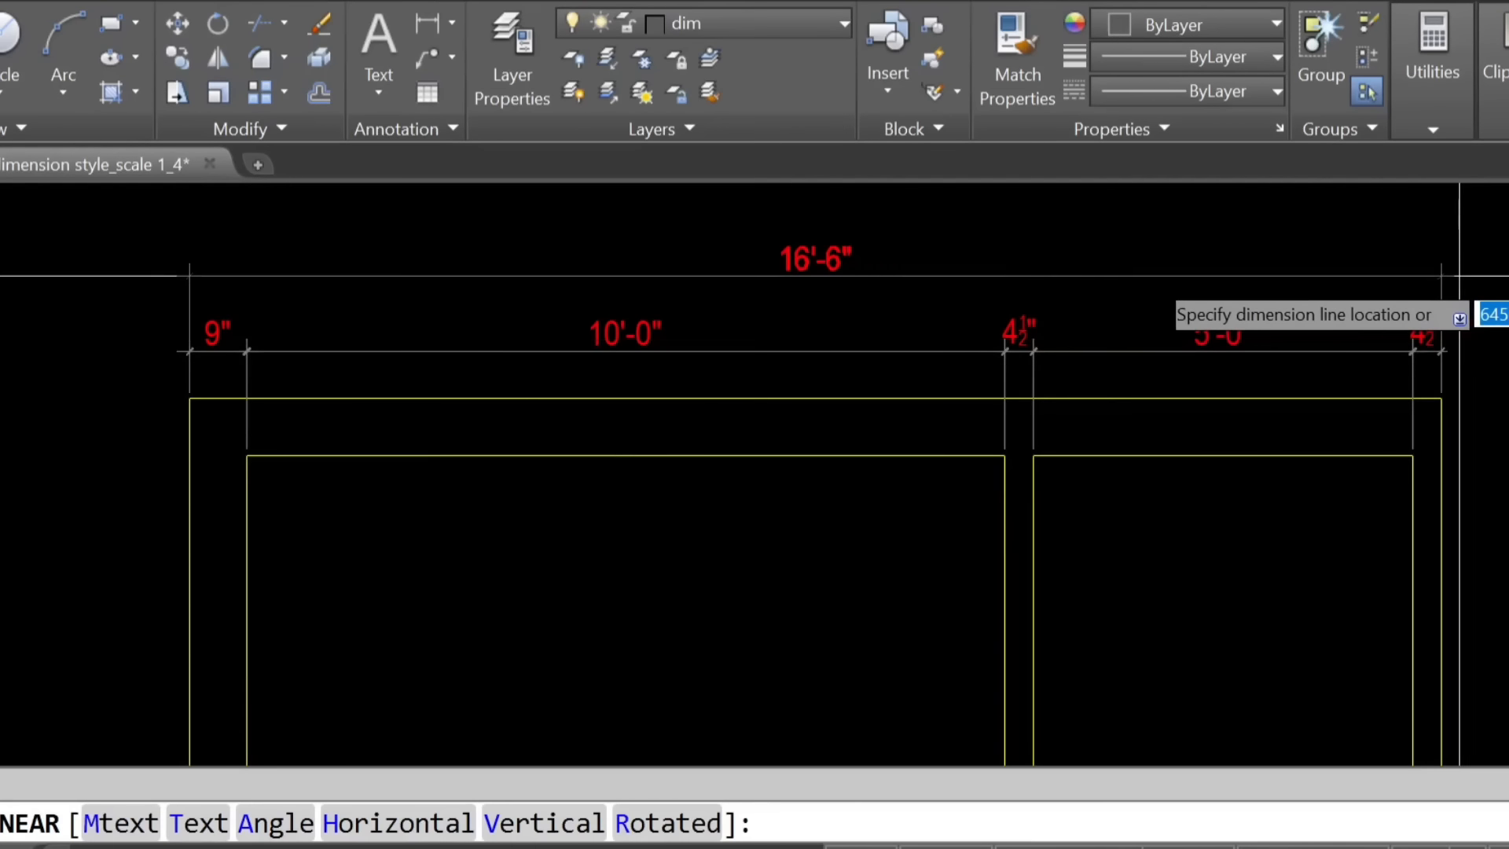
left_click(1469, 269)
Quick-dimension the inner line of the left wall with the dimension placed outside the plan.
type("qd")
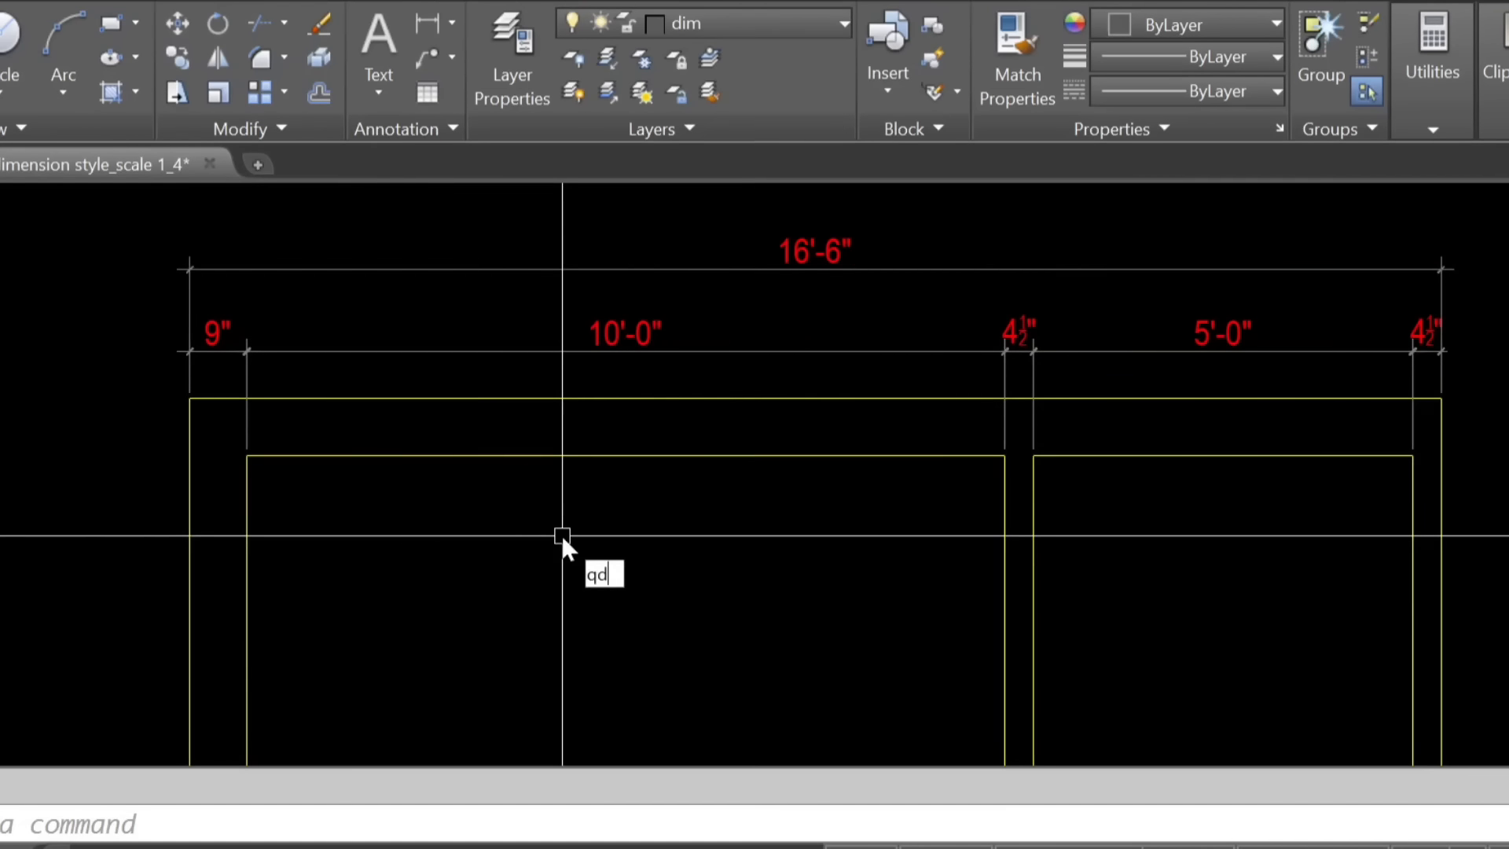
type("im")
key("Return")
middle_click_drag(330, 464, 640, 315)
left_click(553, 428)
scroll(630, 368, "down", 8)
scroll(575, 452, "up", 6)
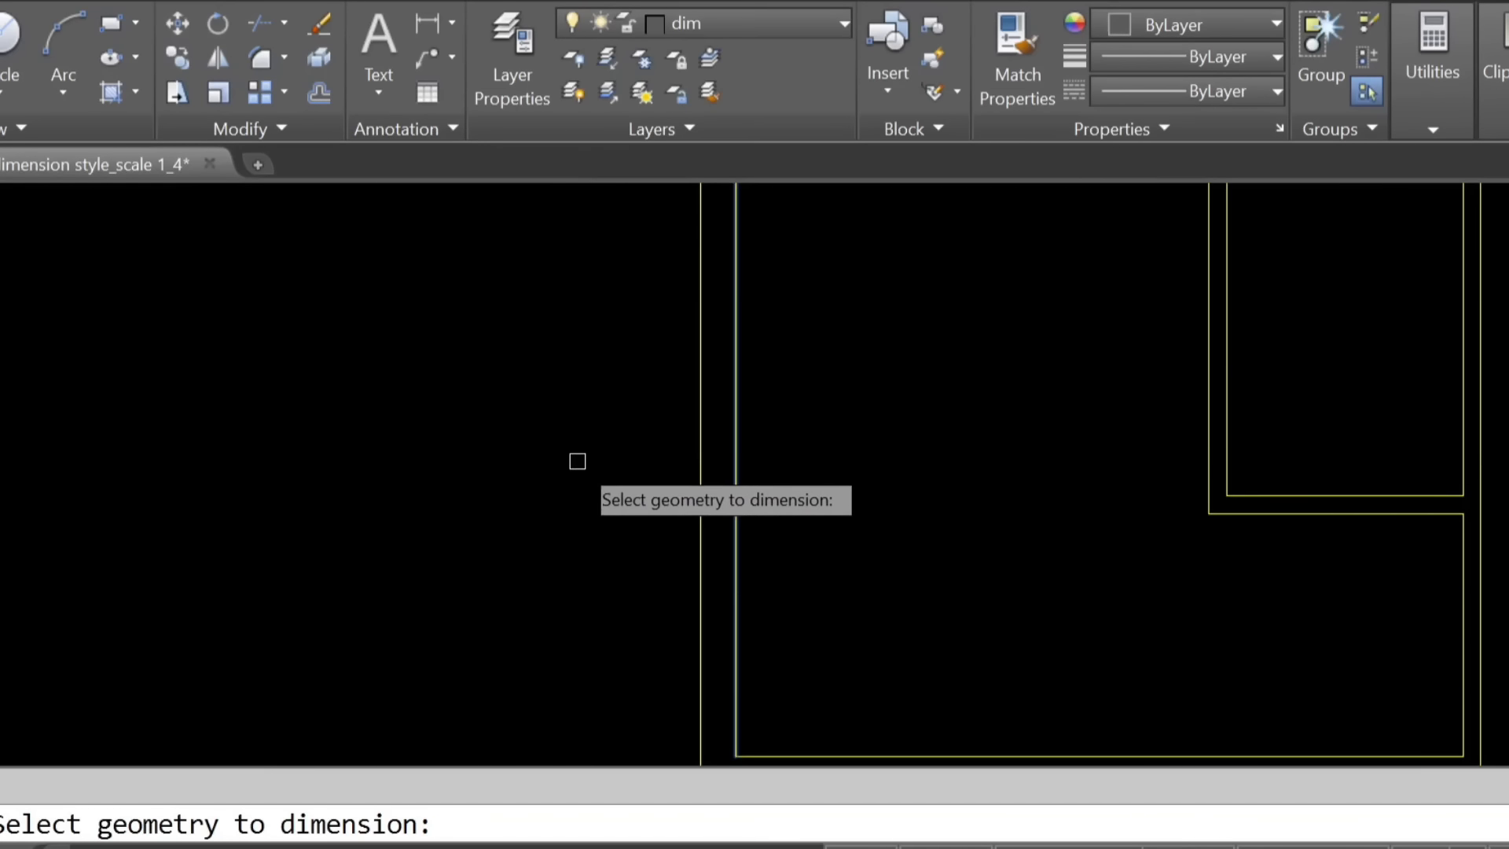
key("Return")
left_click(619, 470)
scroll(839, 551, "down", 4)
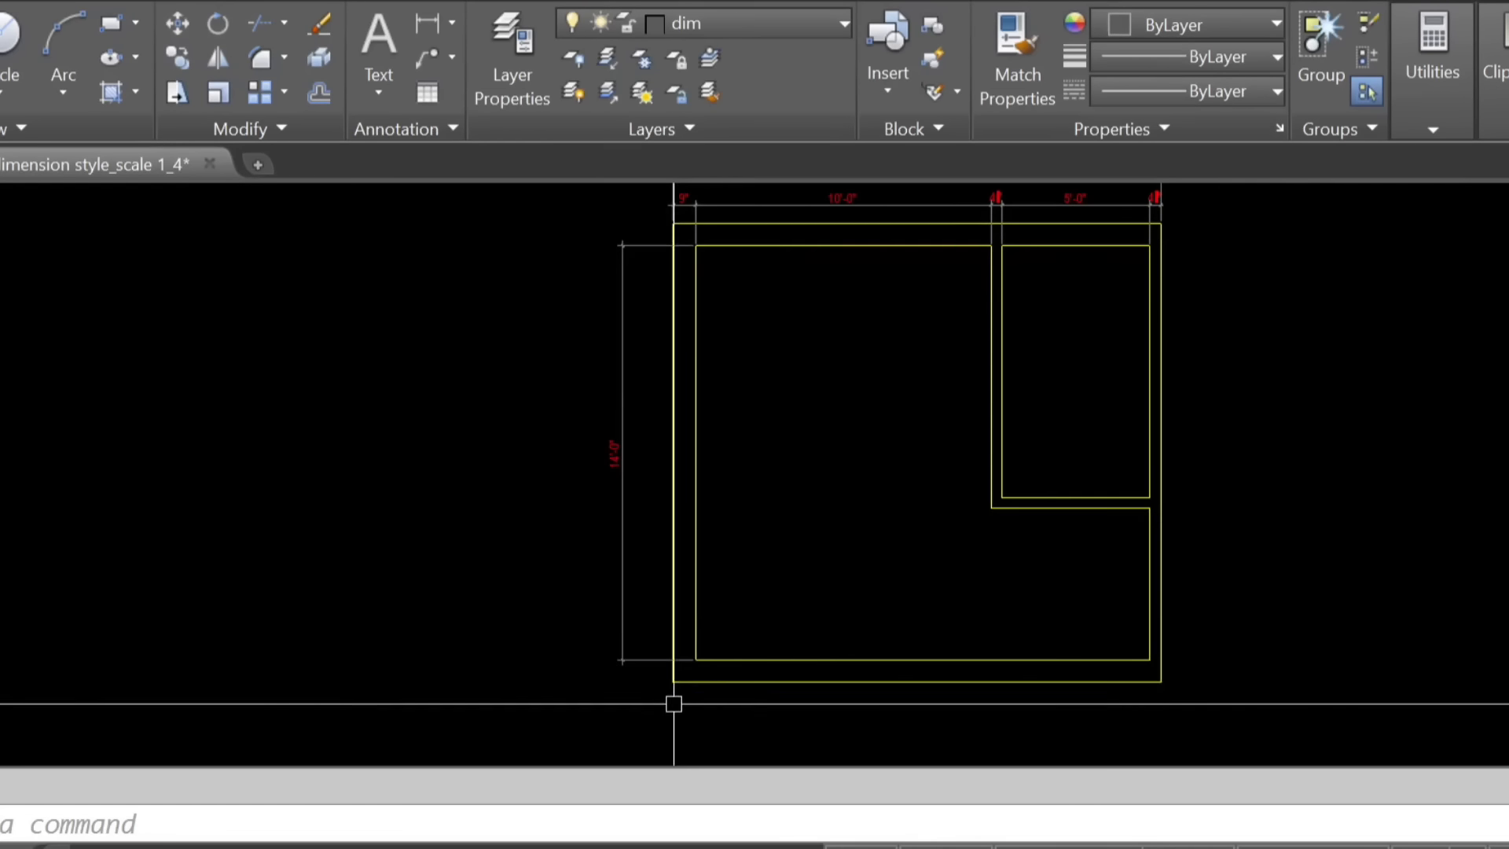
Add a vertical linear dimension of the bottom wall's thickness, aligned with the left-hand dimension line.
scroll(684, 692, "up", 6)
left_click(428, 24)
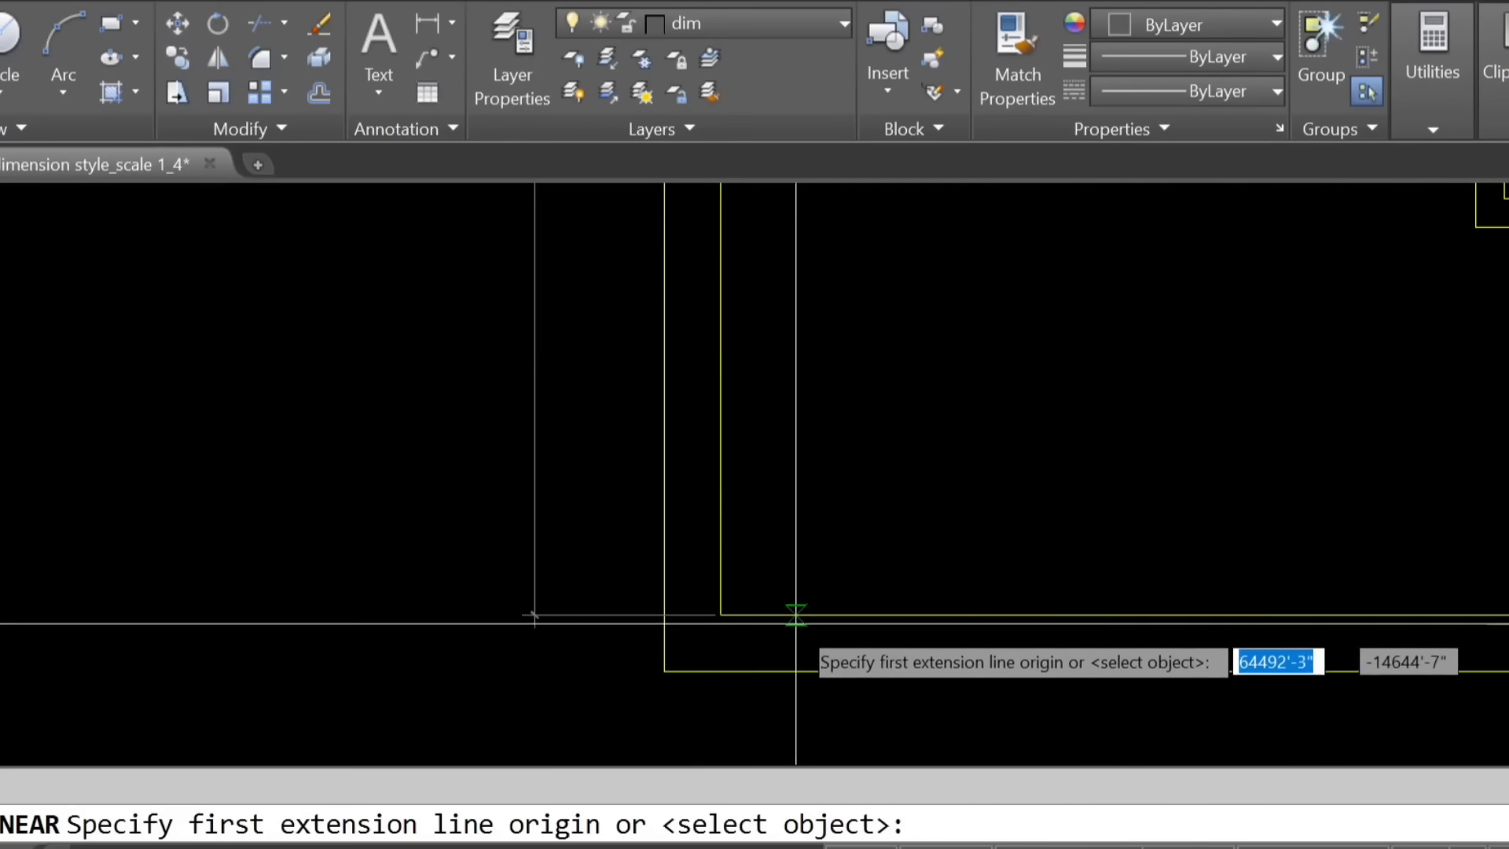
left_click(720, 614)
left_click(717, 670)
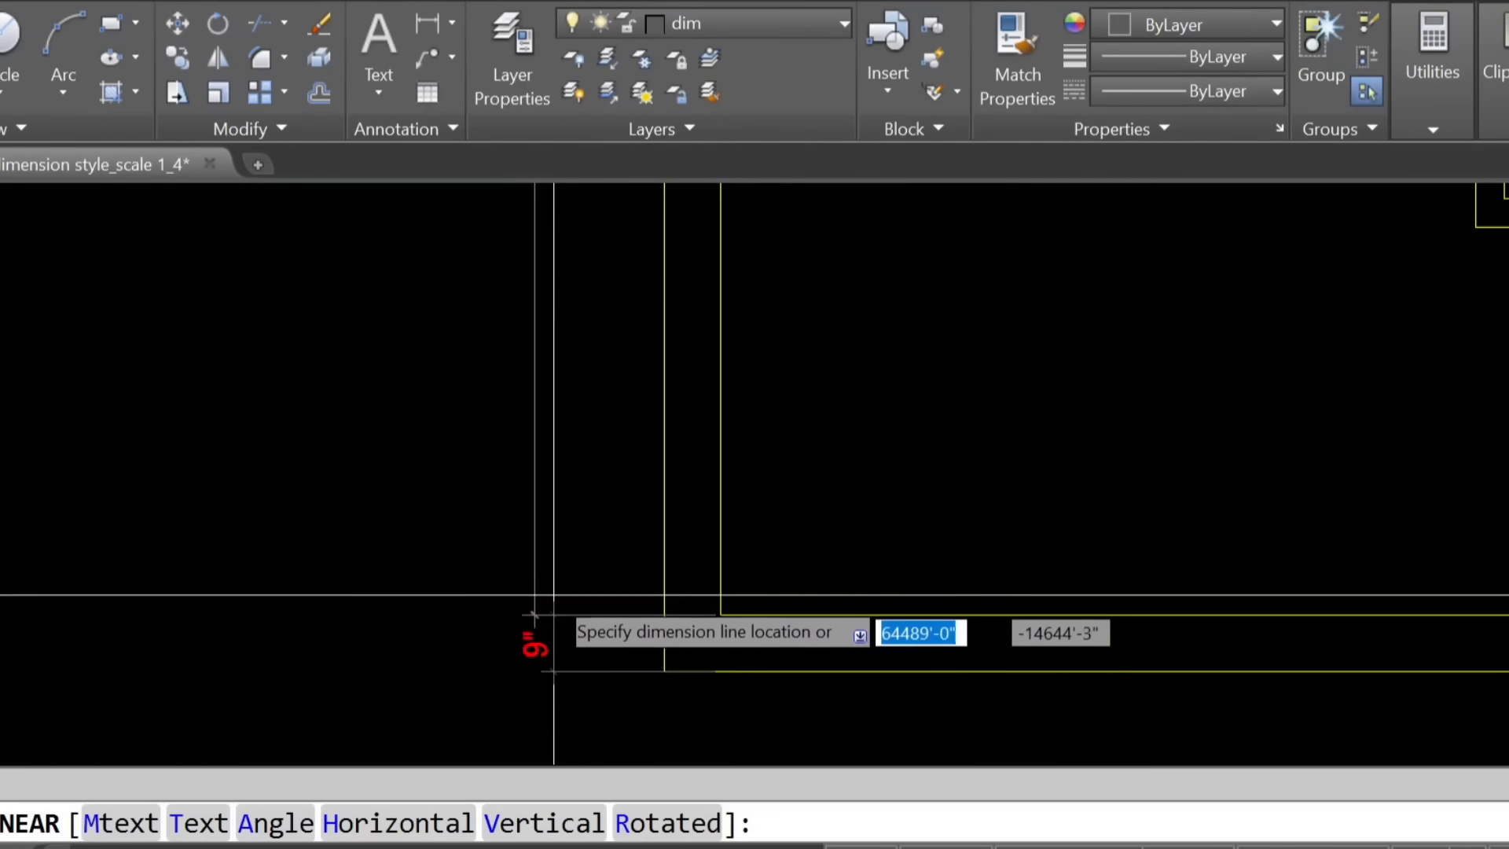
left_click(535, 556)
Add a vertical linear dimension of the top wall's thickness, aligned with the left-hand dimension line.
scroll(725, 692, "down", 6)
middle_click_drag(727, 234, 744, 408)
scroll(744, 407, "up", 6)
key("Return")
left_click(738, 447)
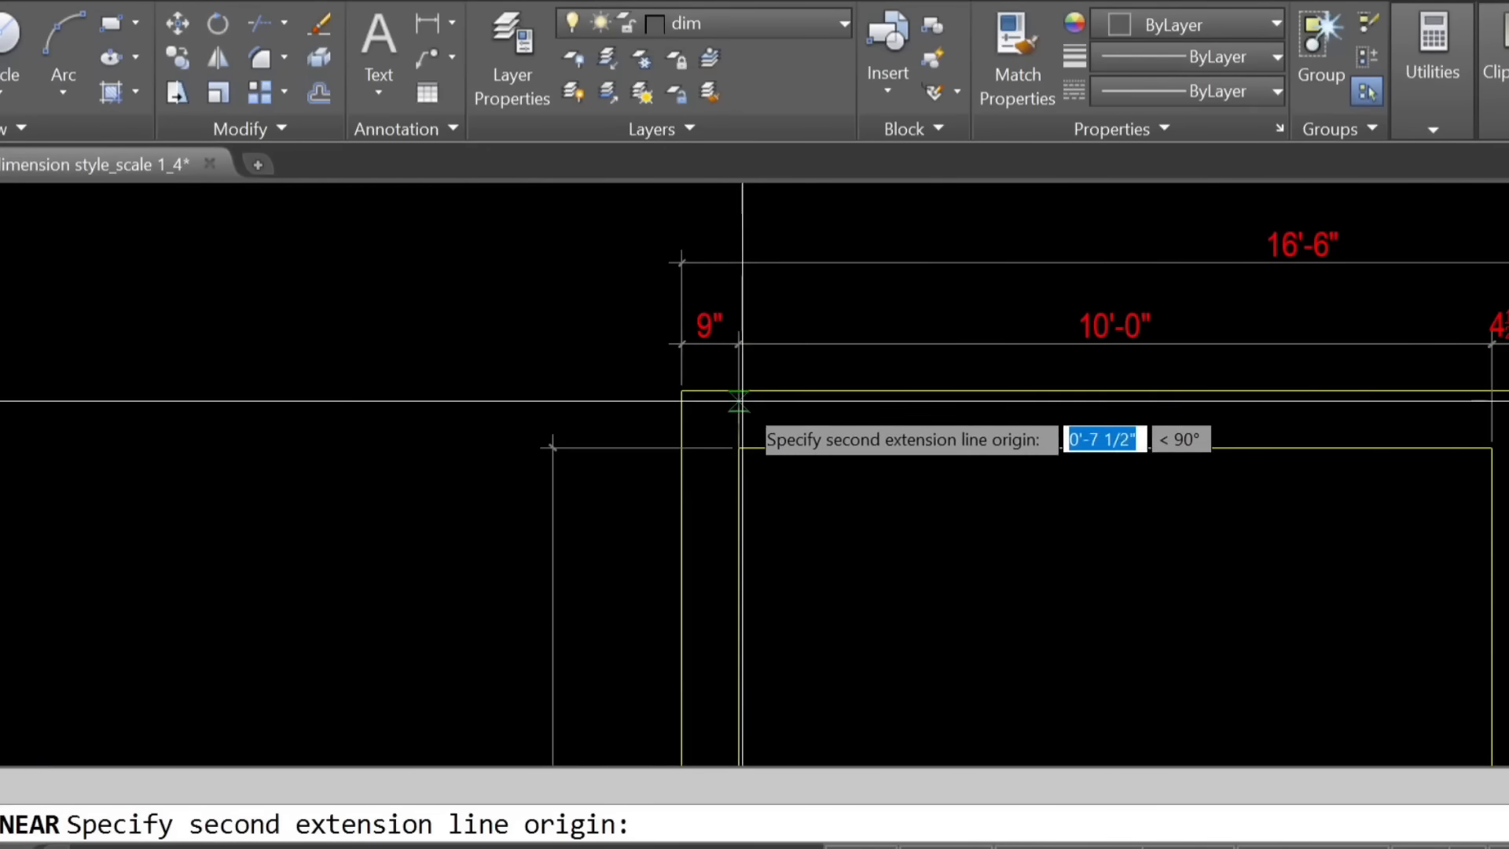
left_click(739, 390)
scroll(556, 450, "up", 6)
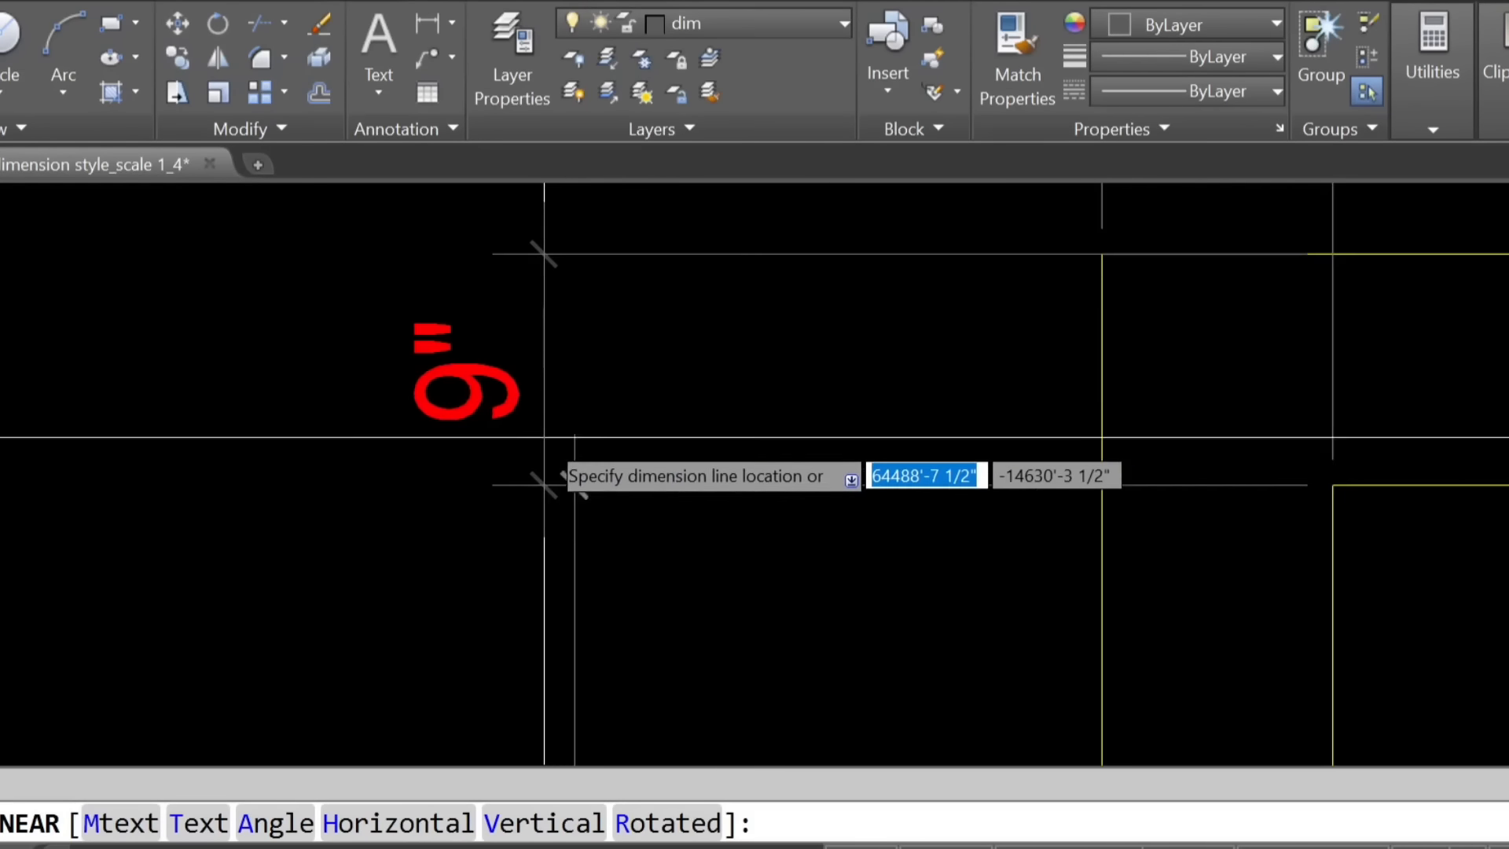
scroll(582, 432, "down", 1)
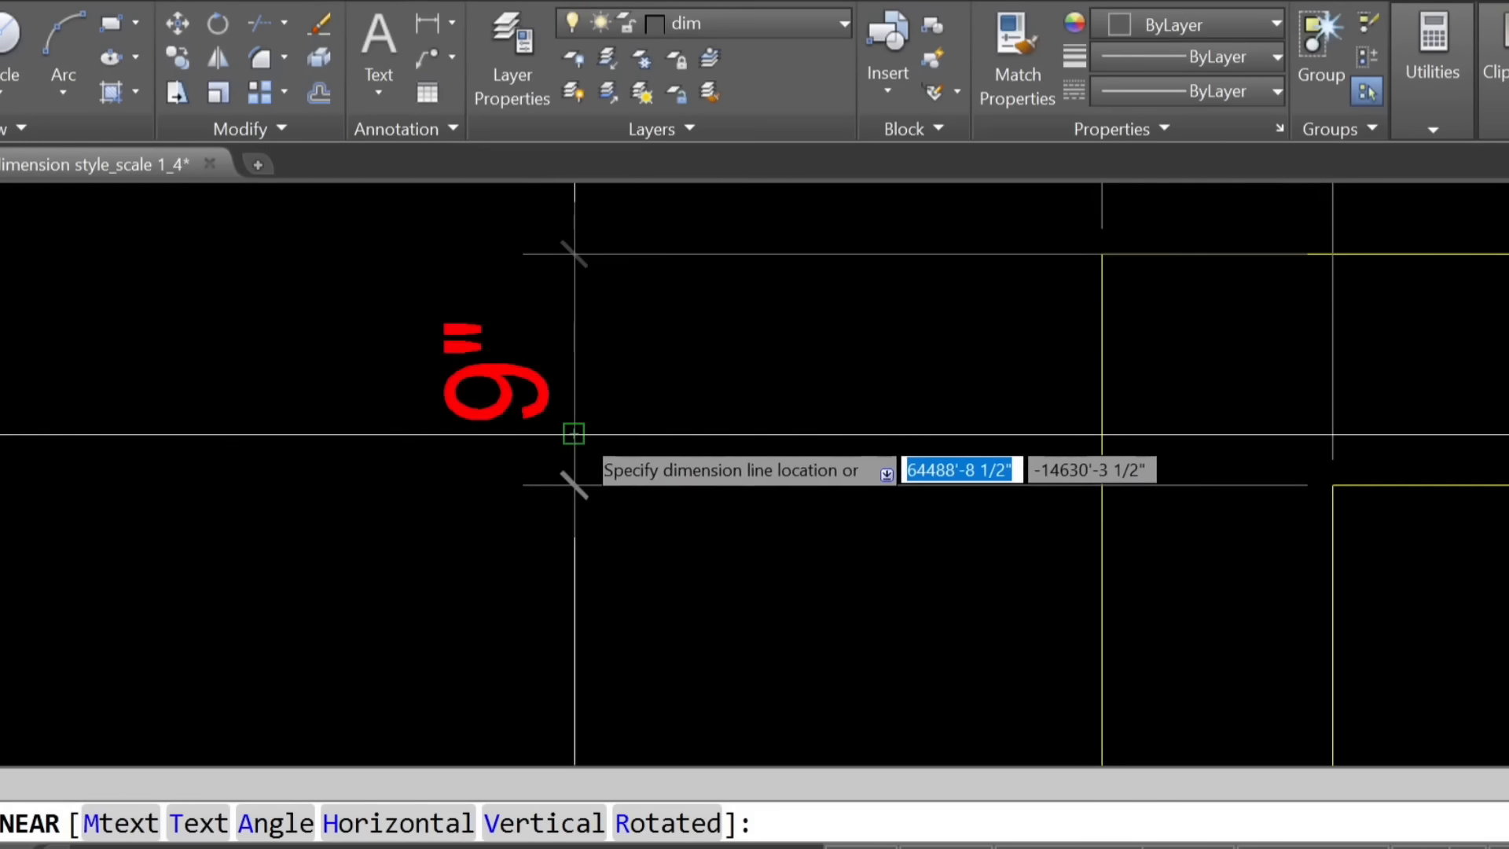
left_click(572, 431)
Examine the dimension texts along the top wall, especially the fraction in the first partition's thickness dimension.
scroll(616, 387, "down", 8)
scroll(812, 340, "up", 8)
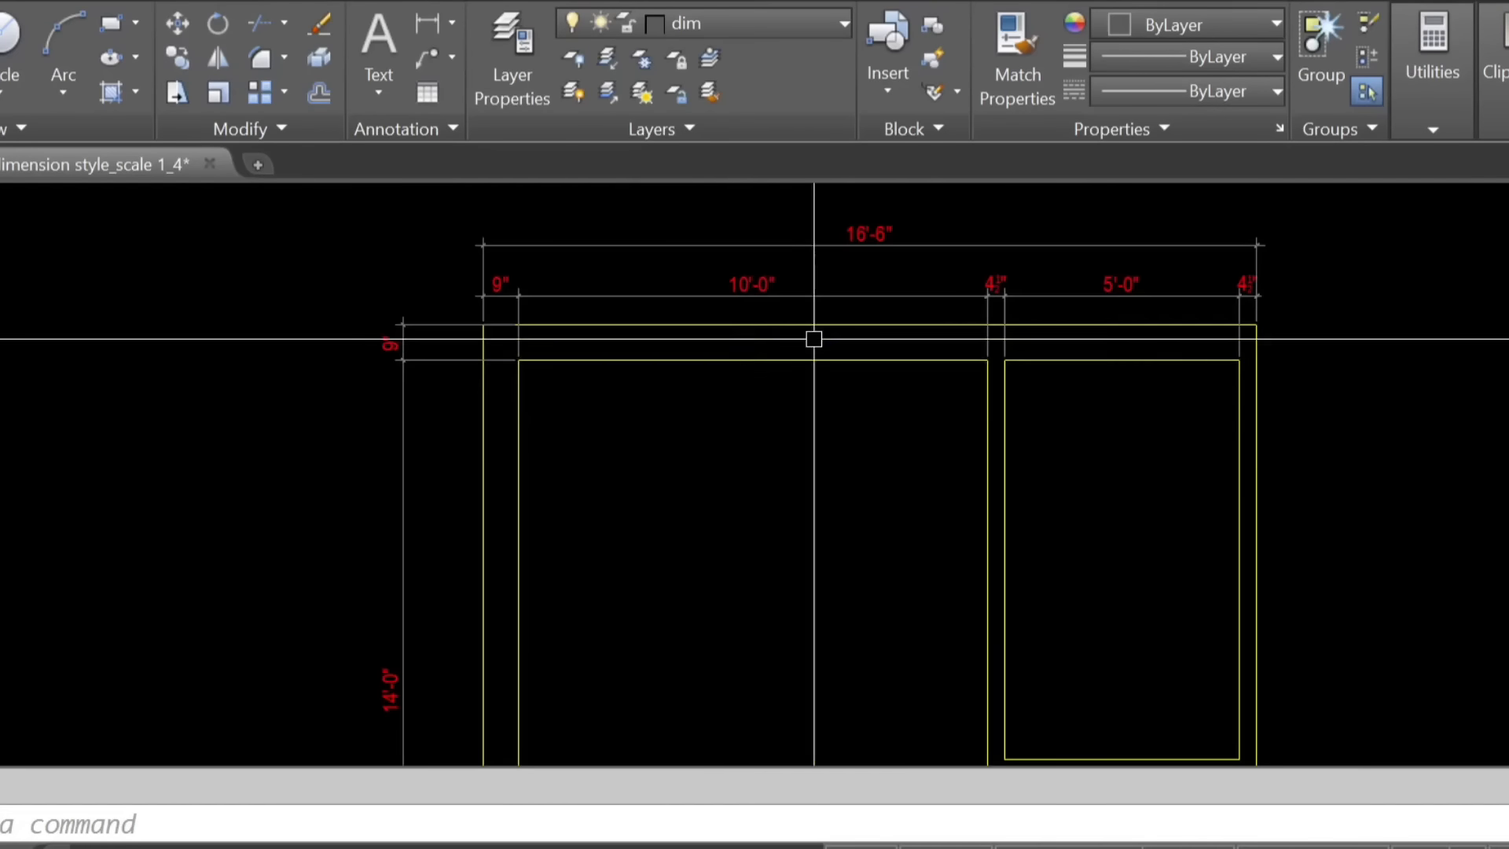
middle_click_drag(1041, 325, 833, 454)
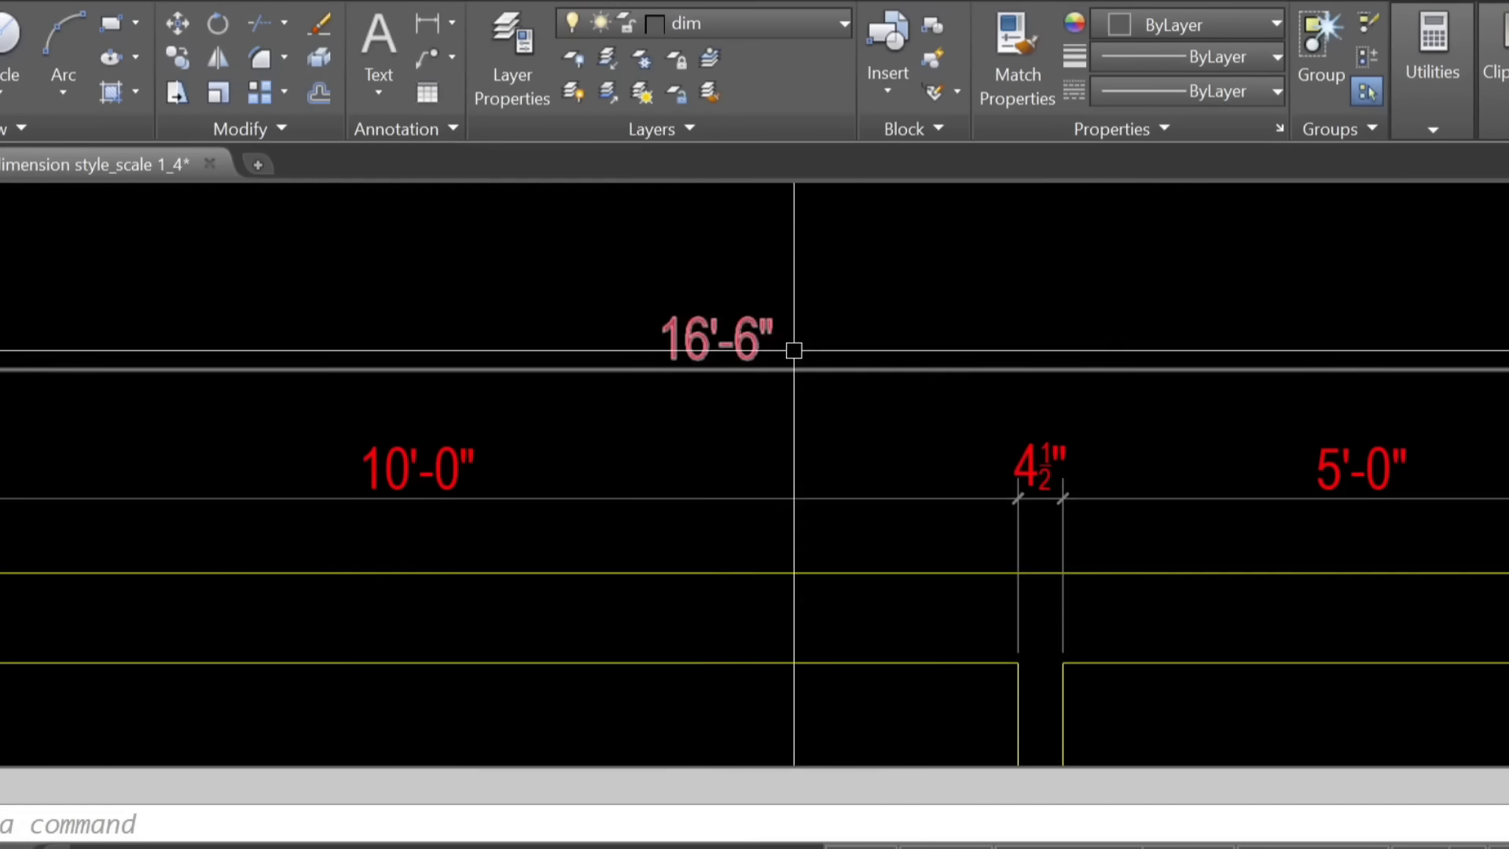
middle_click_drag(822, 394, 872, 393)
middle_click_drag(468, 496, 633, 455)
scroll(1327, 444, "up", 6)
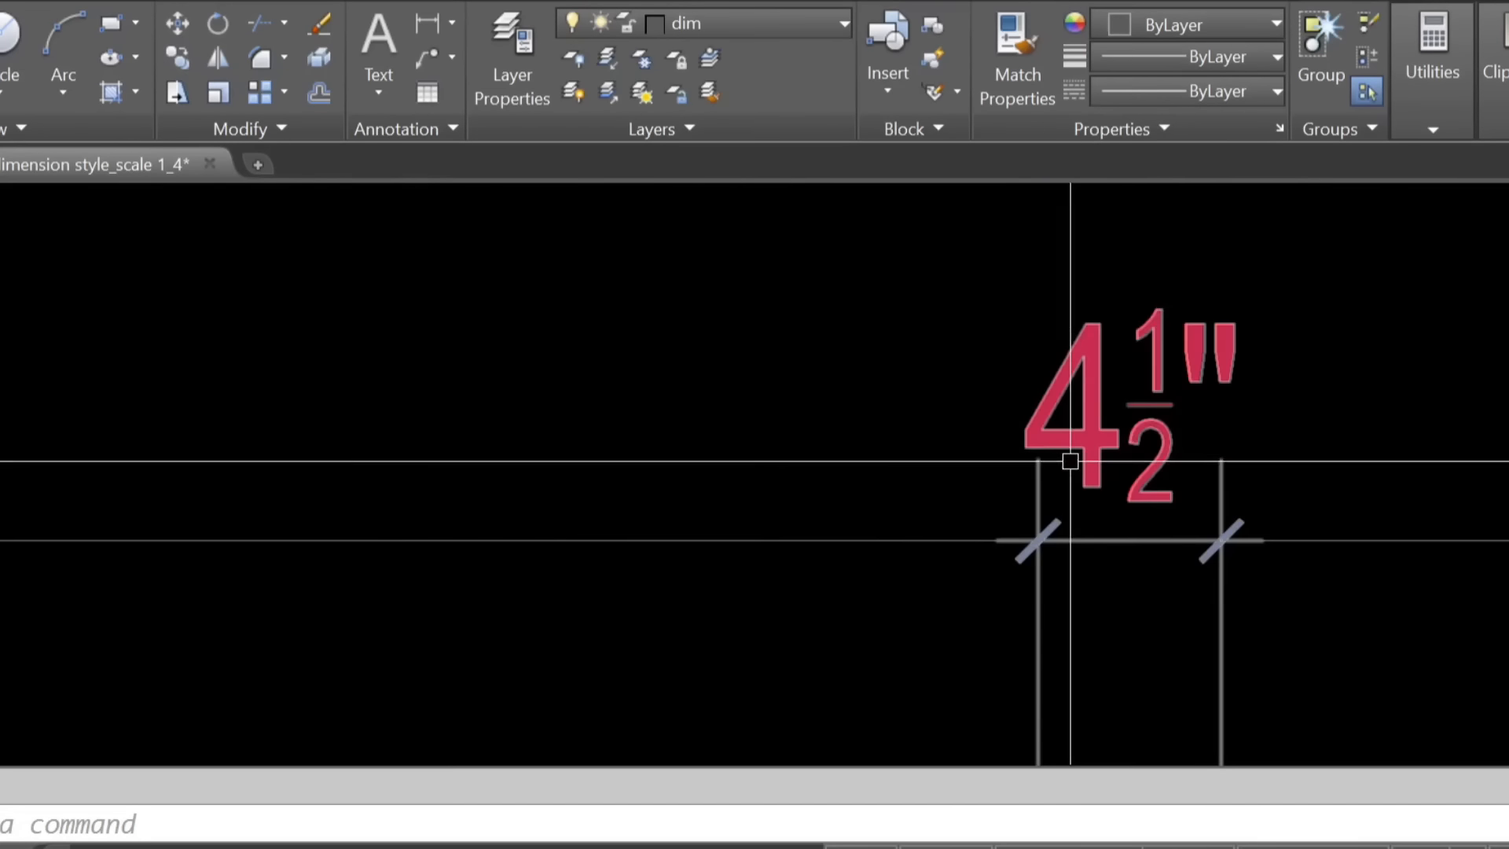
left_click(1155, 398)
middle_click_drag(1155, 398, 878, 450)
key("Escape")
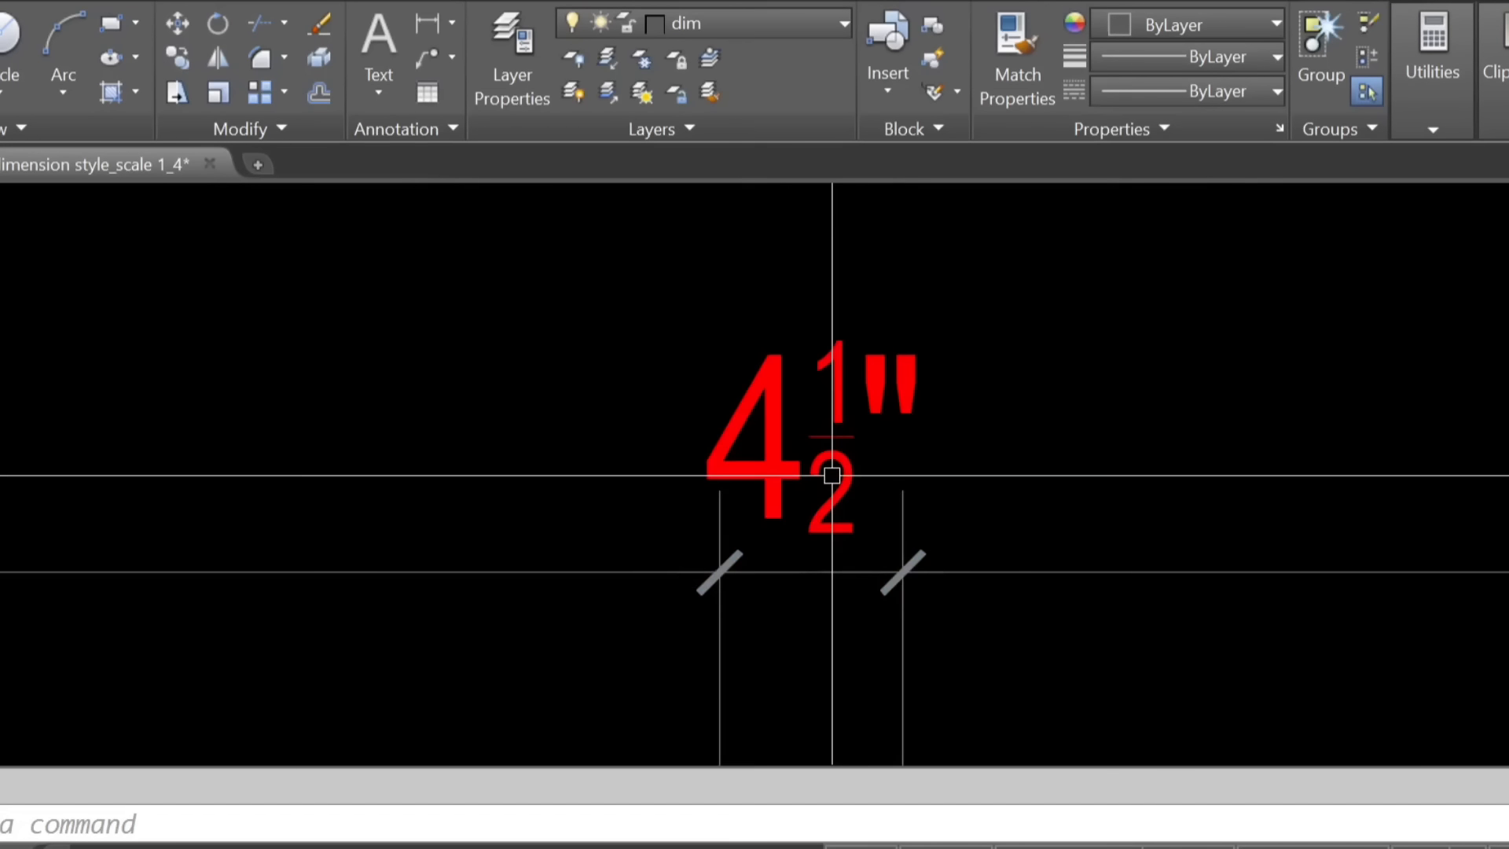
Modify the scale 1_4 dimension style to use a fraction height scale of 1.0.
type("d")
key("Return")
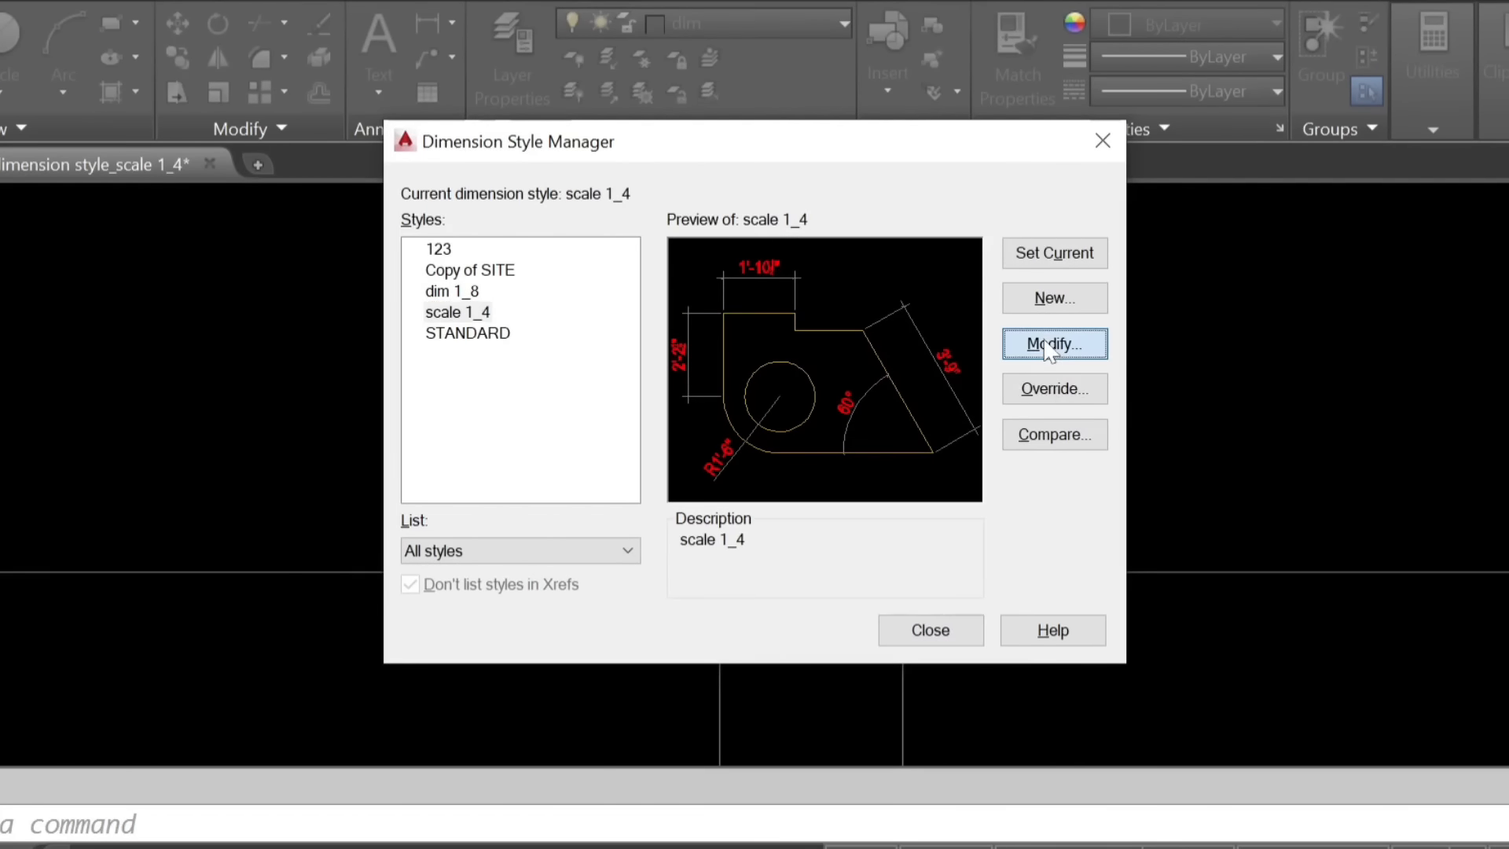
key("Return")
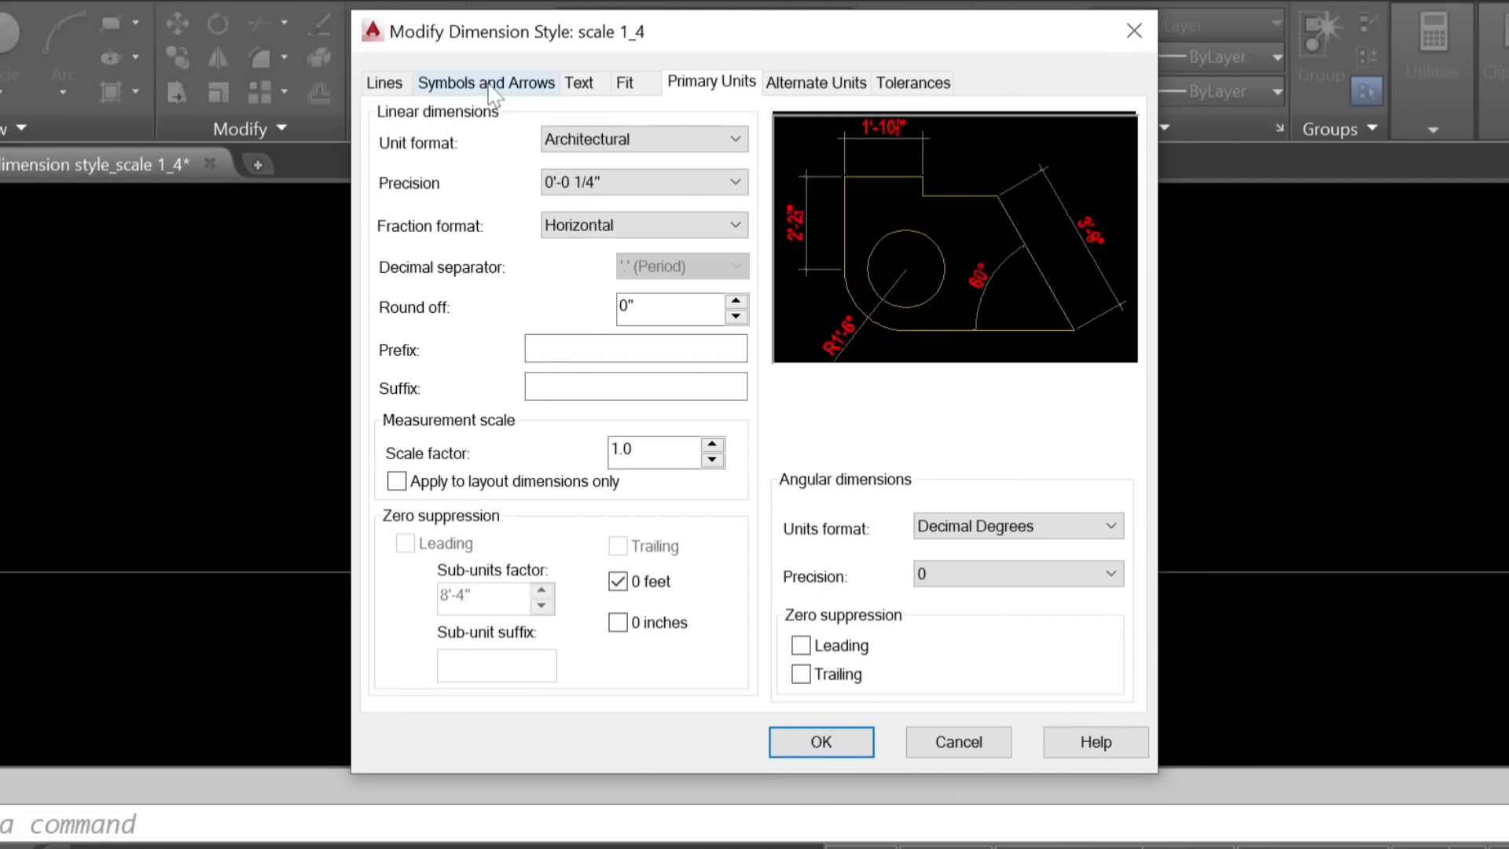
left_click(579, 85)
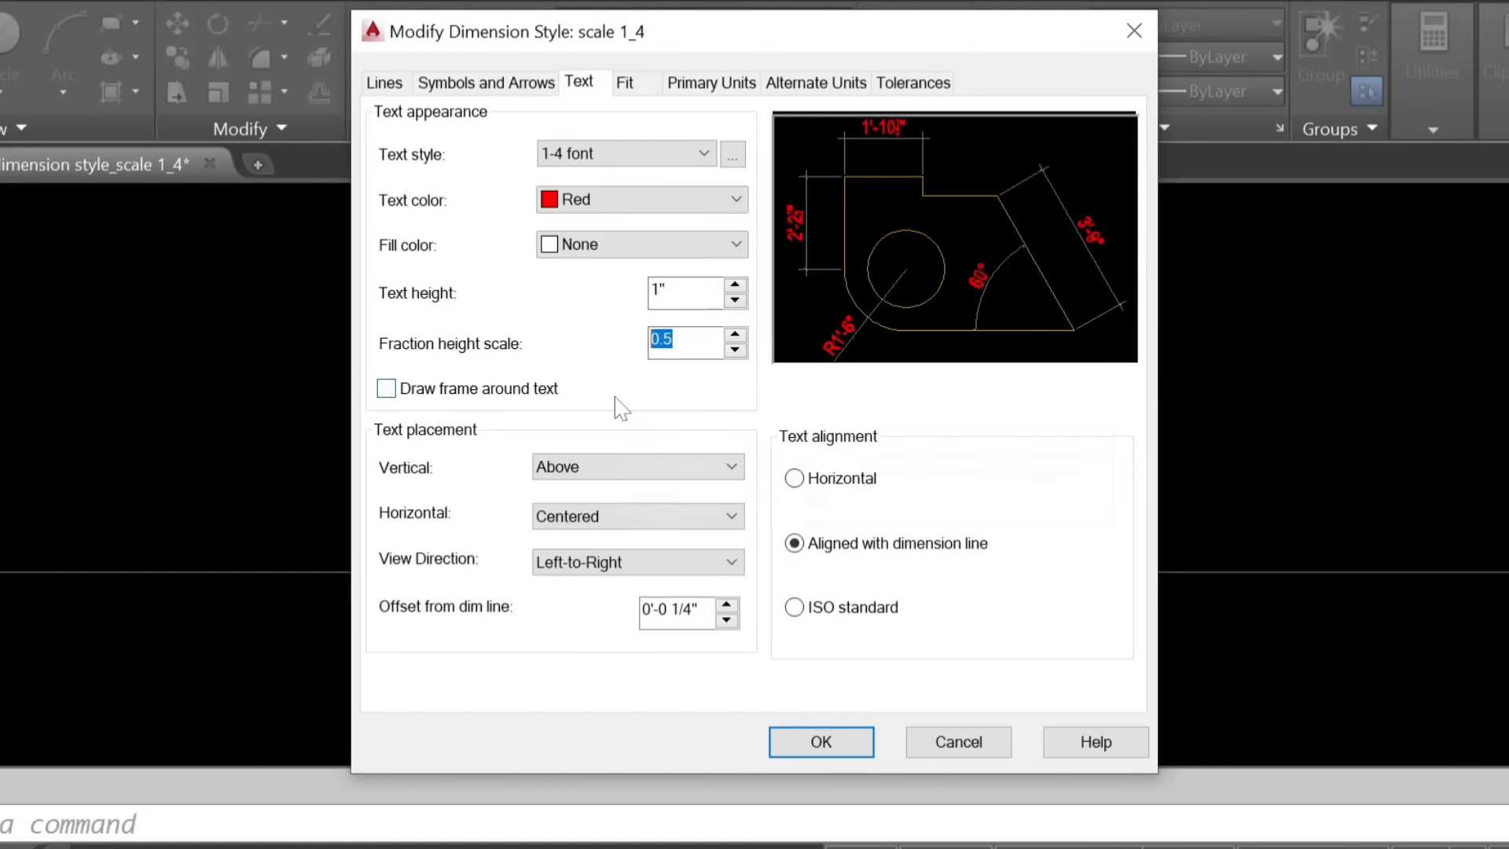
left_click(814, 754)
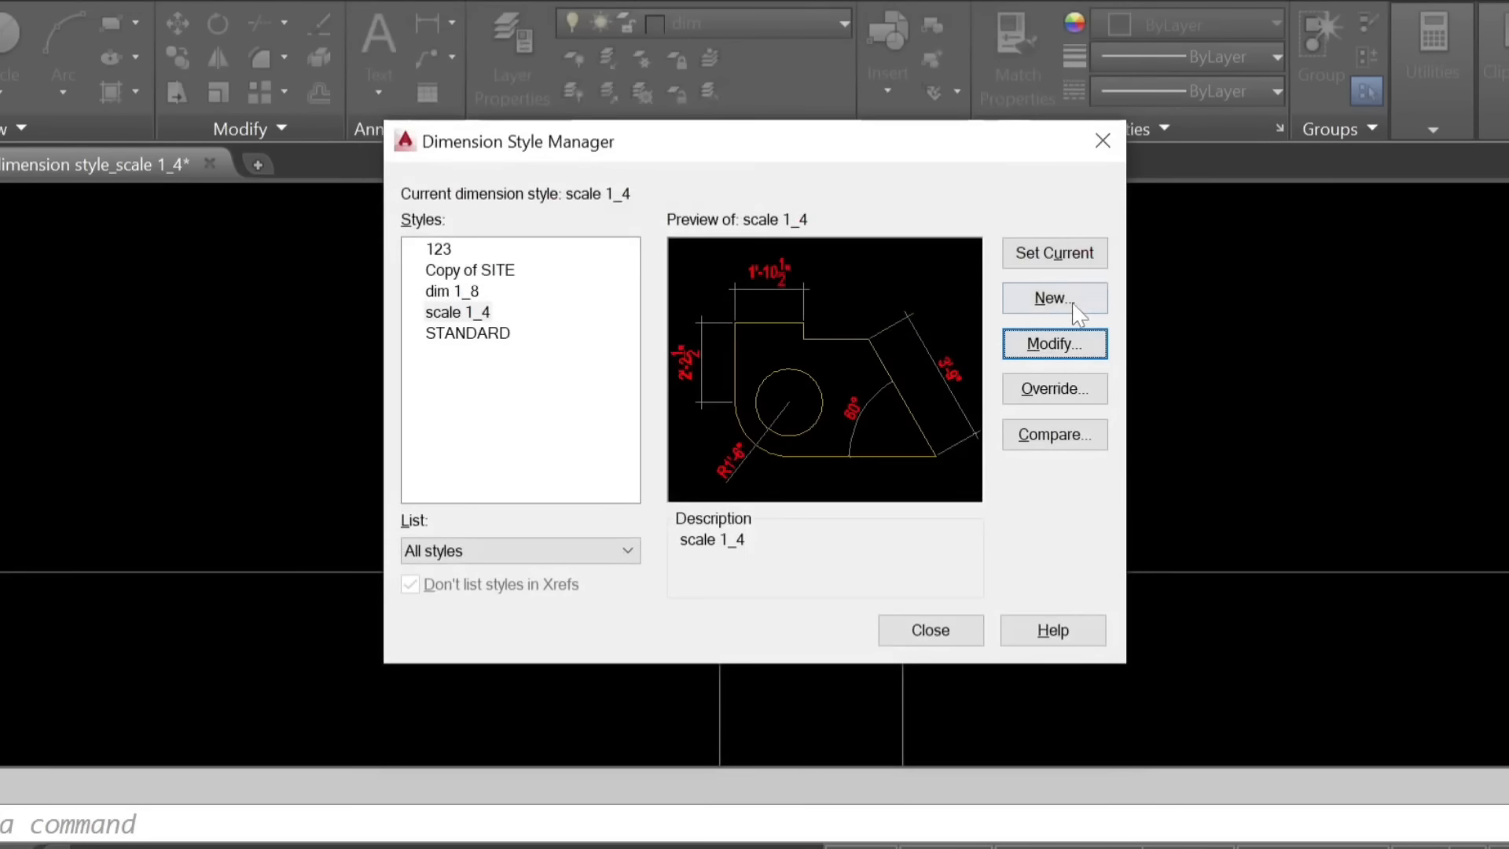
left_click(915, 620)
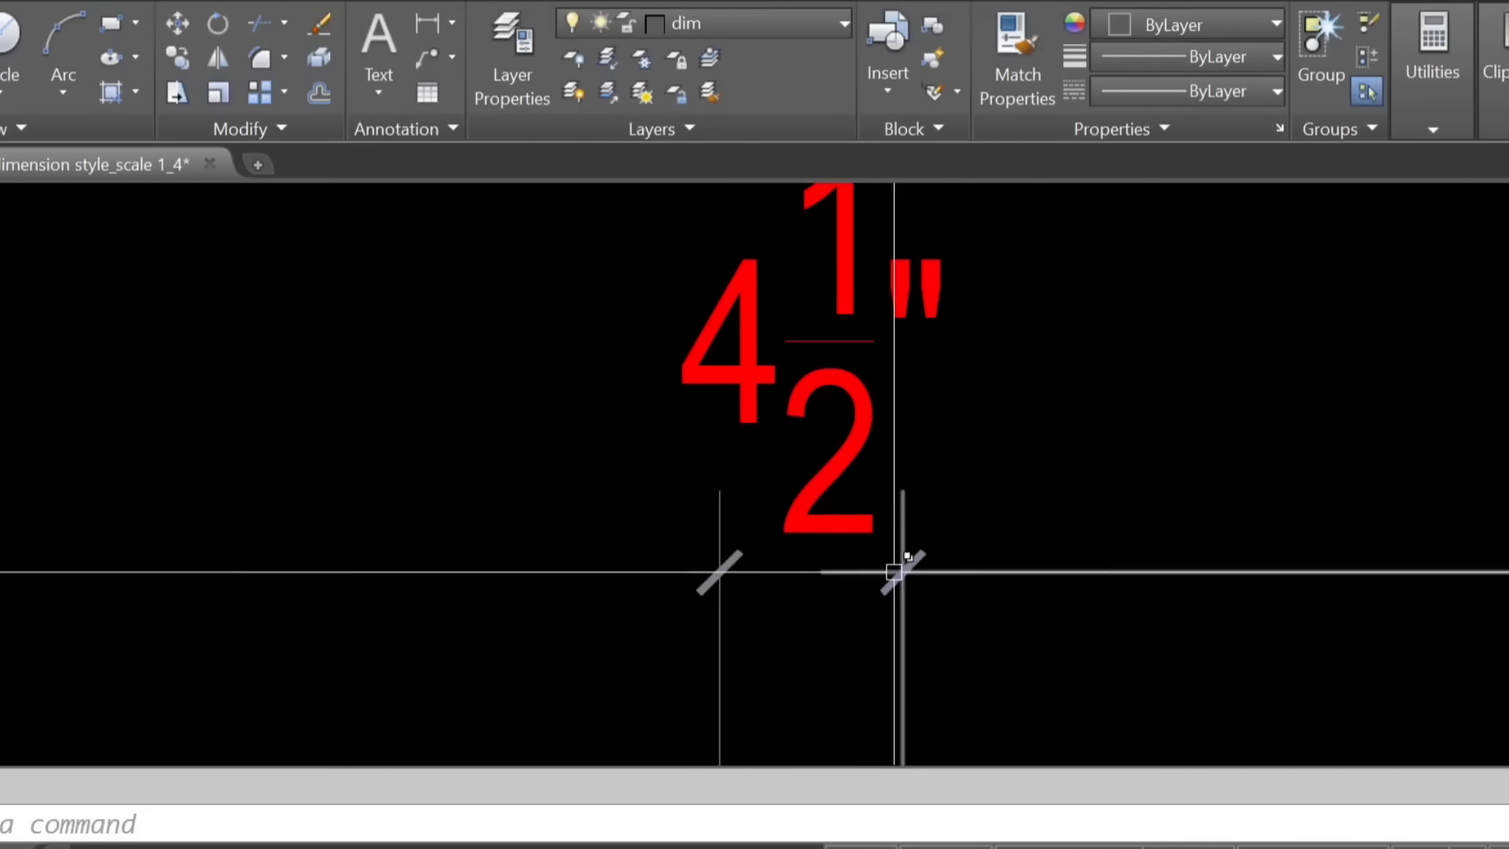
Mark the first partition's thickness dimension text with a temporary red circle and erase the circle again.
scroll(748, 539, "down", 4)
scroll(615, 583, "up", 3)
type("c")
key("Return")
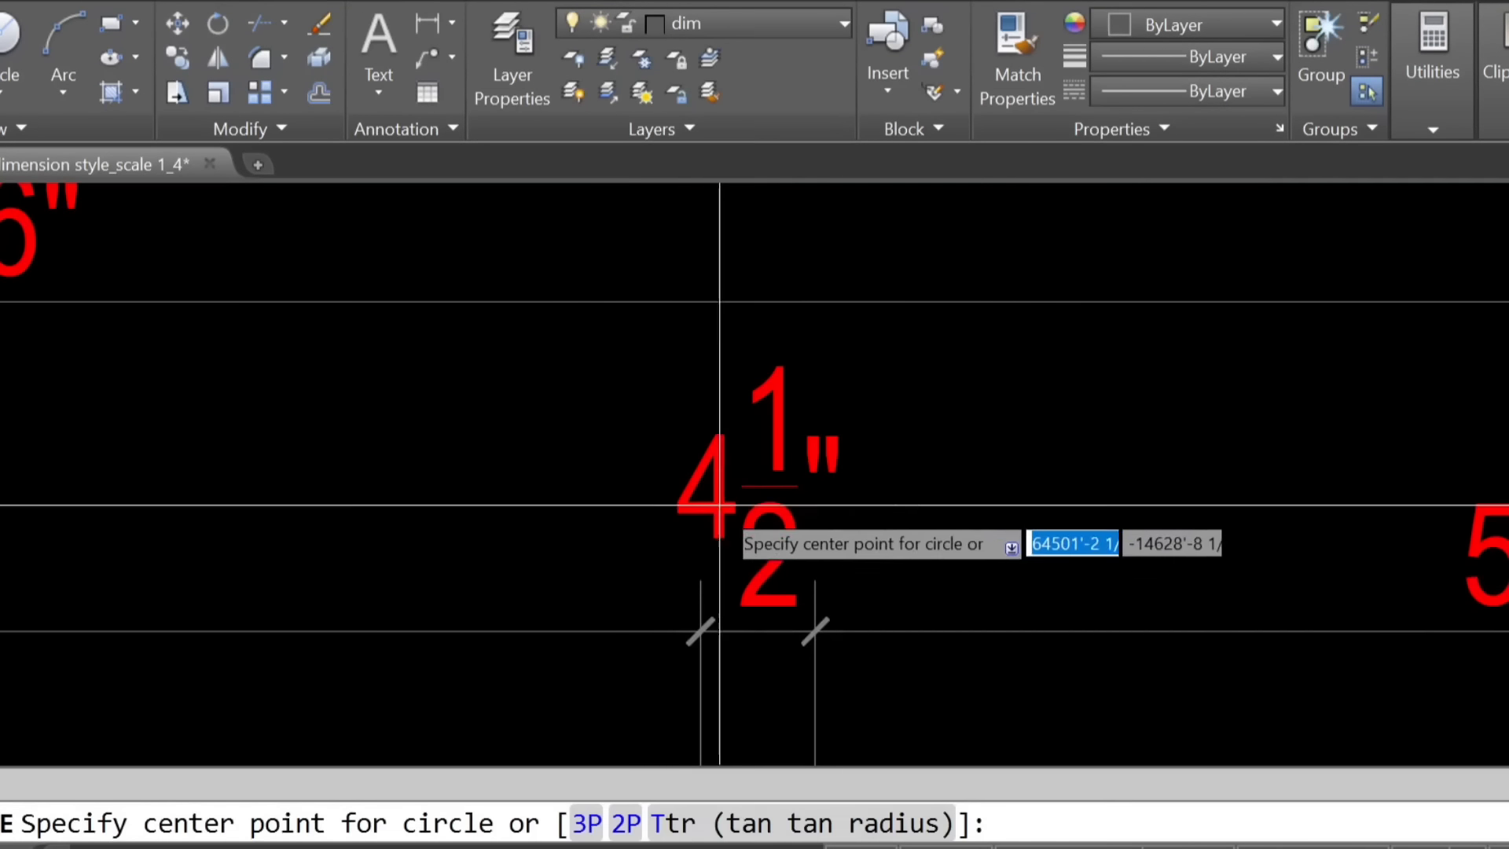
left_click(726, 504)
left_click(893, 322)
left_click(854, 377)
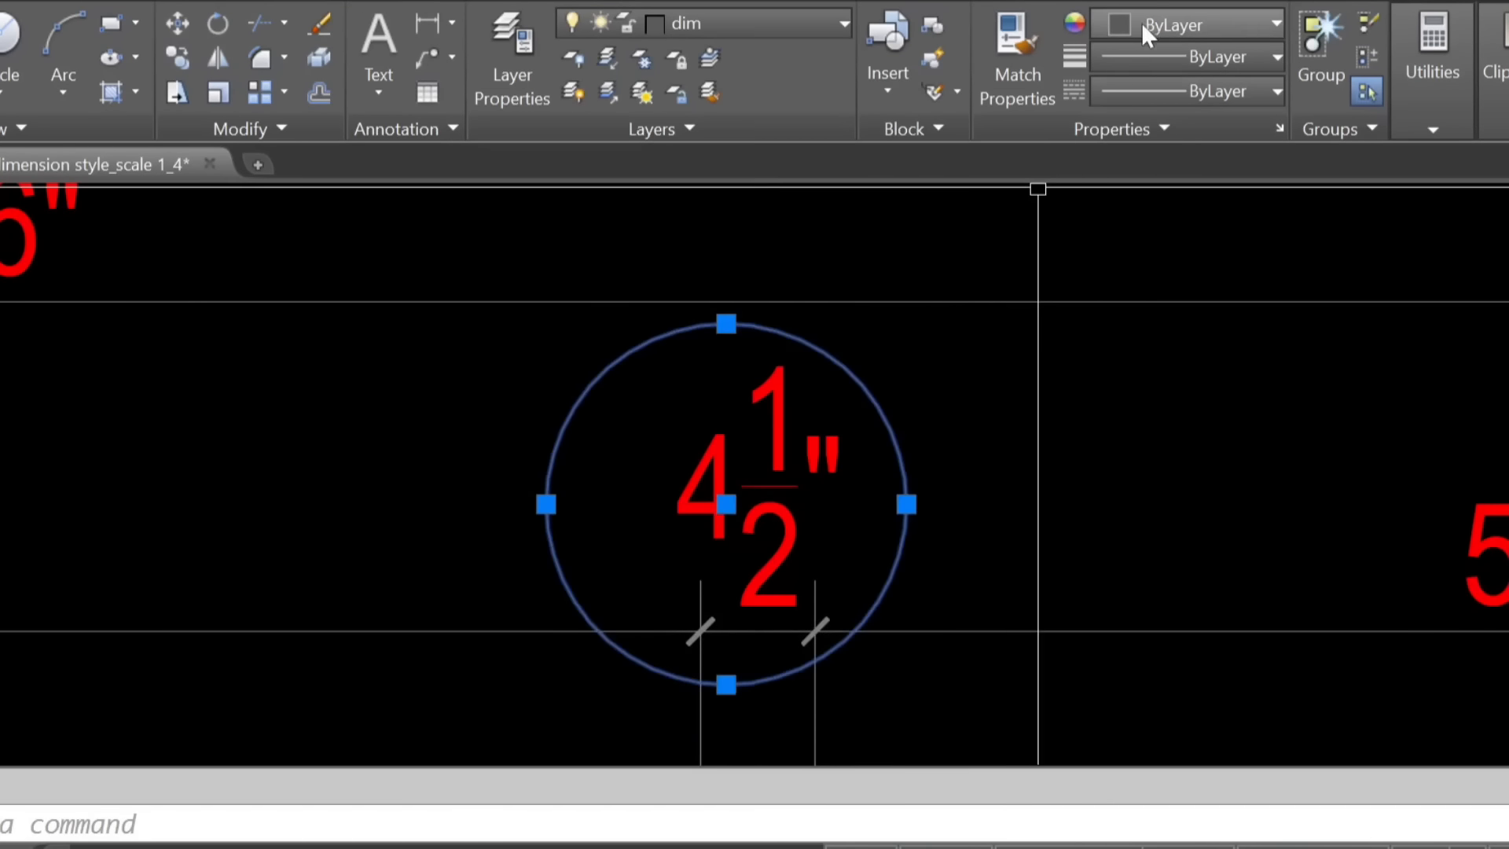
left_click(1187, 24)
left_click(1112, 320)
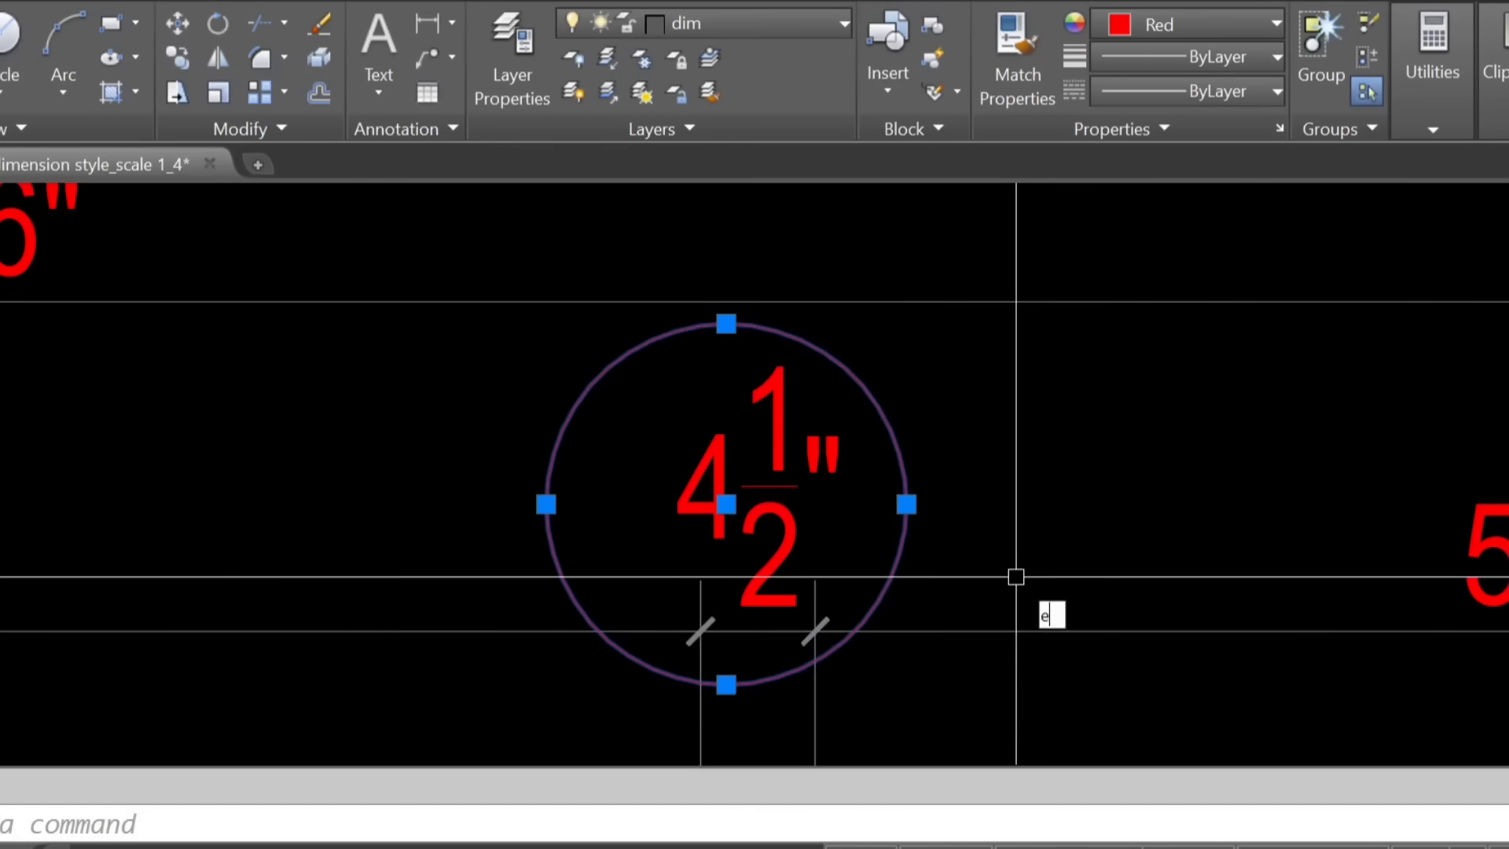
key("Delete")
Set the fraction height scale of the scale 1_4 dimension style back to 0.5.
type("d")
key("Return")
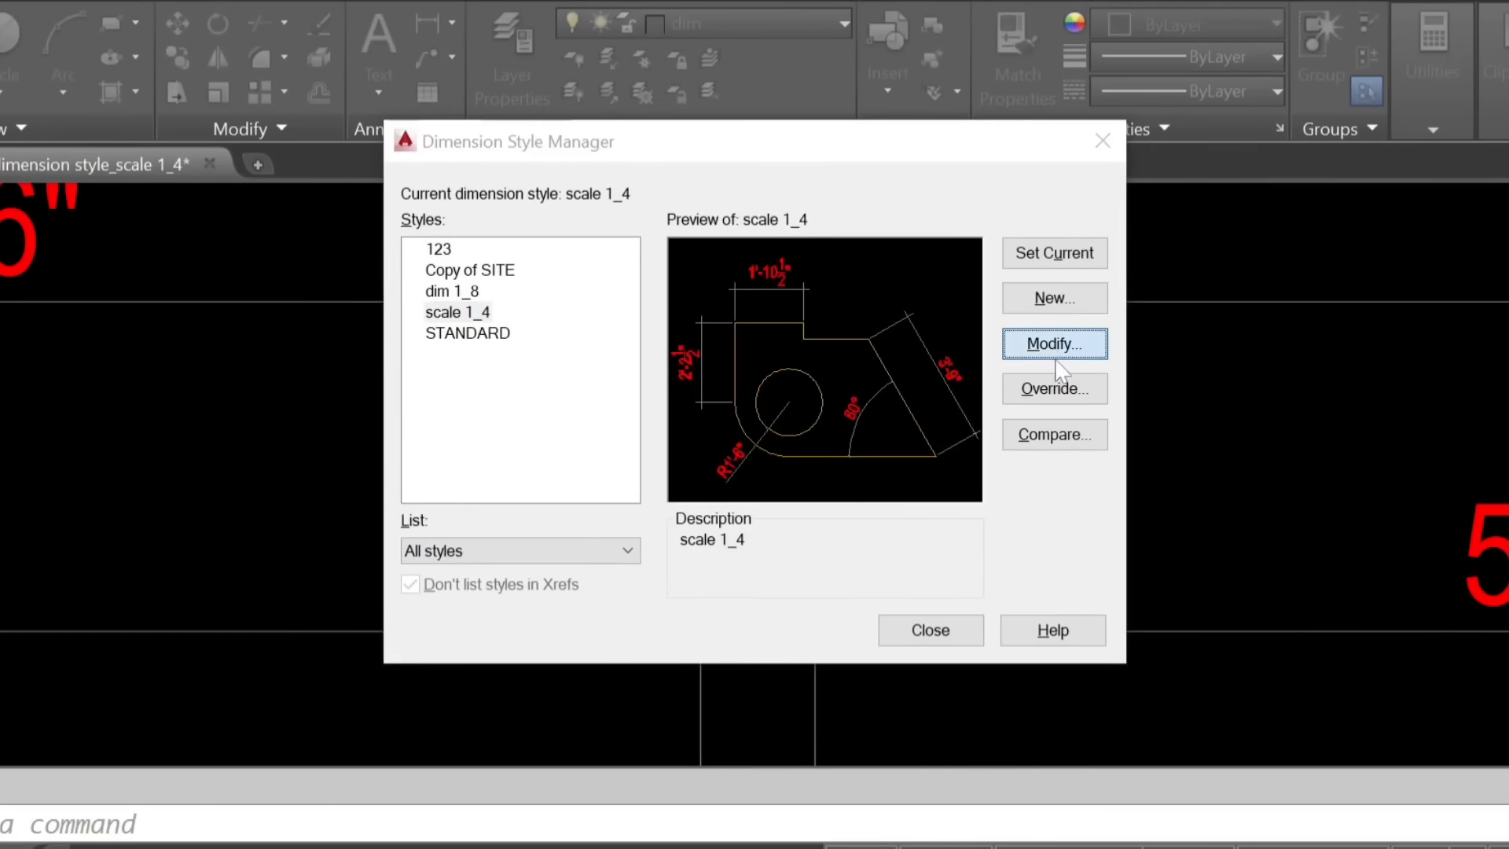
left_click(1054, 353)
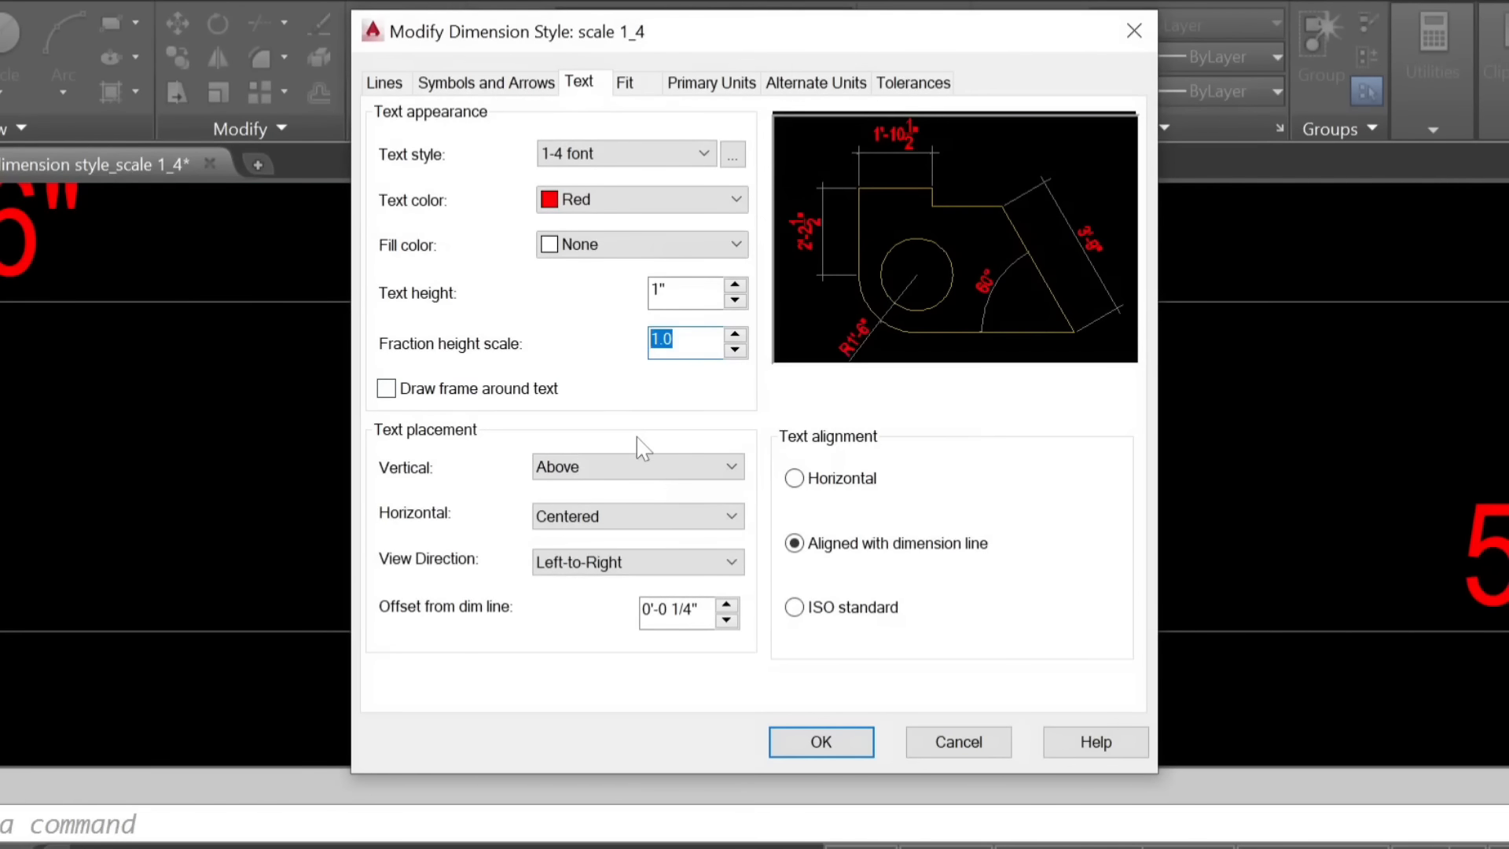
left_click(821, 742)
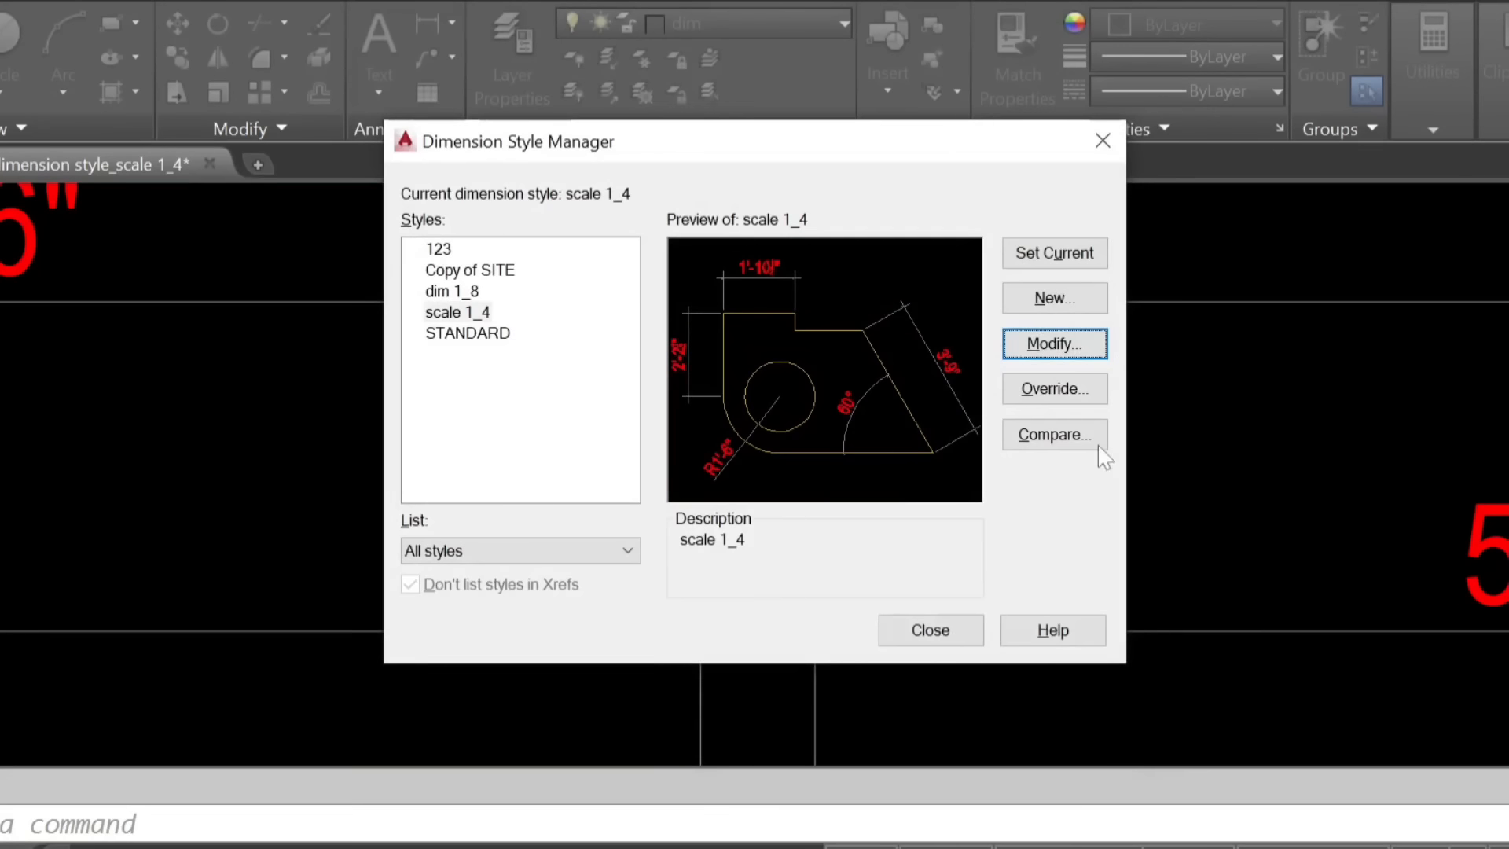
left_click(946, 635)
Draw a circle around the first partition's reduced fraction text and colour it red to highlight it.
type("c")
key("Return")
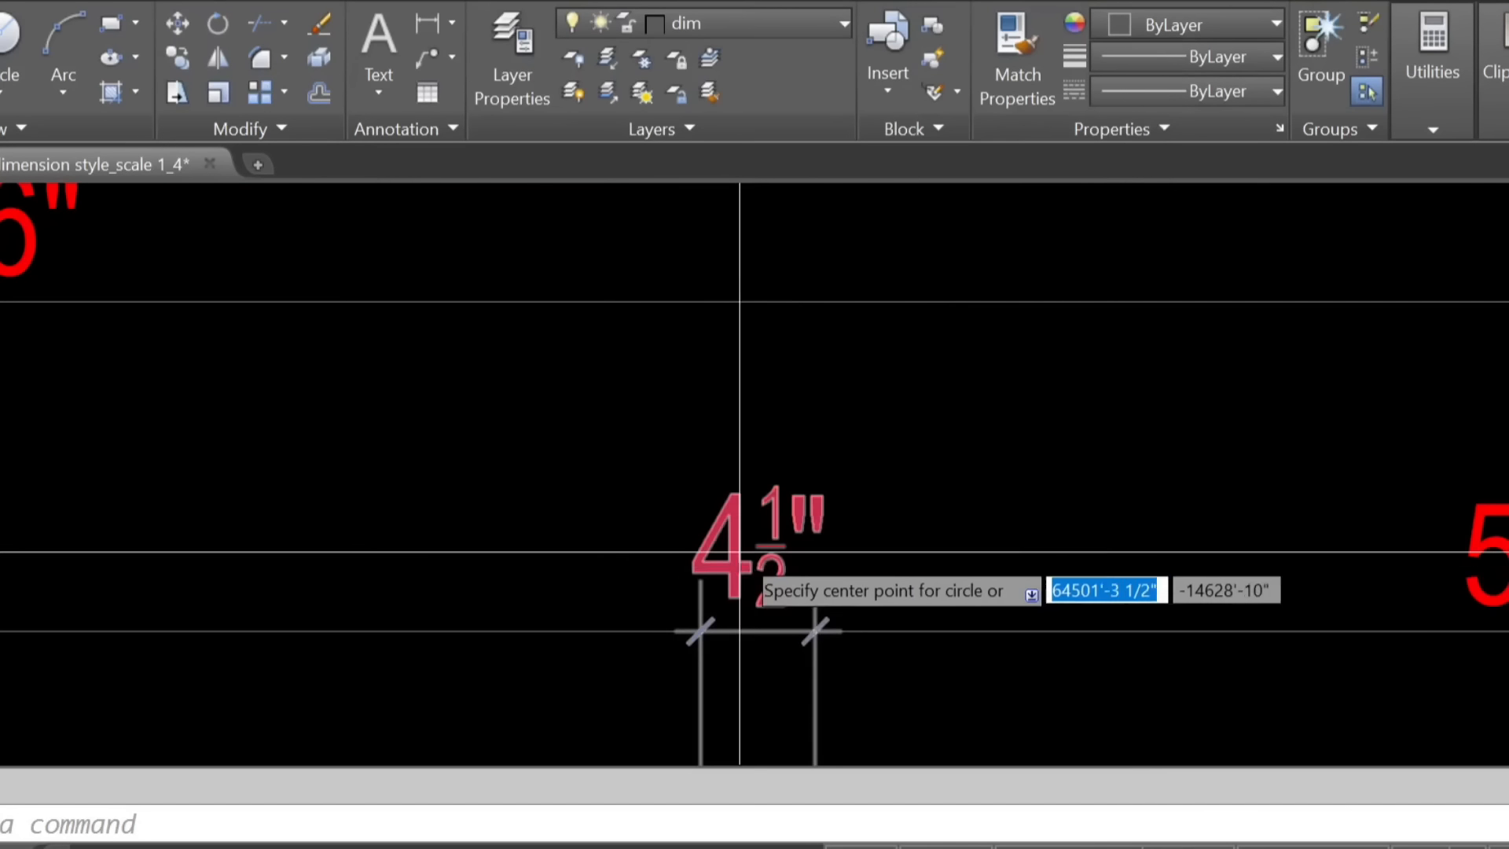
scroll(746, 533, "up", 4)
left_click(751, 535)
scroll(850, 387, "down", 4)
left_click(914, 433)
type("m")
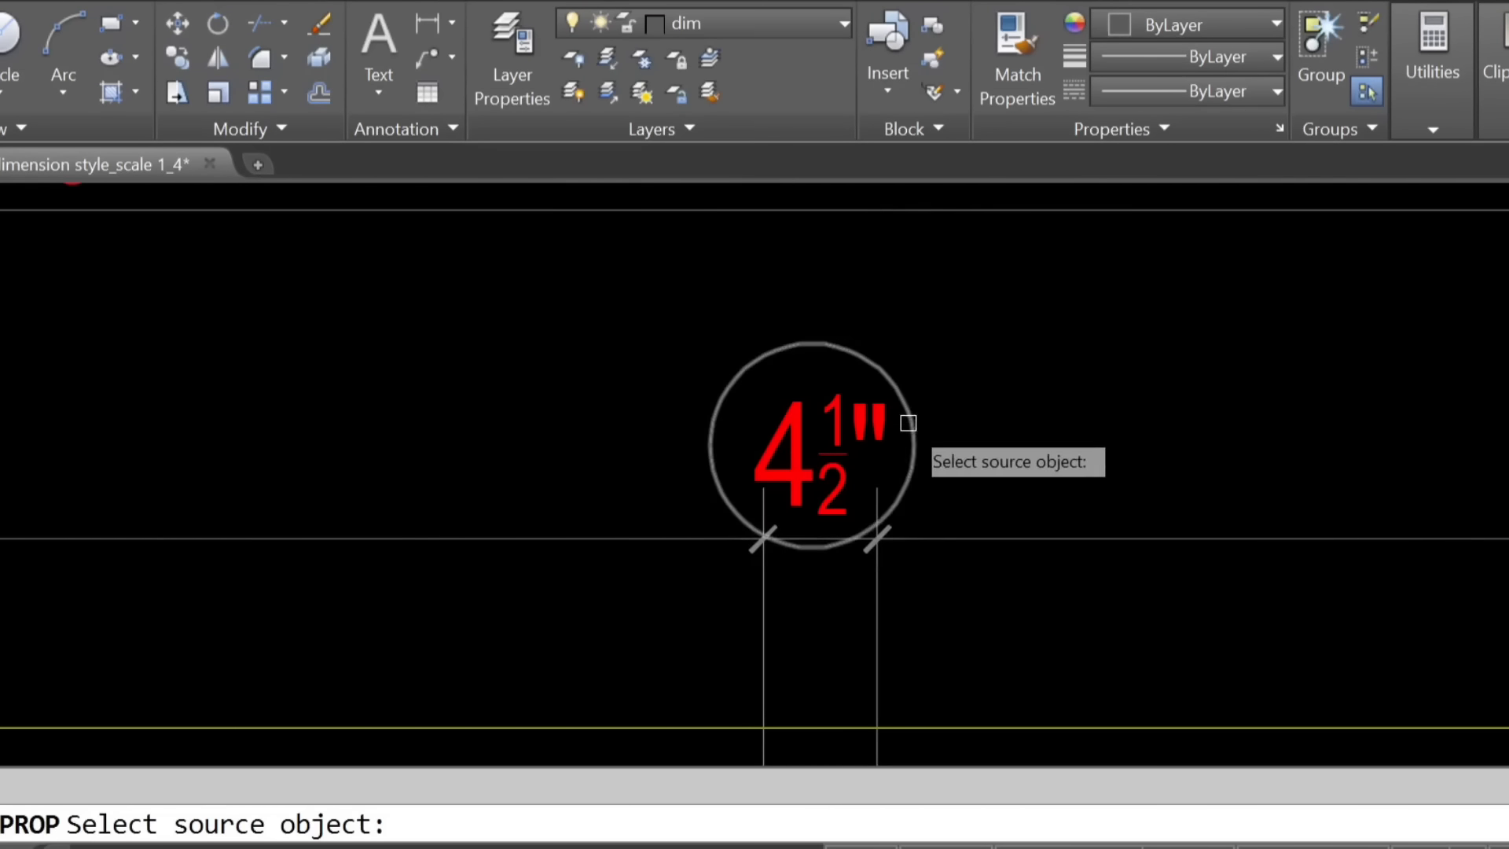
key("Escape")
left_click(910, 423)
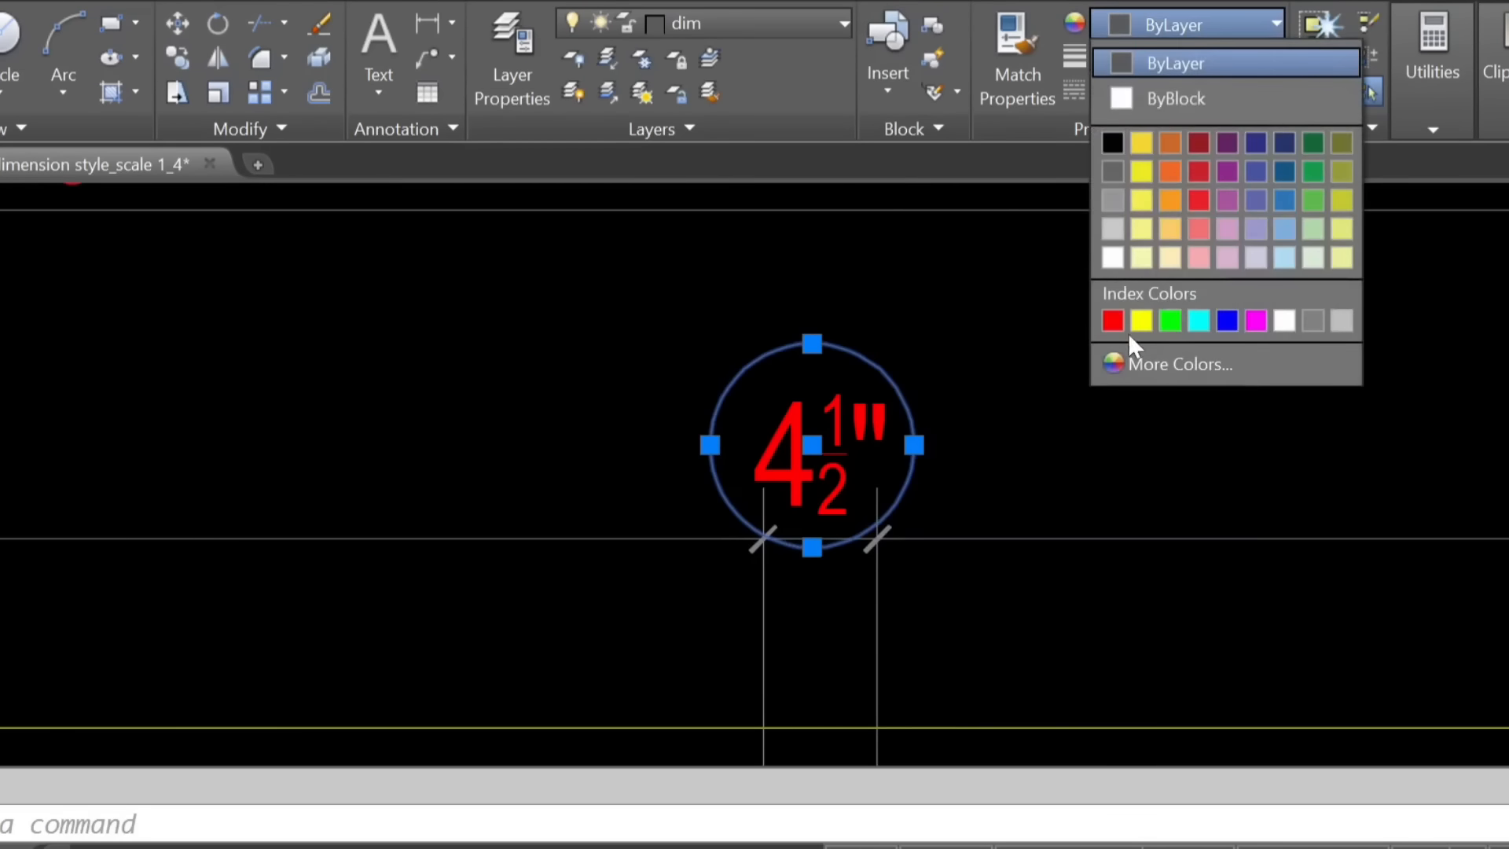
left_click(1128, 328)
key("Escape")
Examine the dimension texts along the top wall and down the left side of the plan.
scroll(825, 389, "down", 4)
scroll(820, 394, "down", 5)
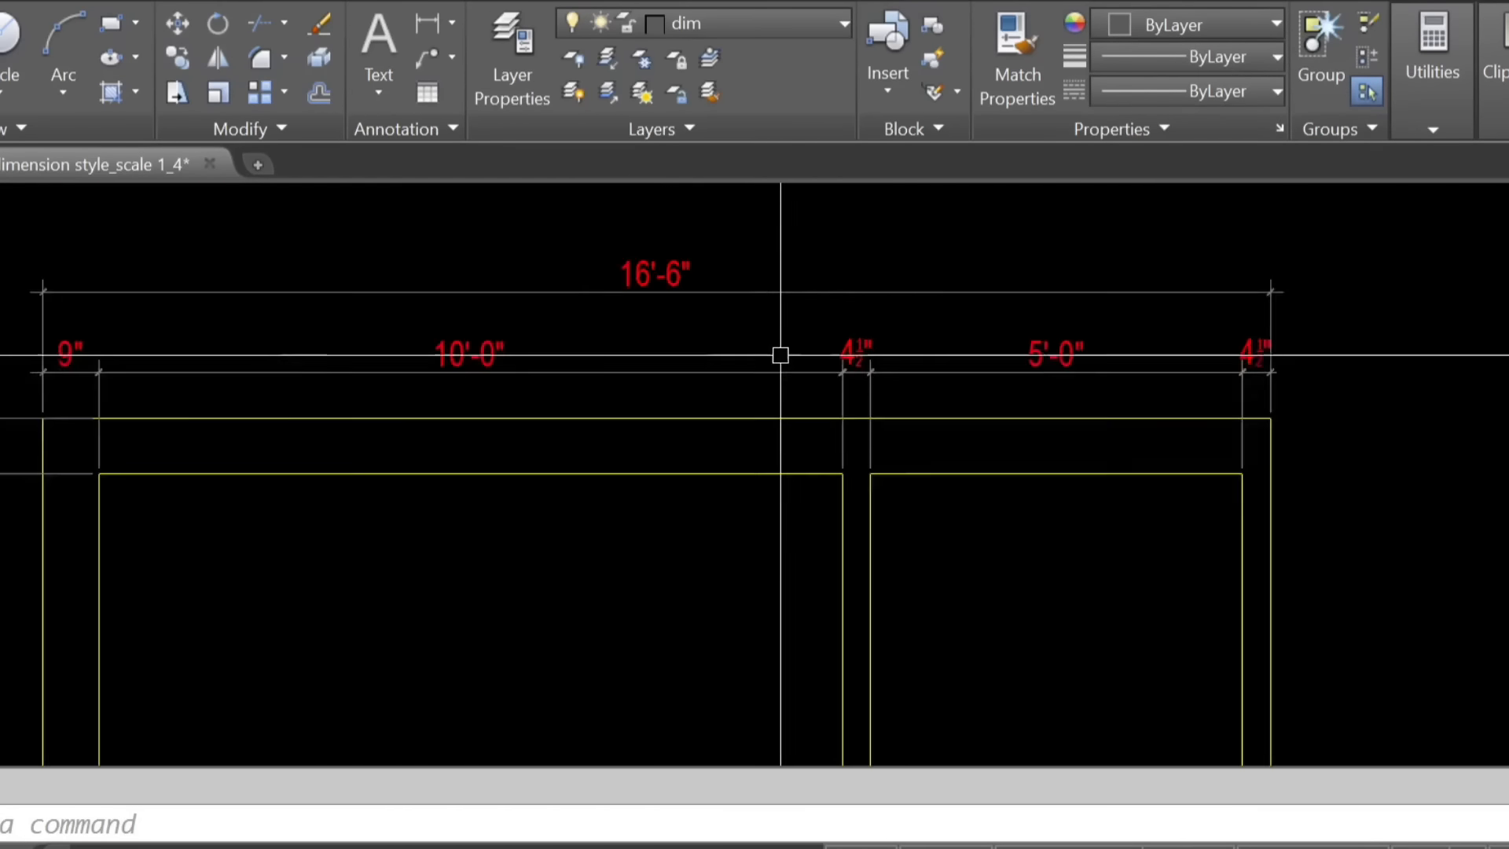
middle_click_drag(595, 619, 623, 663)
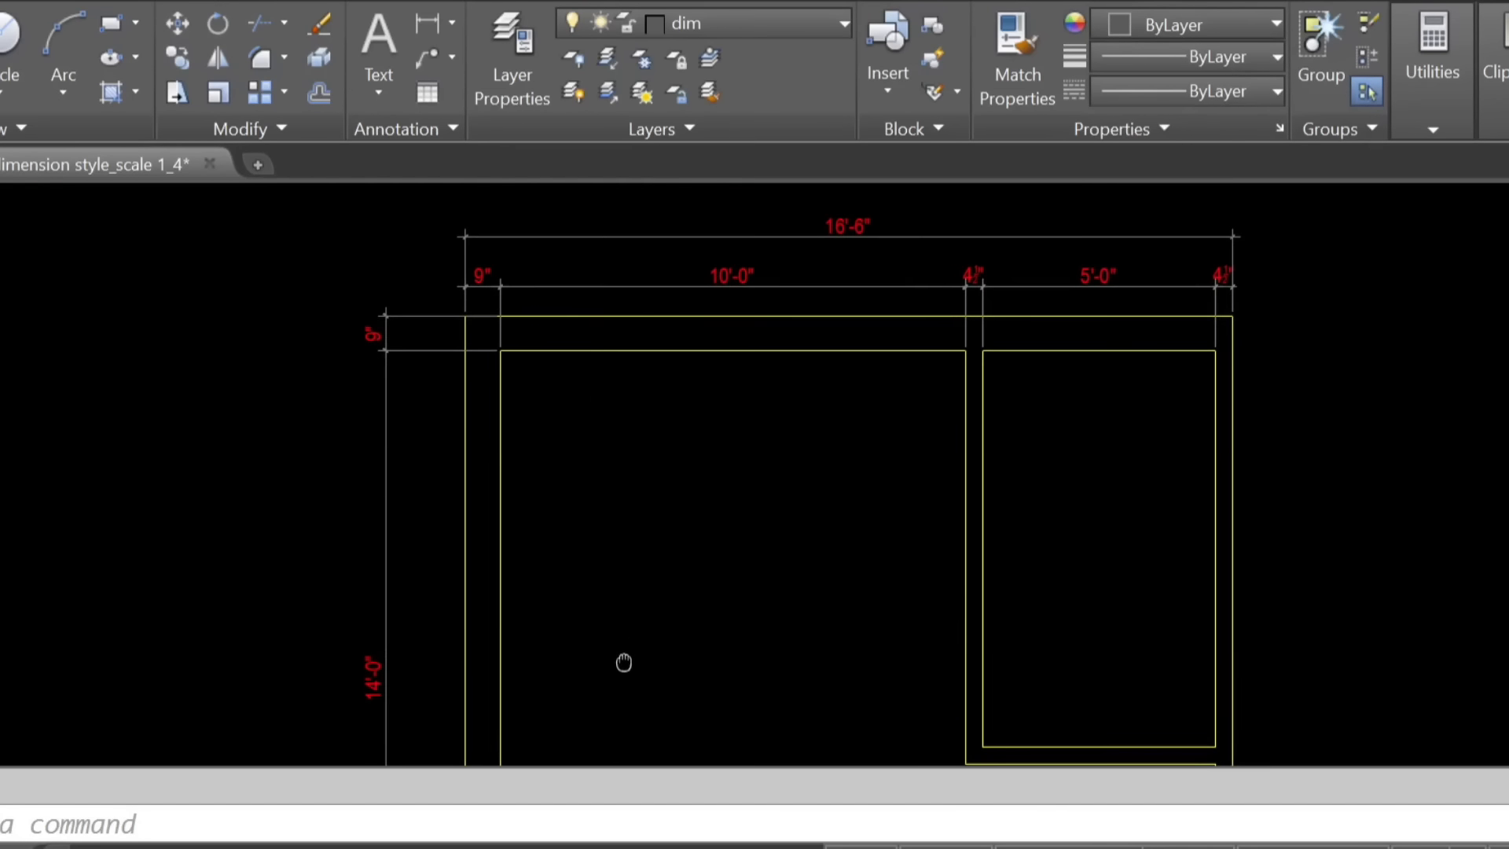
scroll(746, 303, "up", 2)
mouse_move(697, 364)
middle_mouse_down()
mouse_move(687, 448)
mouse_move(703, 350)
middle_mouse_up()
scroll(687, 448, "down", 2)
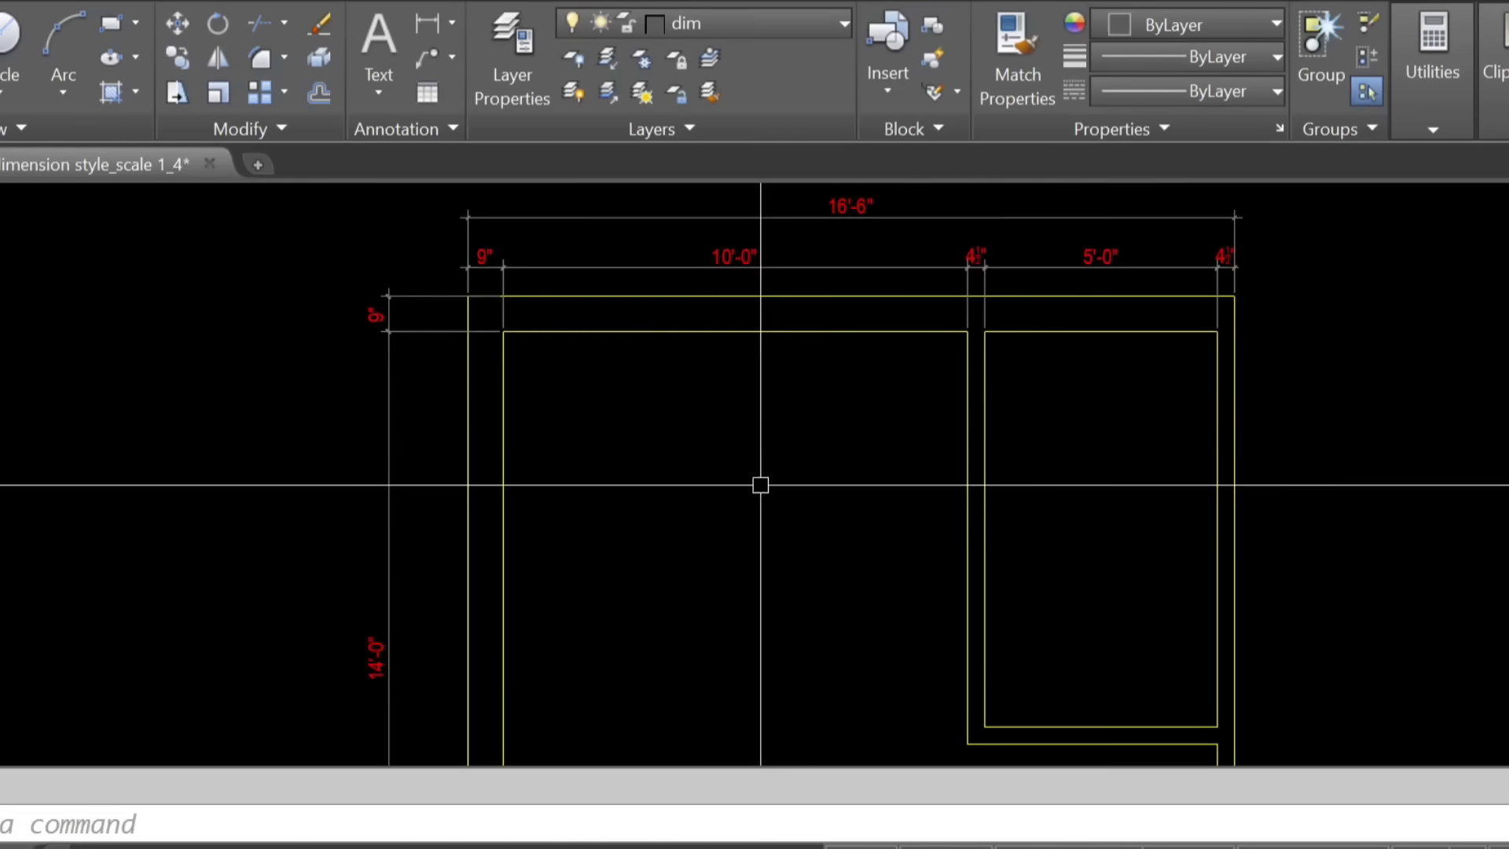
middle_click_drag(760, 437, 765, 548)
scroll(453, 411, "up", 2)
mouse_move(608, 455)
middle_mouse_down()
mouse_move(779, 593)
mouse_move(811, 508)
middle_mouse_up()
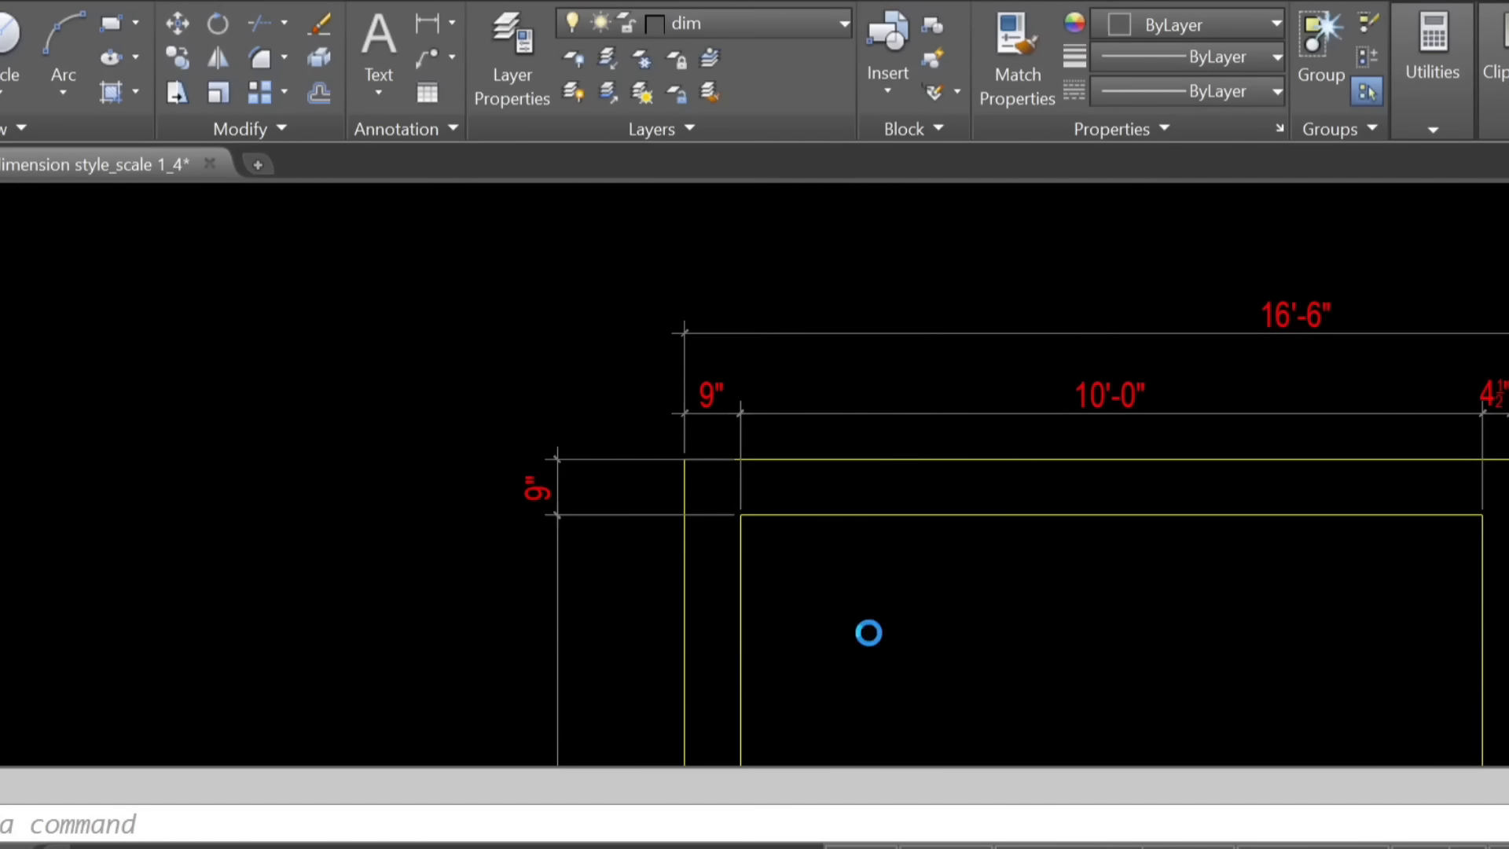
Open the plot settings for model space and set the plot area to a window over the plan's upper part.
left_click(968, 491)
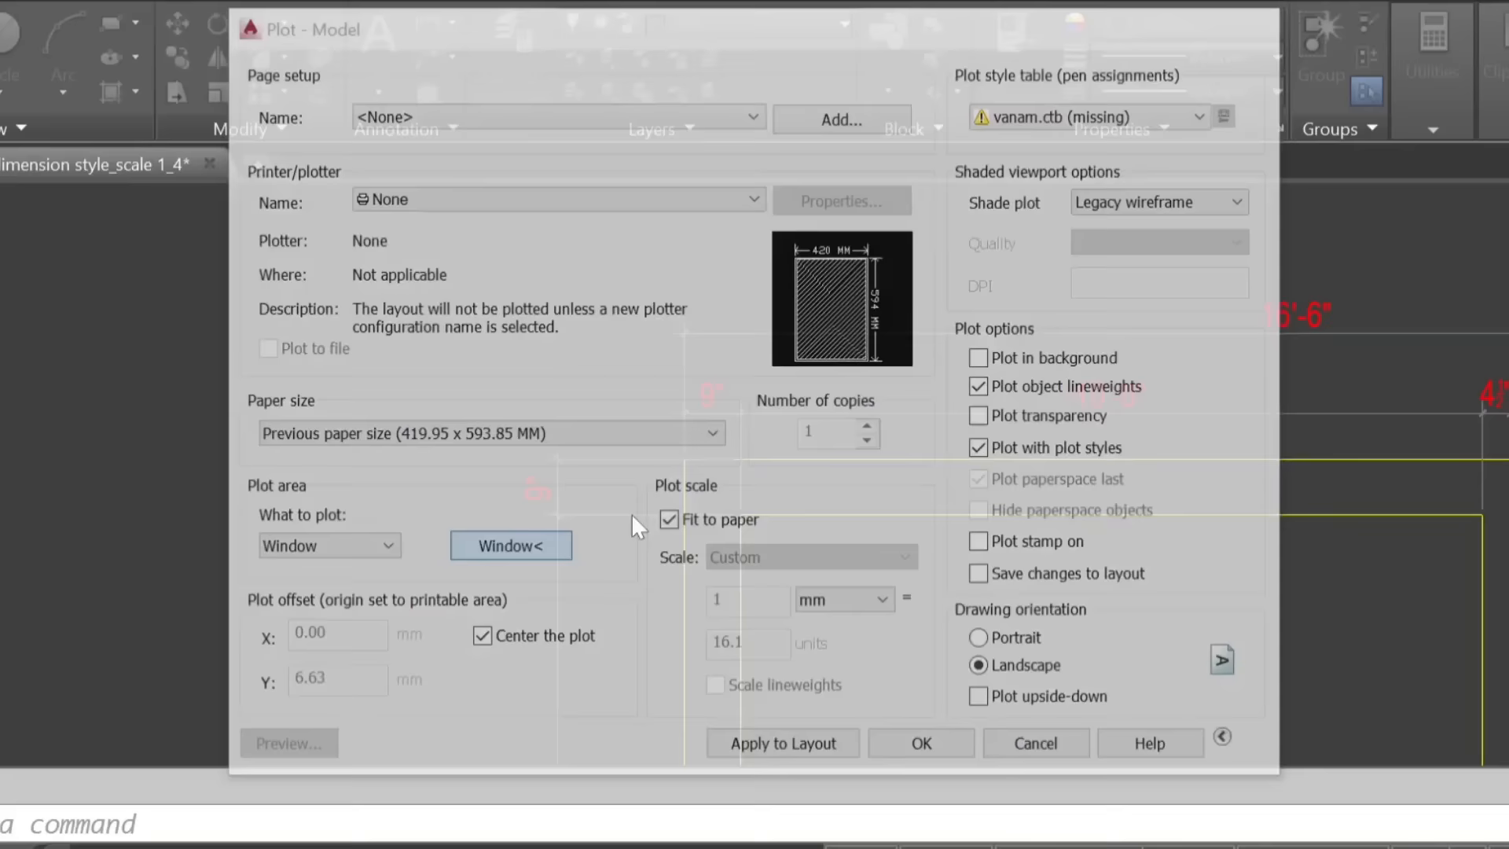
left_click(511, 548)
scroll(520, 322, "down", 2)
left_click(431, 208)
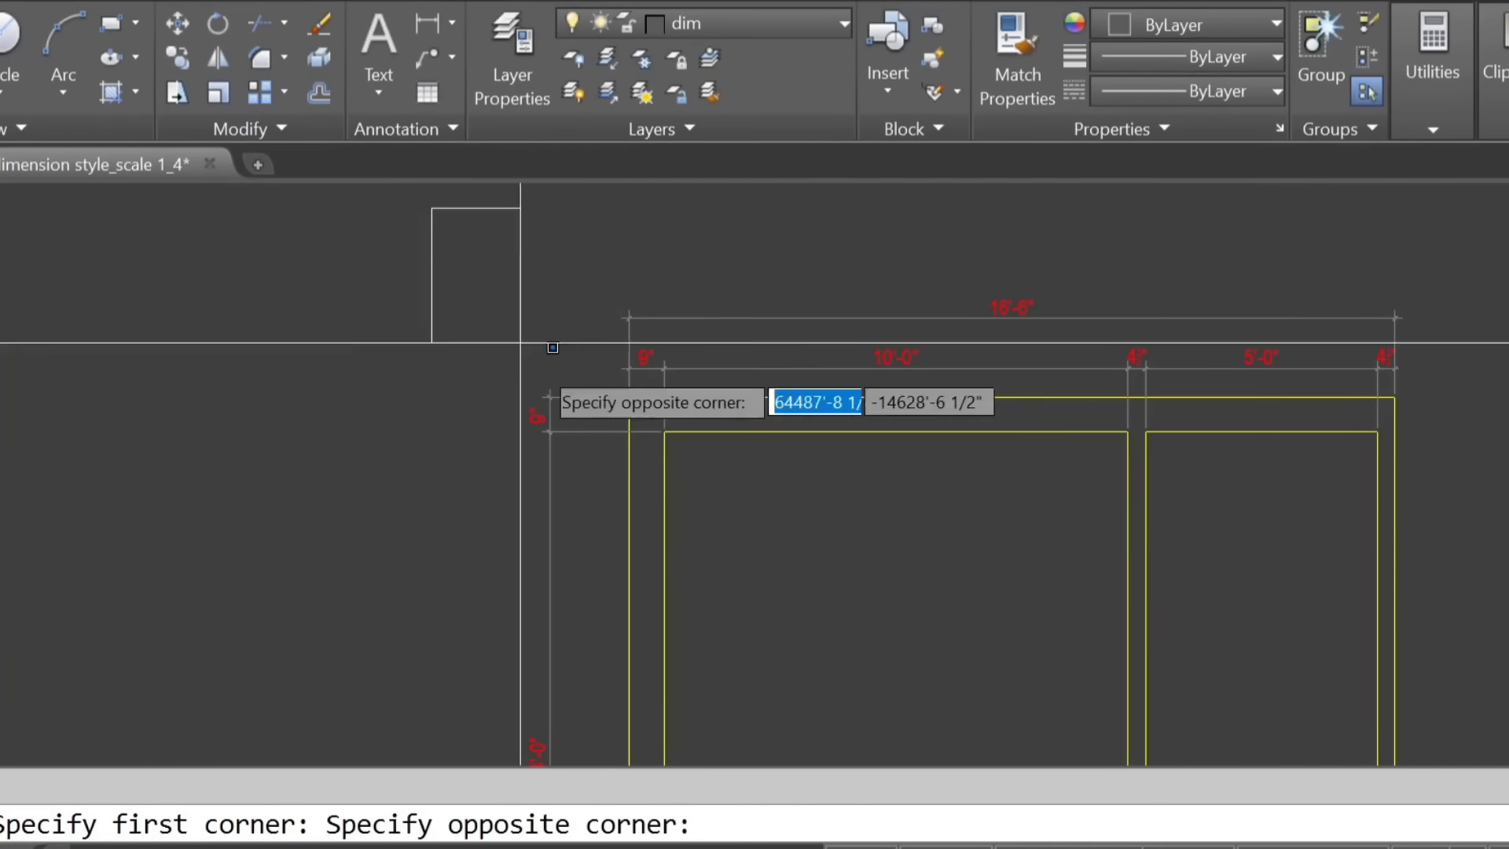
left_click(1195, 616)
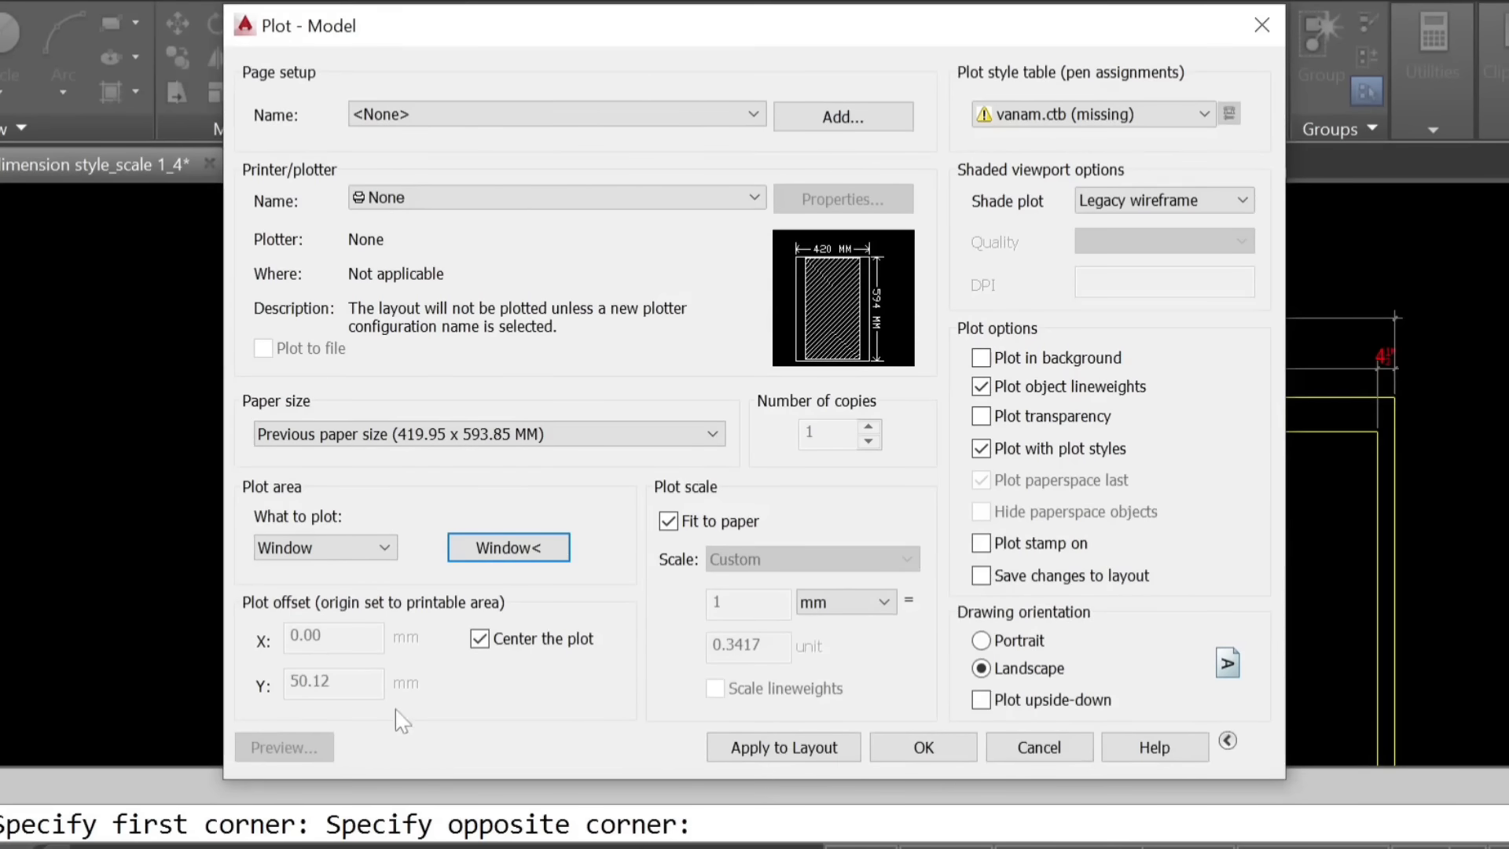
Load the previous plot's page setup, choose ISO A4 (297.00 x 210.00 MM) paper, and apply the settings to the layout.
left_click(512, 115)
left_click(515, 151)
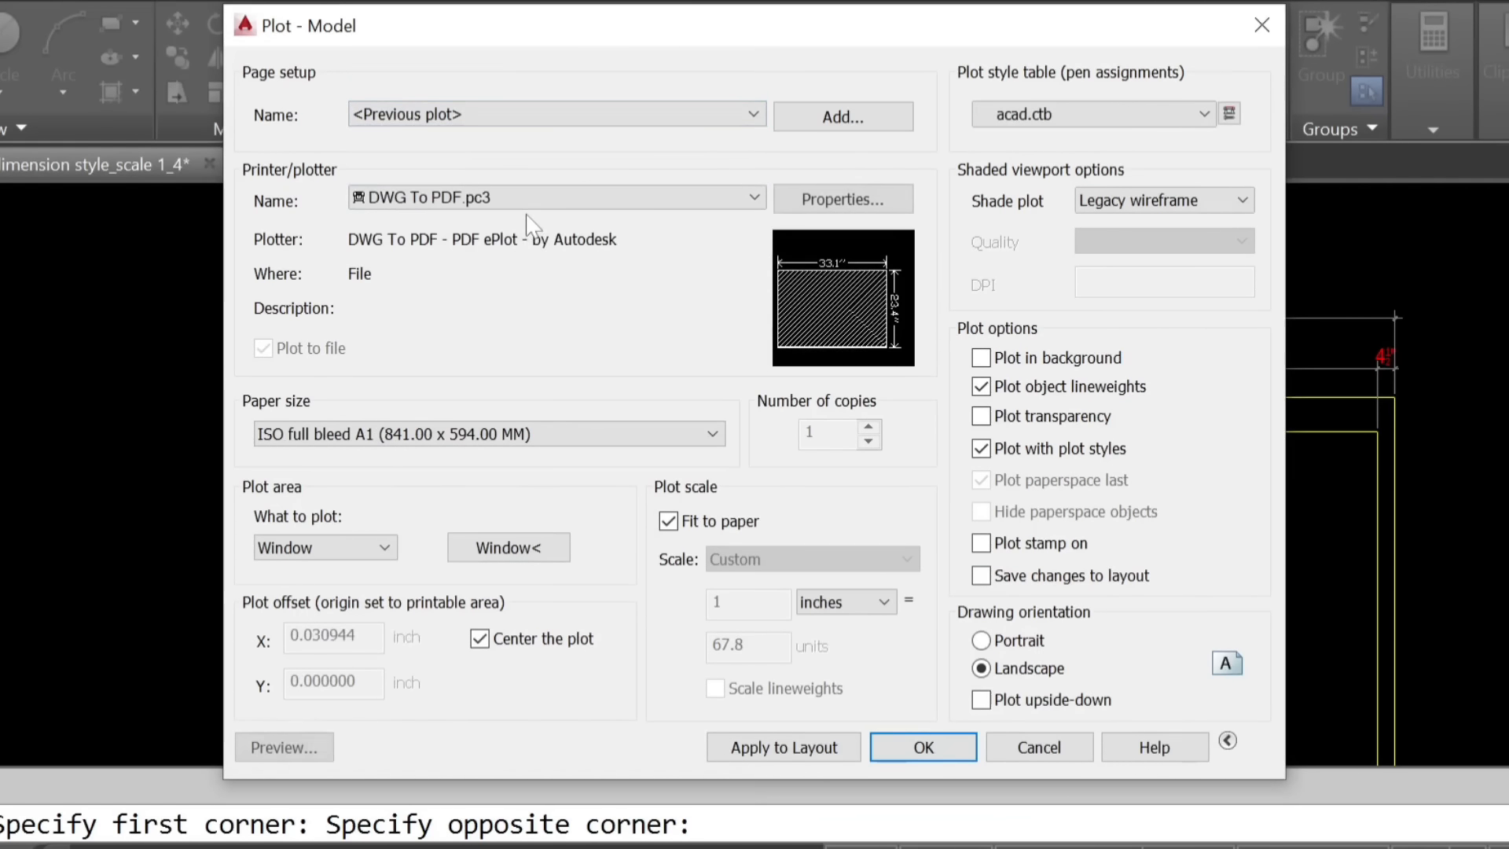
left_click(436, 441)
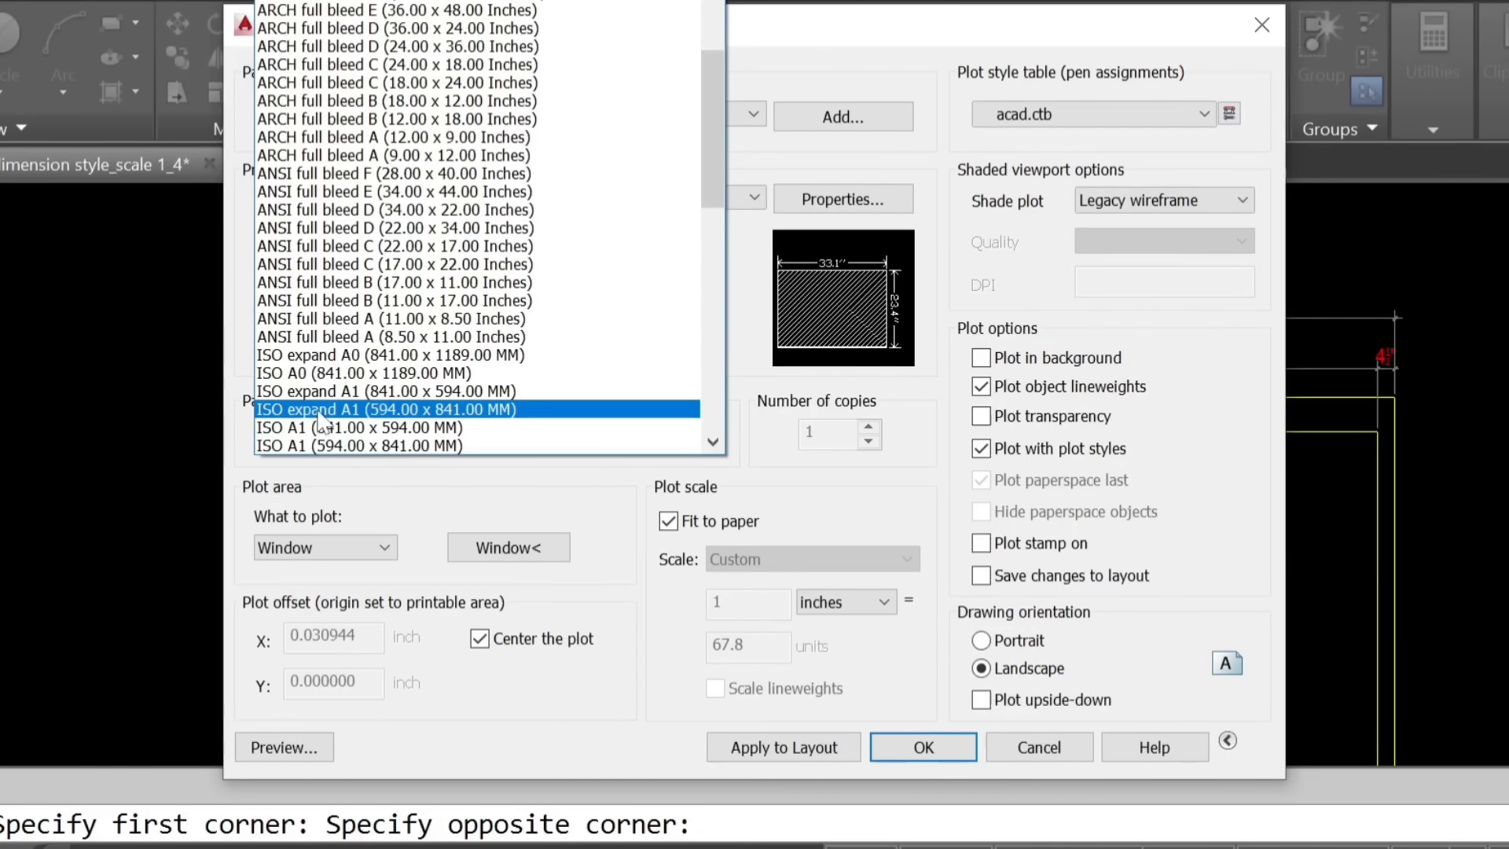
scroll(320, 440, "down", 2)
scroll(320, 445, "down", 3)
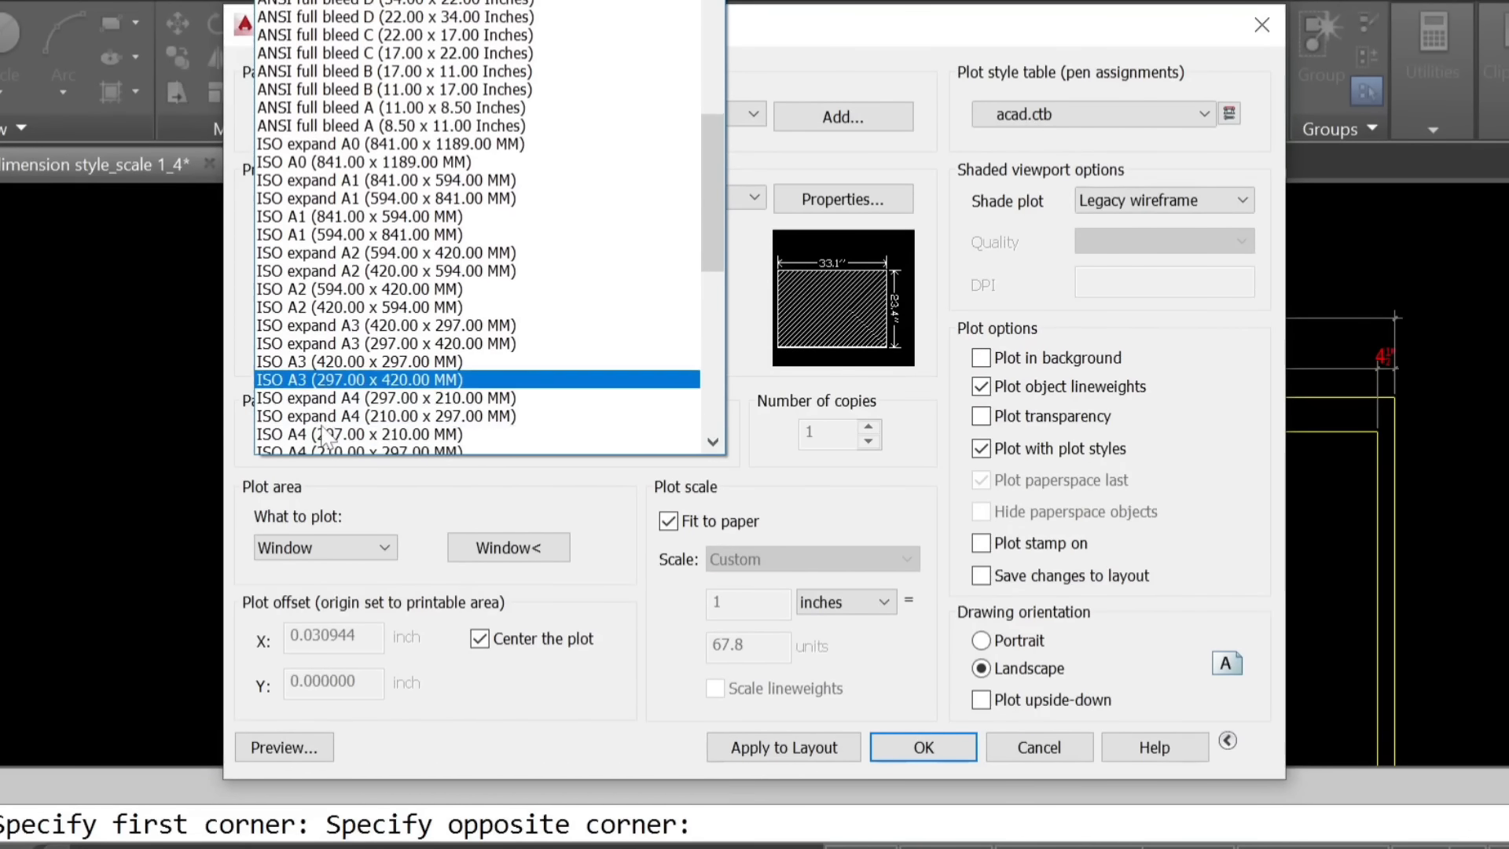
left_click(337, 374)
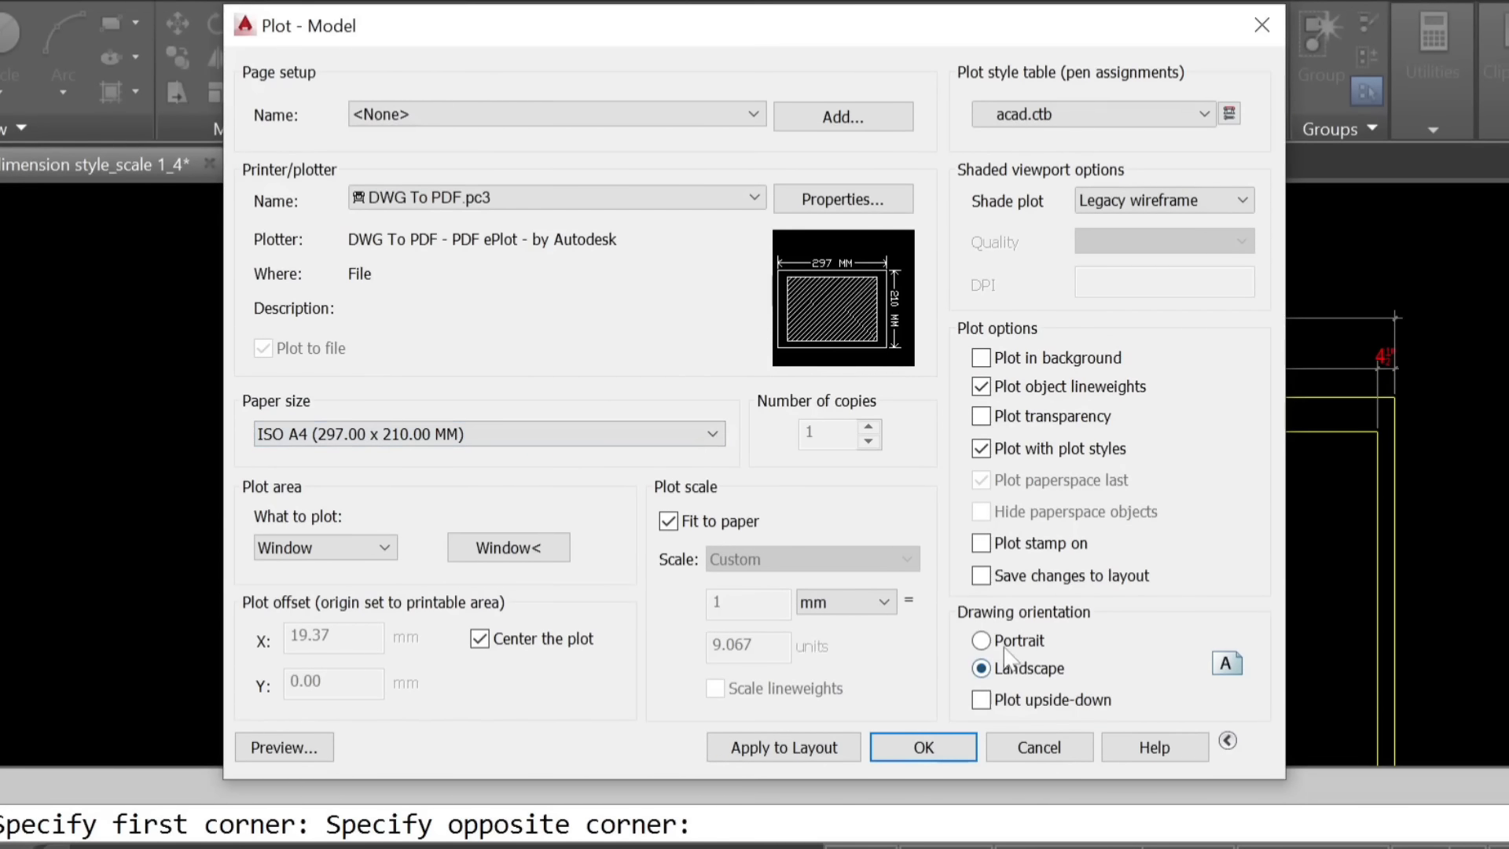
left_click(788, 748)
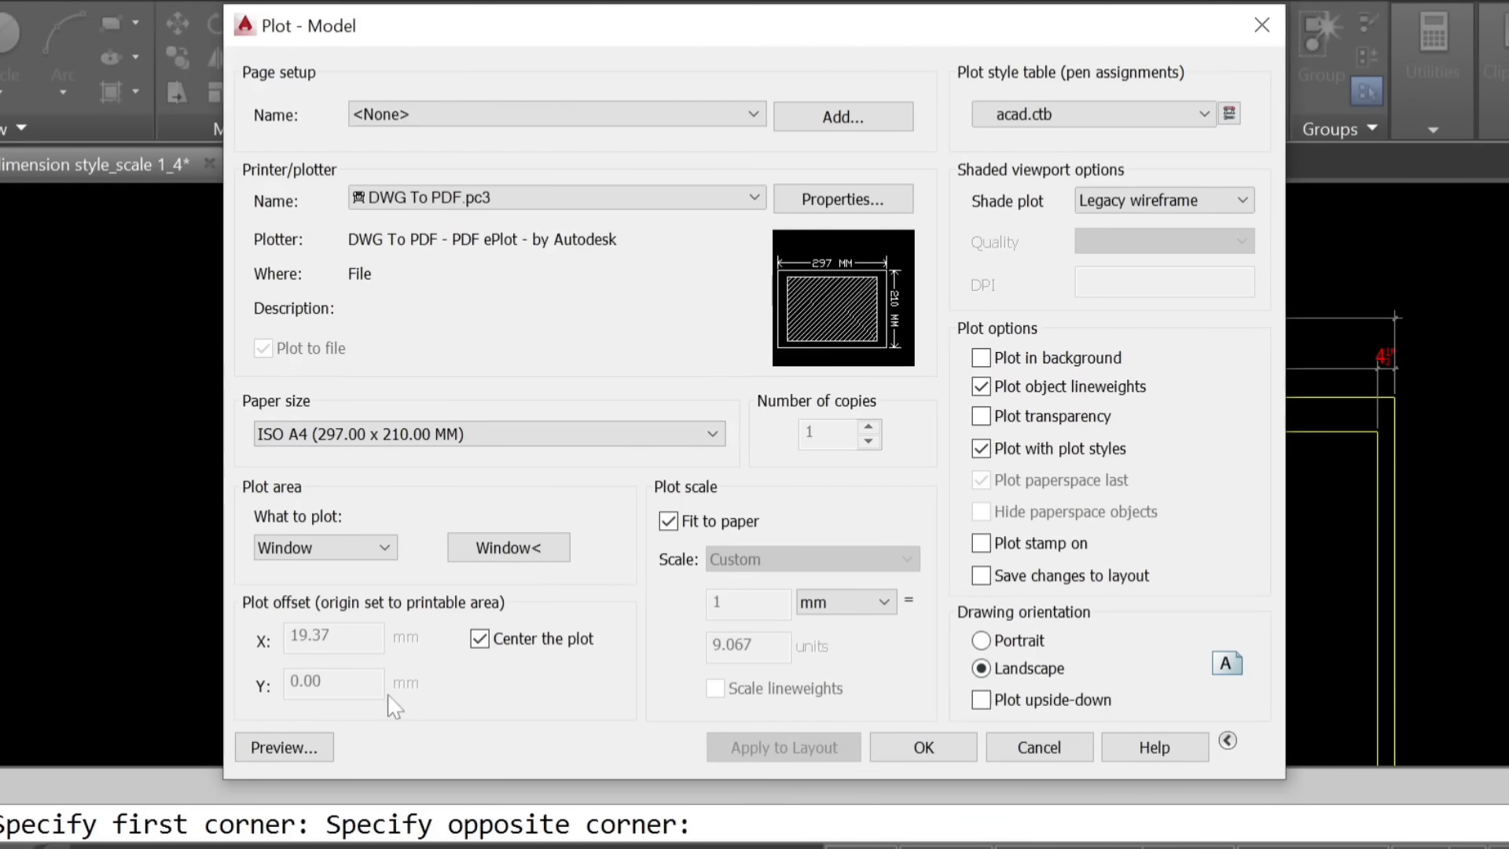
Redefine the plot window over the plan's upper-left part, preview the plot, and return to the plot settings.
left_click(528, 550)
left_click(465, 245)
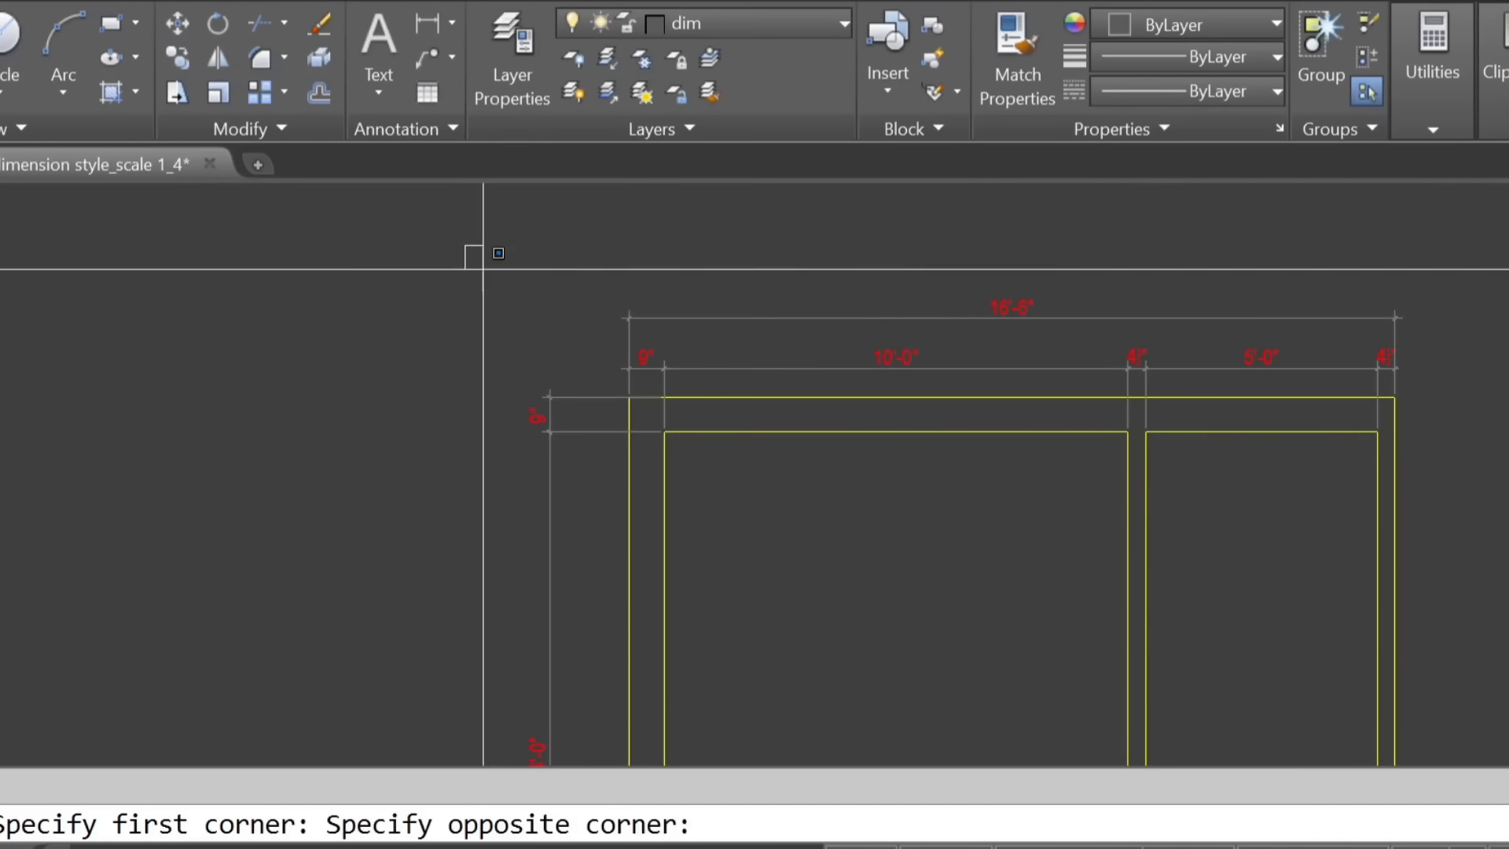
left_click(1195, 618)
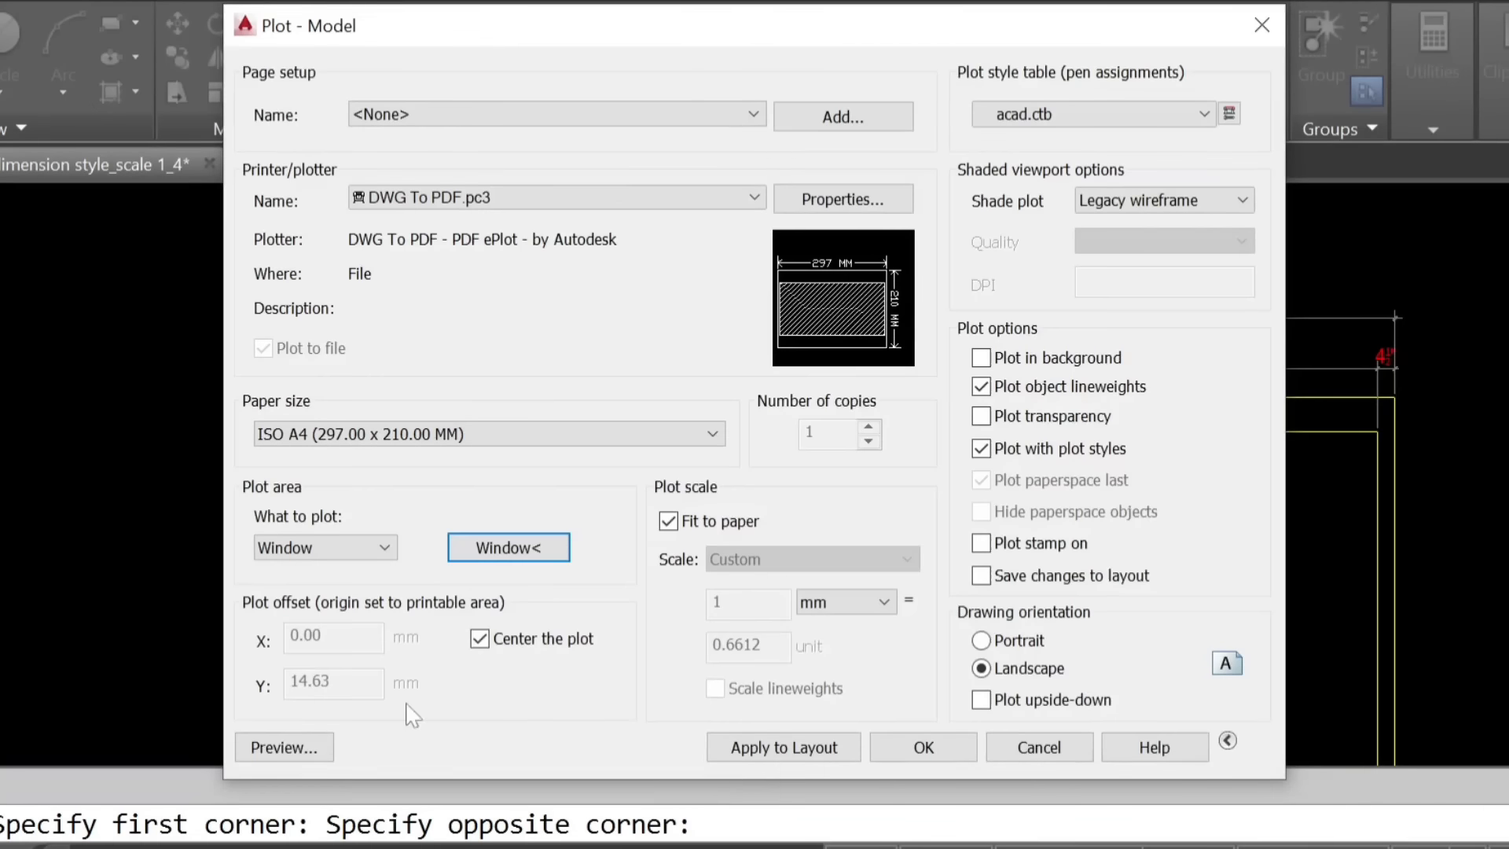
left_click(304, 756)
right_click(727, 491)
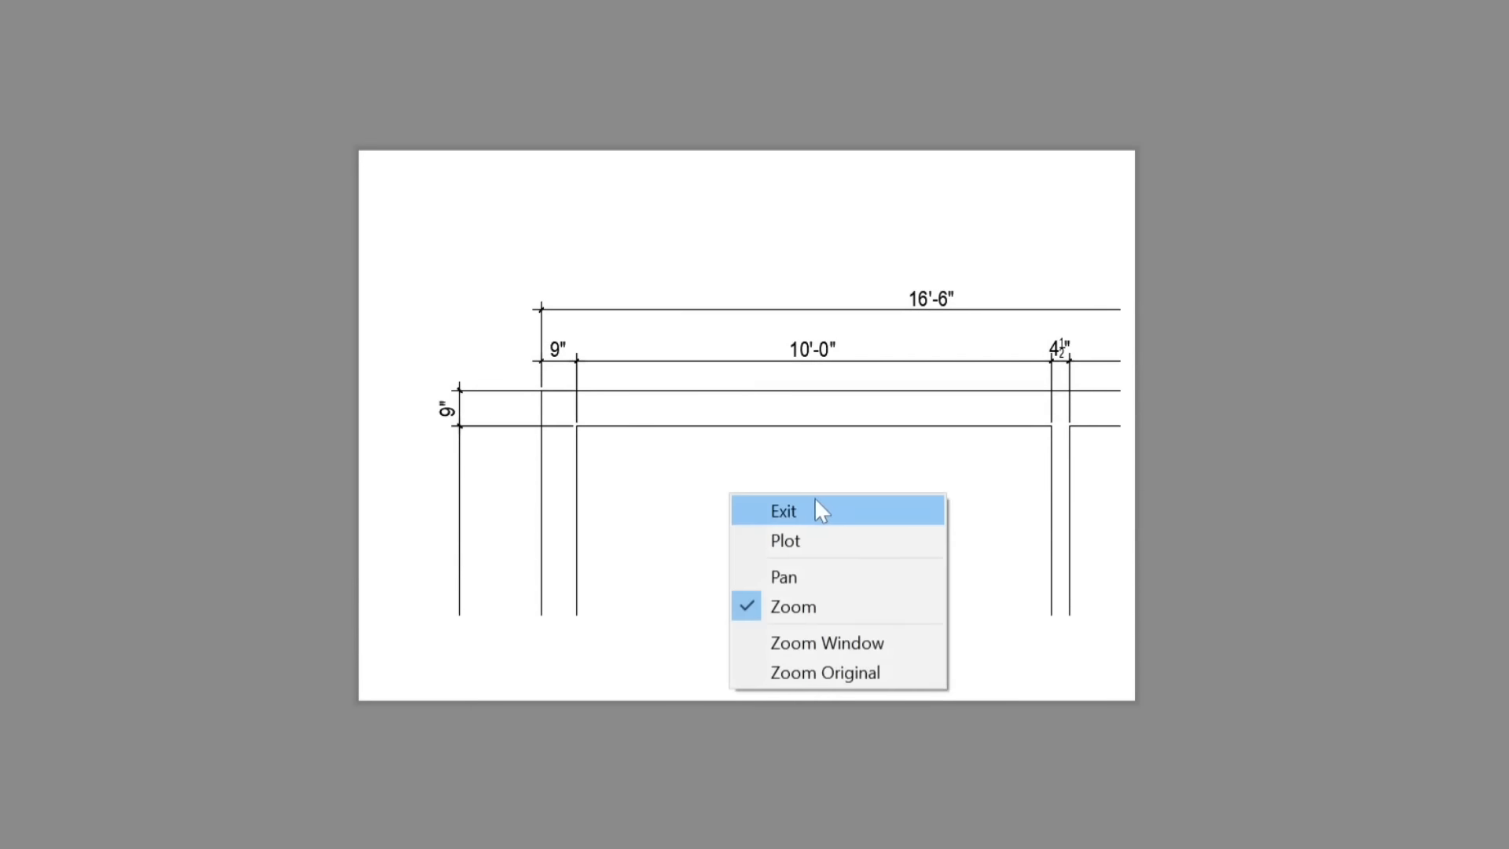
left_click(815, 502)
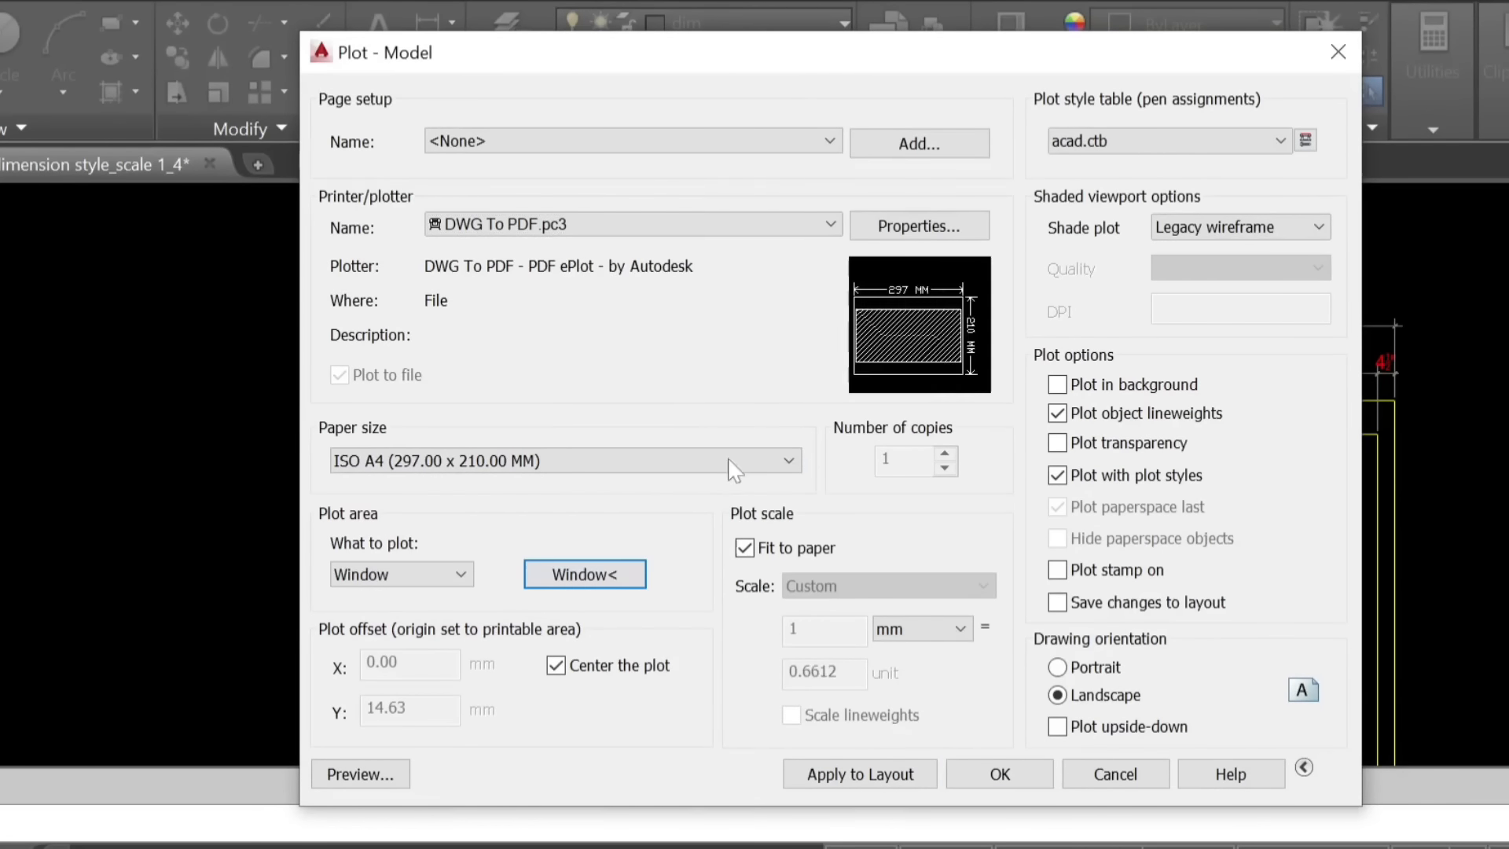
Redefine the plot window to enclose the whole plan with all its dimensions.
left_click(638, 572)
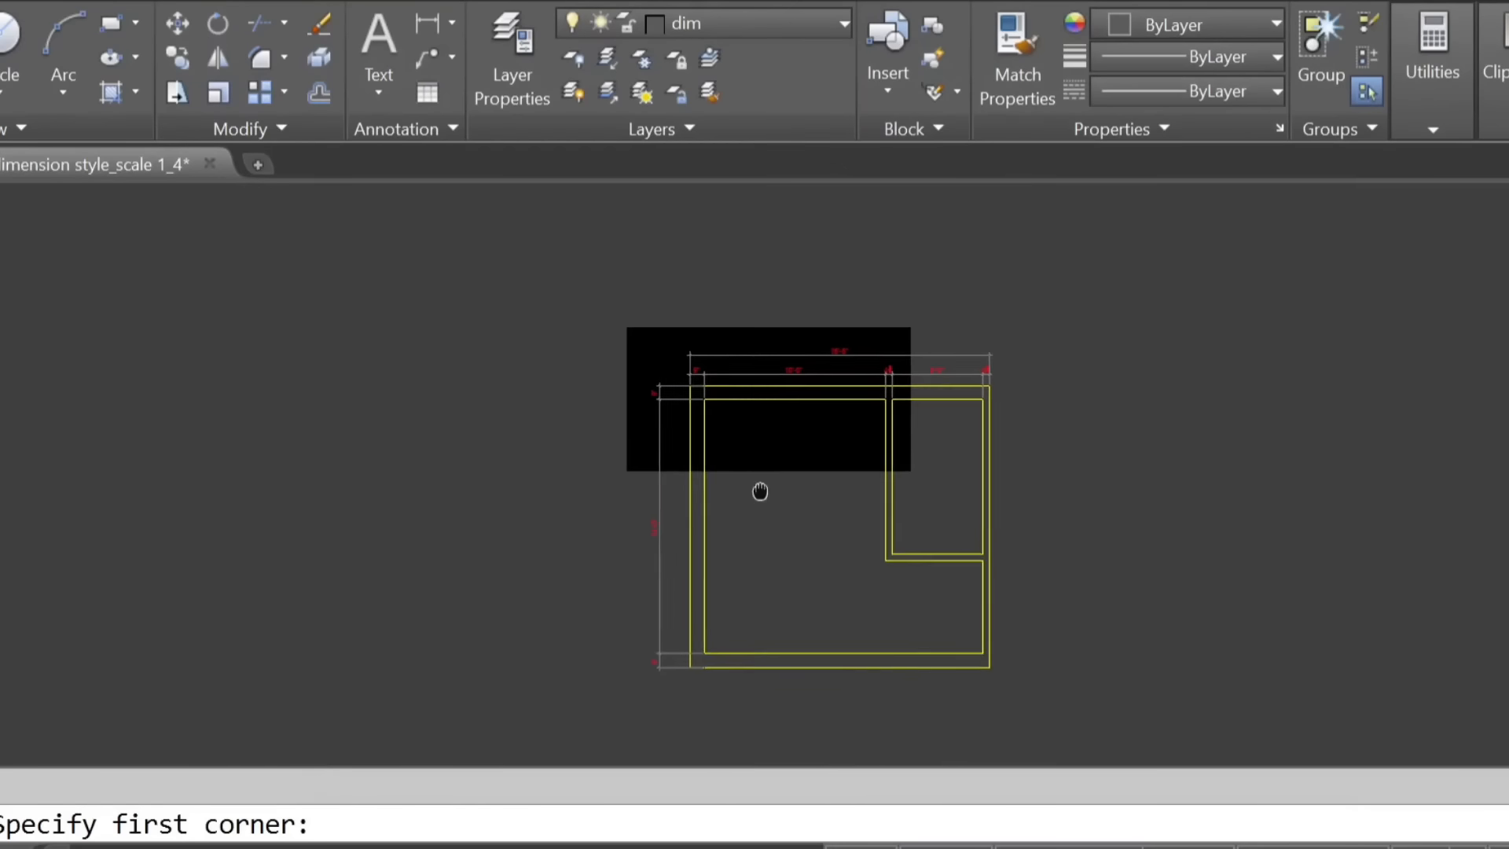
left_click(605, 322)
left_click(1017, 677)
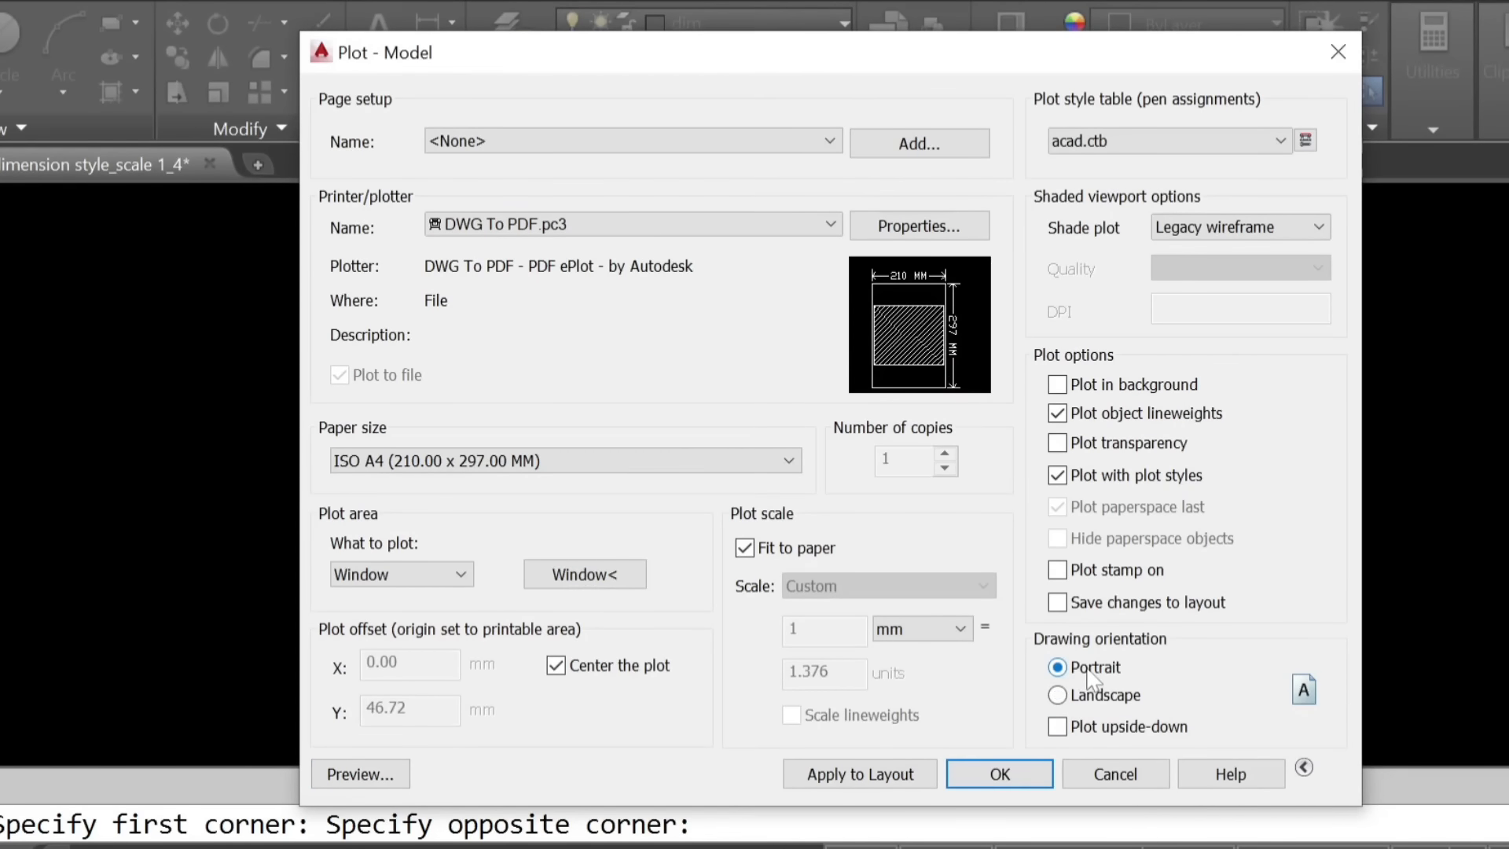
Set the plot's paper size to ISO A4 (297.00 x 210.00 MM).
left_click(542, 462)
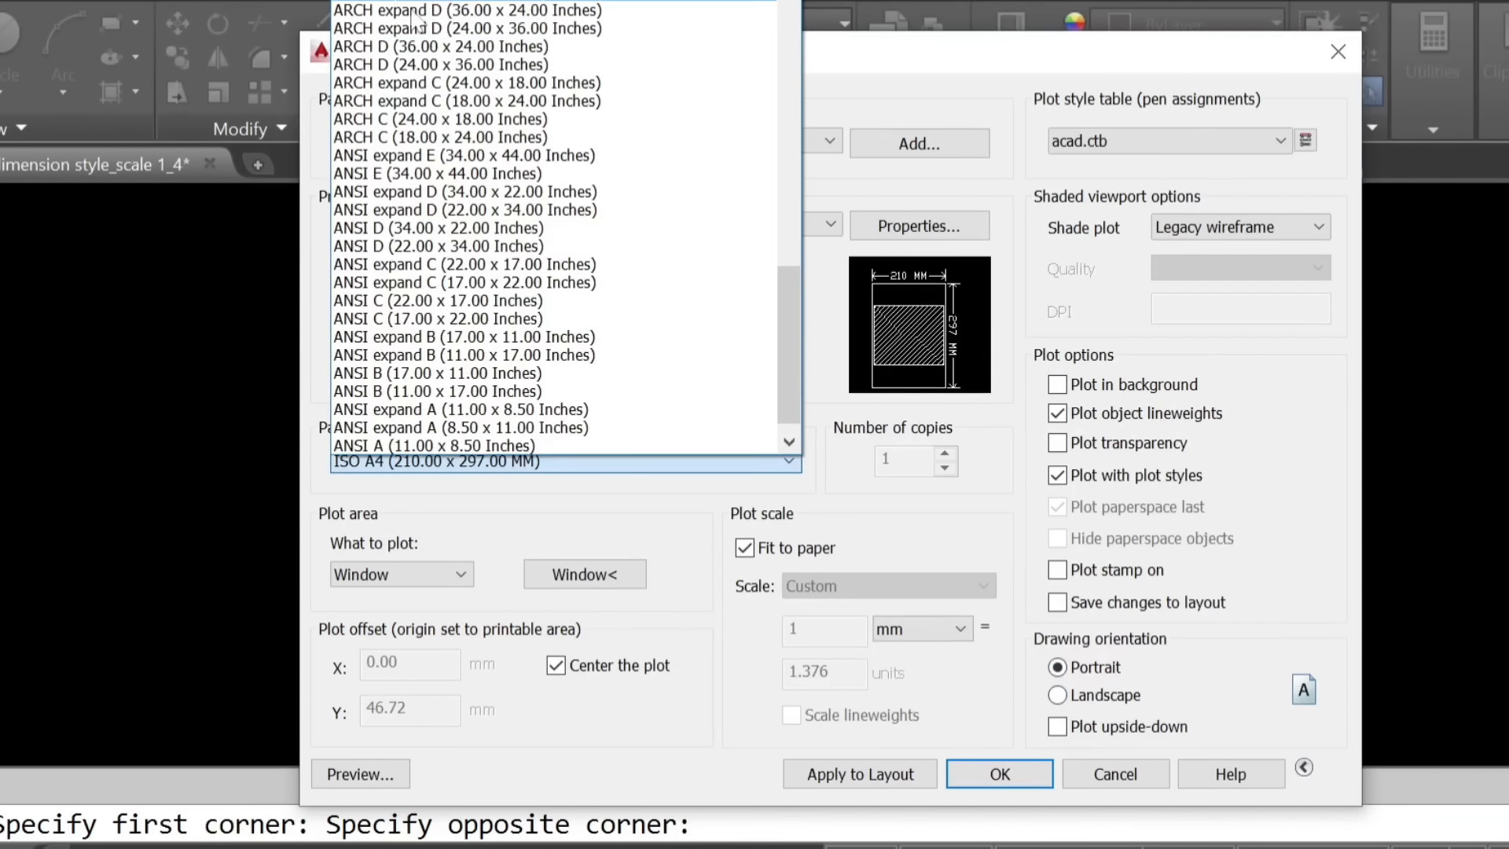
scroll(424, 236, "up", 3)
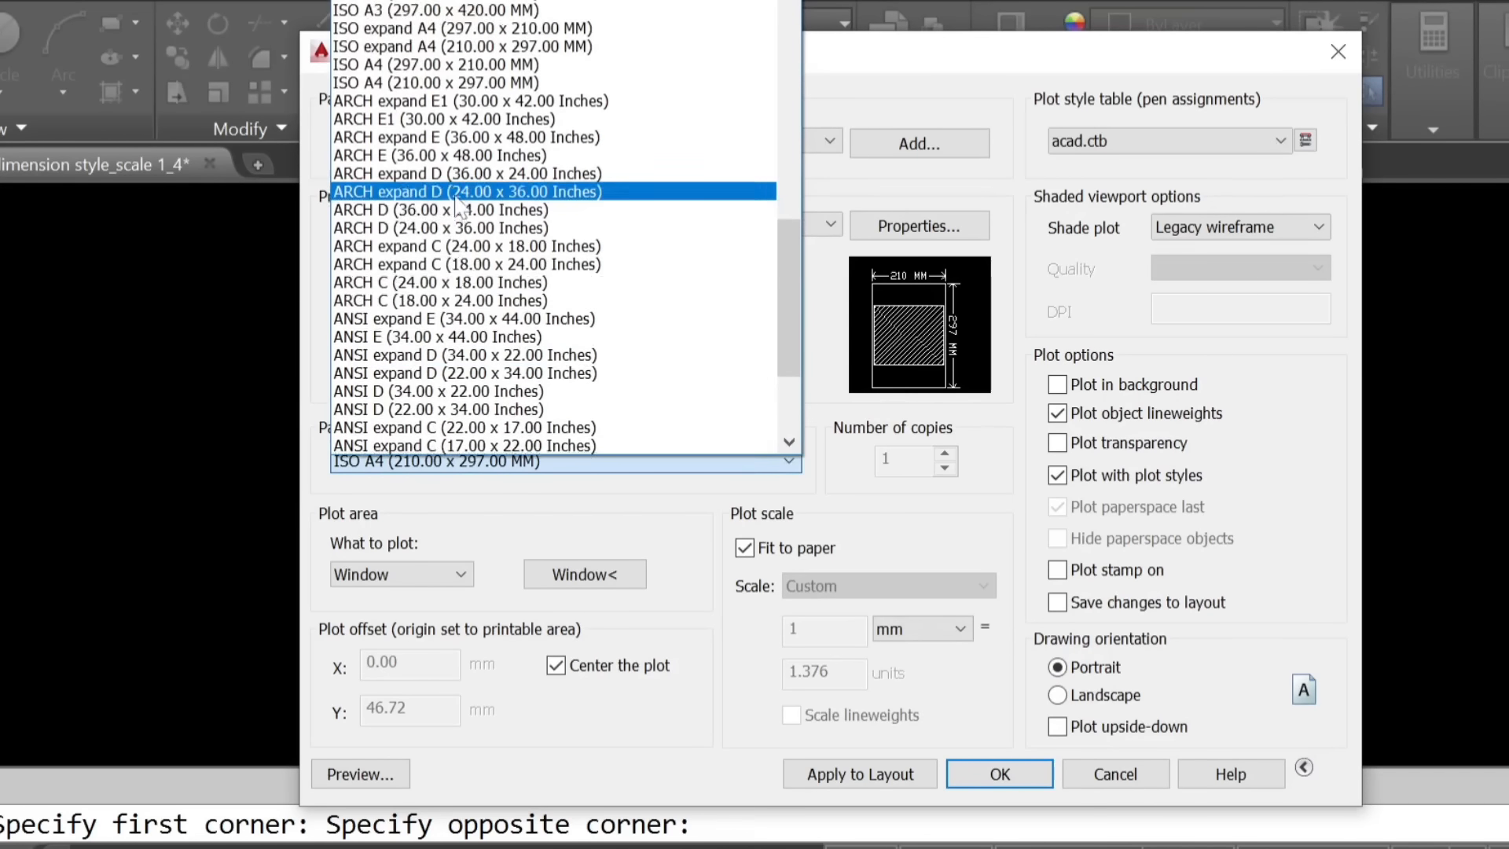
left_click(440, 94)
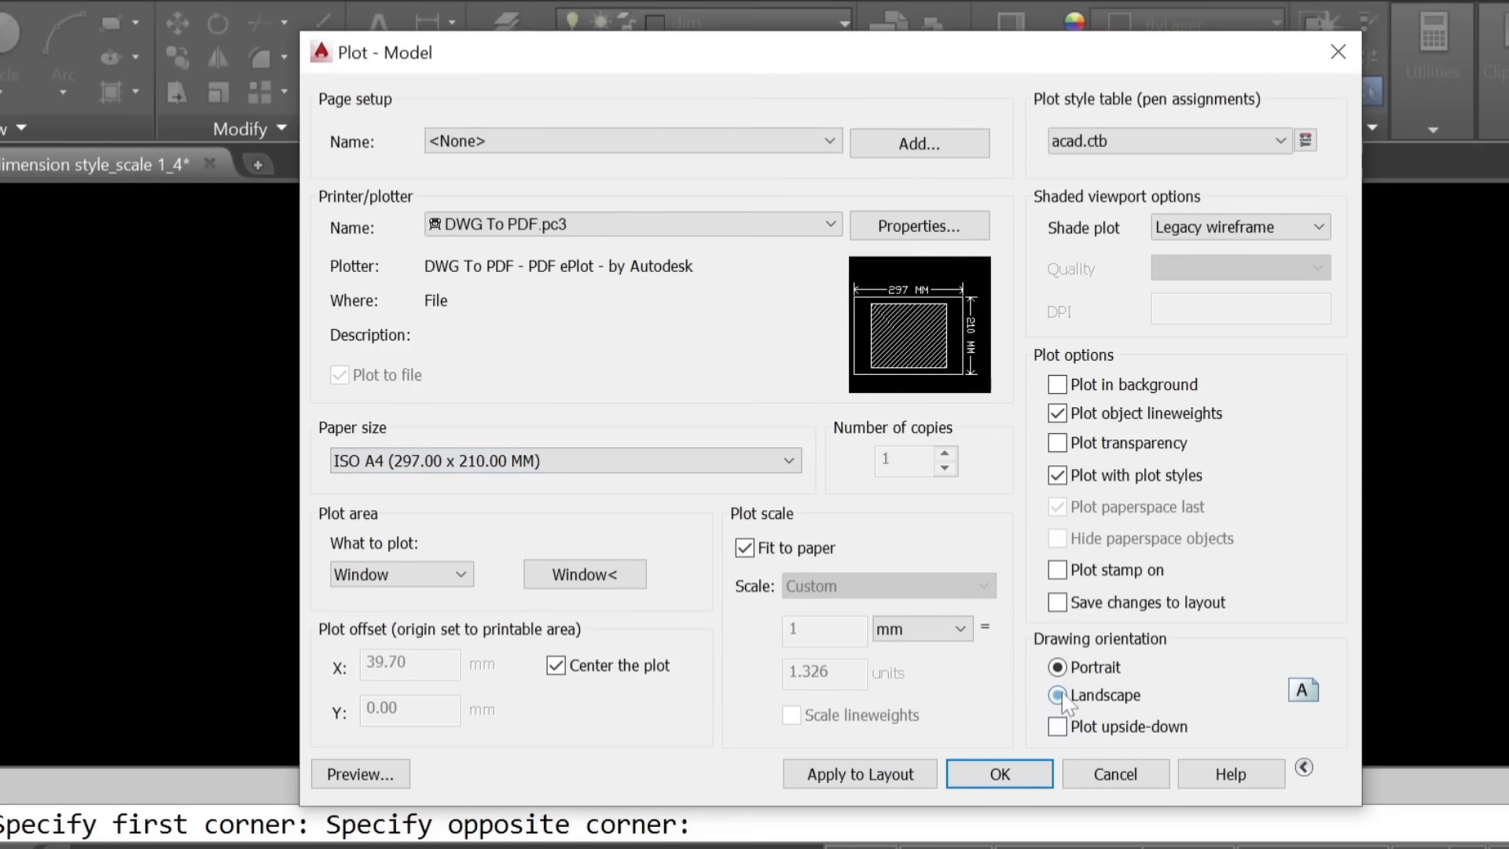
Change the plot's paper size to ISO full bleed A4 (297.00 x 210.00 MM).
left_click(463, 463)
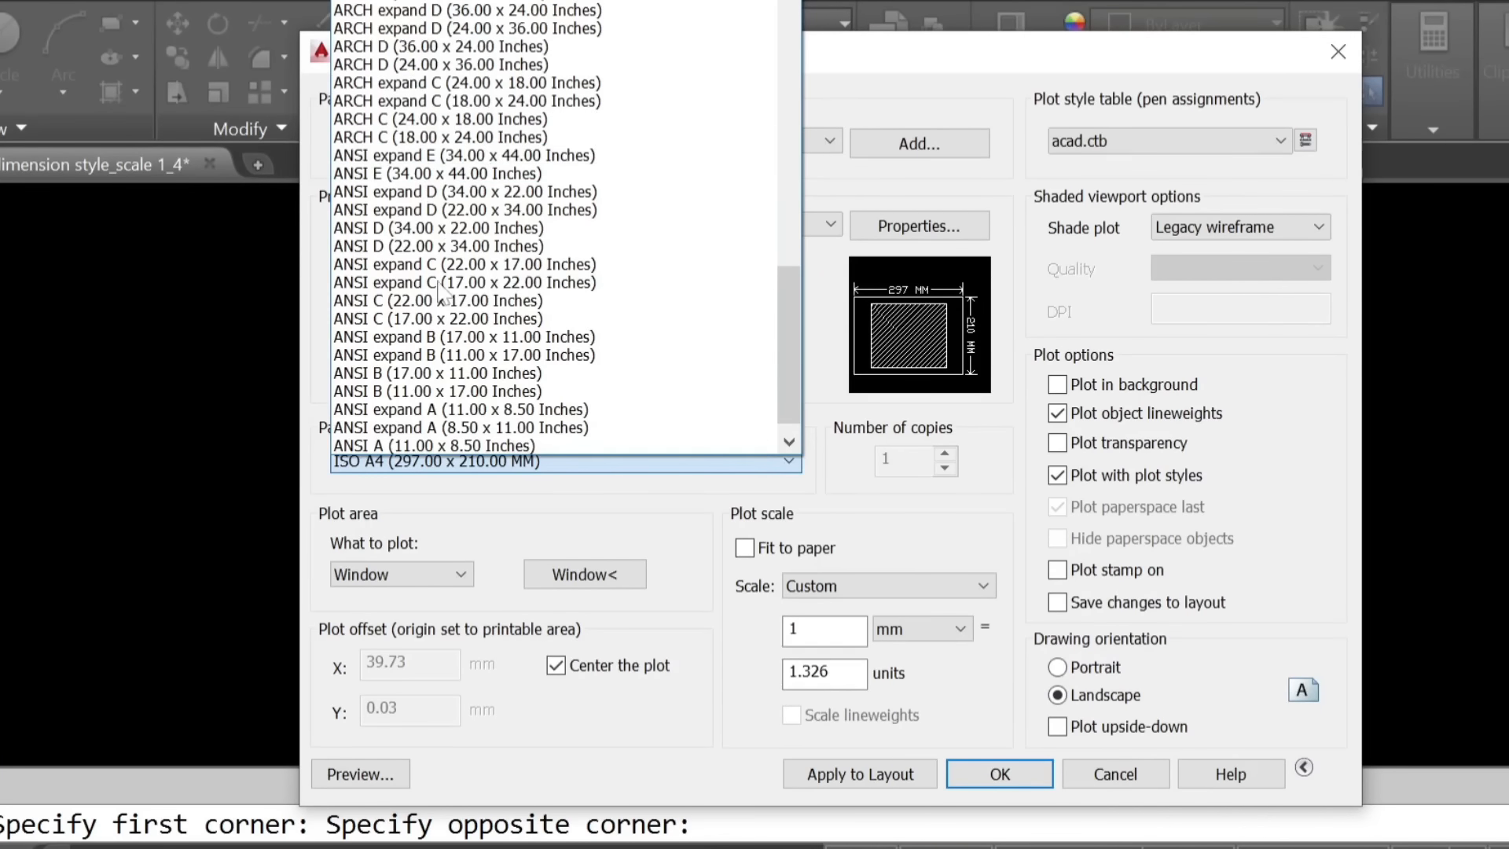
scroll(417, 196, "up", 7)
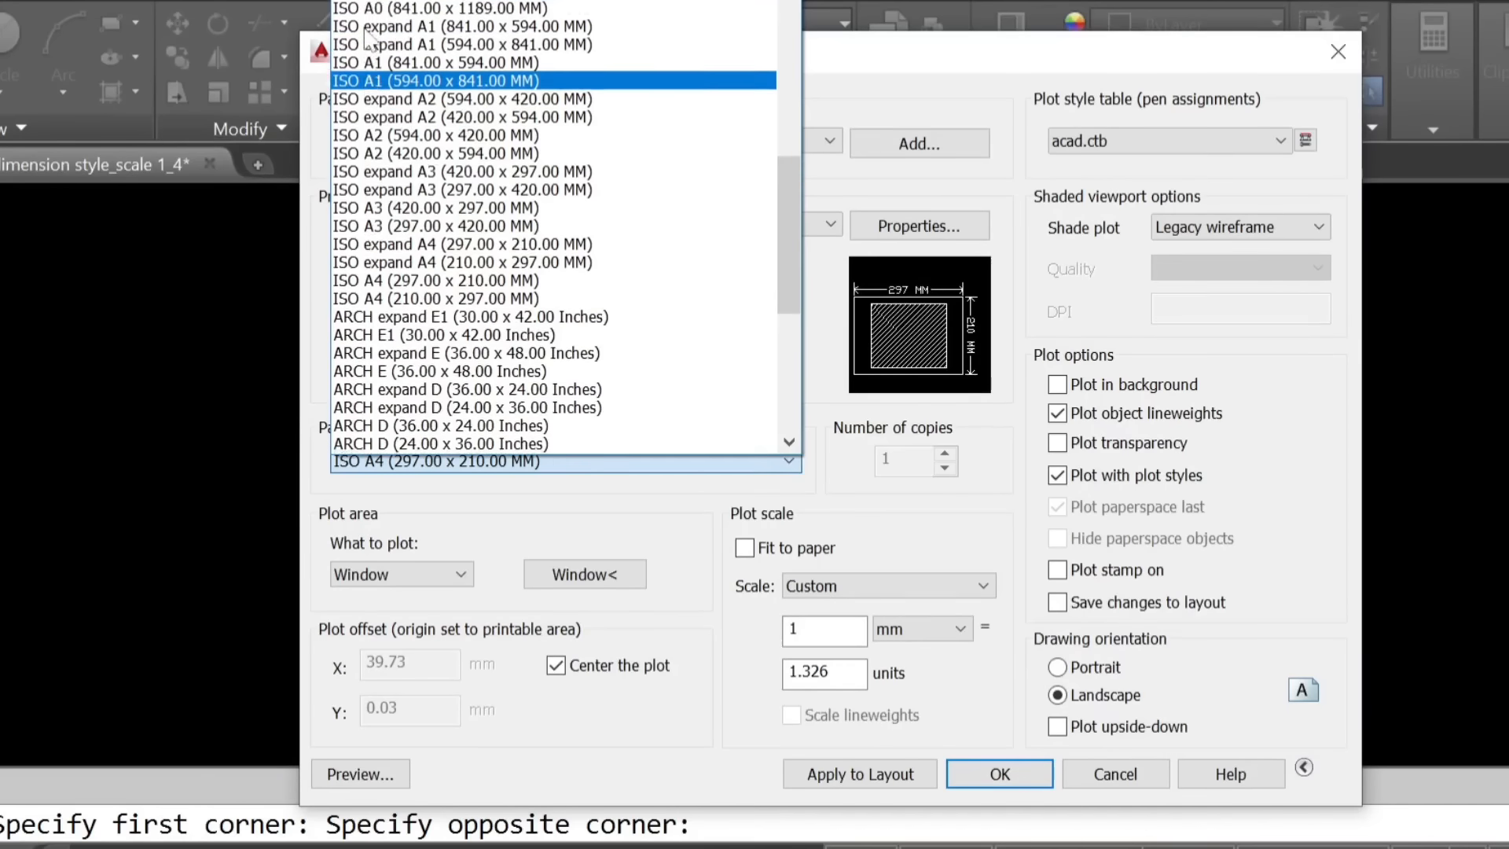
scroll(369, 36, "up", 1)
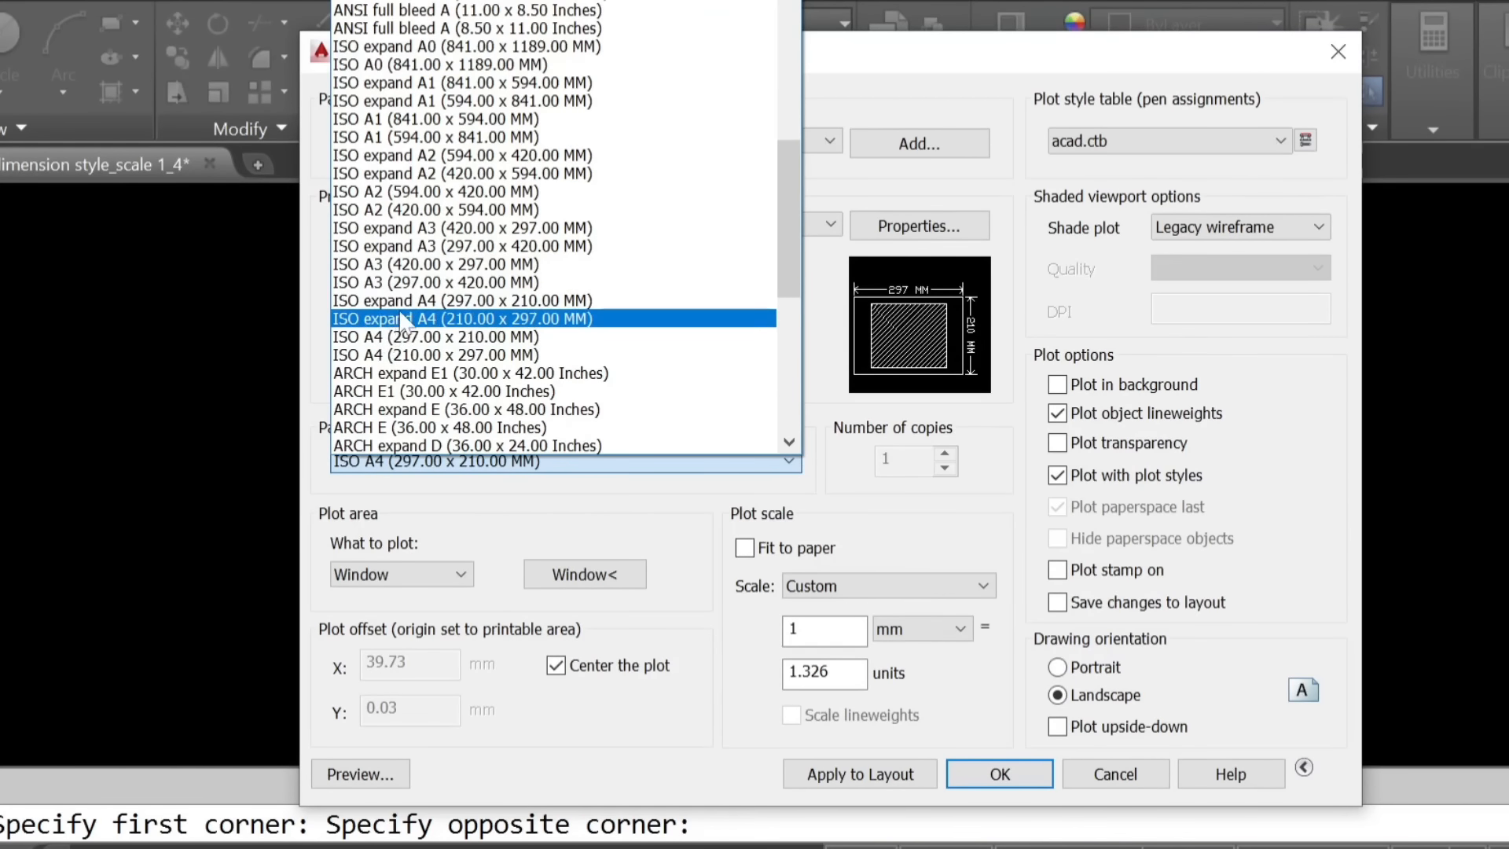
scroll(424, 236, "up", 12)
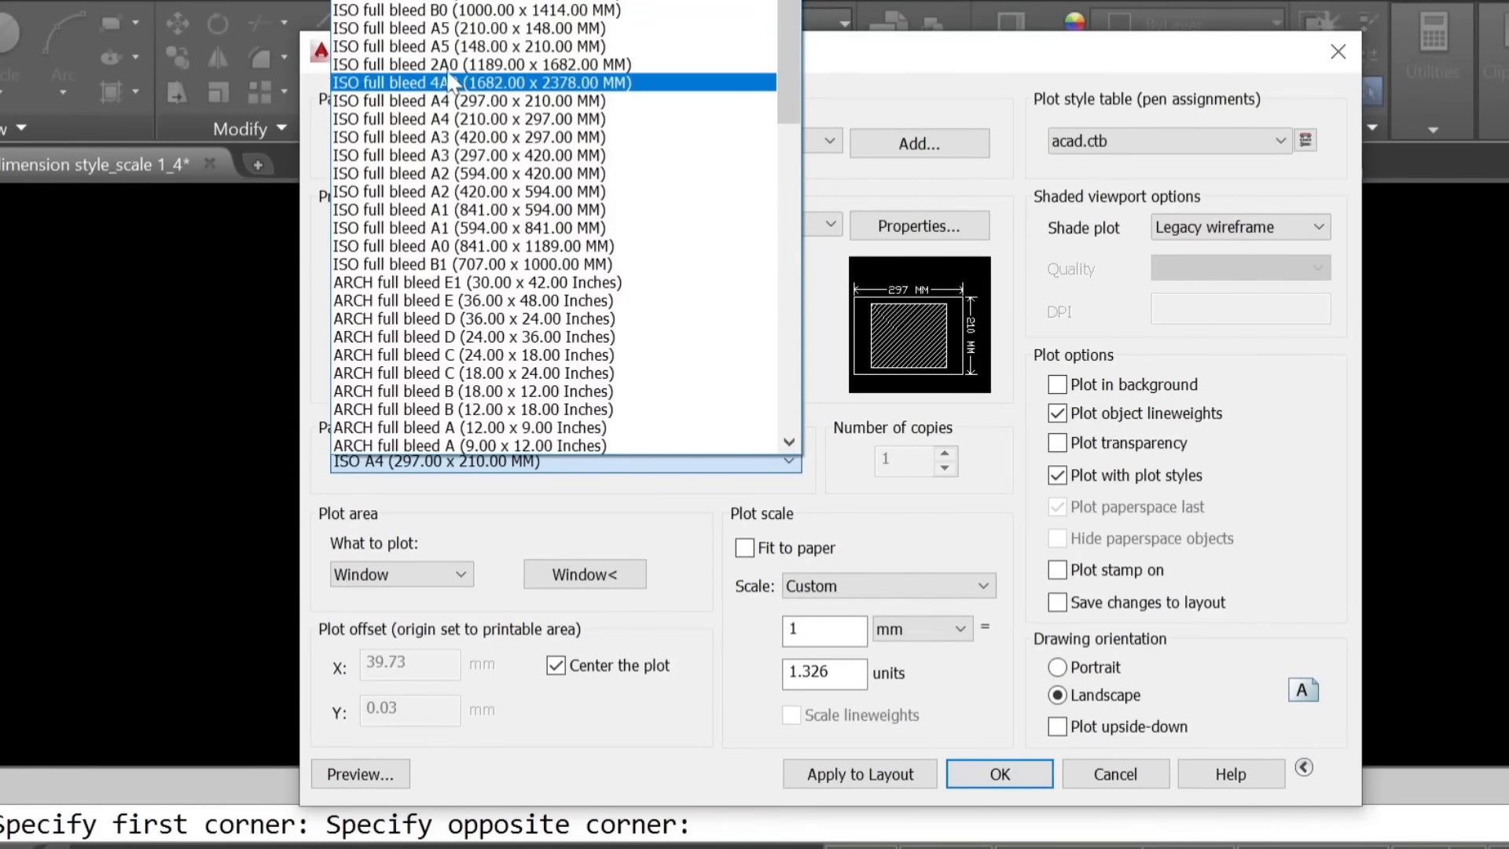
scroll(448, 86, "up", 2)
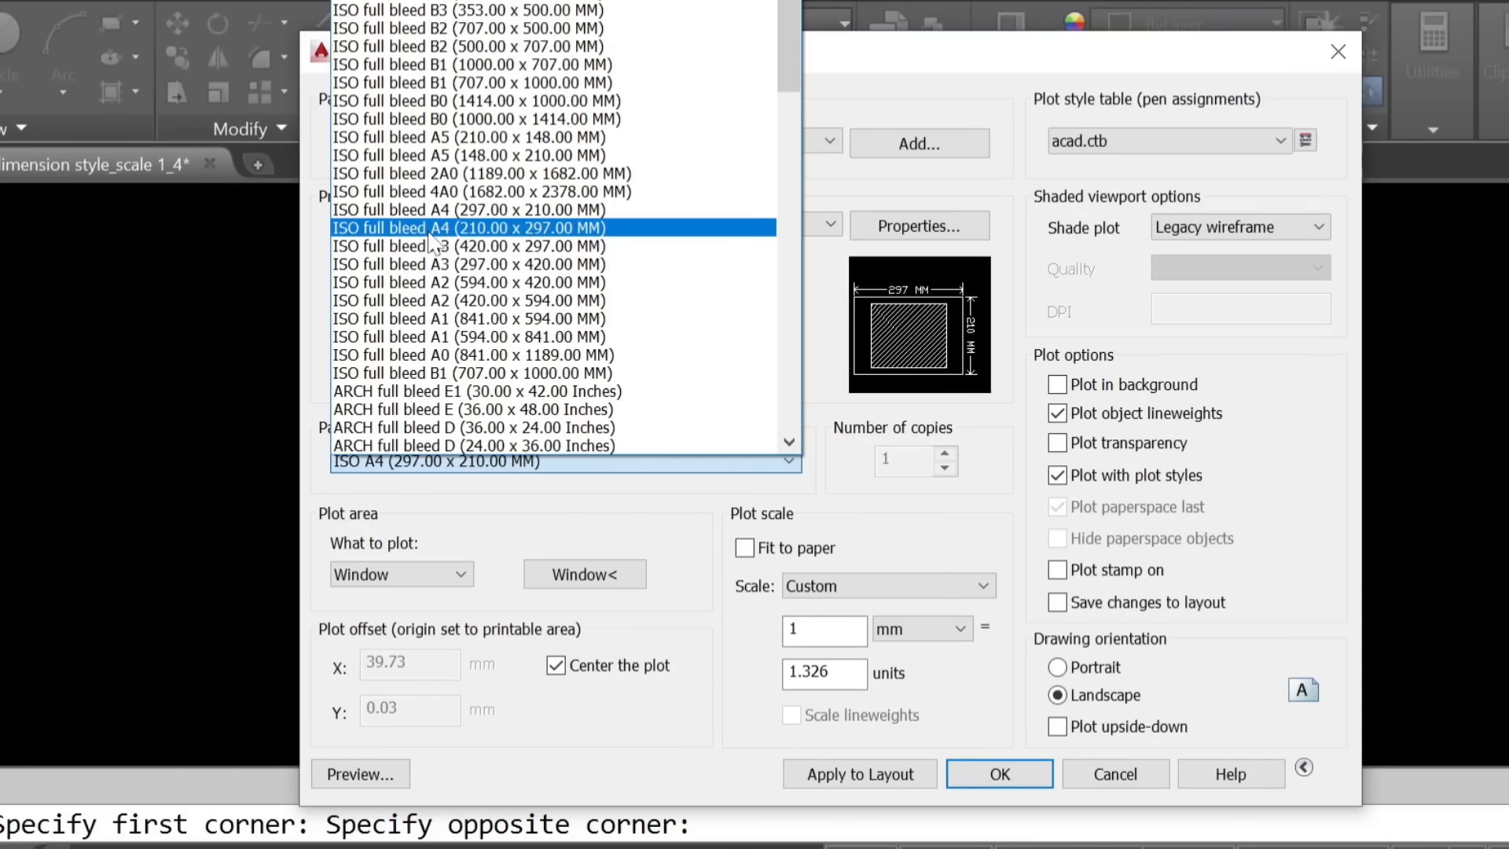
left_click(431, 209)
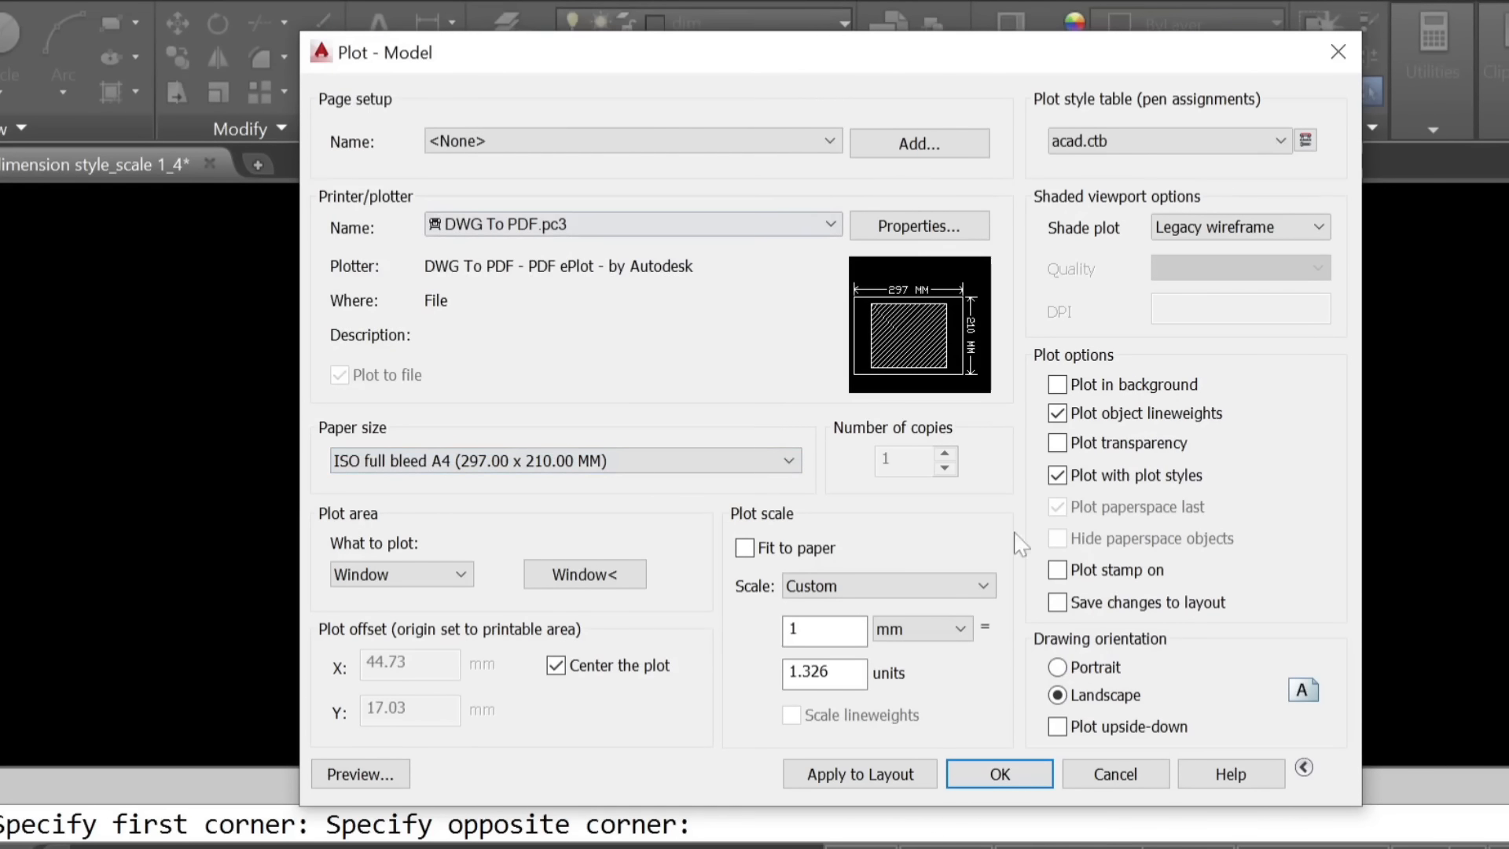
Fit the plot to the paper in inches and redefine the plot window around the whole dimensioned plan.
left_click(743, 549)
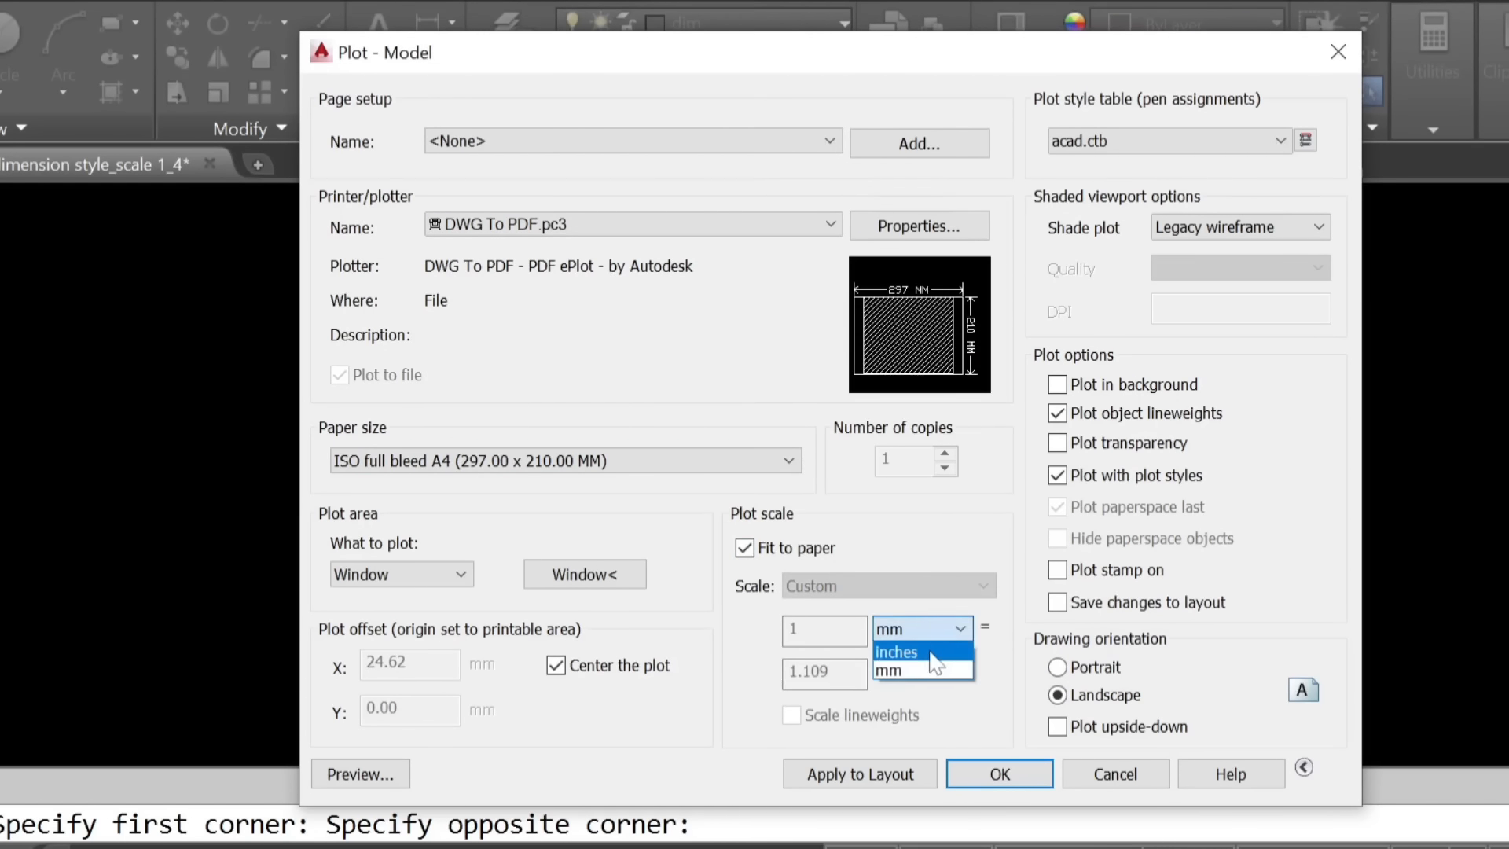
left_click(585, 574)
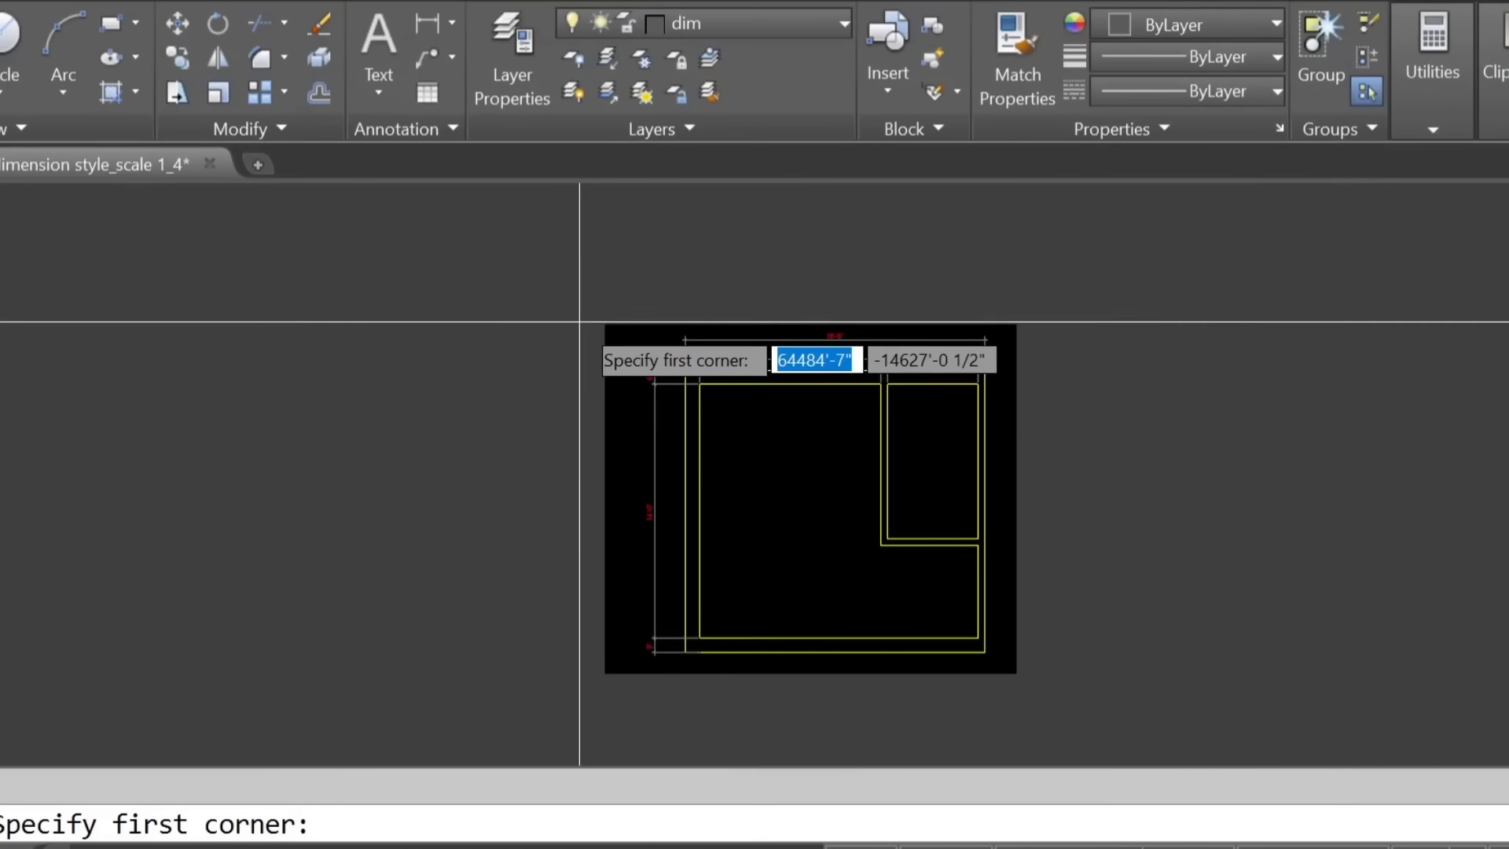
left_click(580, 316)
left_click(1048, 658)
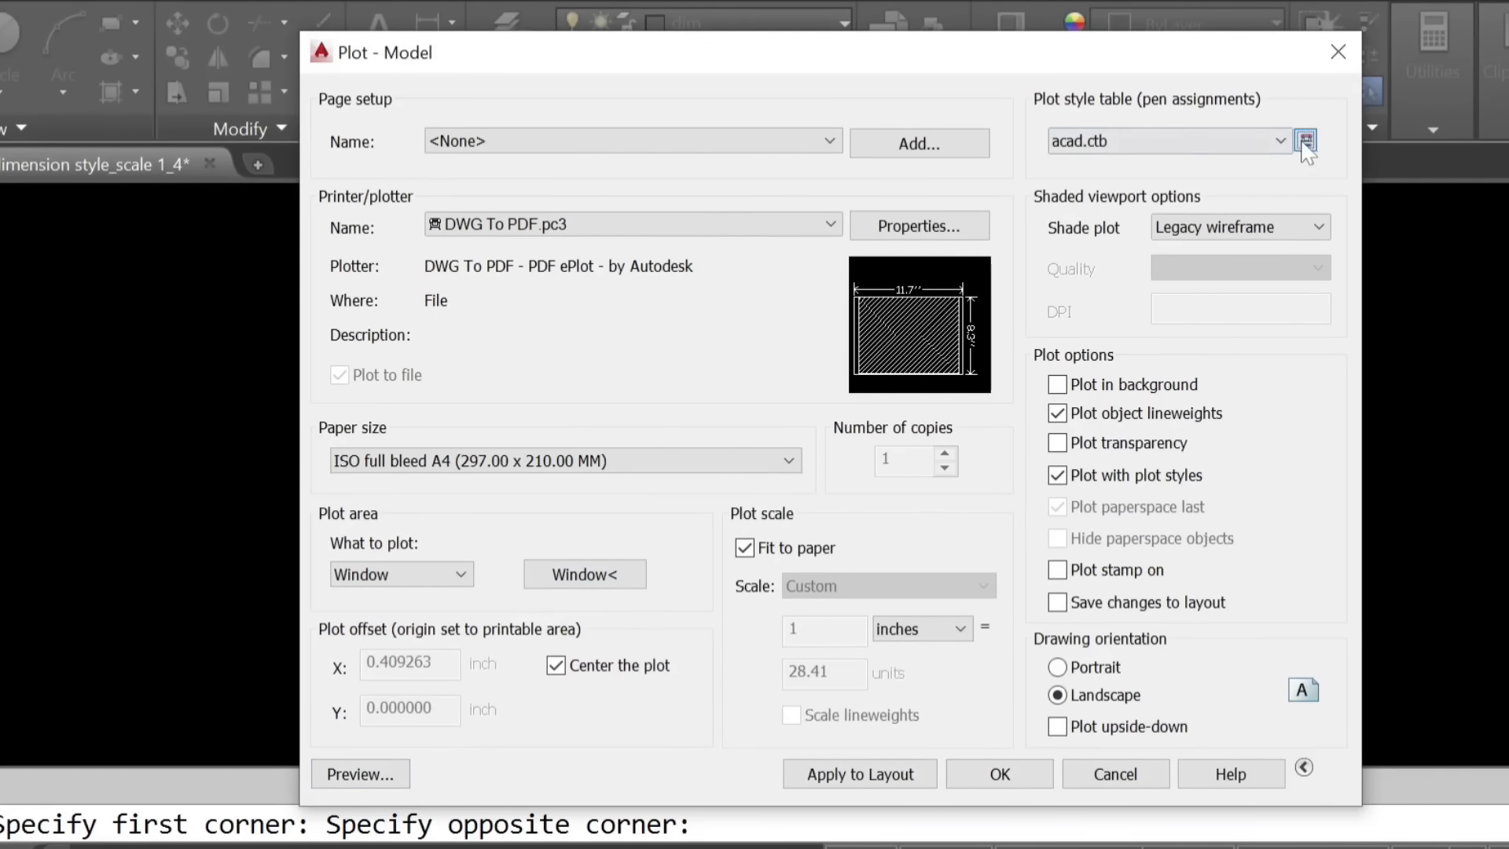
Review the pen settings of individual colors, including Color 8, in the acad.ctb plot style table, then save and close it.
left_click(1305, 141)
left_click(495, 157)
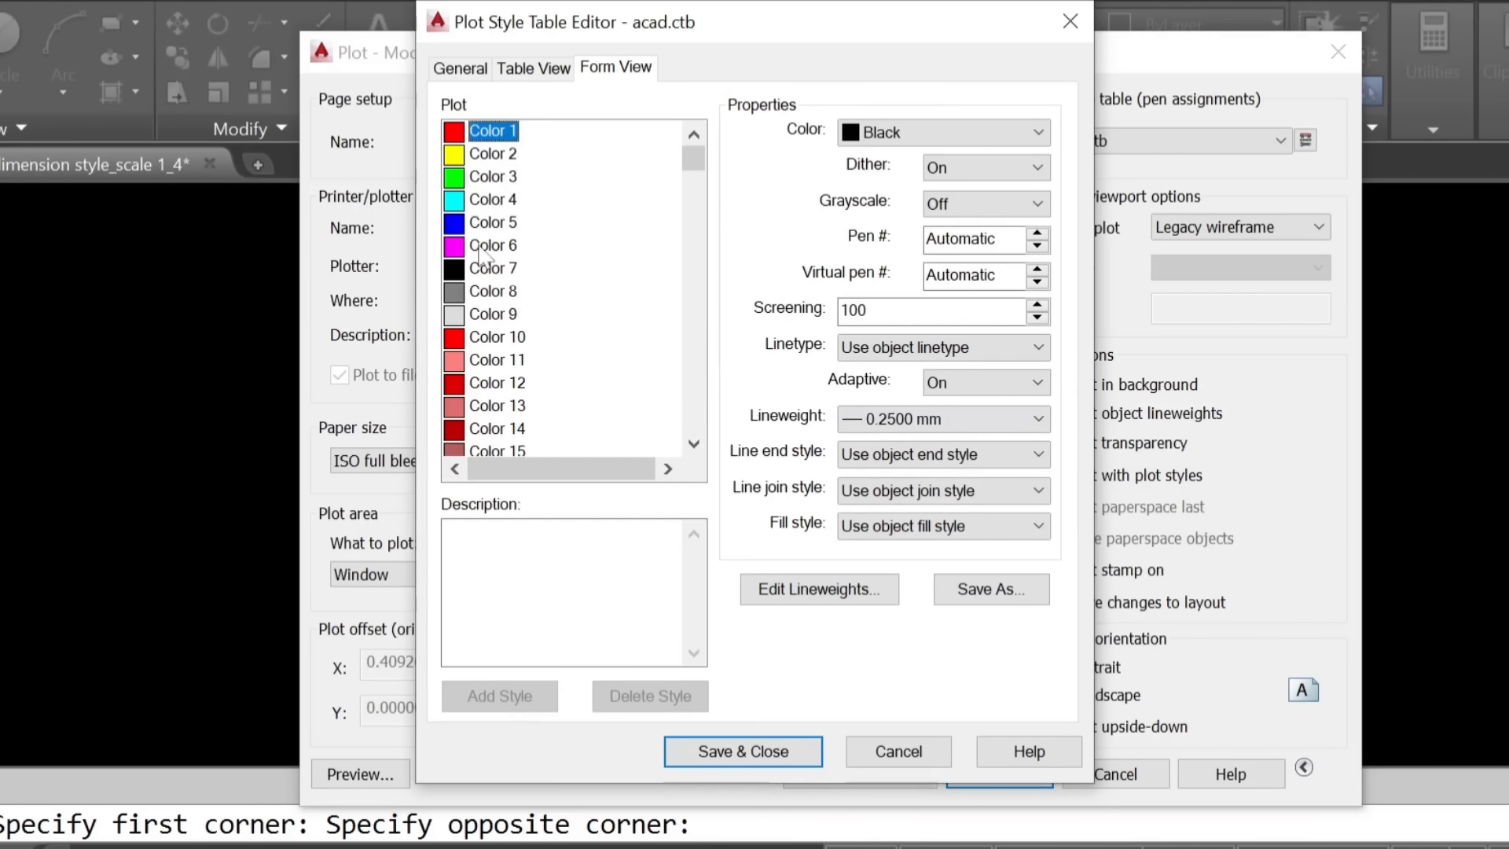
left_click(490, 291)
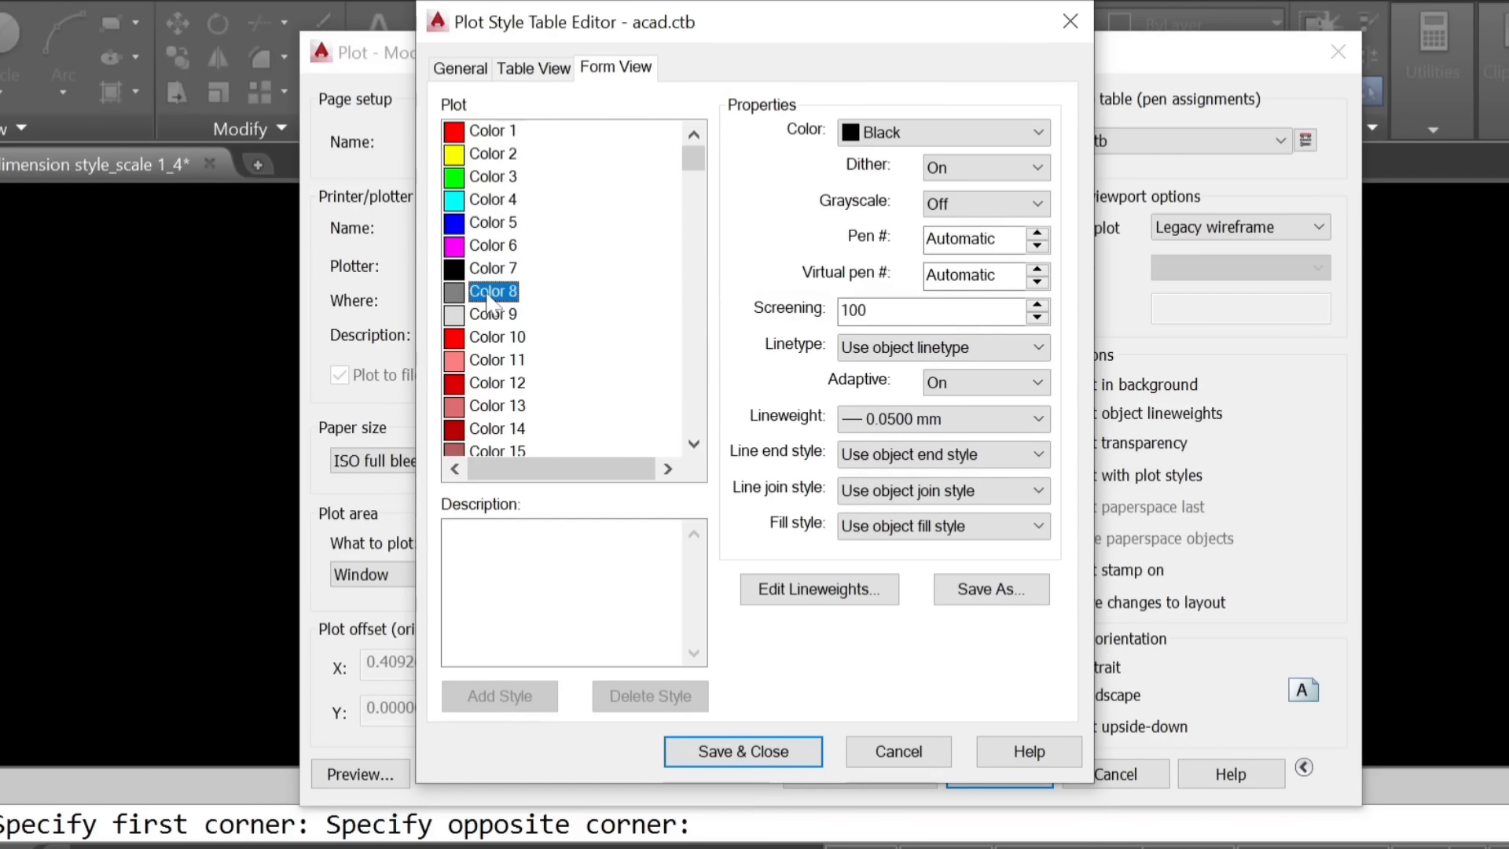
left_click(730, 753)
Preview the plot, examine the dimensions along the plan's upper edge up close, and return to the plot settings.
left_click(392, 775)
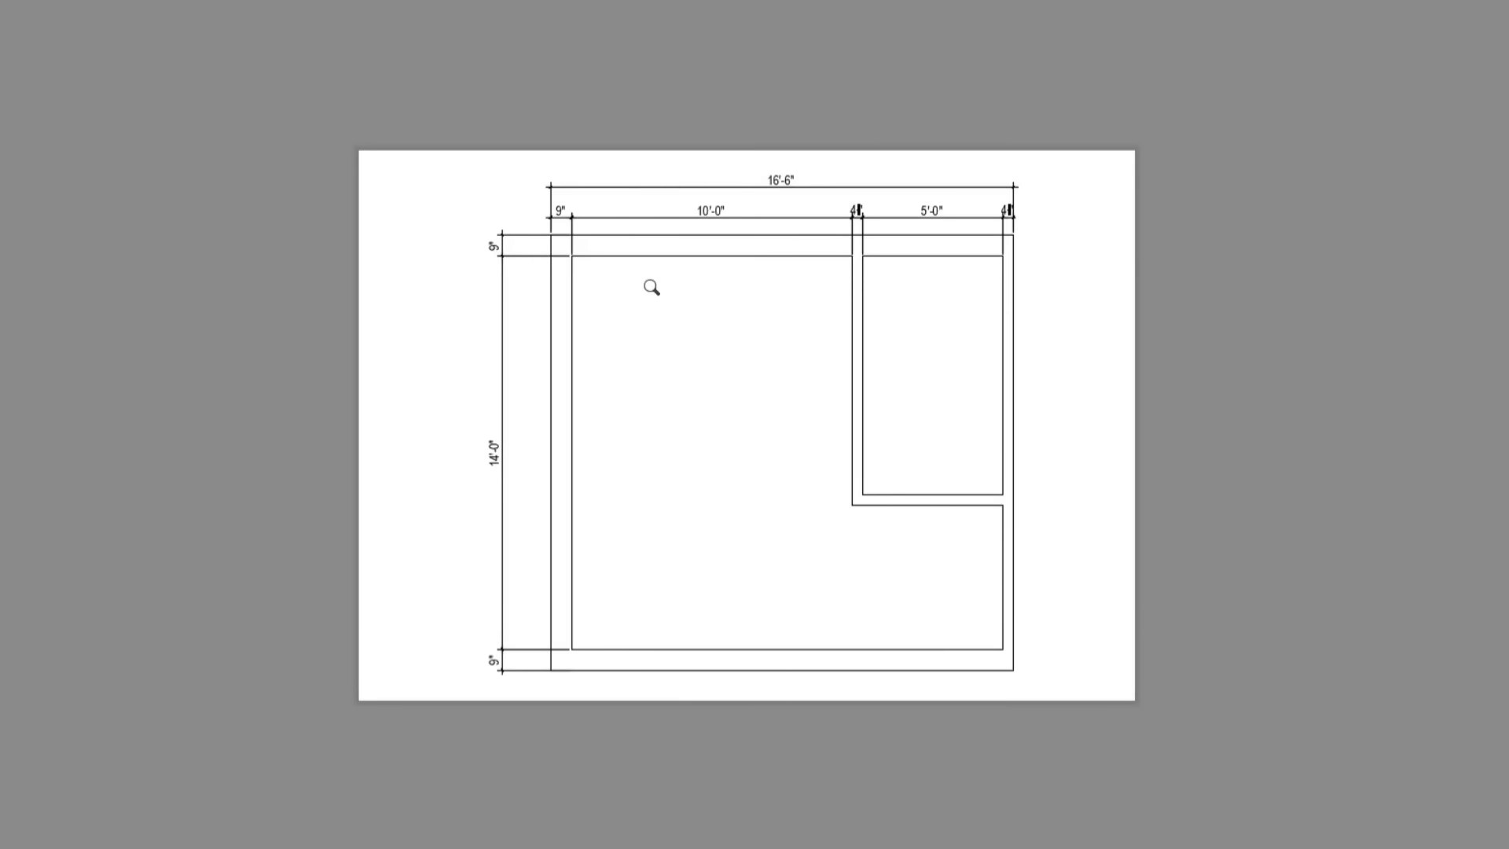
scroll(475, 328, "up", 6)
scroll(684, 425, "down", 3)
right_click(831, 425)
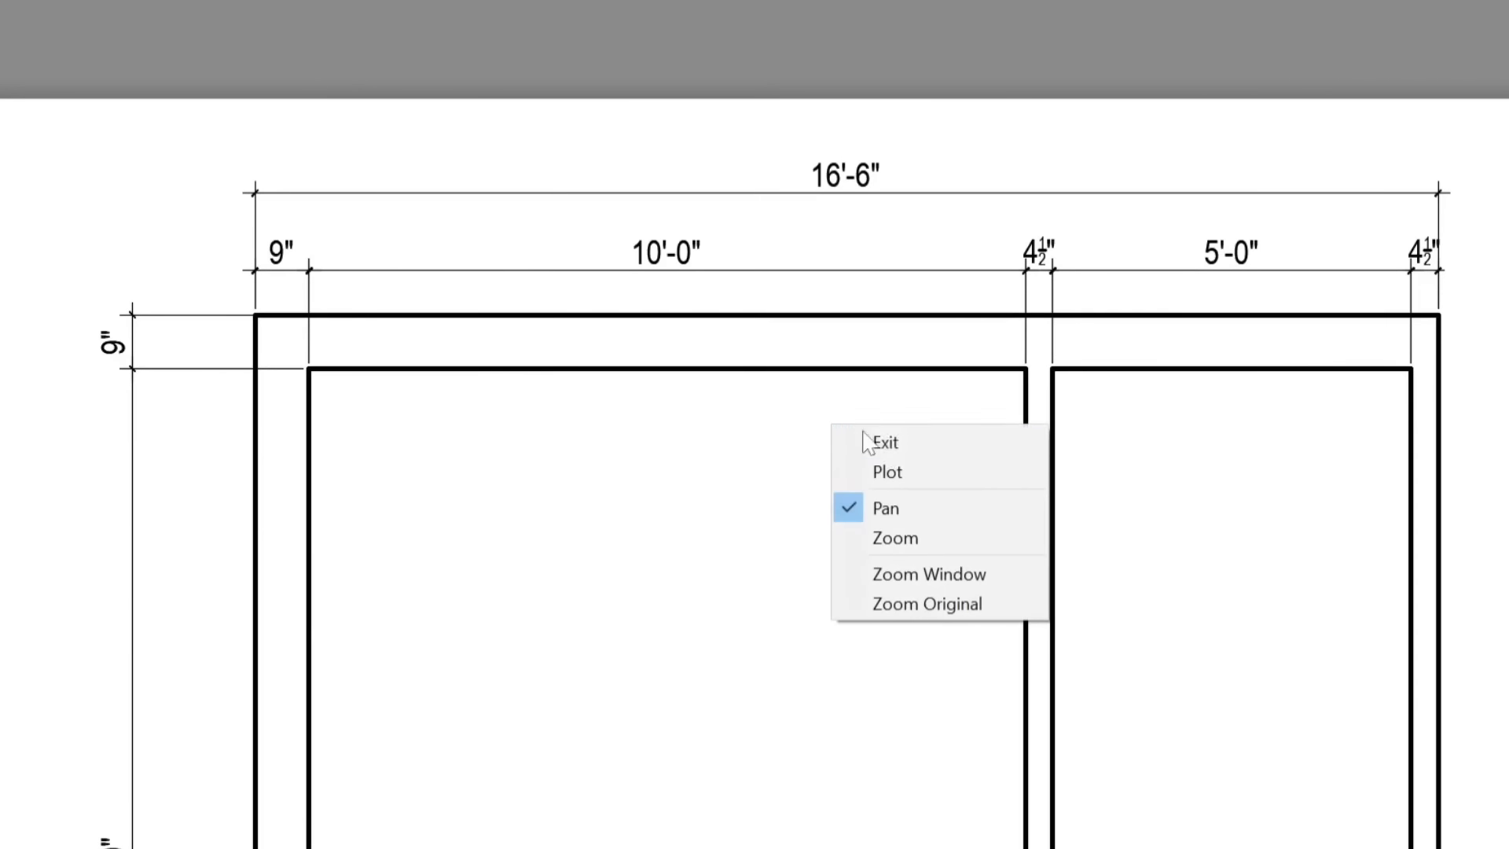
left_click(885, 445)
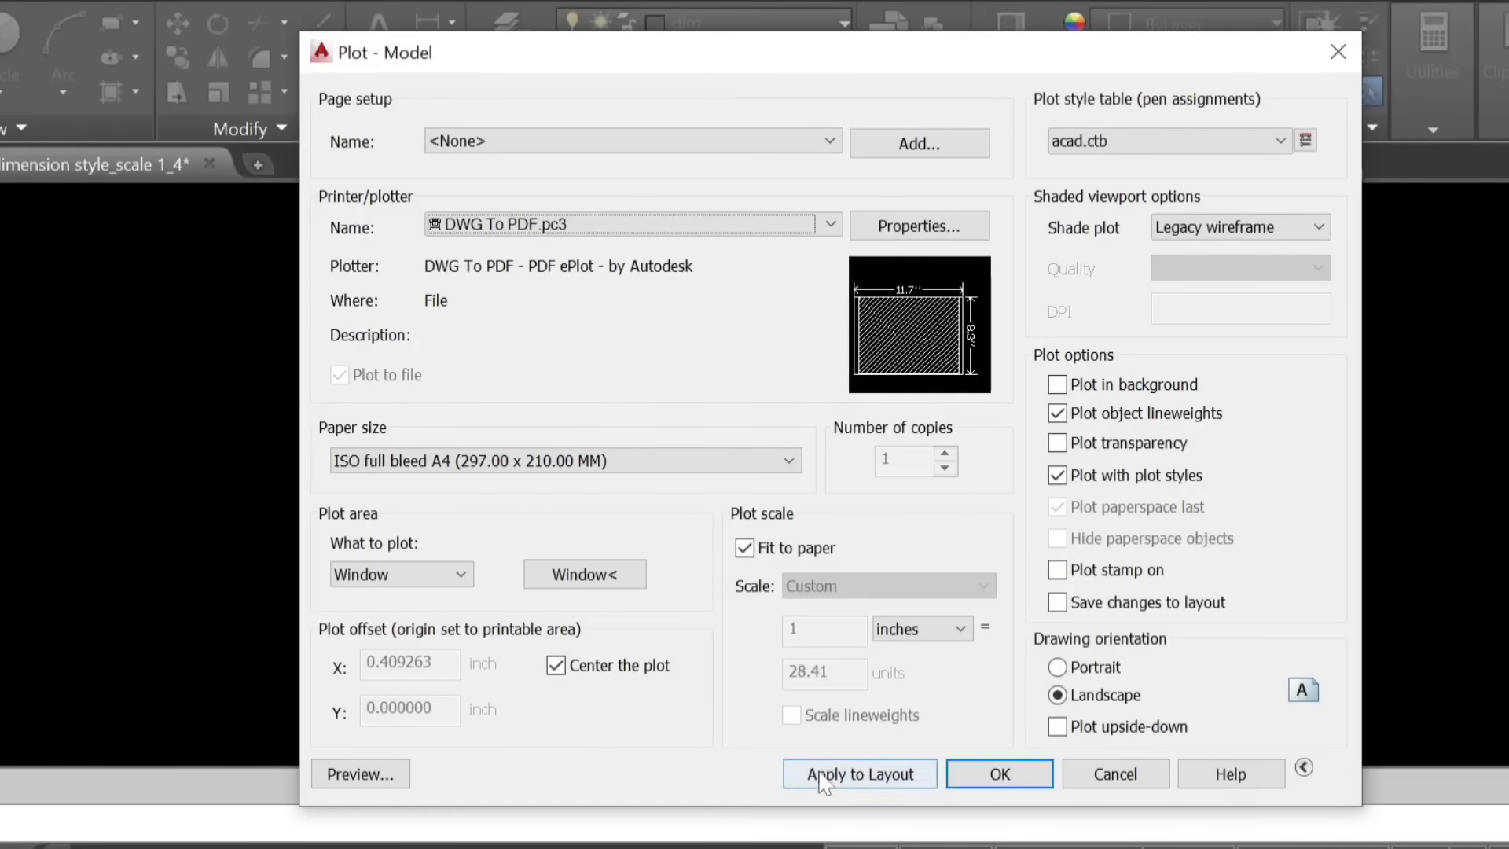
Plot the plan to the Desktop as a PDF named how to create dimension style_scale 1_4.
left_click(1021, 776)
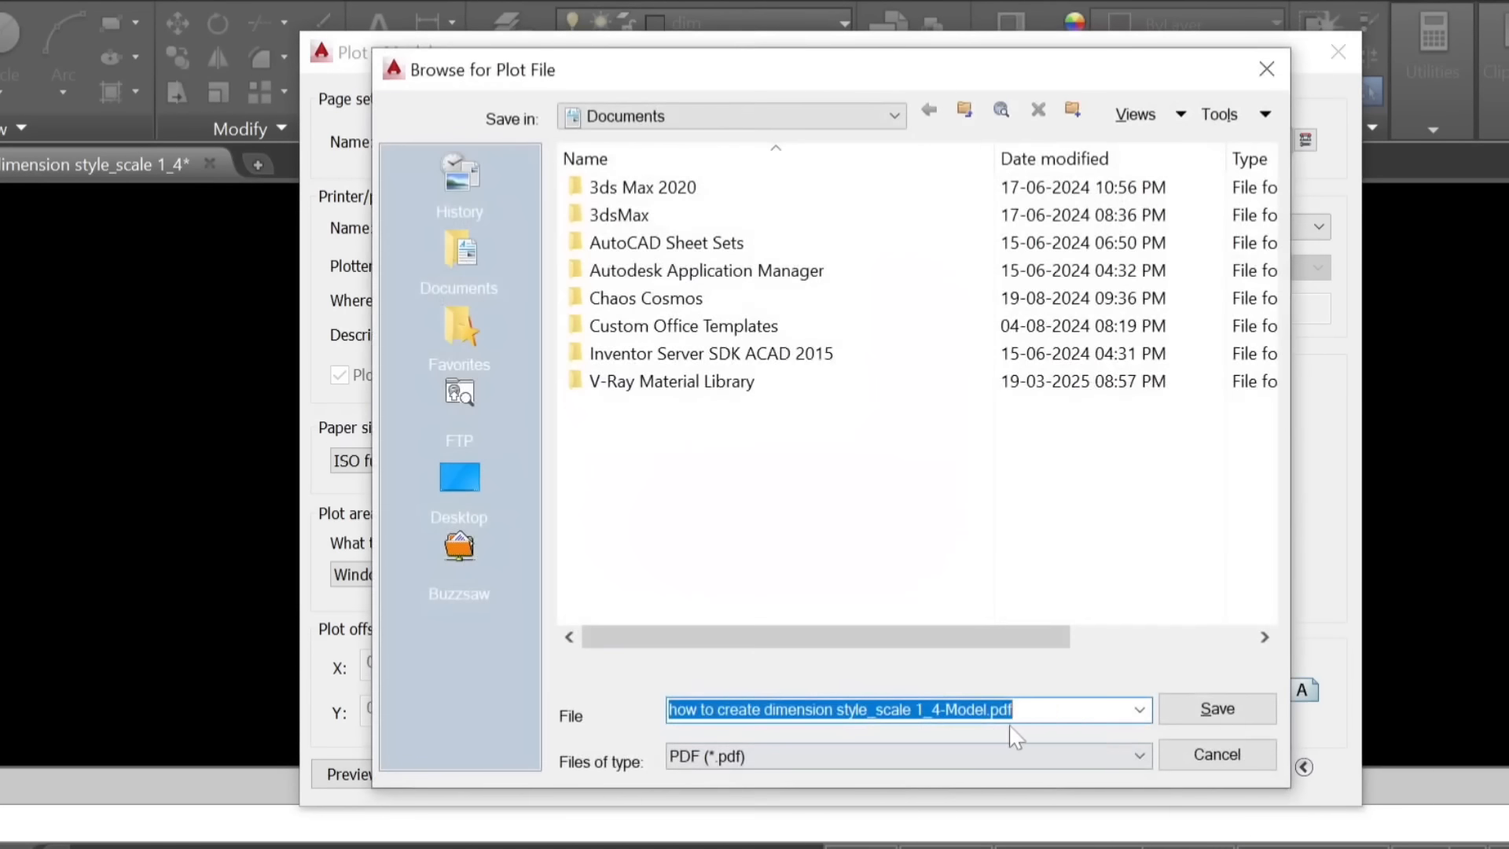
left_click(834, 118)
left_click(629, 140)
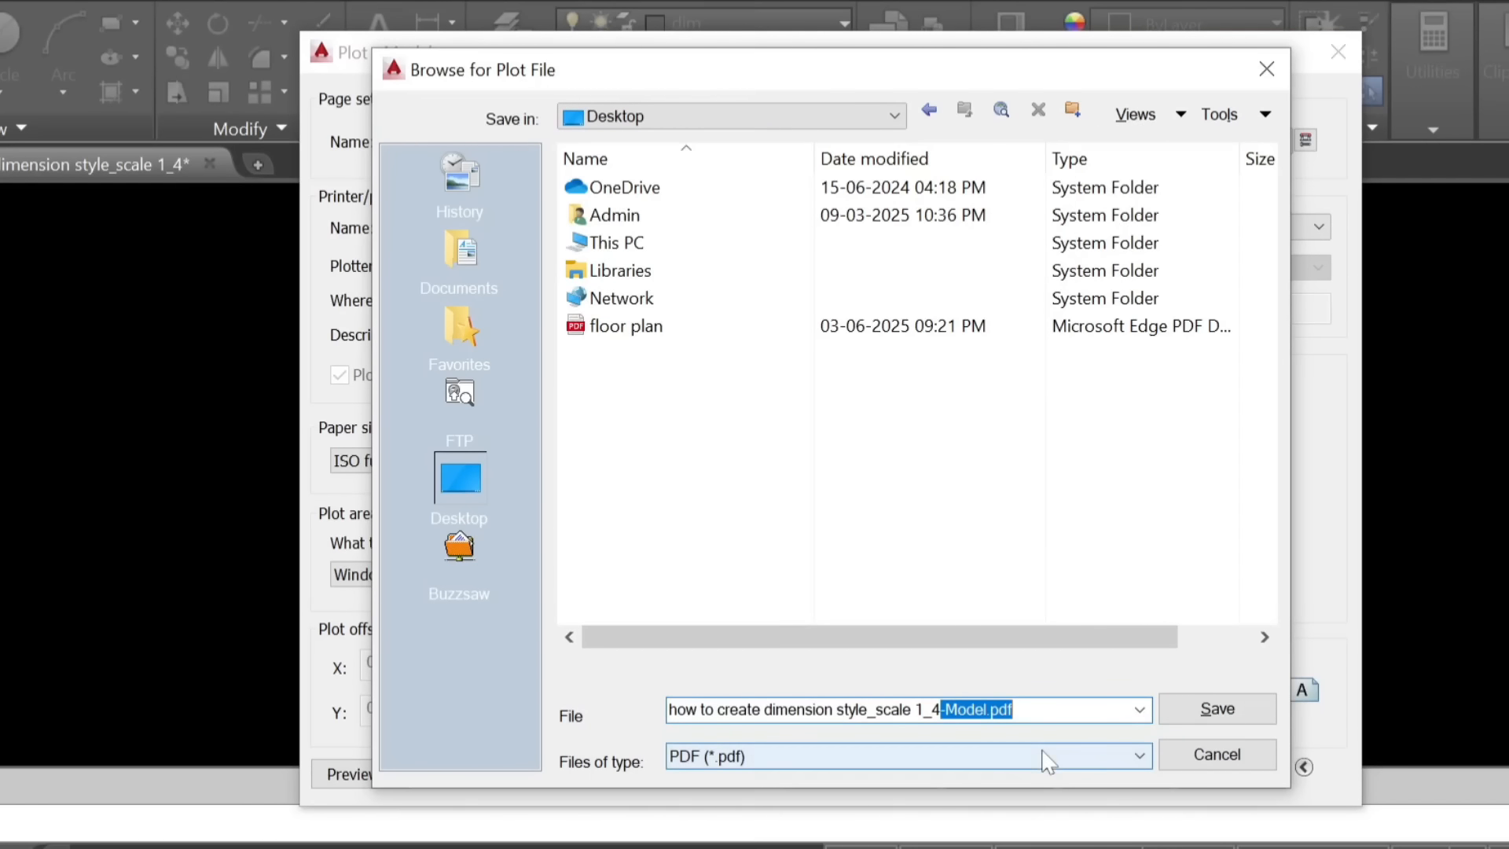
left_click(1217, 709)
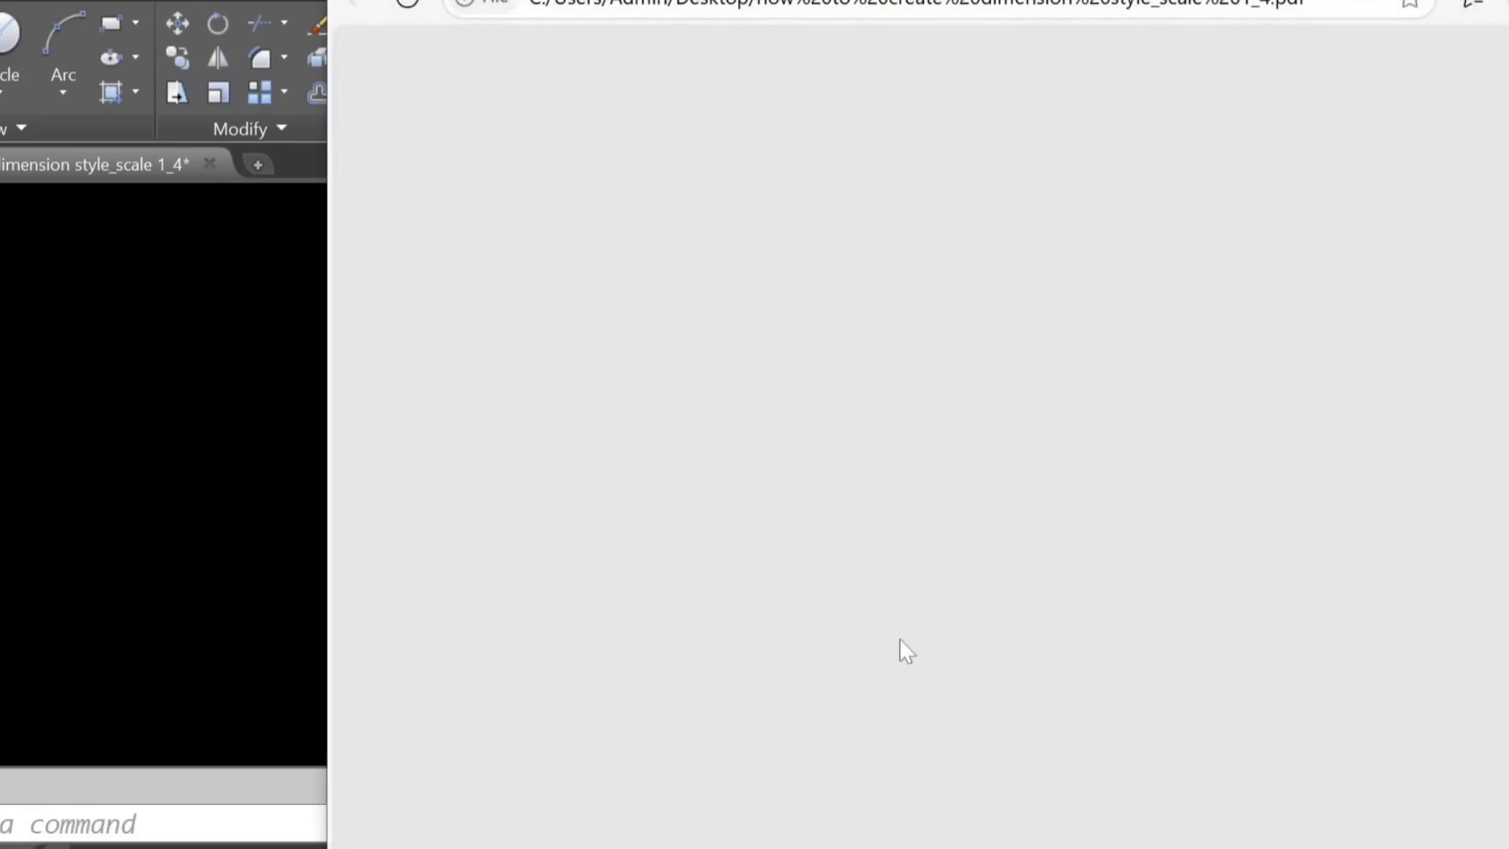
Examine the whole plan in the exported PDF, then the dimension text, ticks and line weights at its upper-left corner.
scroll(699, 497, "down", 3, "ctrl")
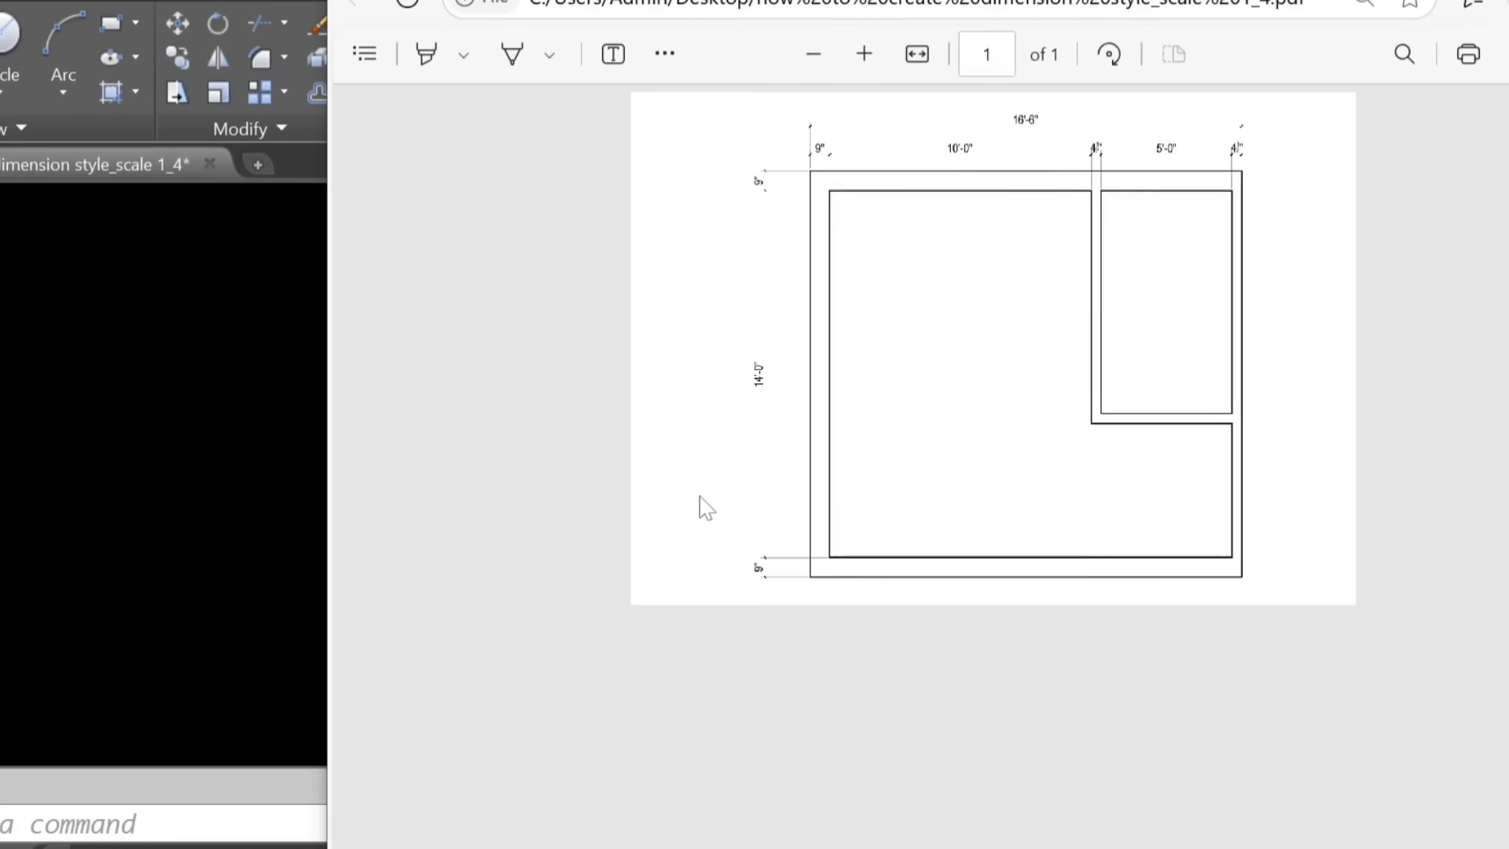
scroll(1092, 385, "up", 1, "ctrl")
scroll(1216, 228, "up", 1, "ctrl")
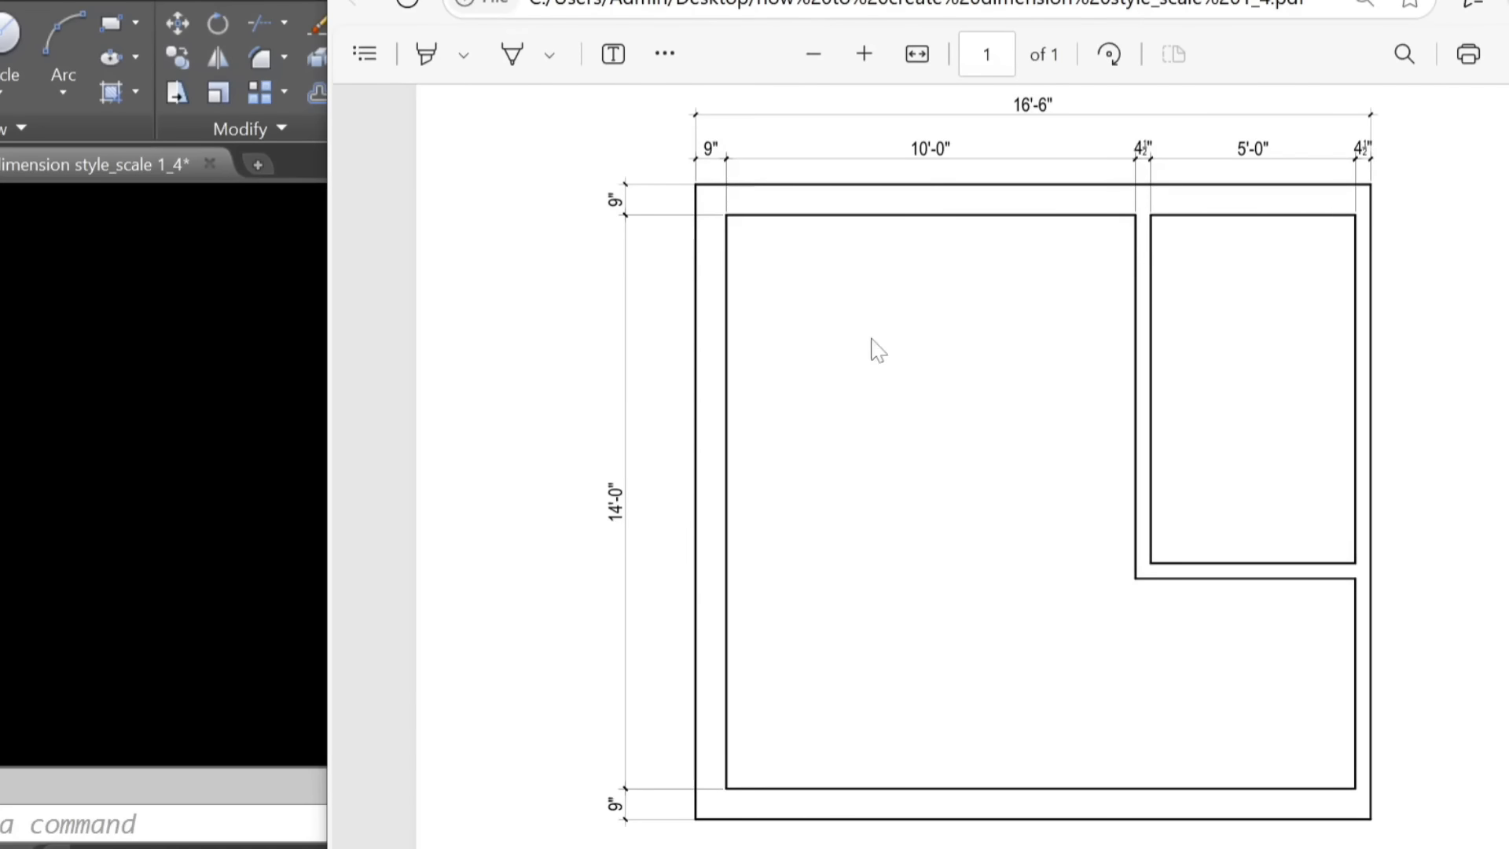
scroll(744, 128, "up", 1, "ctrl")
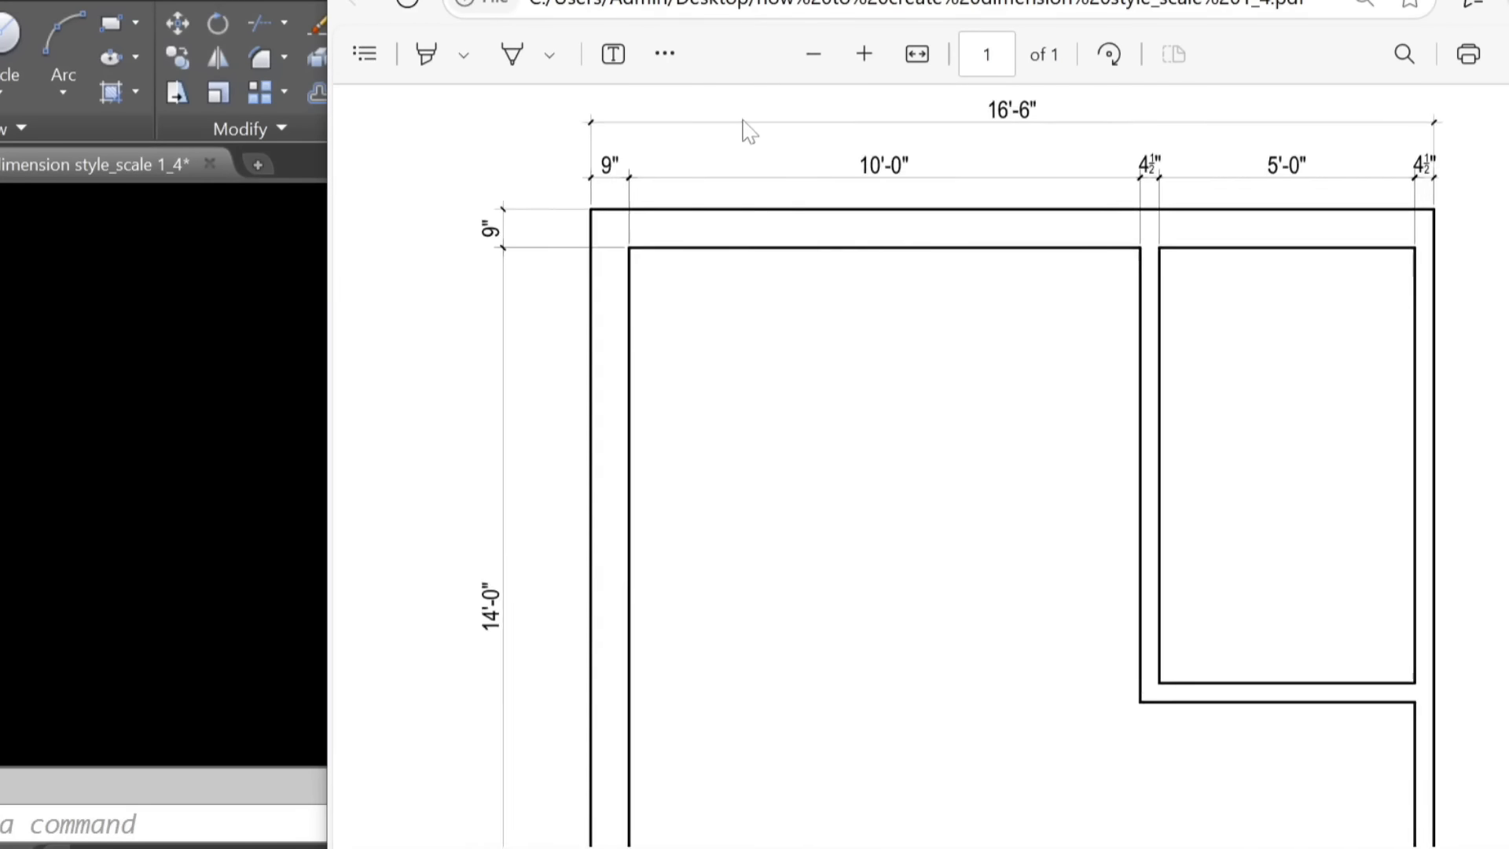
scroll(1171, 529, "up", 1, "ctrl")
scroll(694, 192, "down", 1, "ctrl")
scroll(694, 191, "up", 3, "ctrl")
scroll(716, 377, "up", 2, "ctrl")
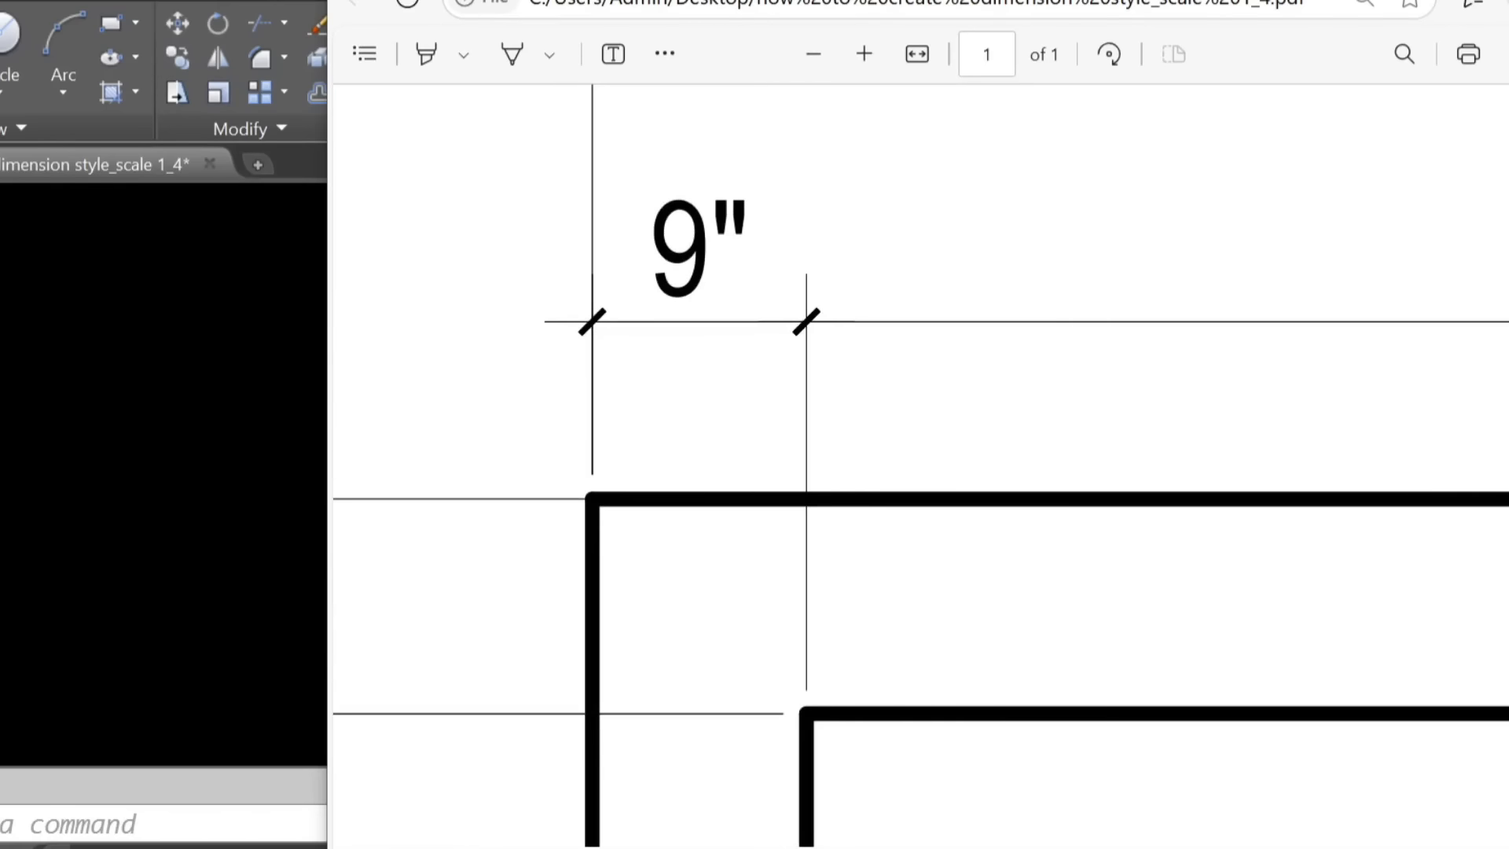
scroll(852, 359, "down", 2, "ctrl")
scroll(735, 323, "down", 3, "ctrl")
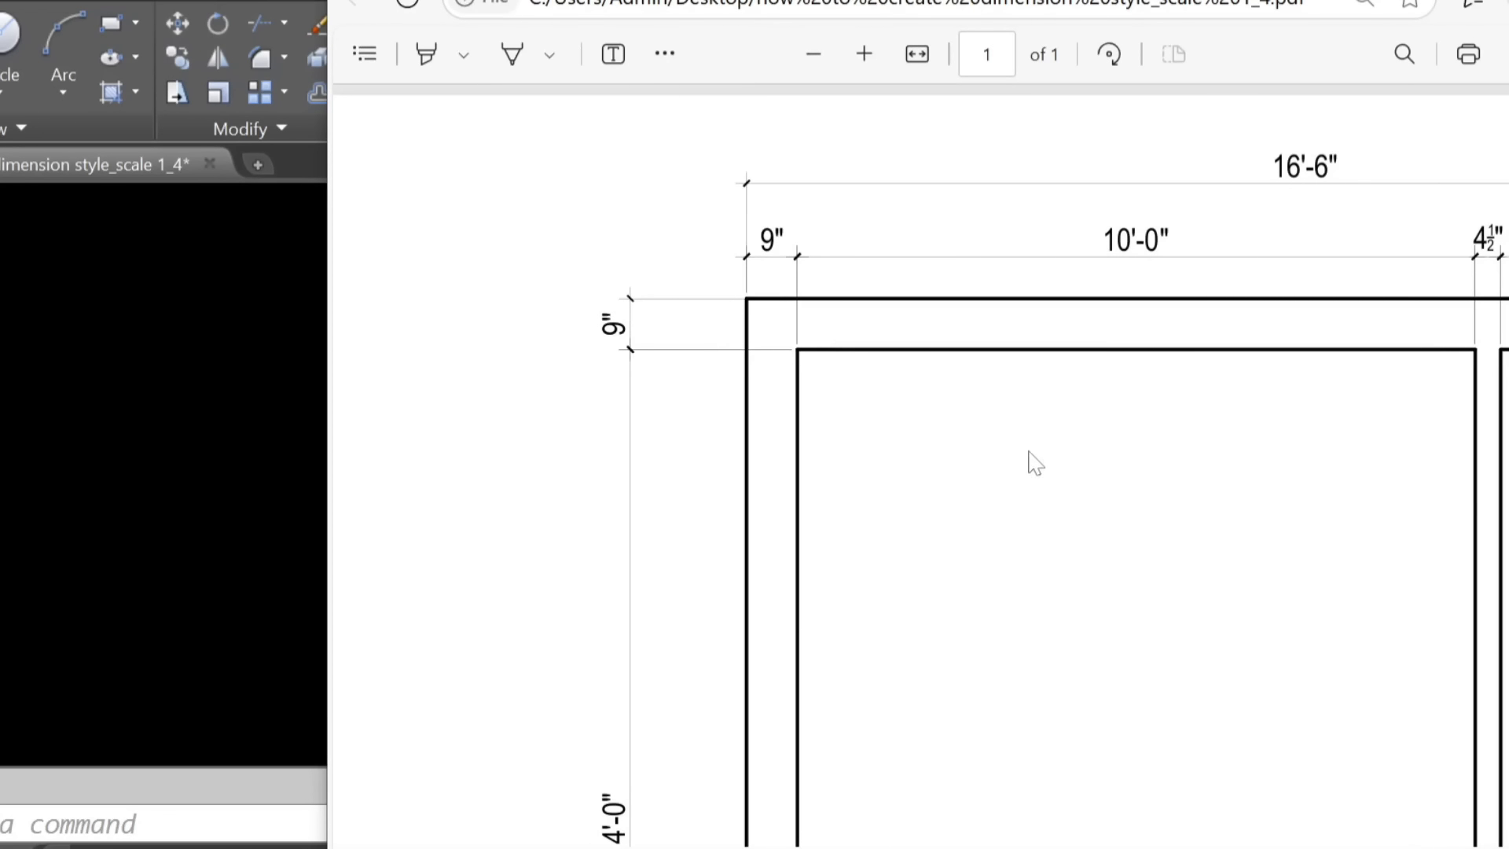
Examine the PDF plan's upper-right dimensions, the lower-right walls and the wall-thickness dimension at the lower-left corner.
mouse_move(1238, 495)
middle_mouse_down()
mouse_move(1037, 504)
mouse_move(1166, 473)
mouse_move(1425, 478)
middle_mouse_up()
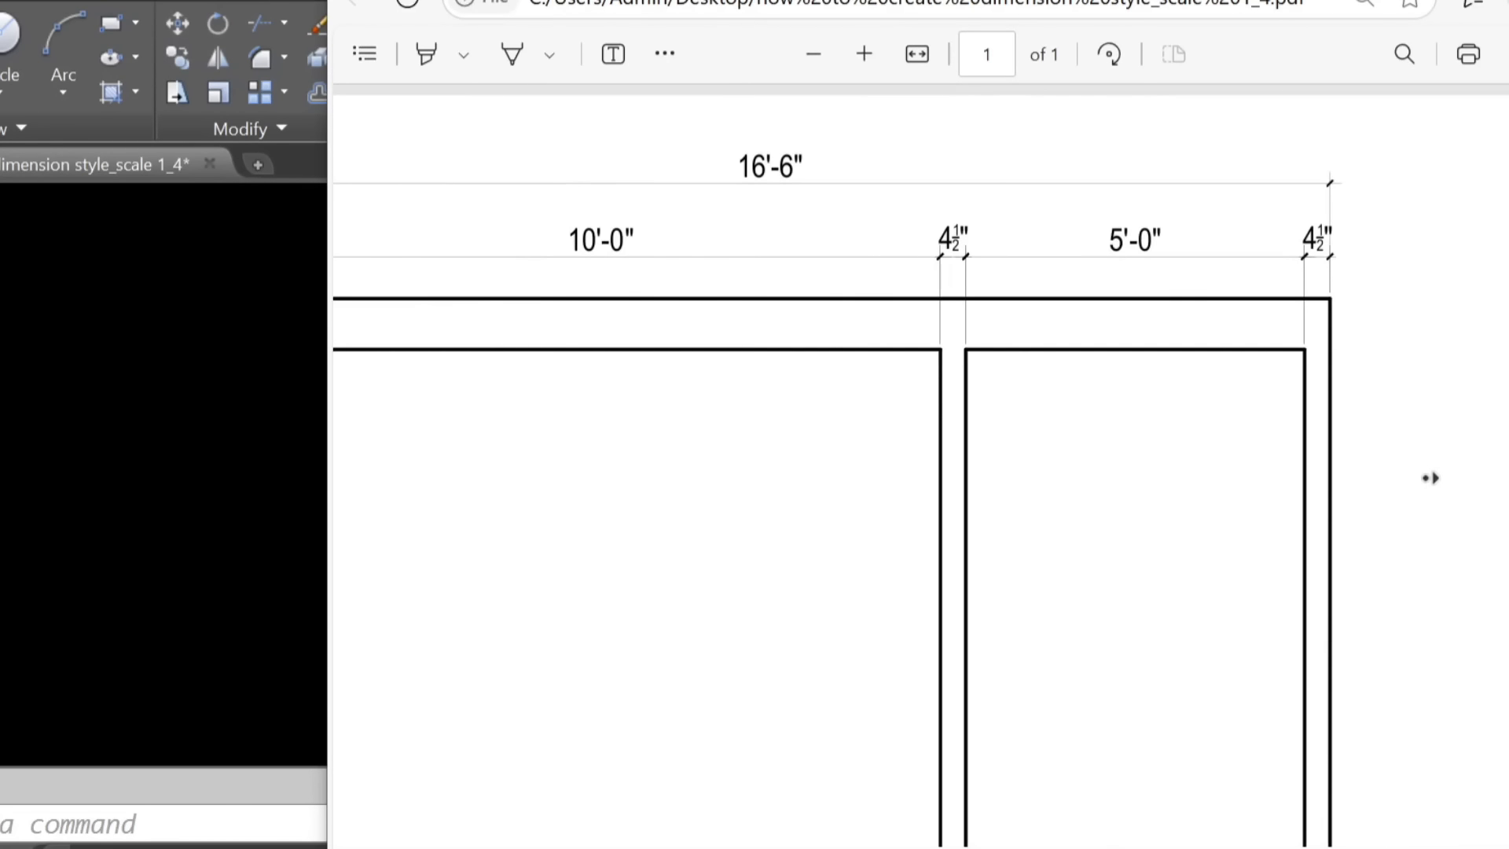
scroll(1010, 502, "down", 5)
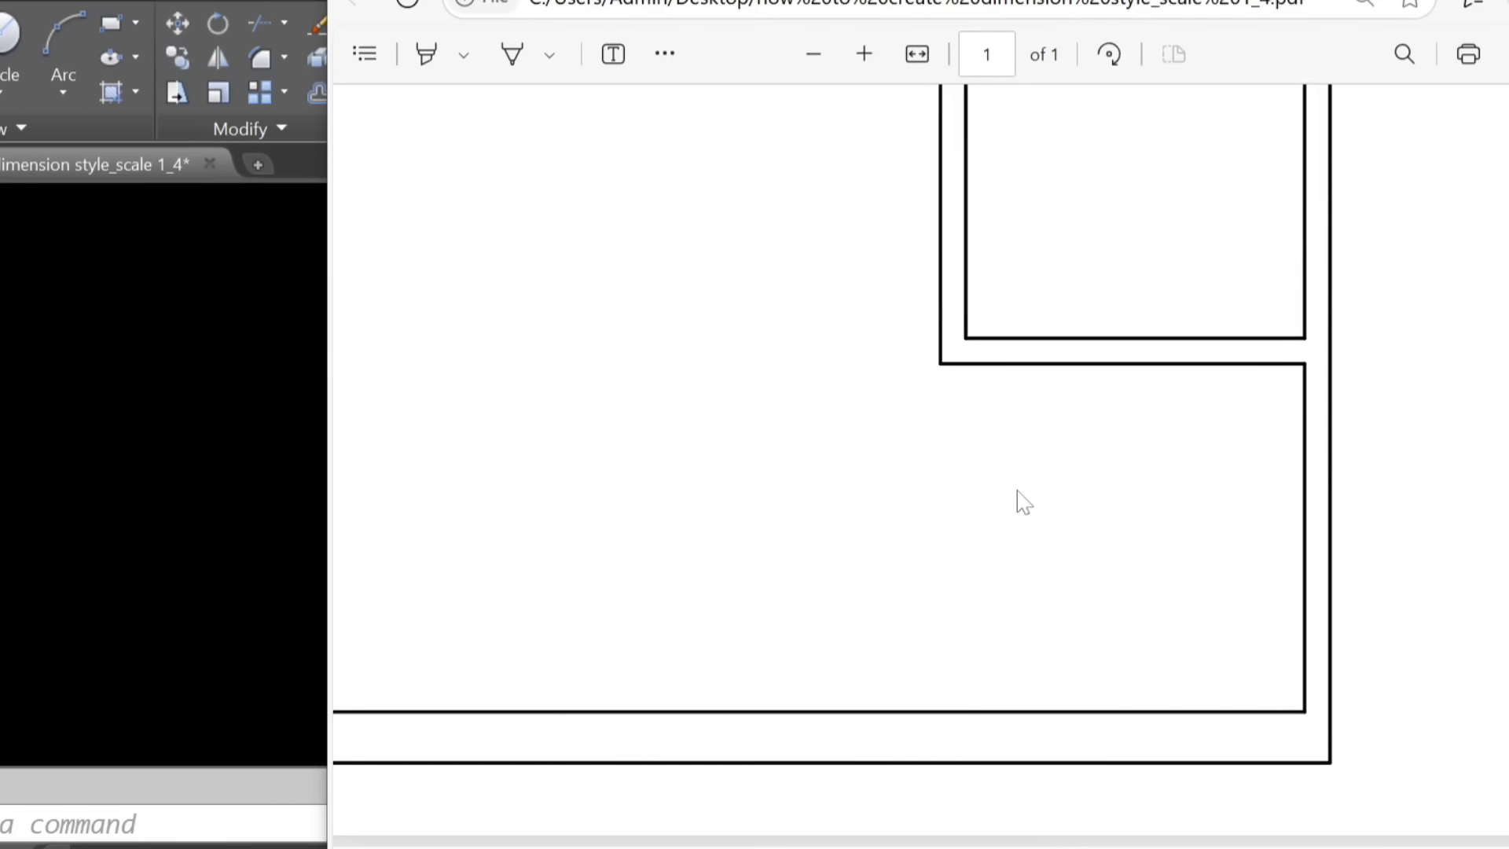
left_click_drag(868, 845, 654, 832)
scroll(621, 783, "up", 5, "ctrl")
scroll(604, 729, "up", 2, "ctrl")
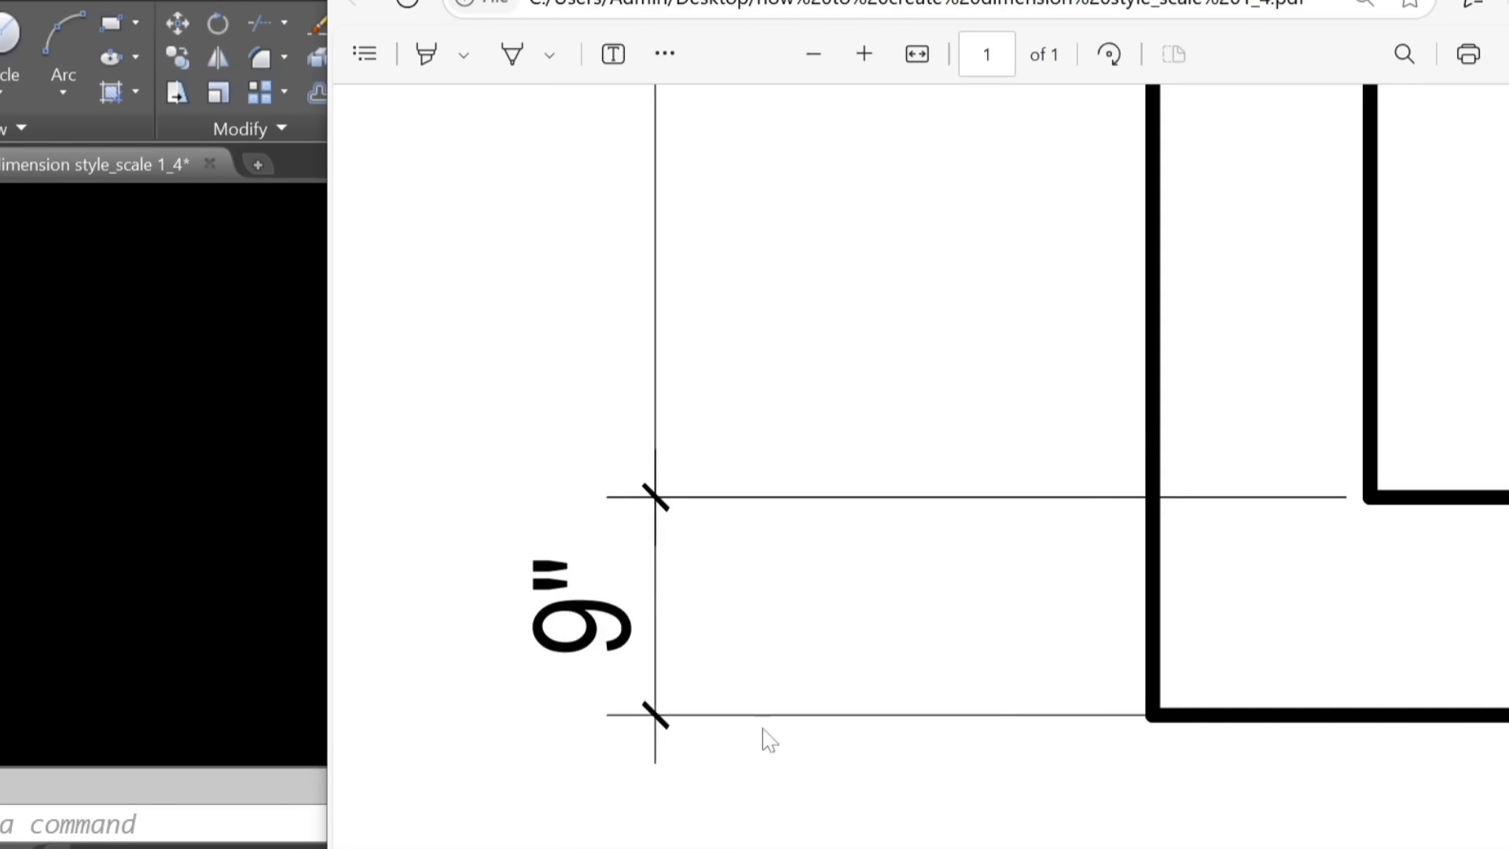